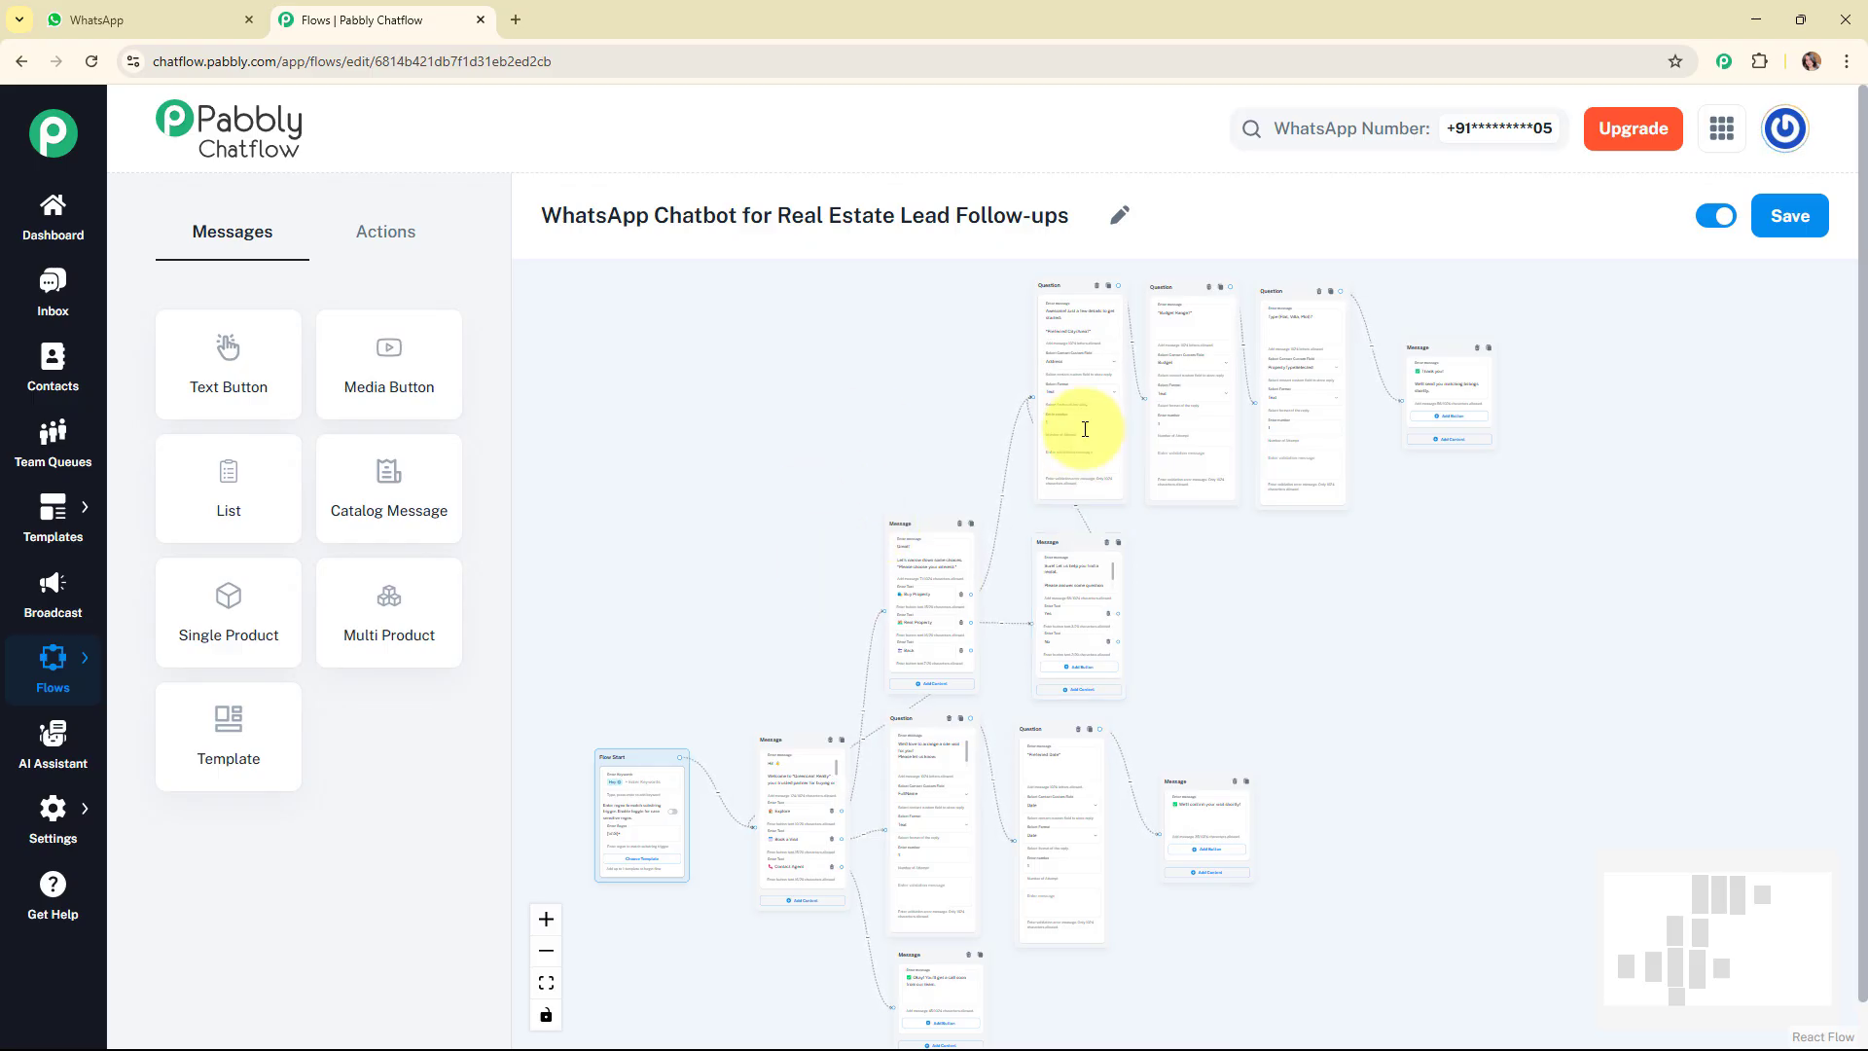
Switch to WhatsApp and send "Hey I want to buy a property." to the GreenLeaf Realty chat.
click(78, 20)
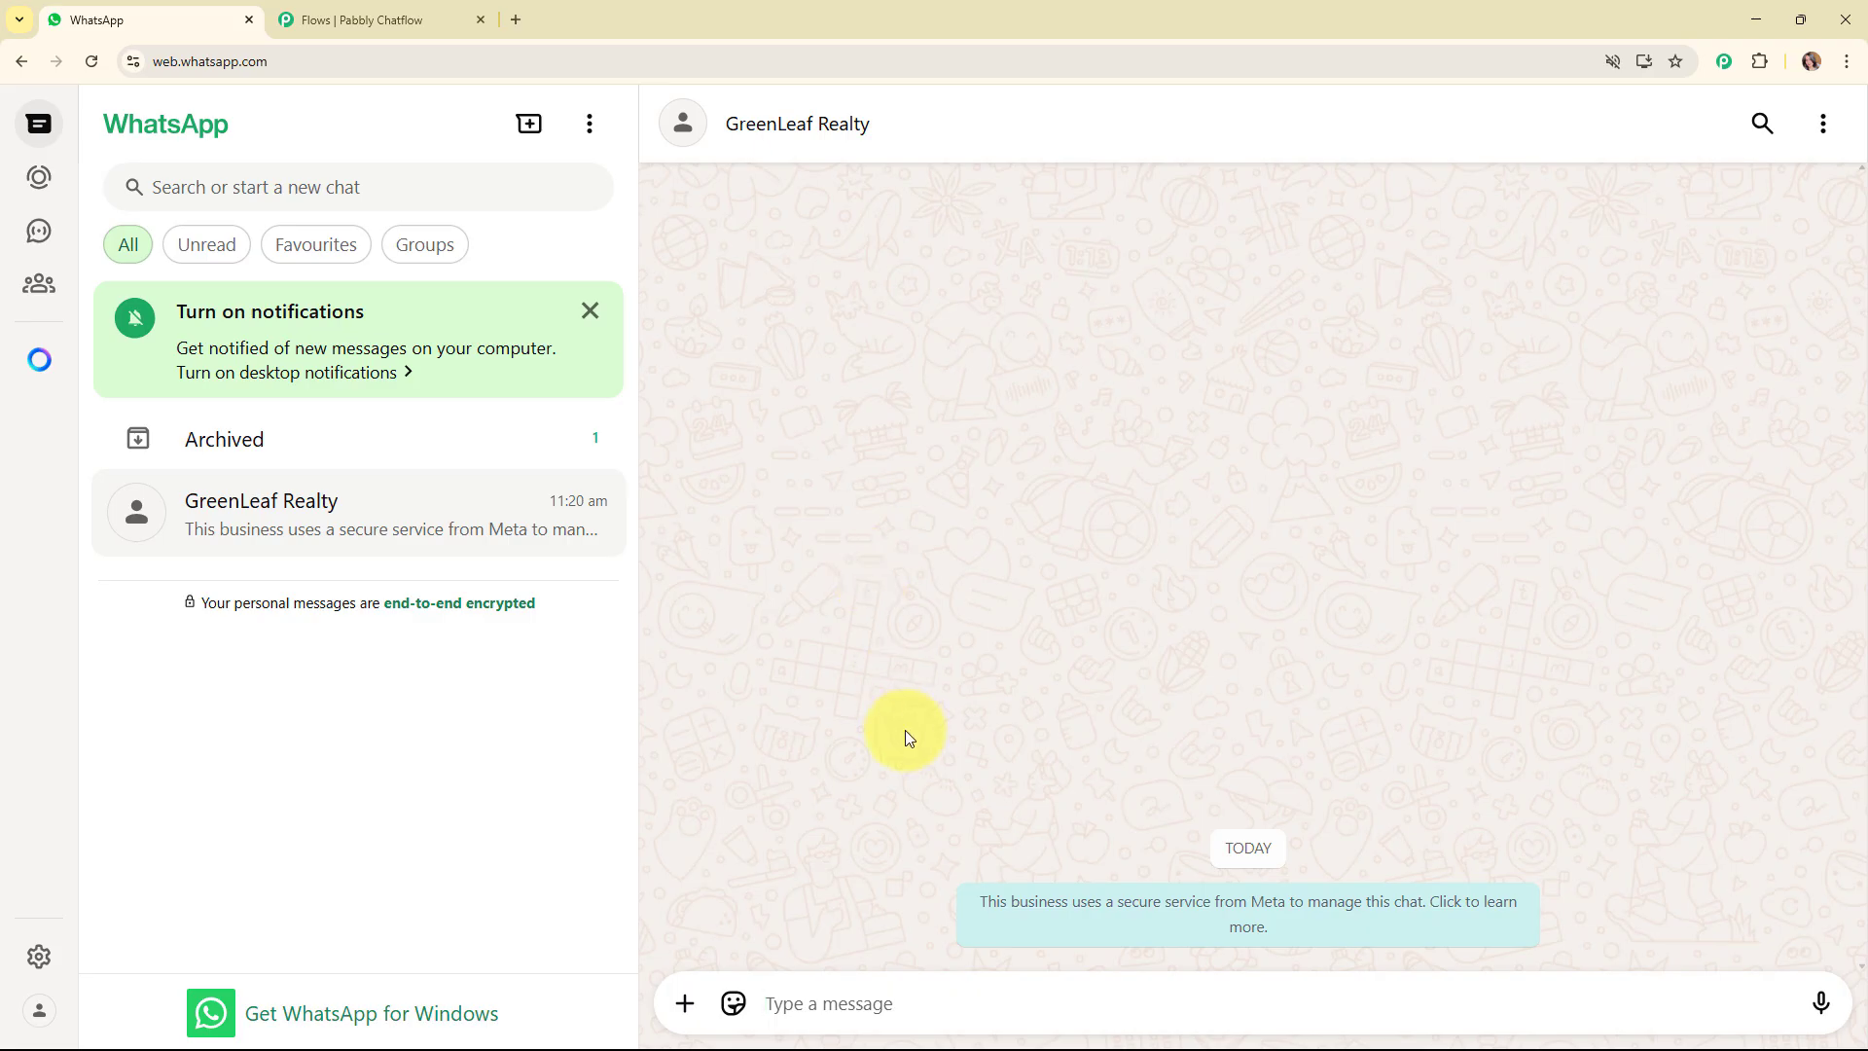
text(H)
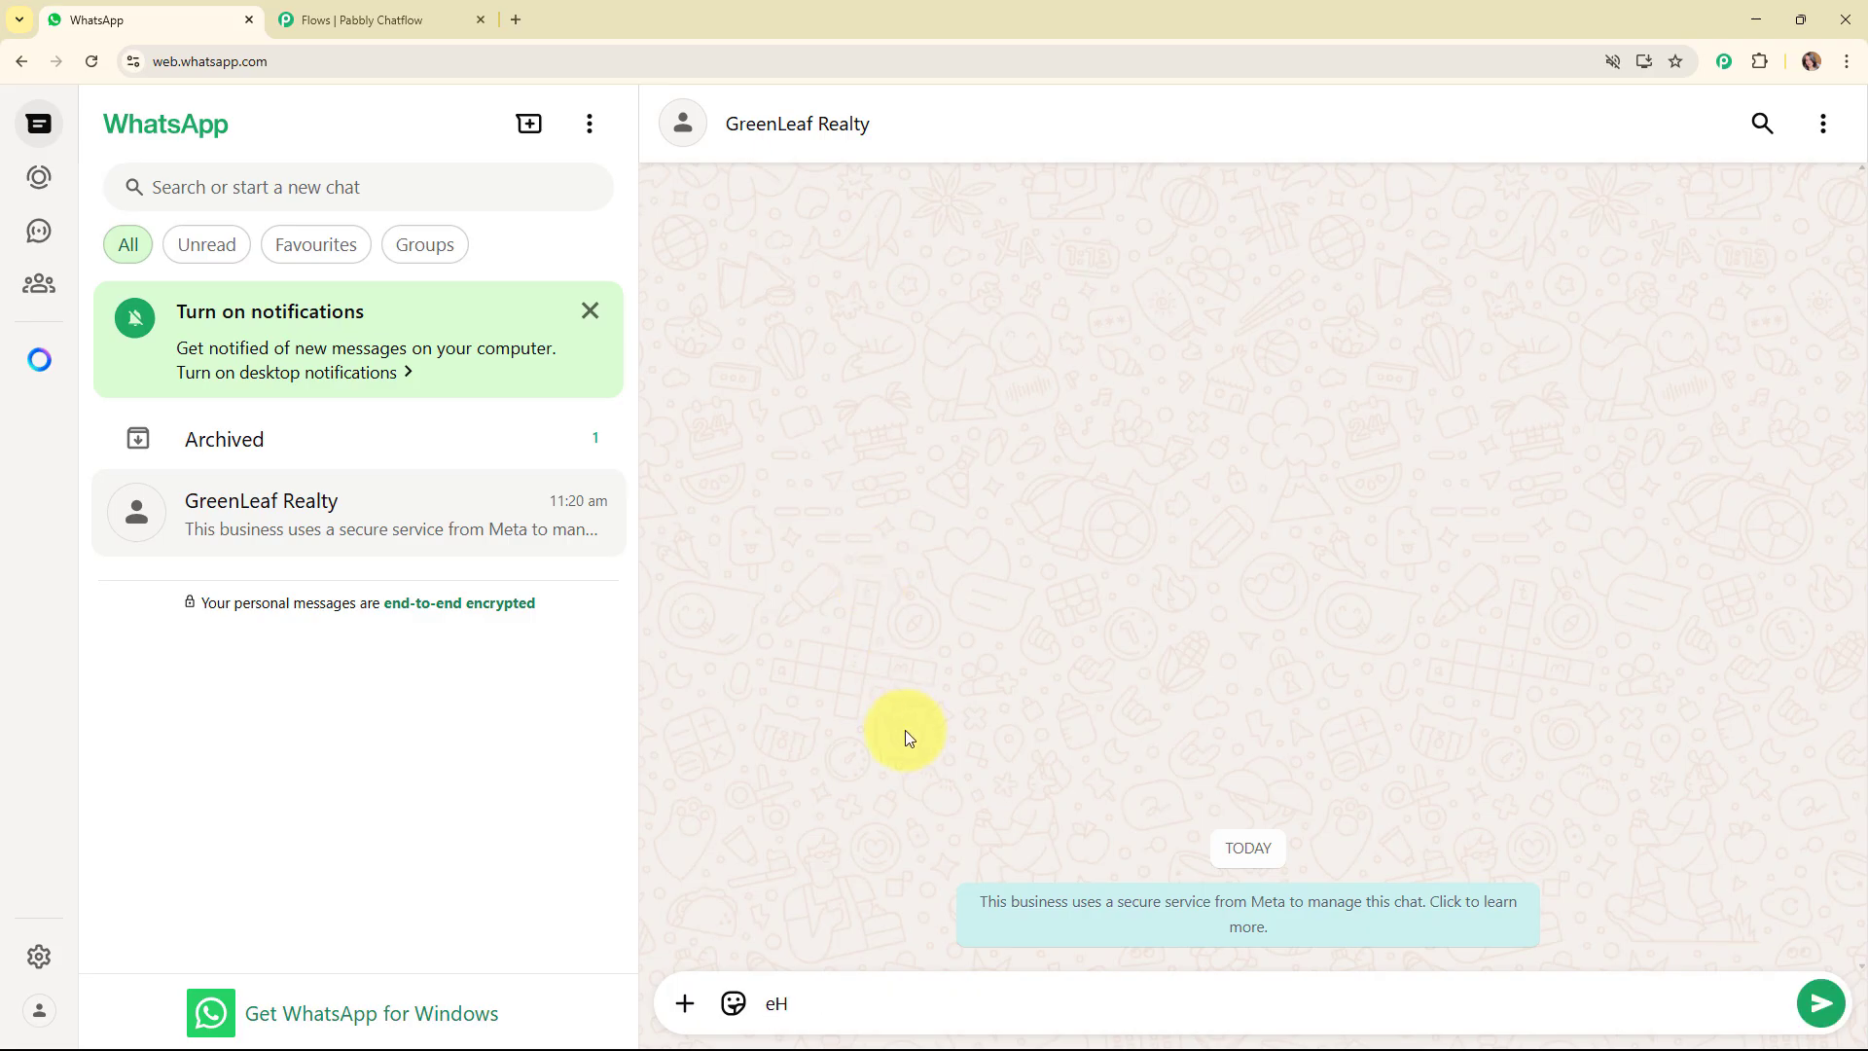
text(ey I want to buy a property.)
key(Return)
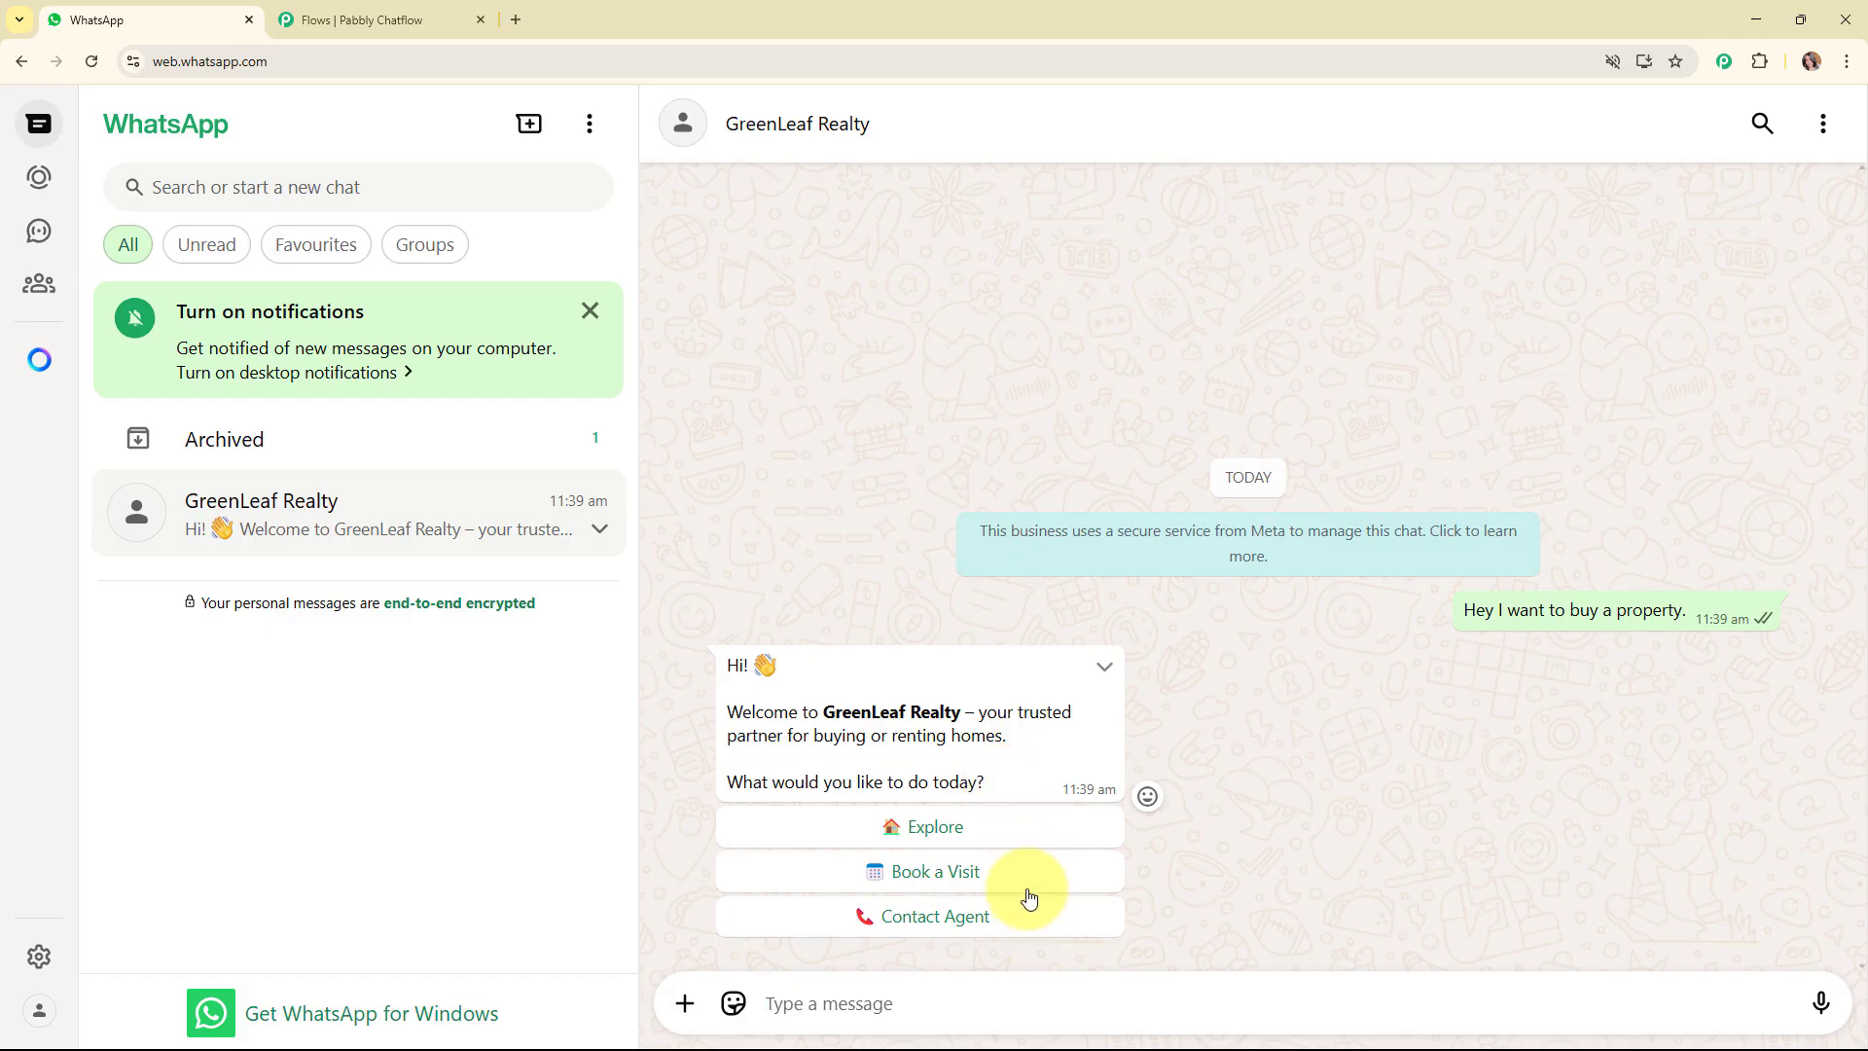
Choose Explore and Buy Property in the chatbot replies, and answer the preferred city question with "Thane, Mumbai".
click(1005, 829)
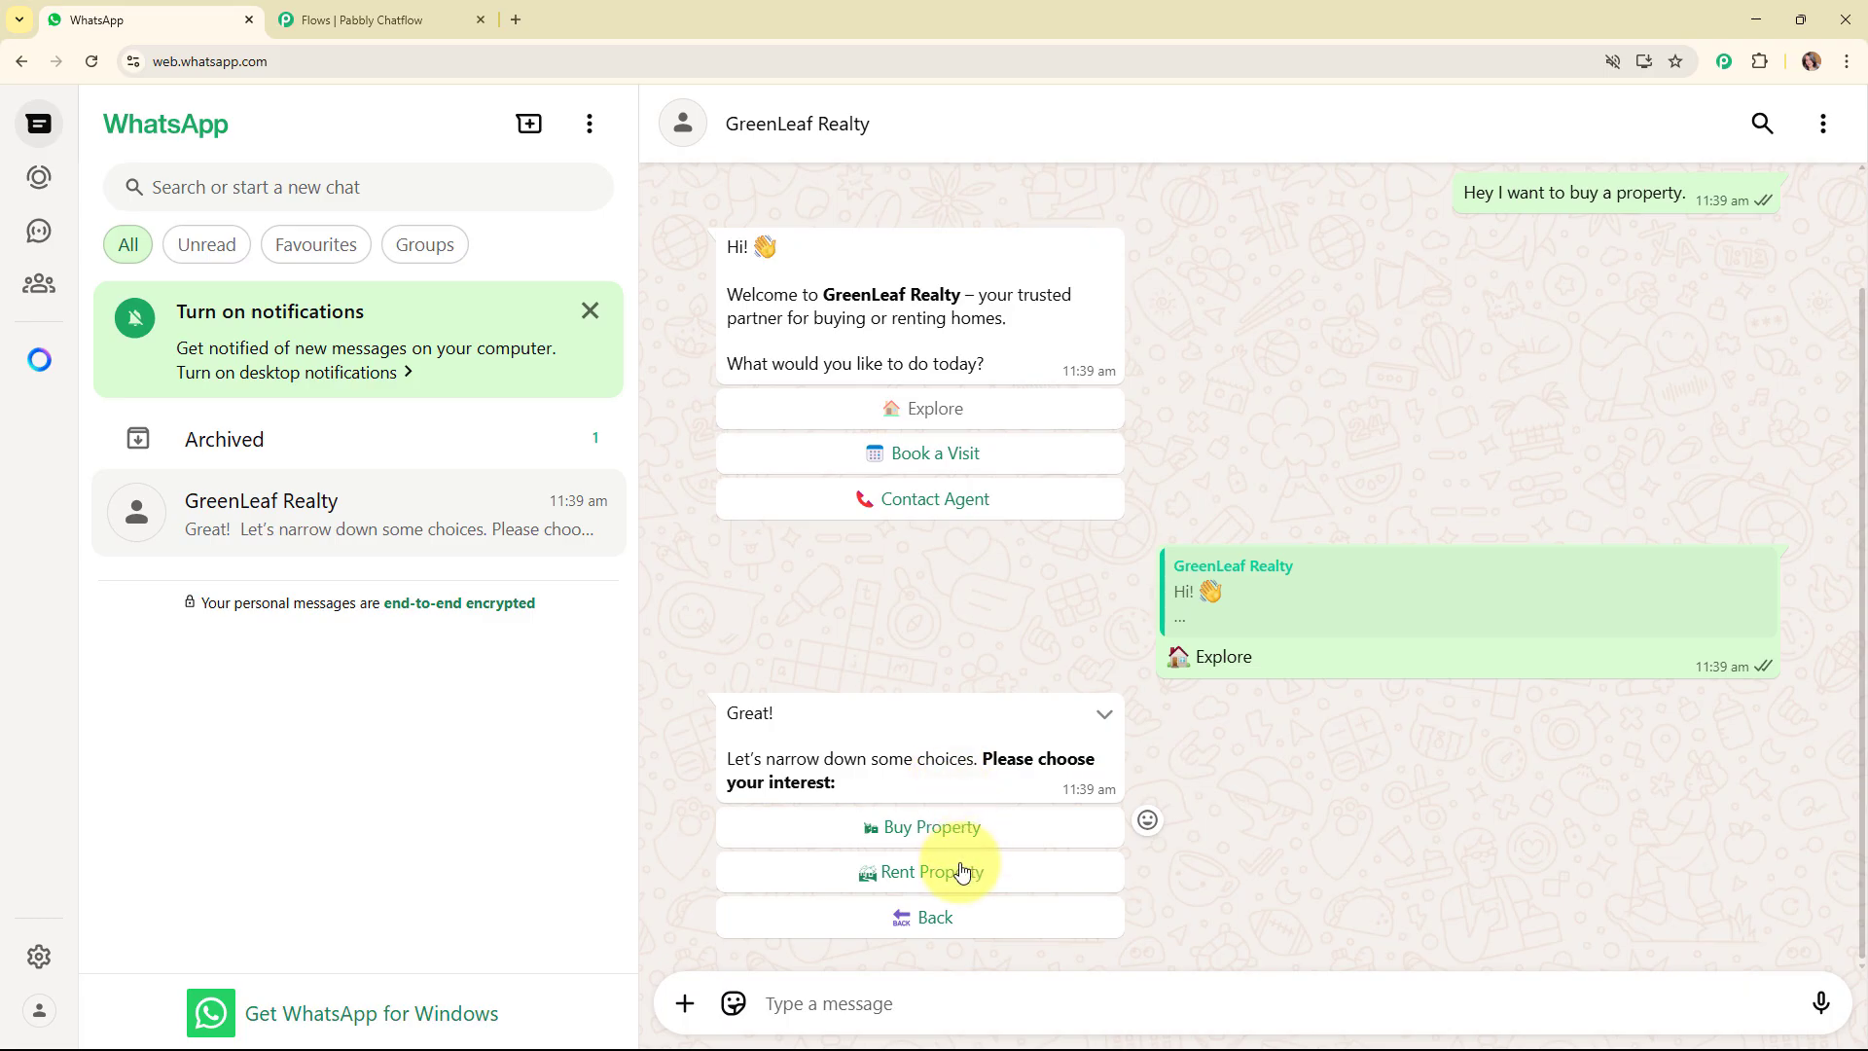
click(963, 829)
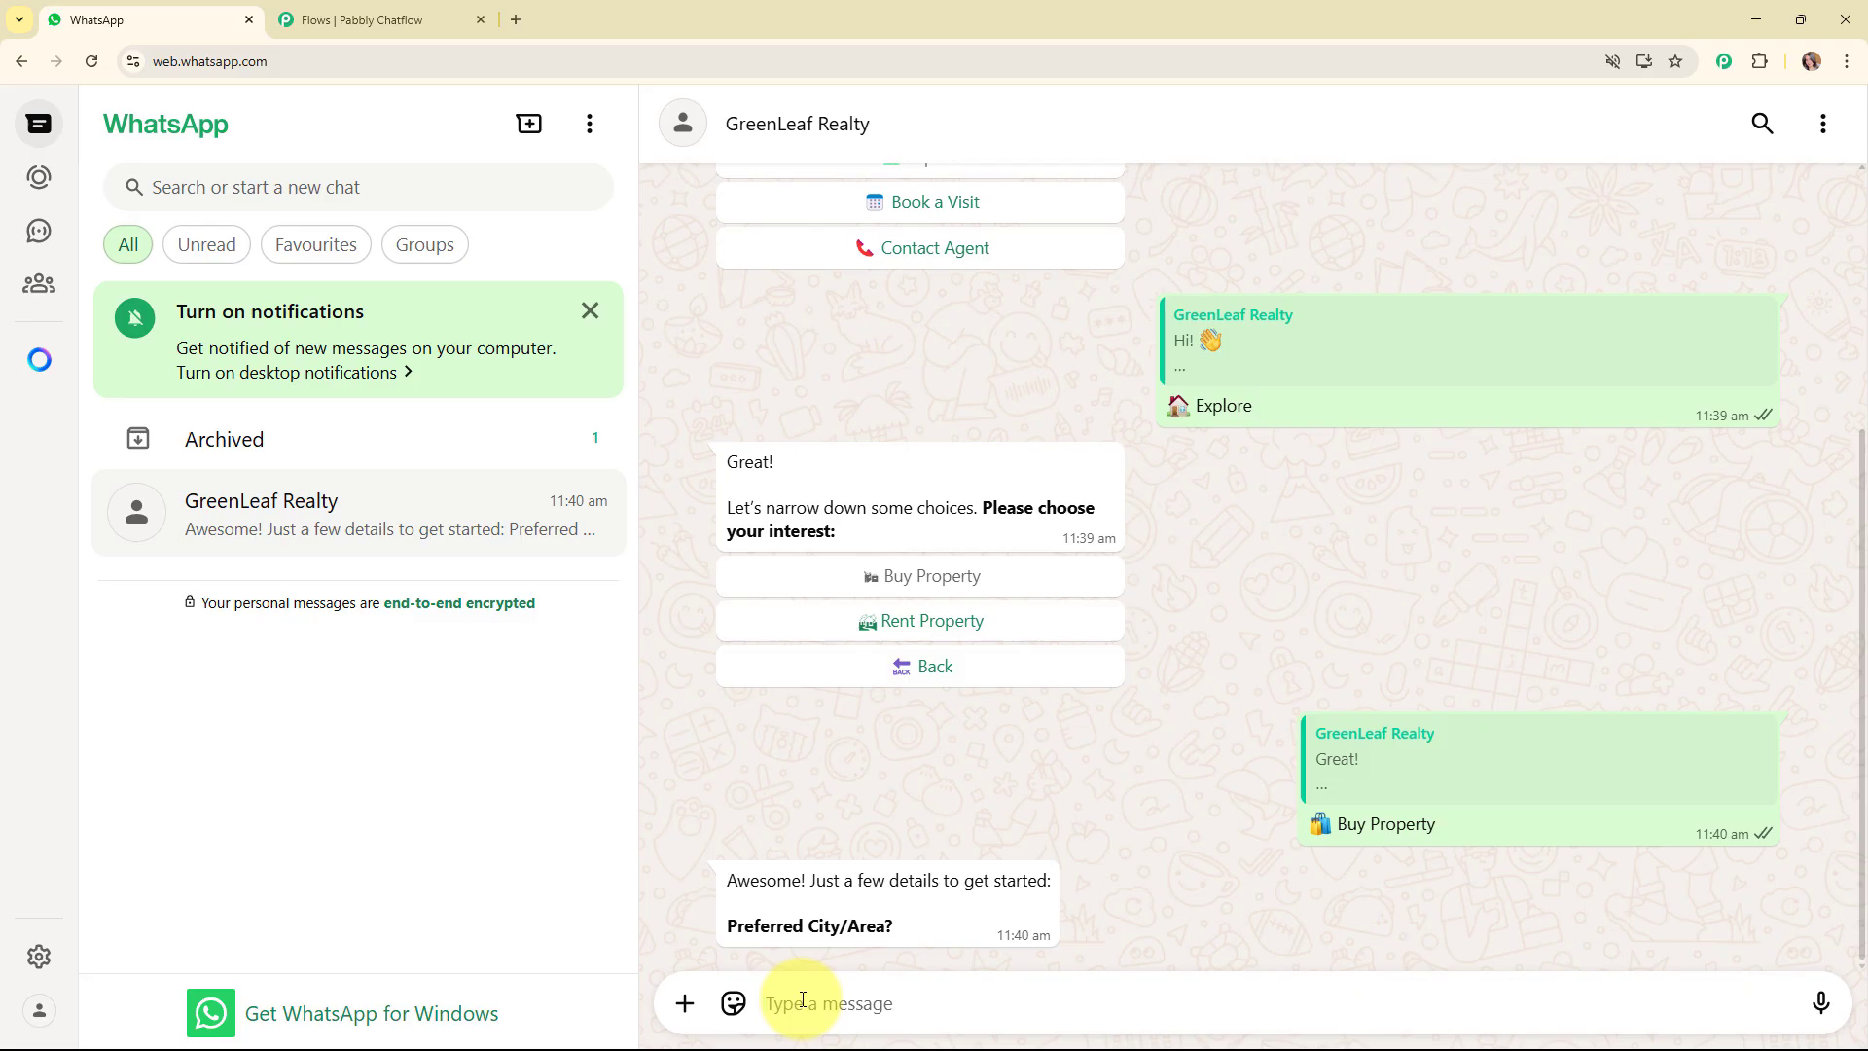
text(hand)
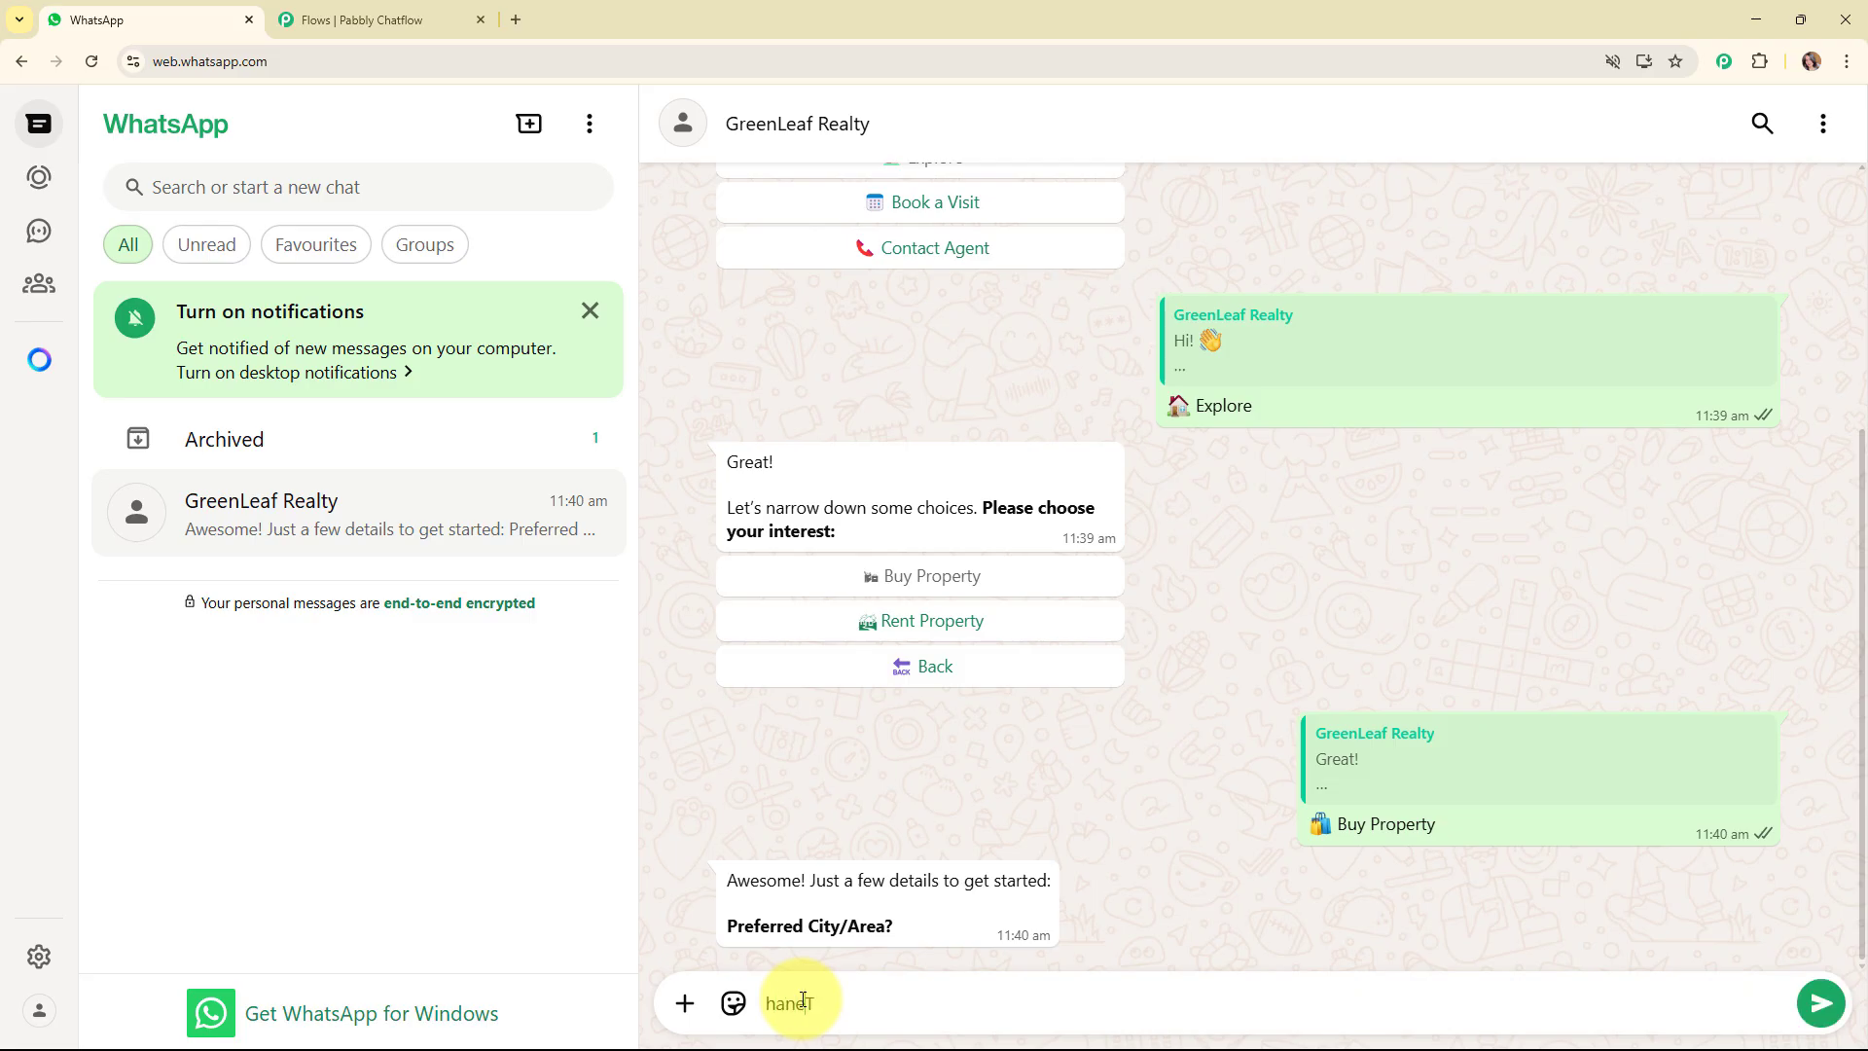
text(, Mumbai)
key(Return)
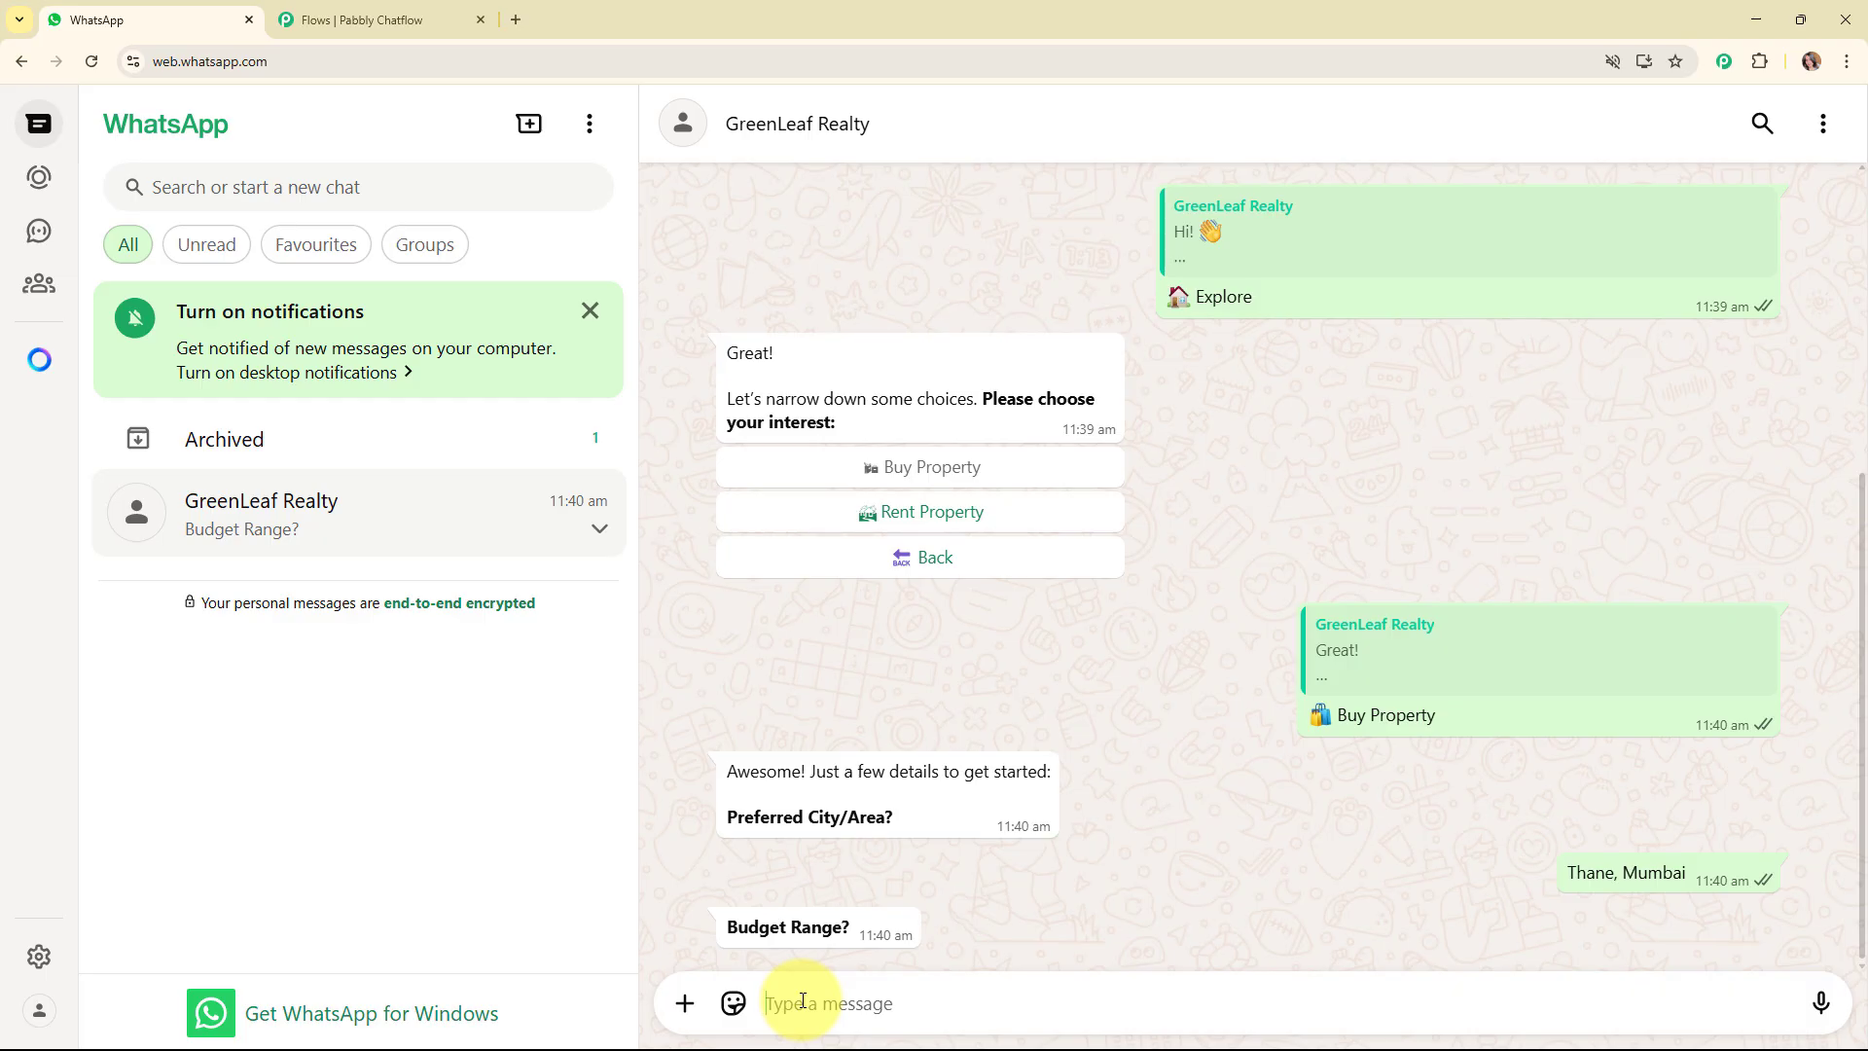
Answer the chatbot's budget range question with "60-80 Lakhs" and its property type question with "Flat".
text(60-80 Lakhs)
key(Return)
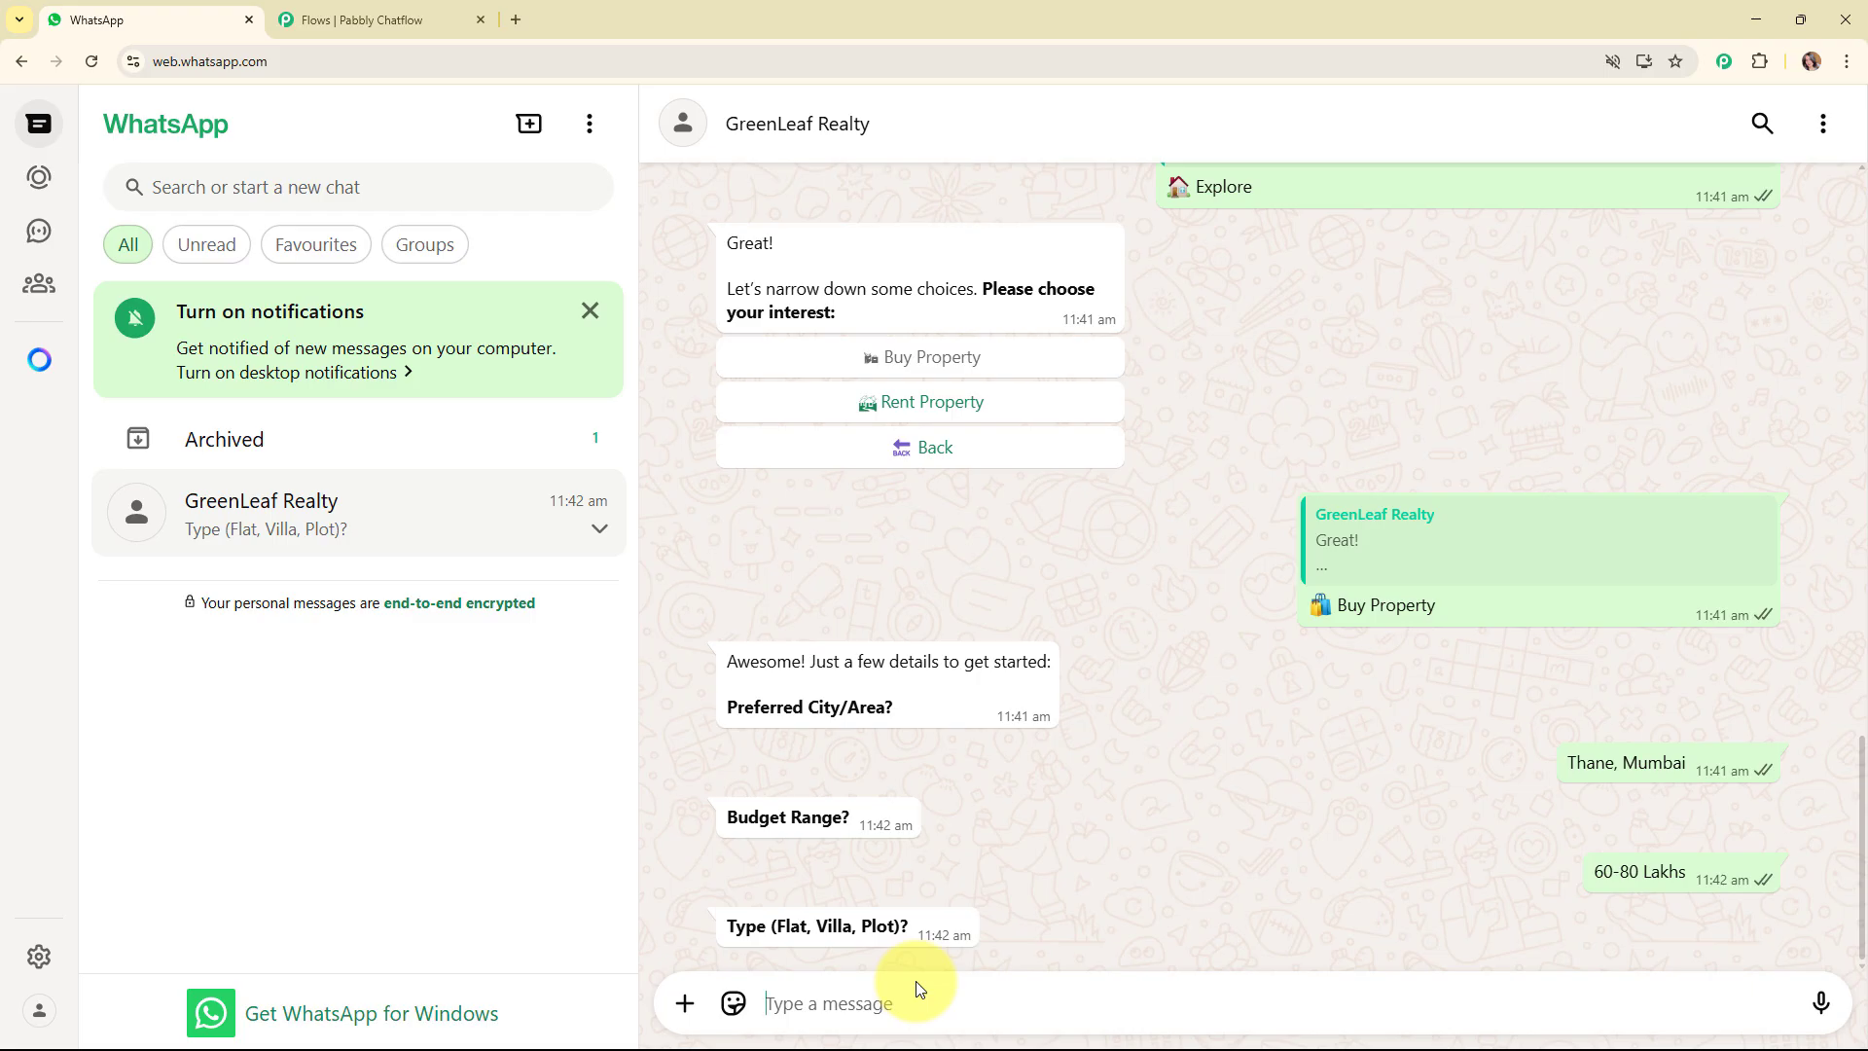
text(Fla)
key(BackSpace)
key(BackSpace)
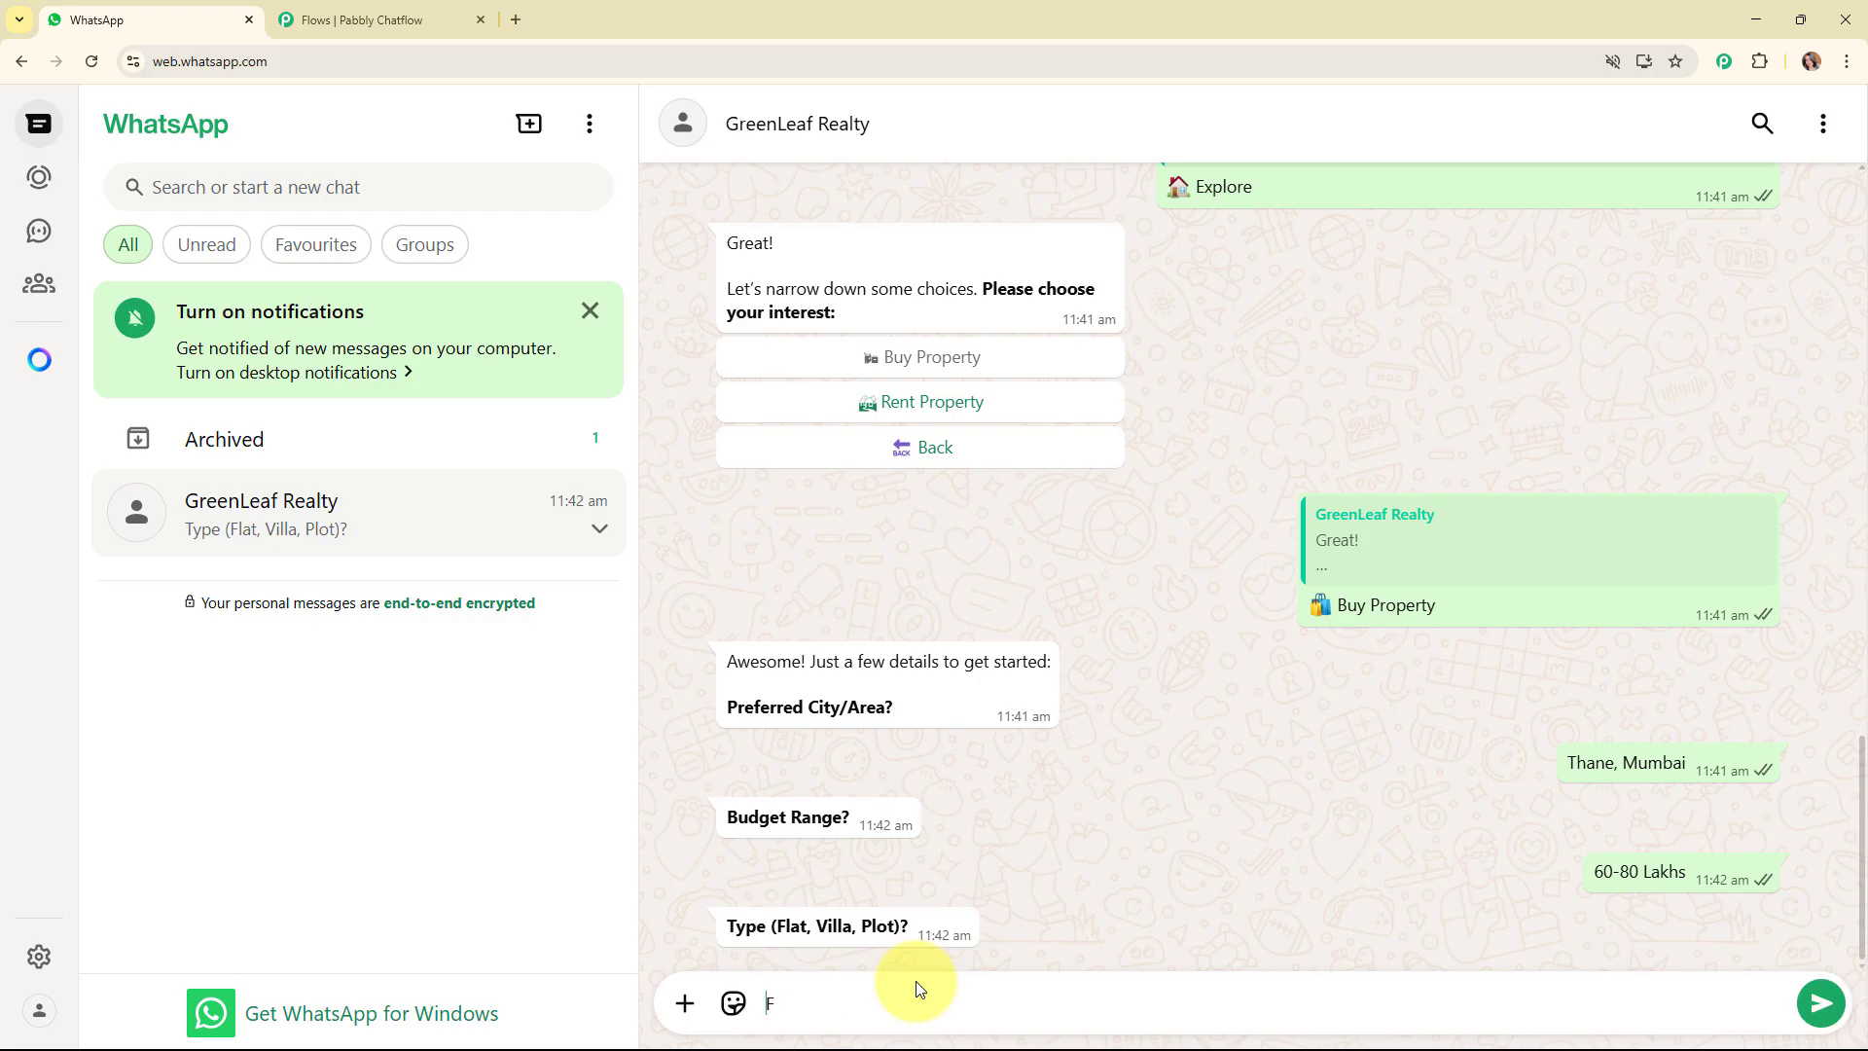
text(lat)
key(Return)
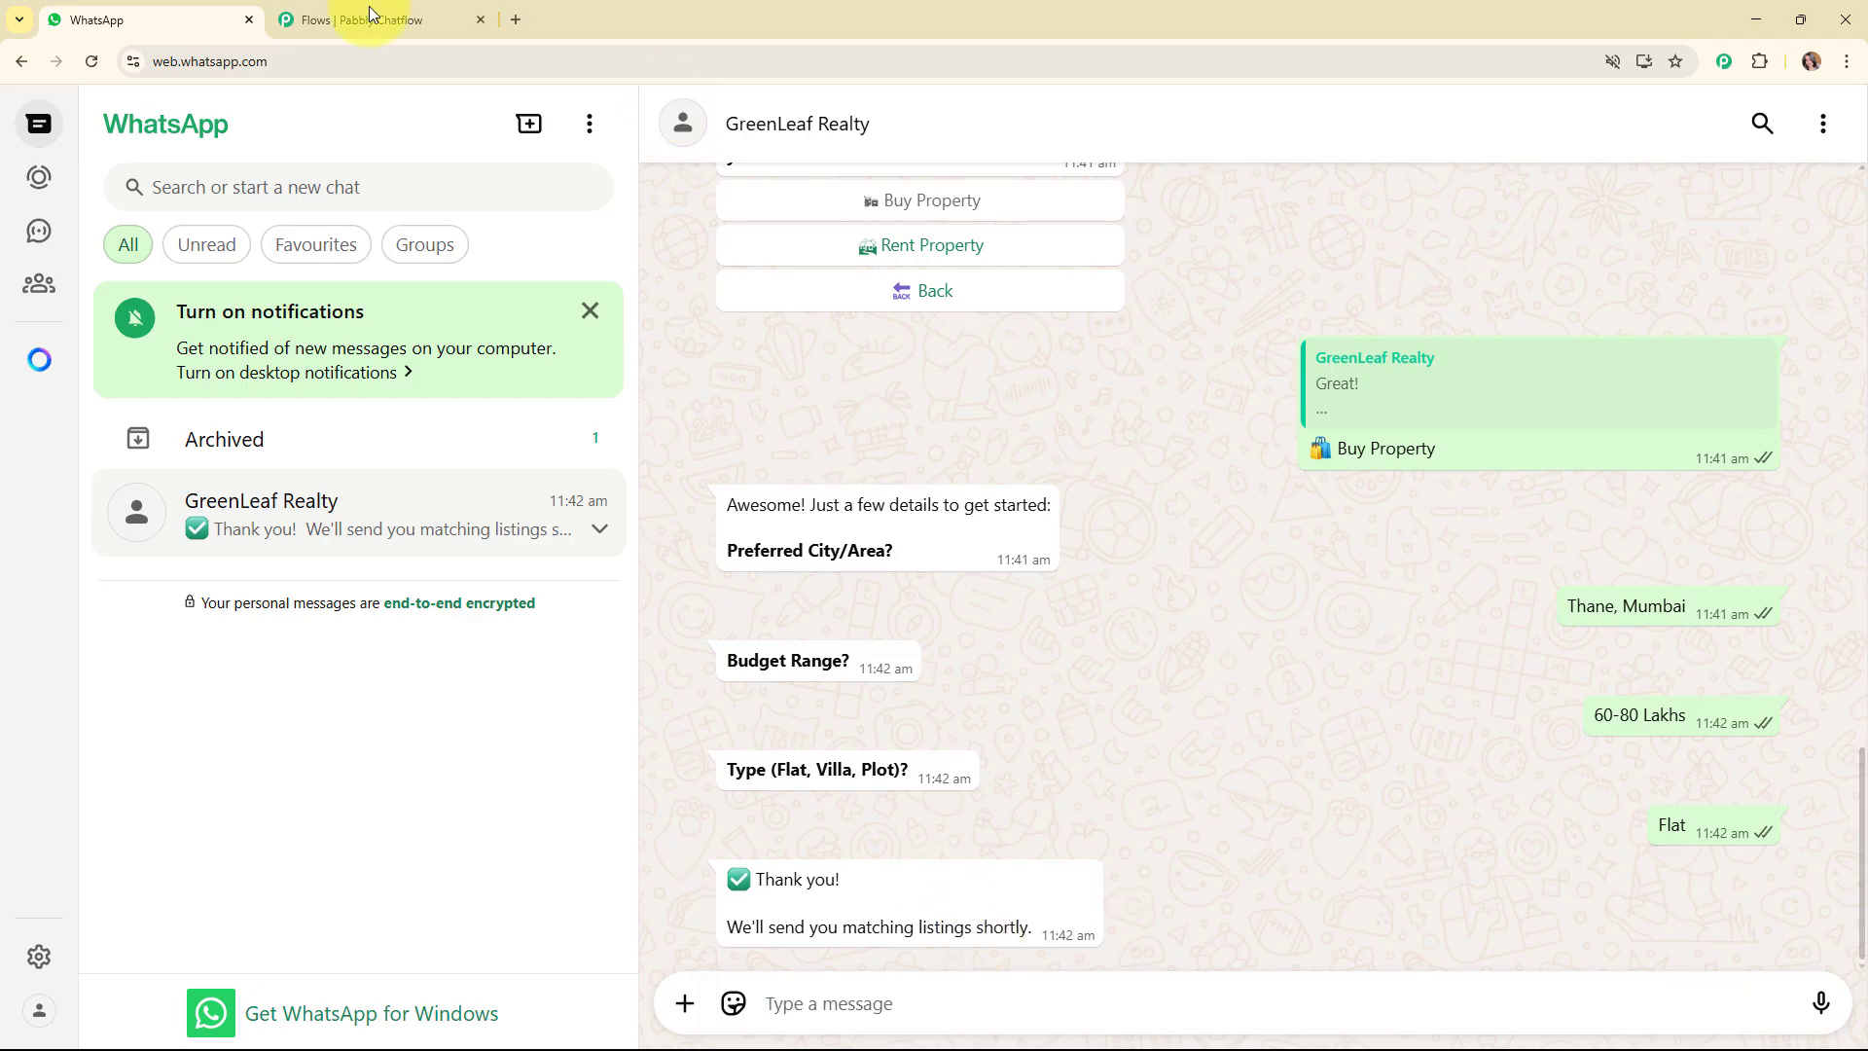
Close the flow editor tab, leaving the site, and open the Pabbly Chatflow website (pabbly.com/chatflow/inr/) in a new tab.
click(478, 18)
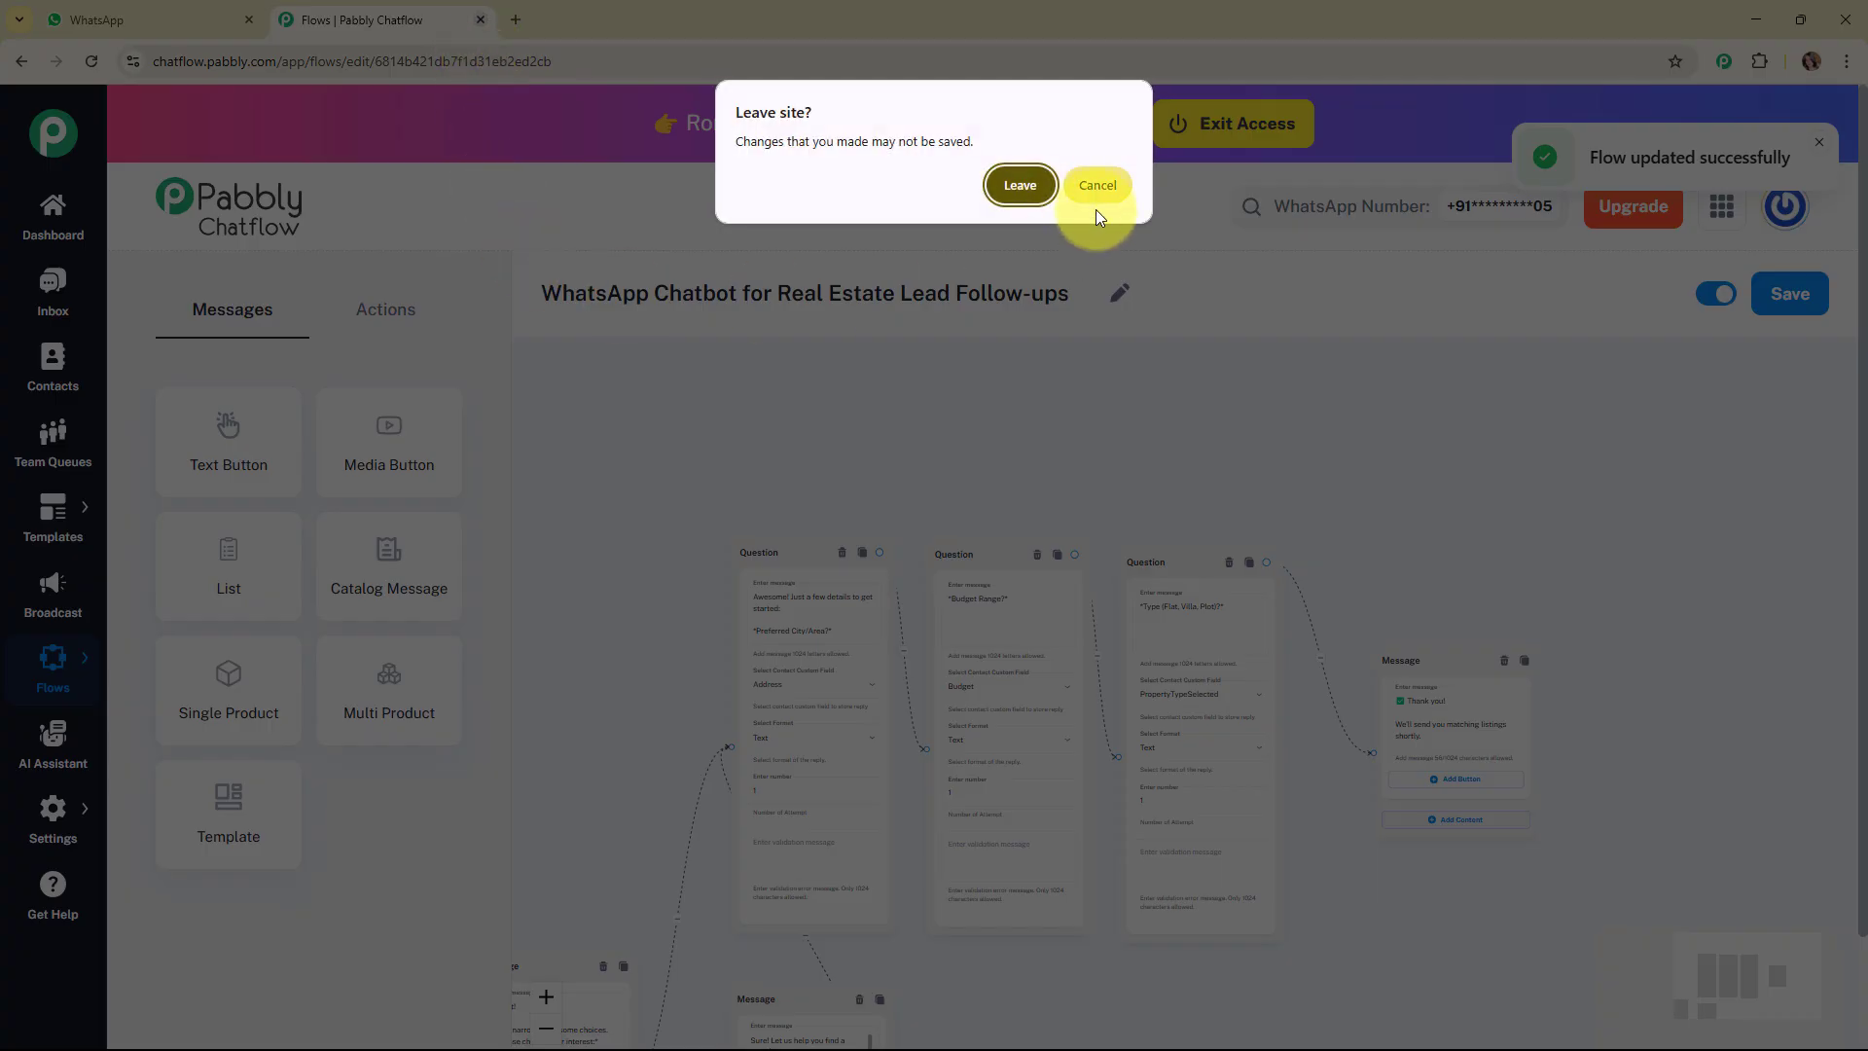
click(1022, 187)
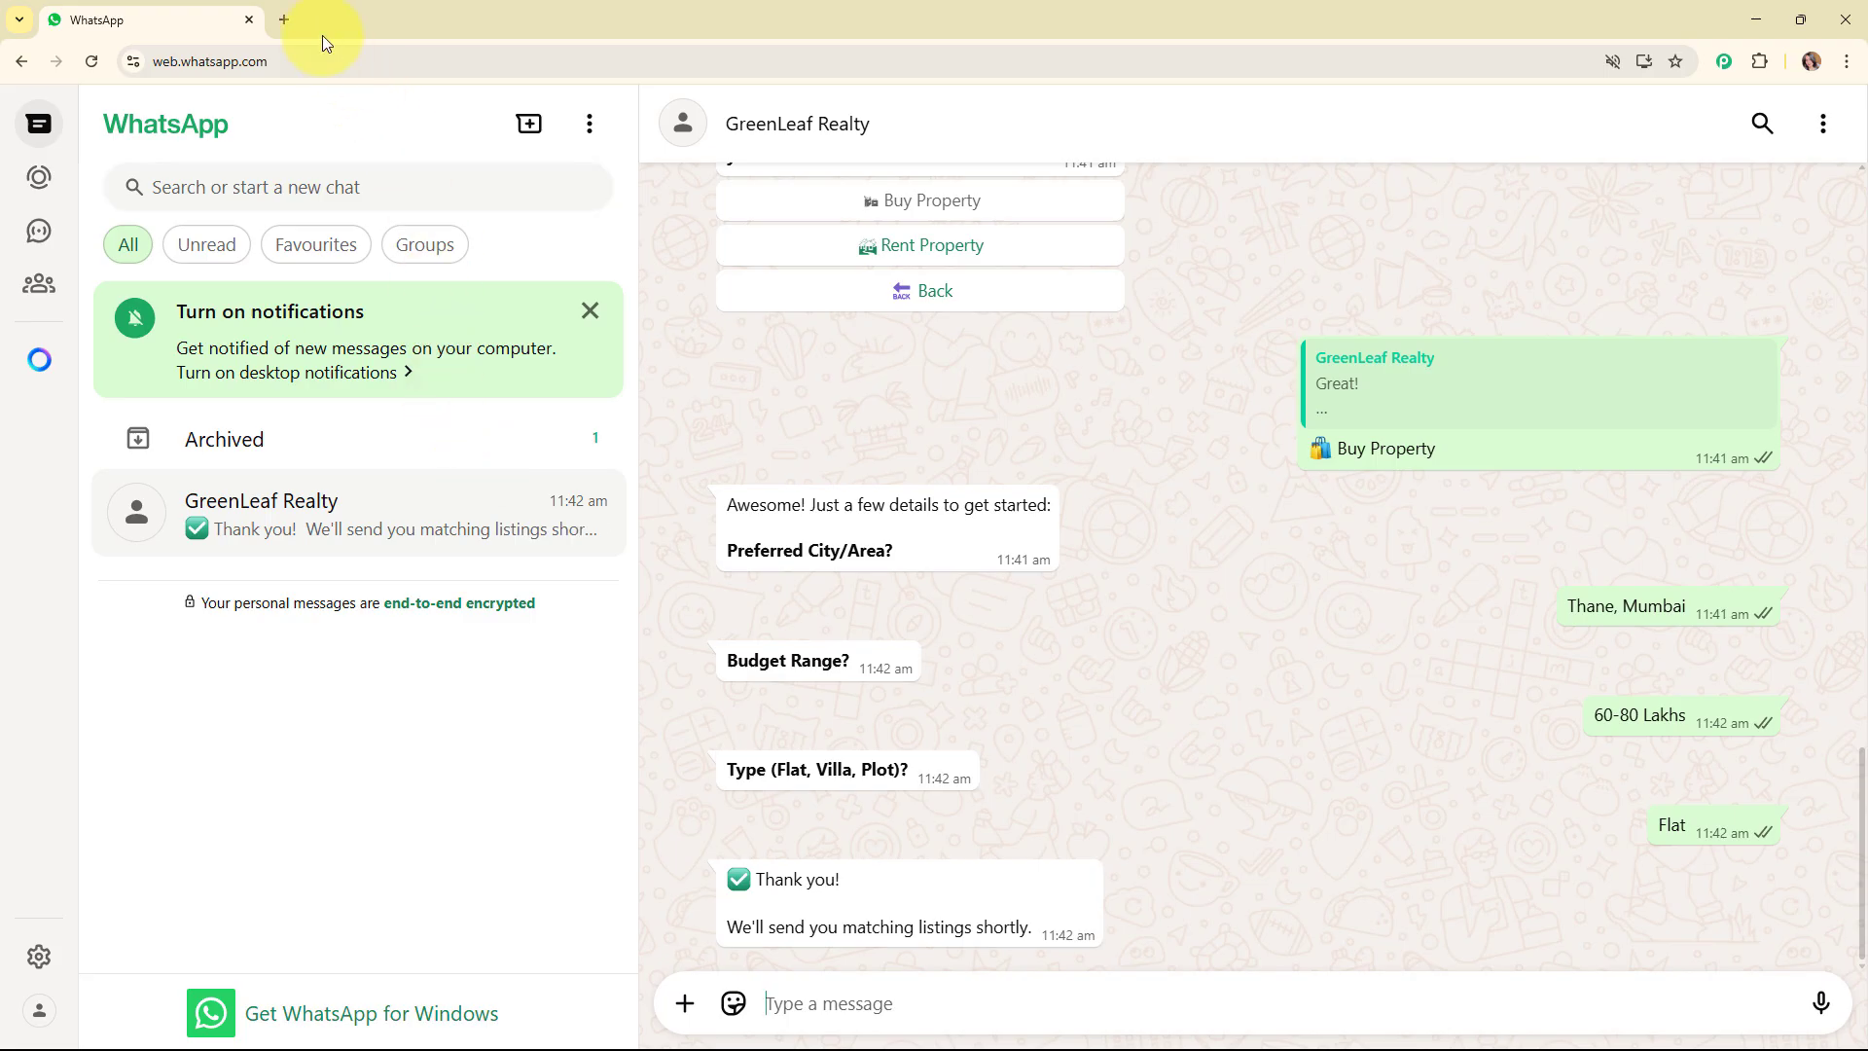
click(285, 18)
text(p)
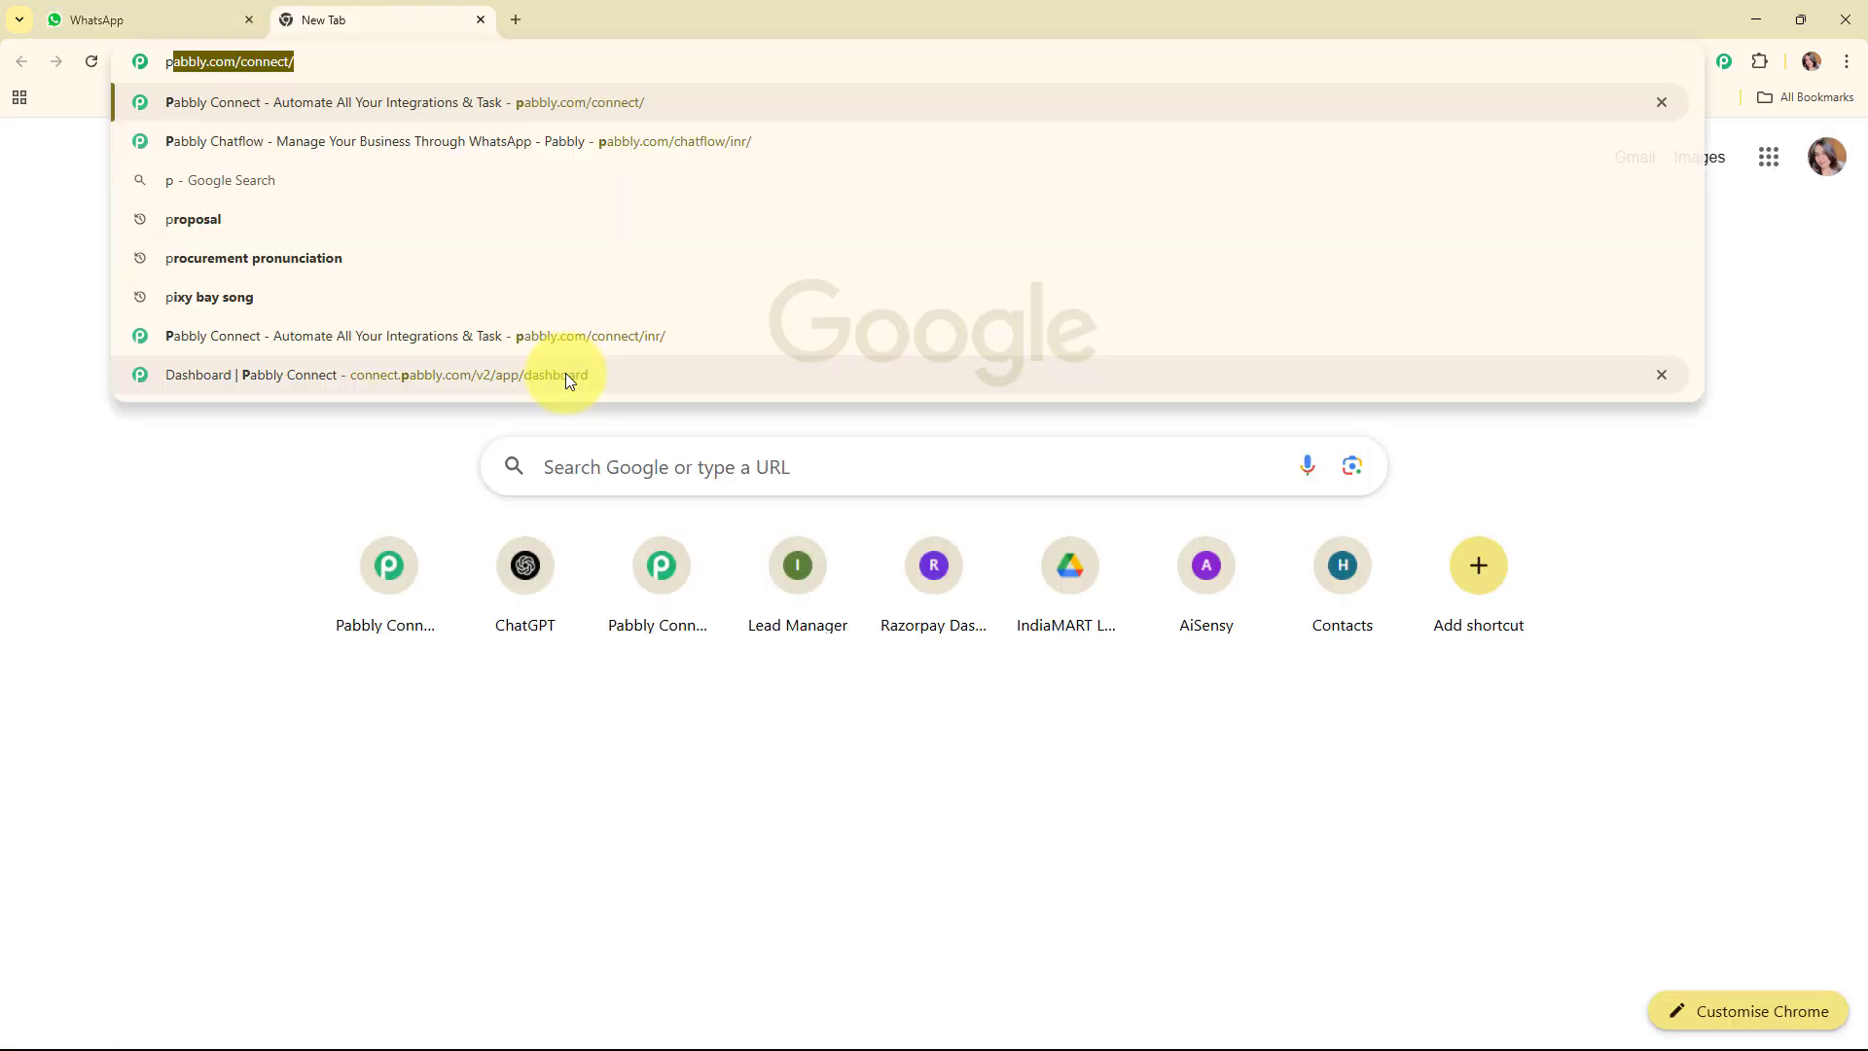
text(abbly.com/c)
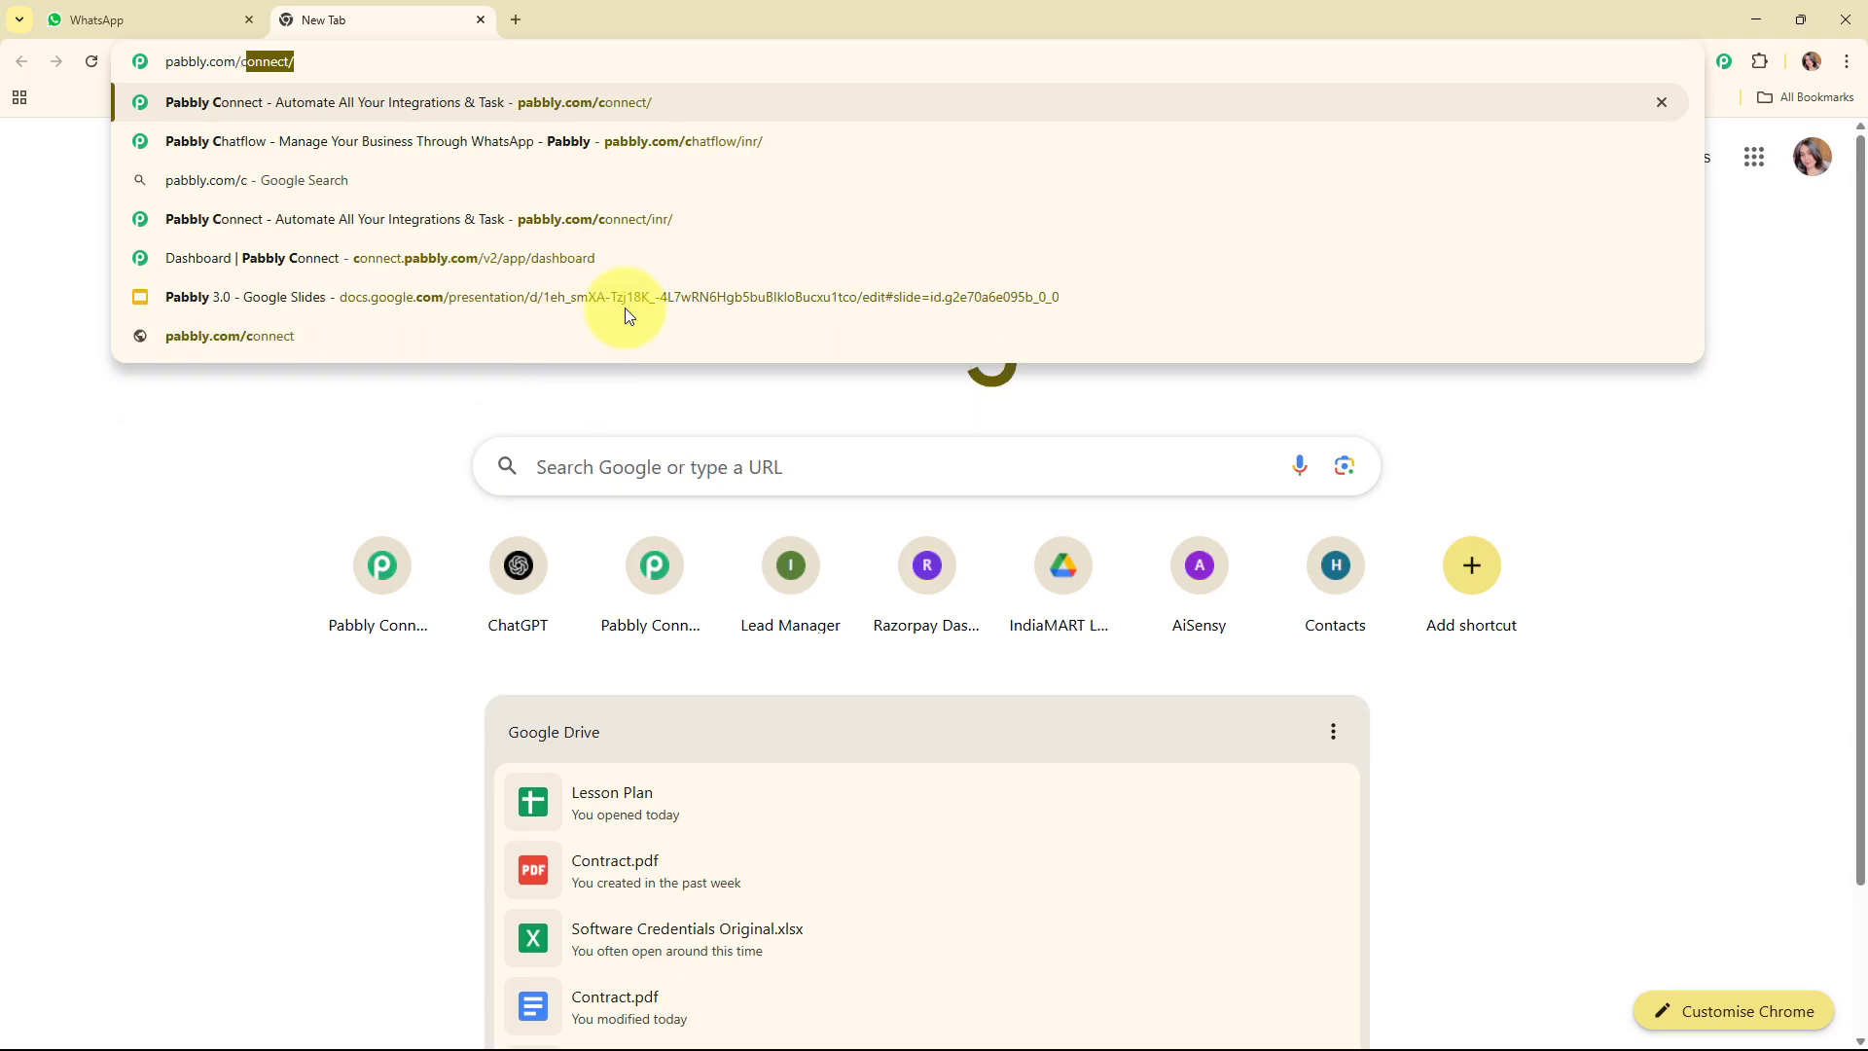
click(678, 144)
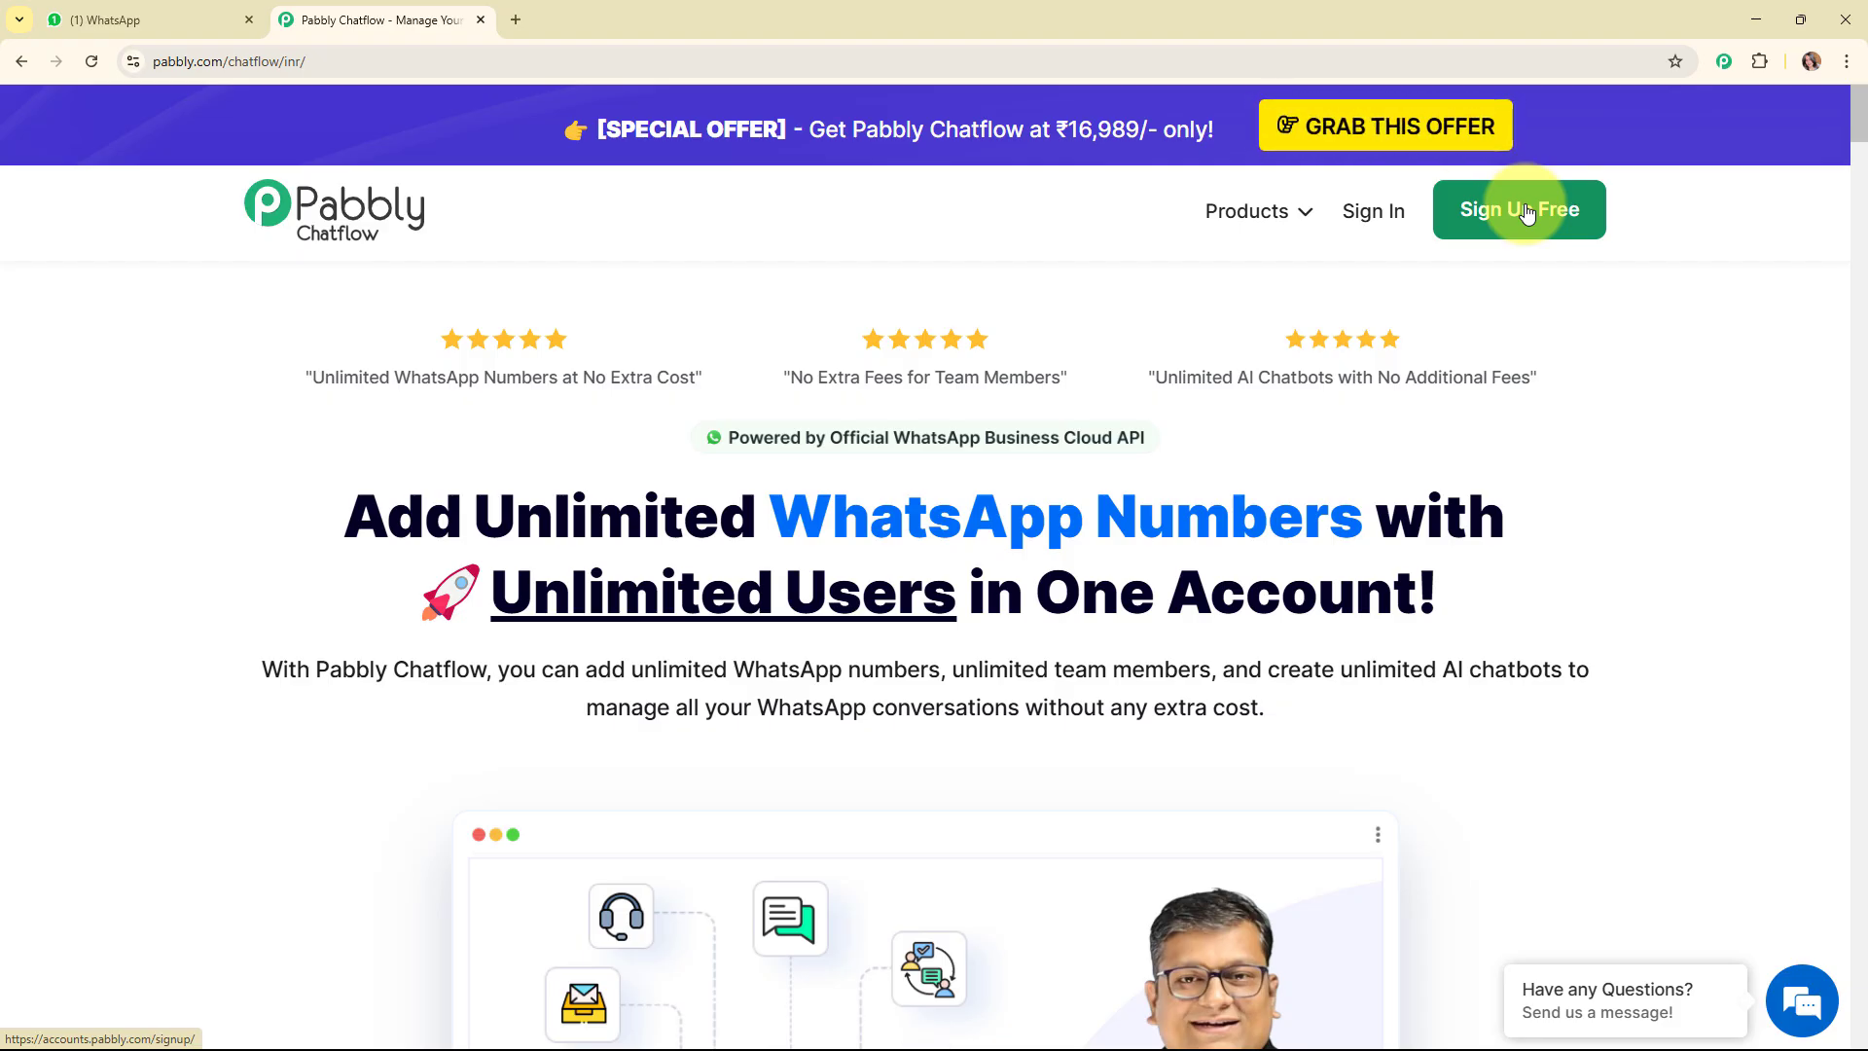
Sign in to the Pabbly account and access Pabbly Chatflow from the list of all apps.
click(1396, 225)
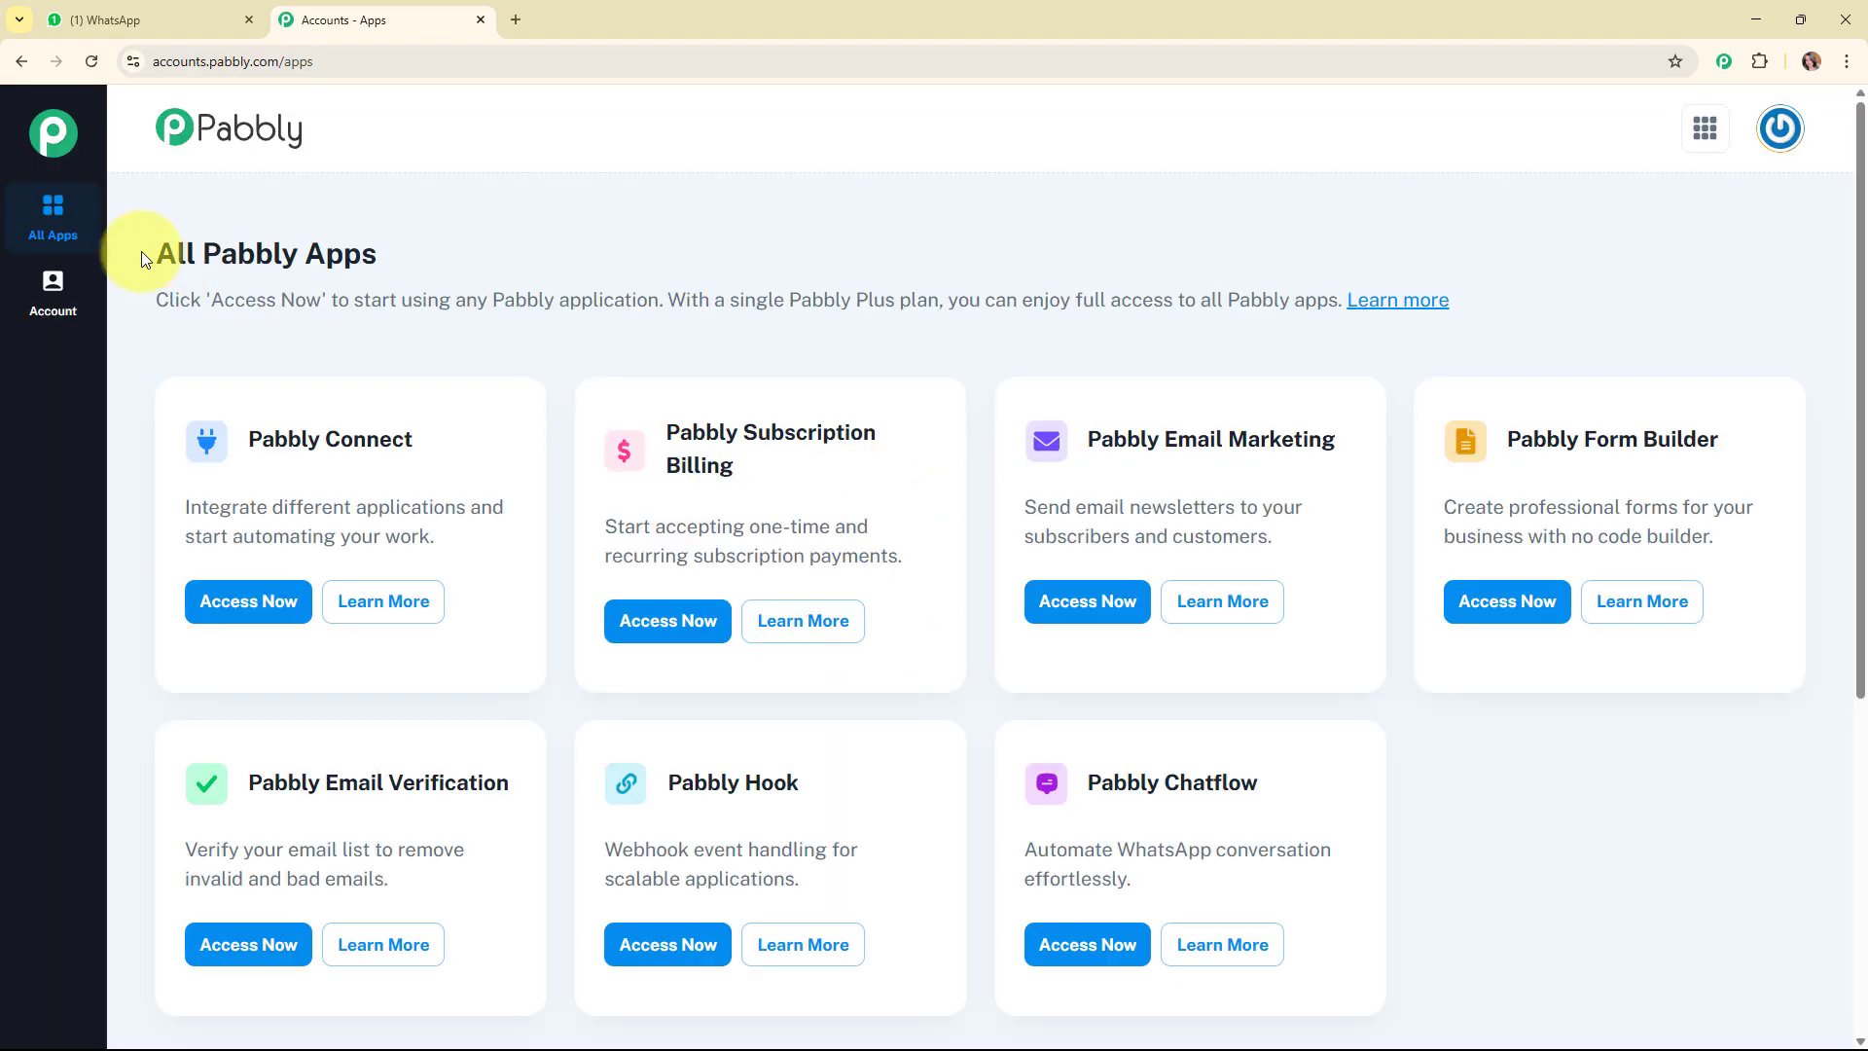
drag(144, 251, 613, 242)
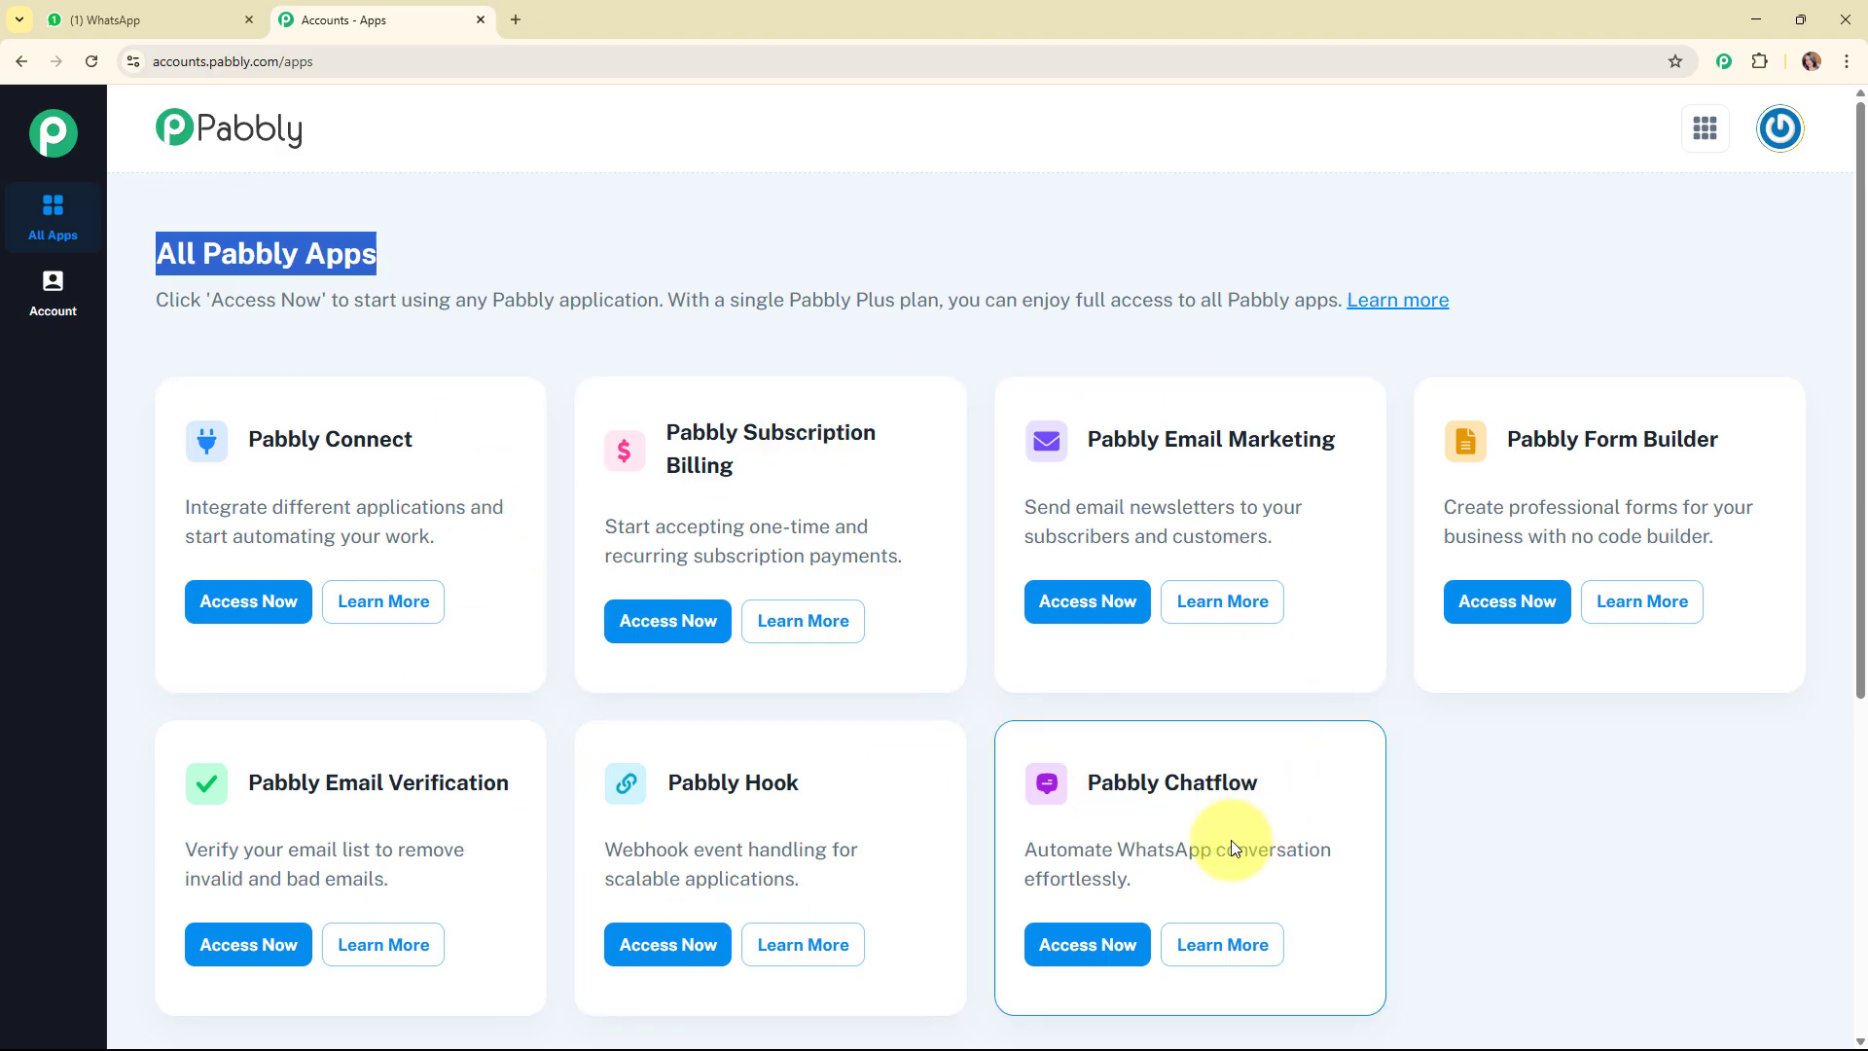
click(1115, 955)
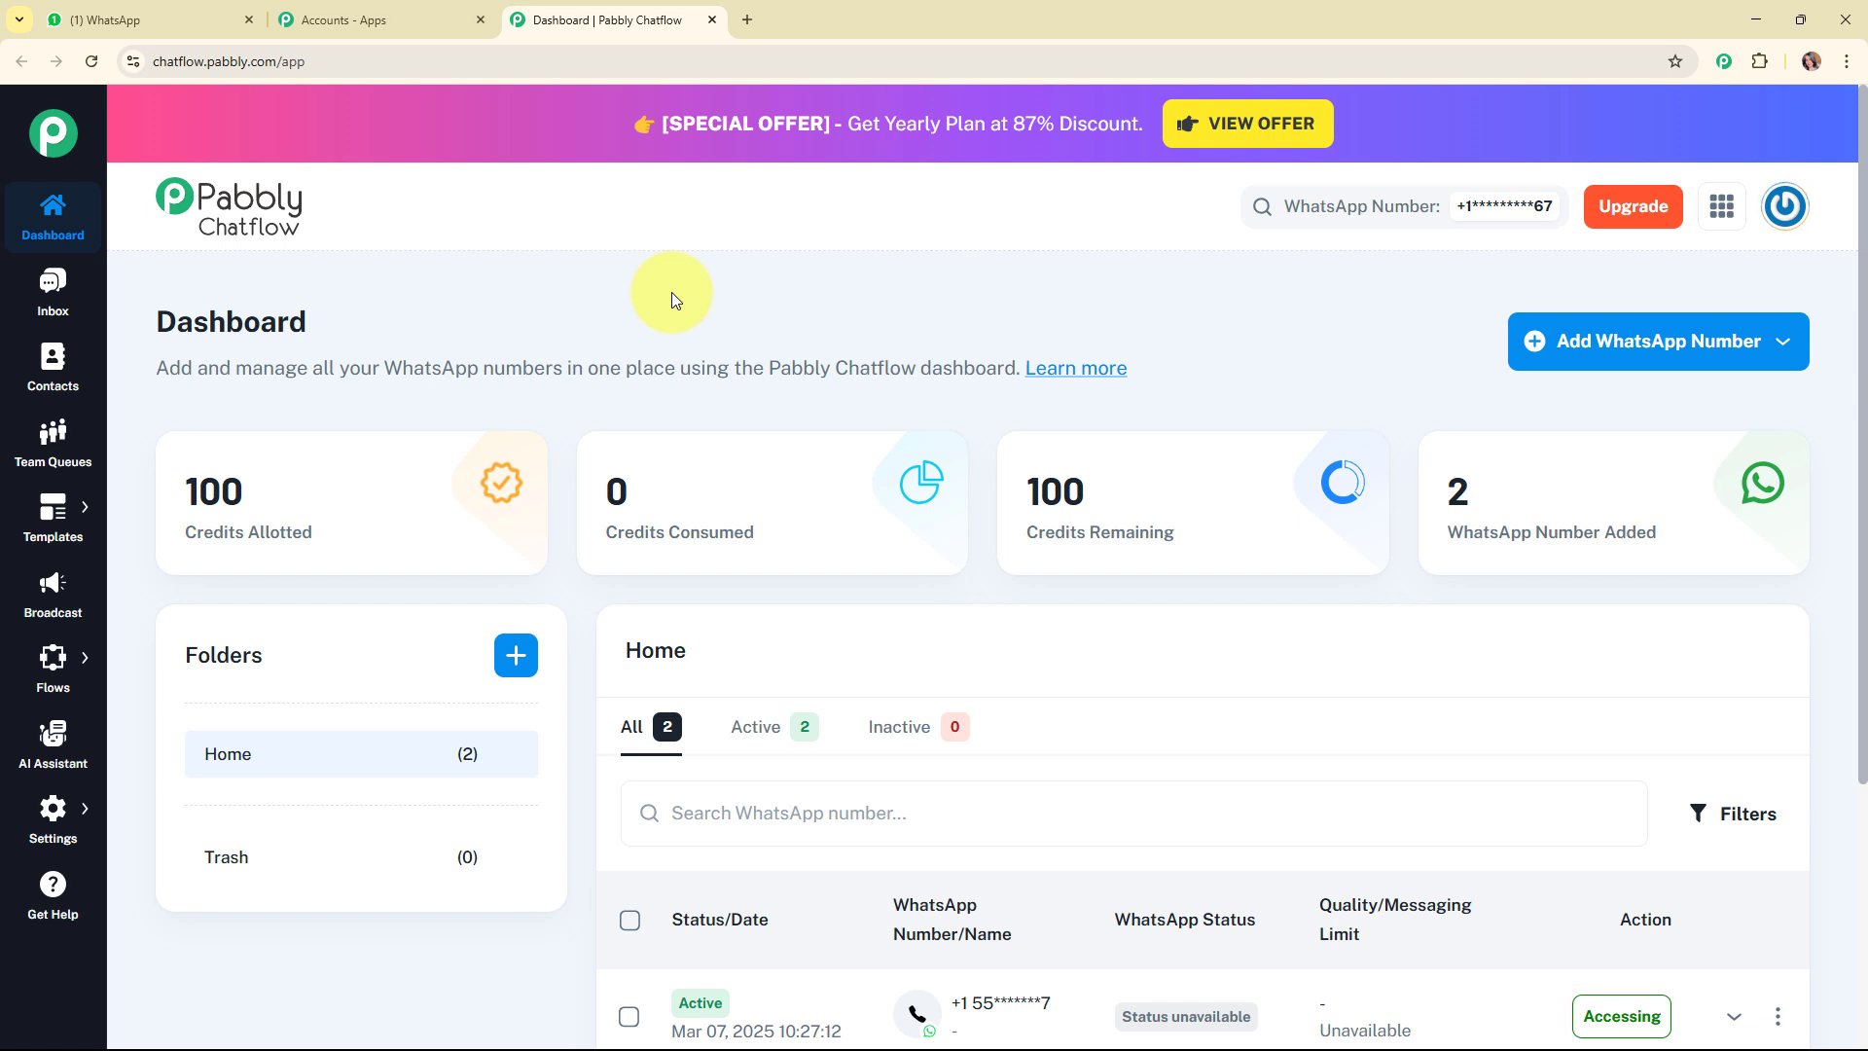
Examine the access token, phone number ID and business account ID fields for adding a WhatsApp number by Manual Token Connect, and close the form.
click(1657, 349)
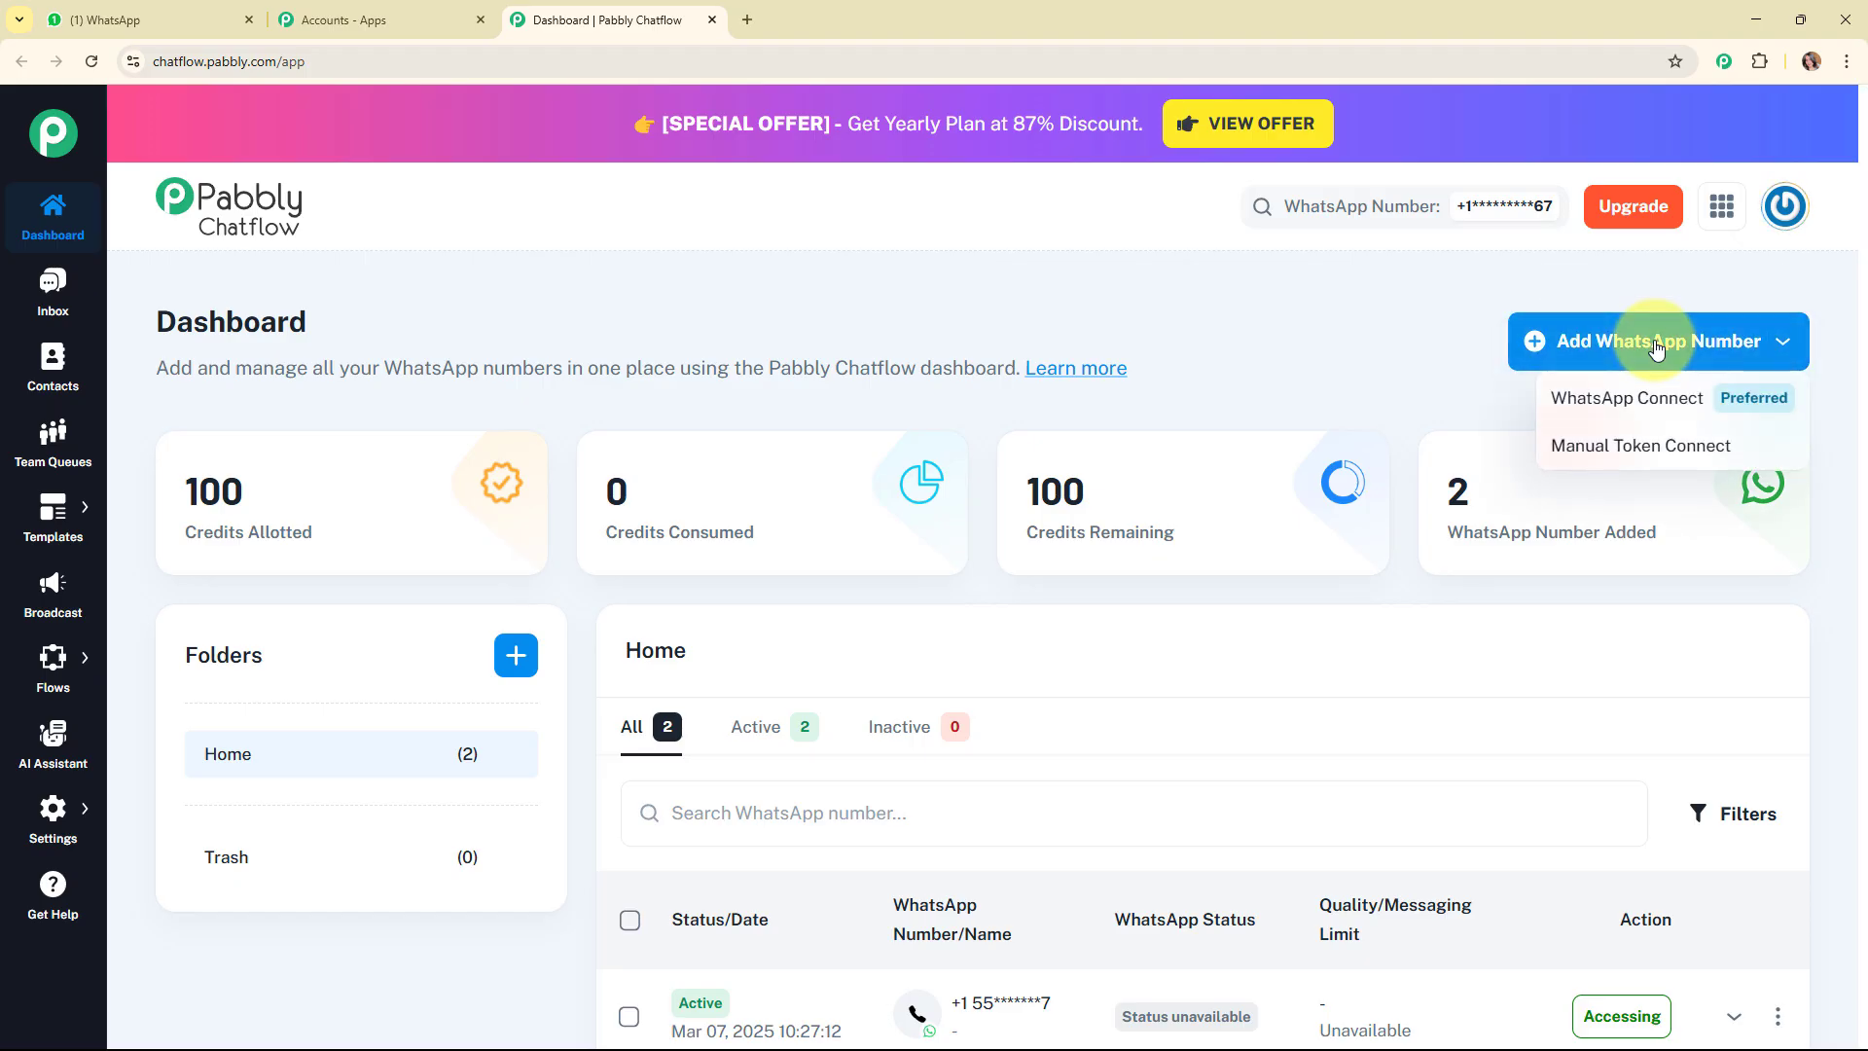
click(1641, 447)
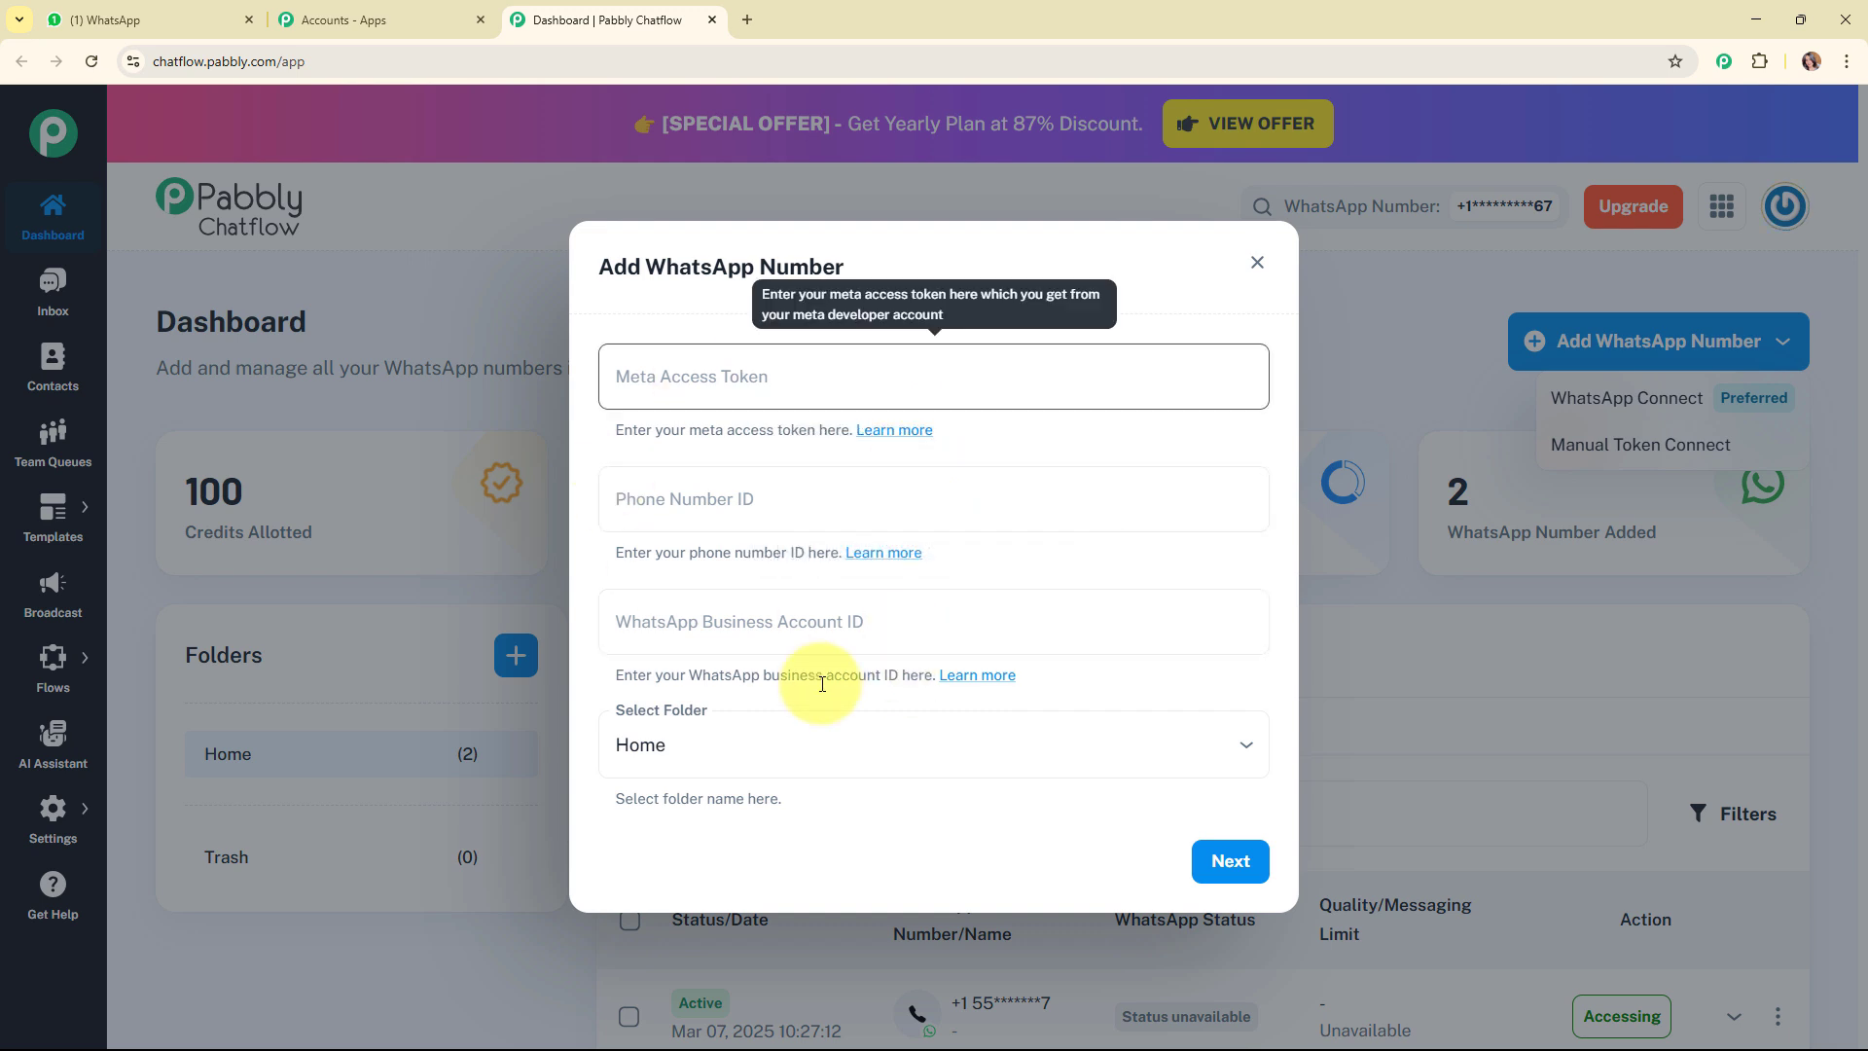
click(871, 522)
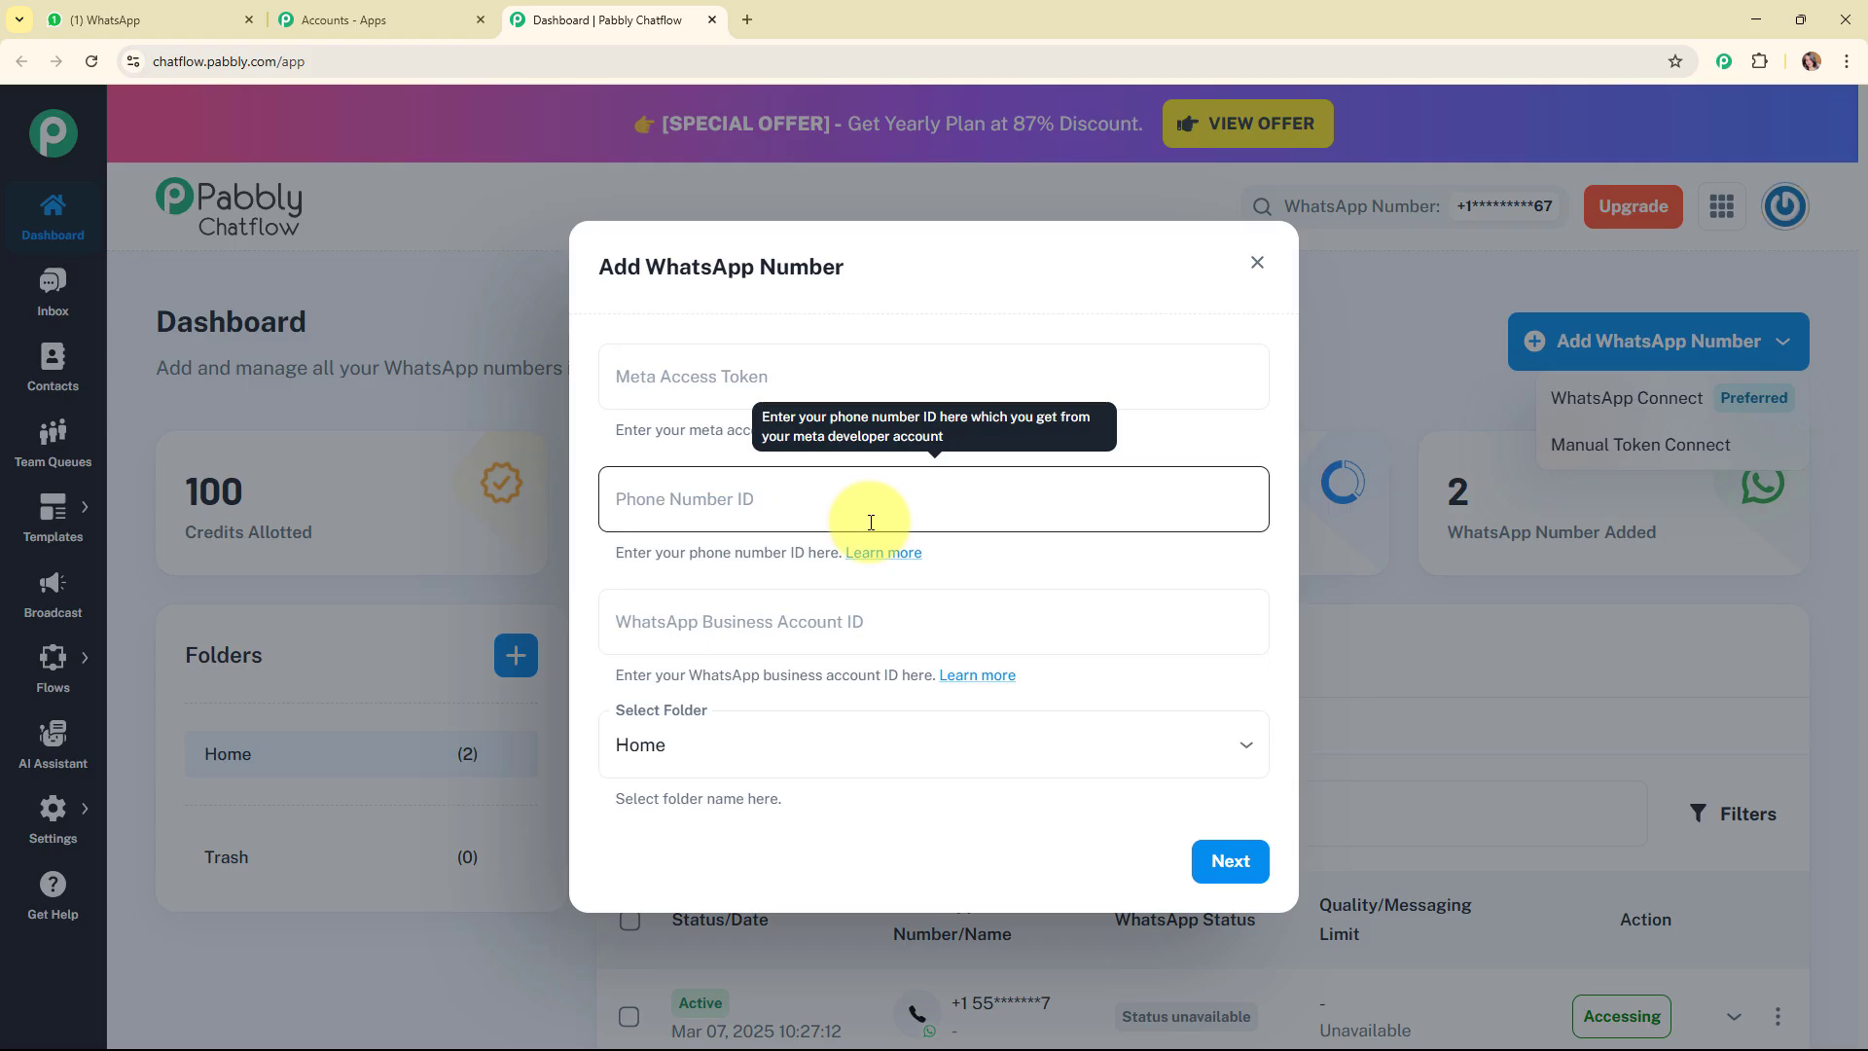
click(744, 387)
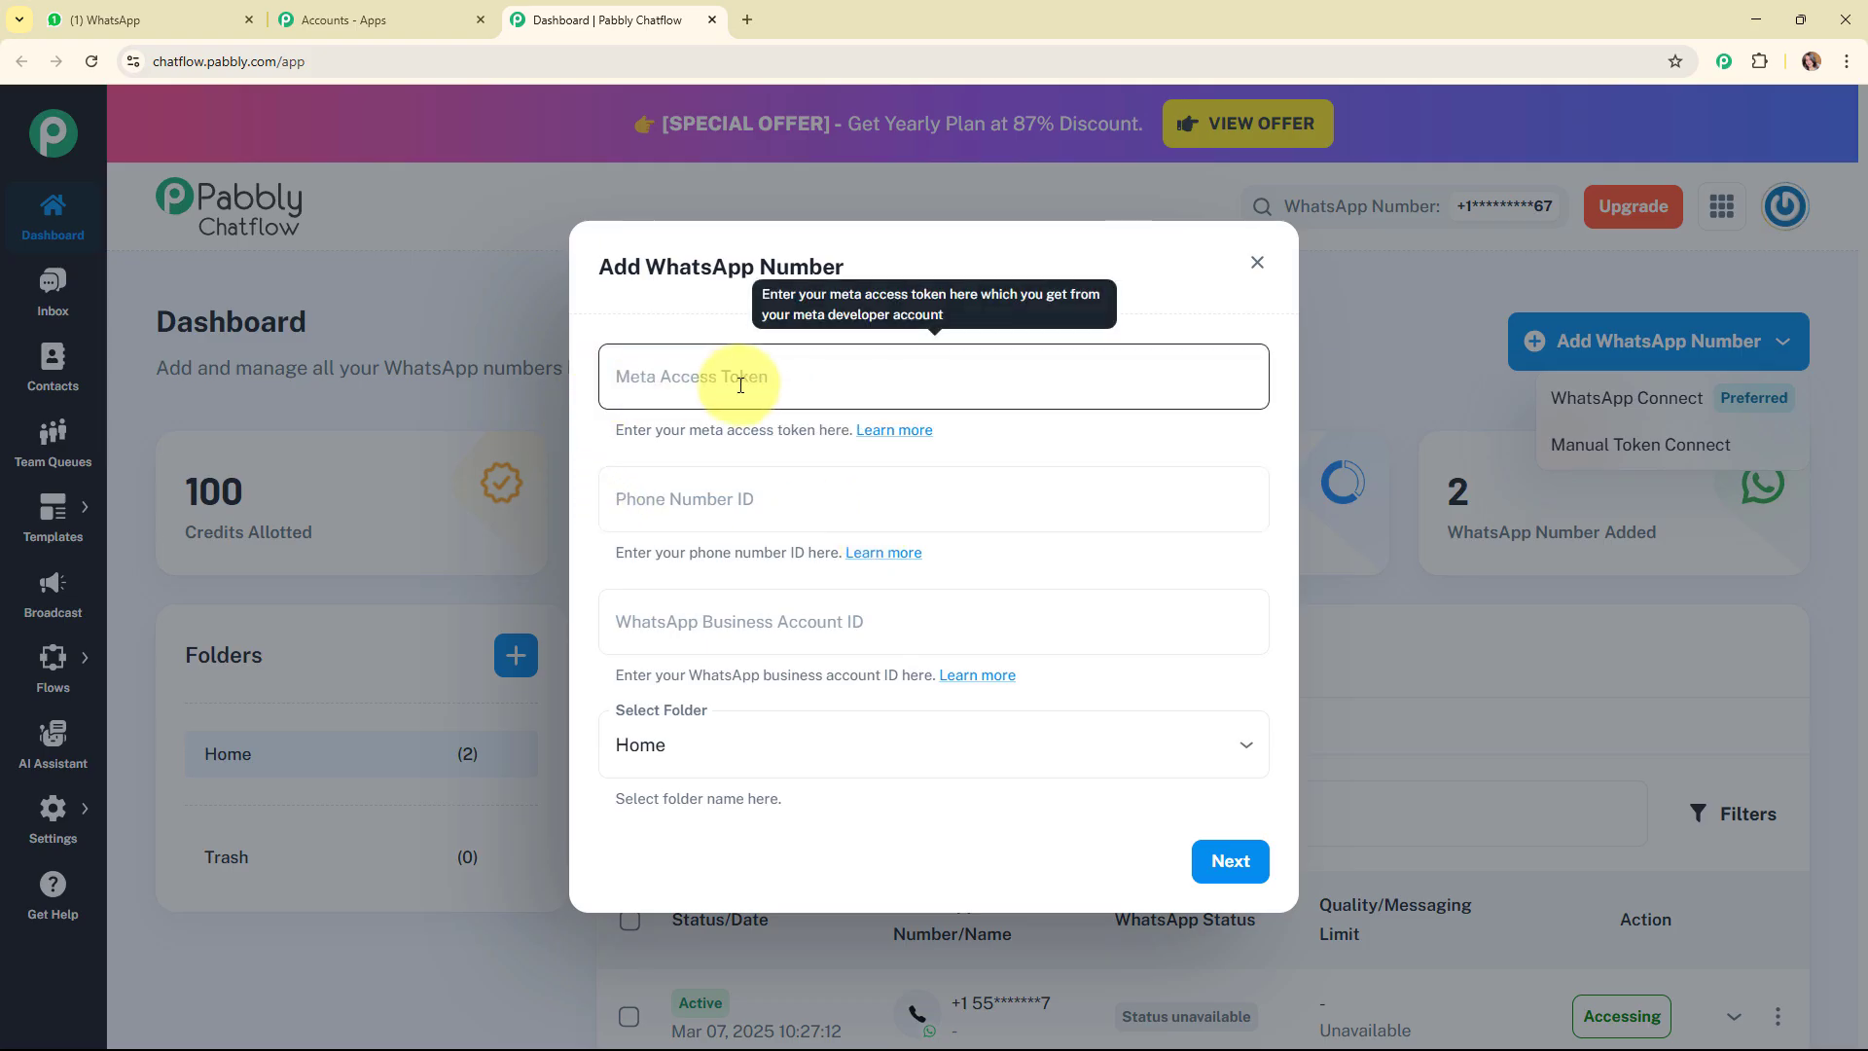
click(763, 500)
click(771, 616)
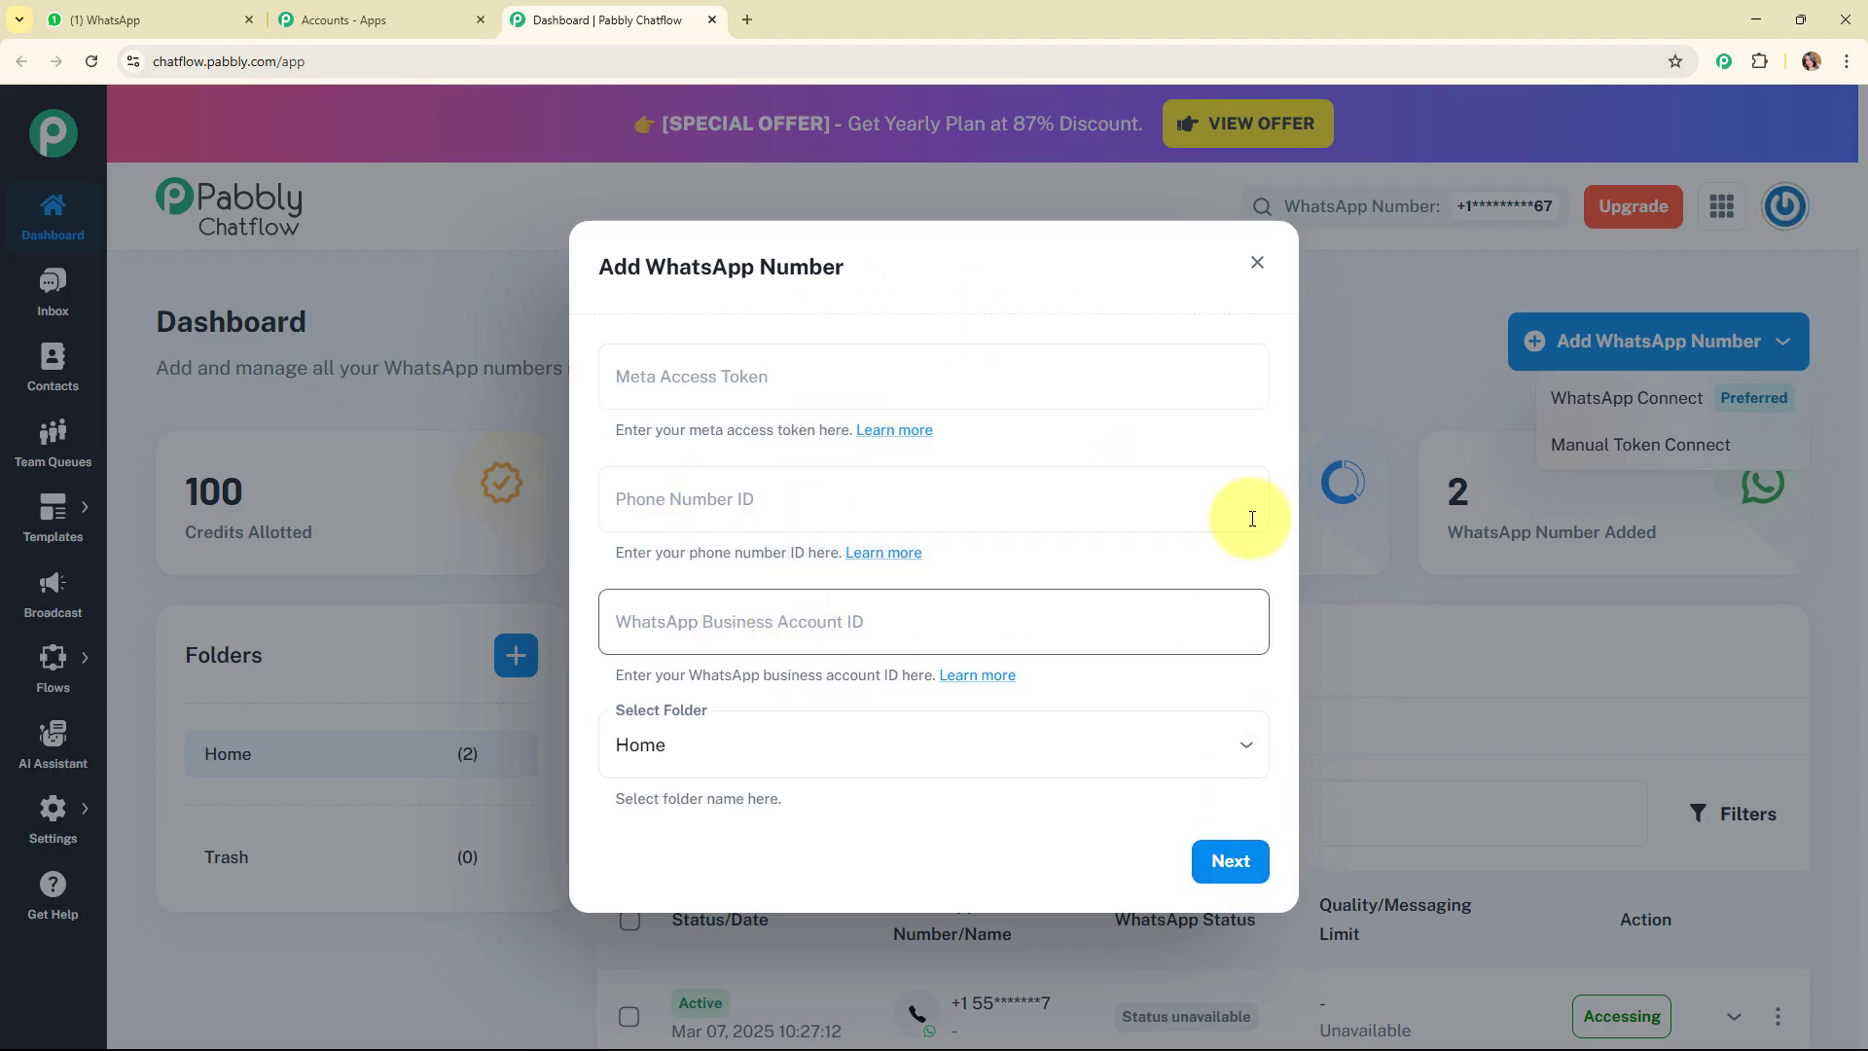
click(1256, 267)
click(1664, 348)
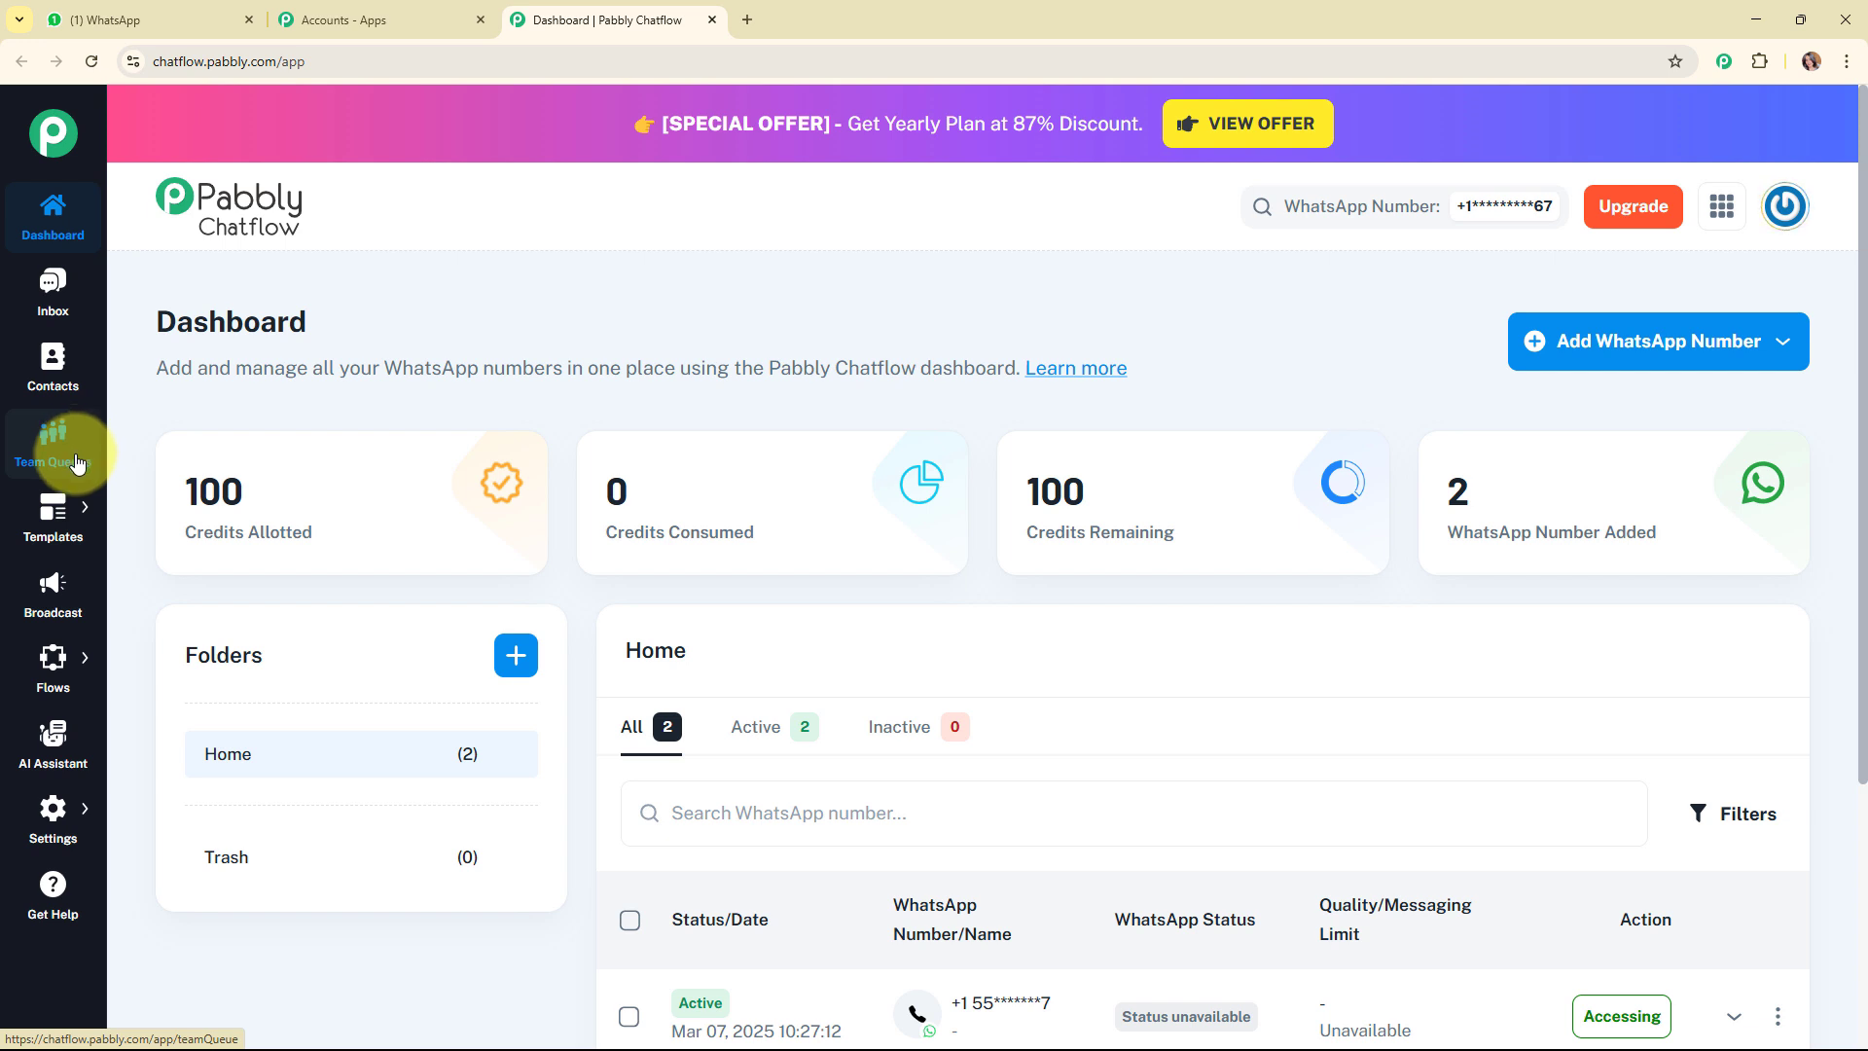
Open the Flow Builder and add a new flow.
mouse_move(53, 511)
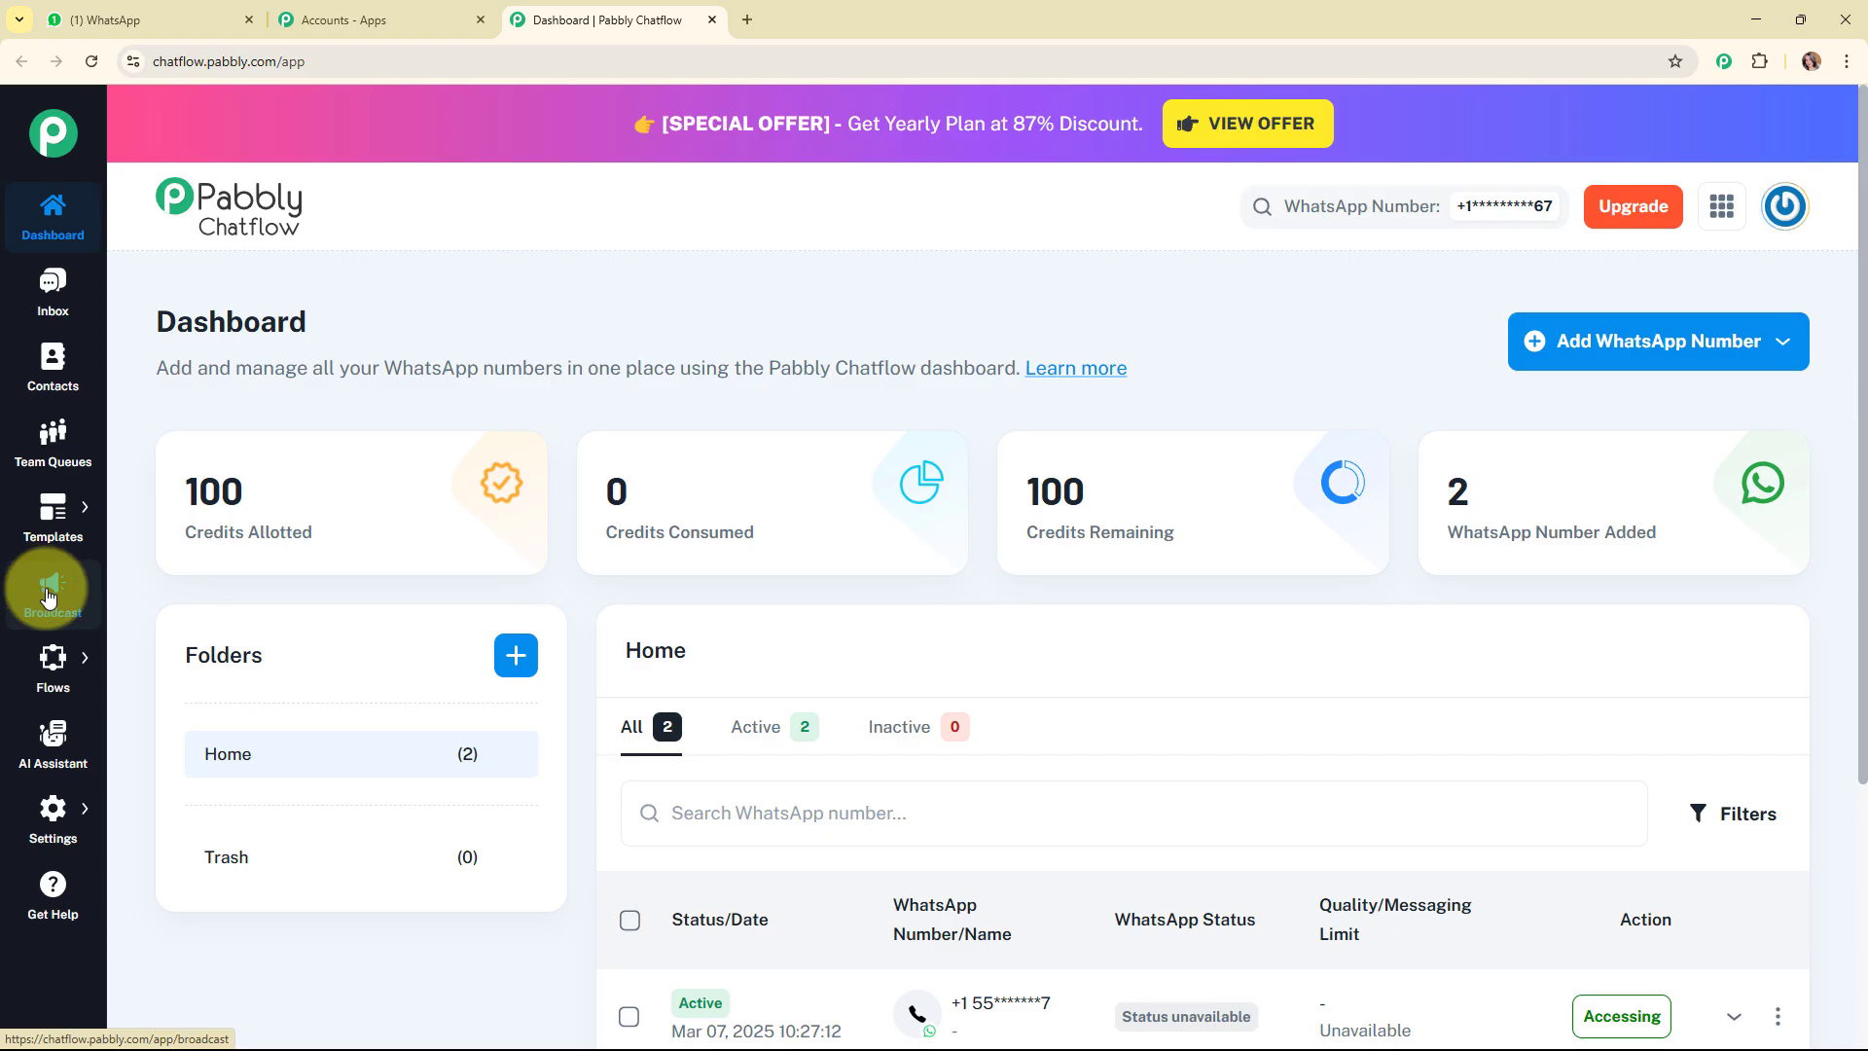
mouse_move(52, 668)
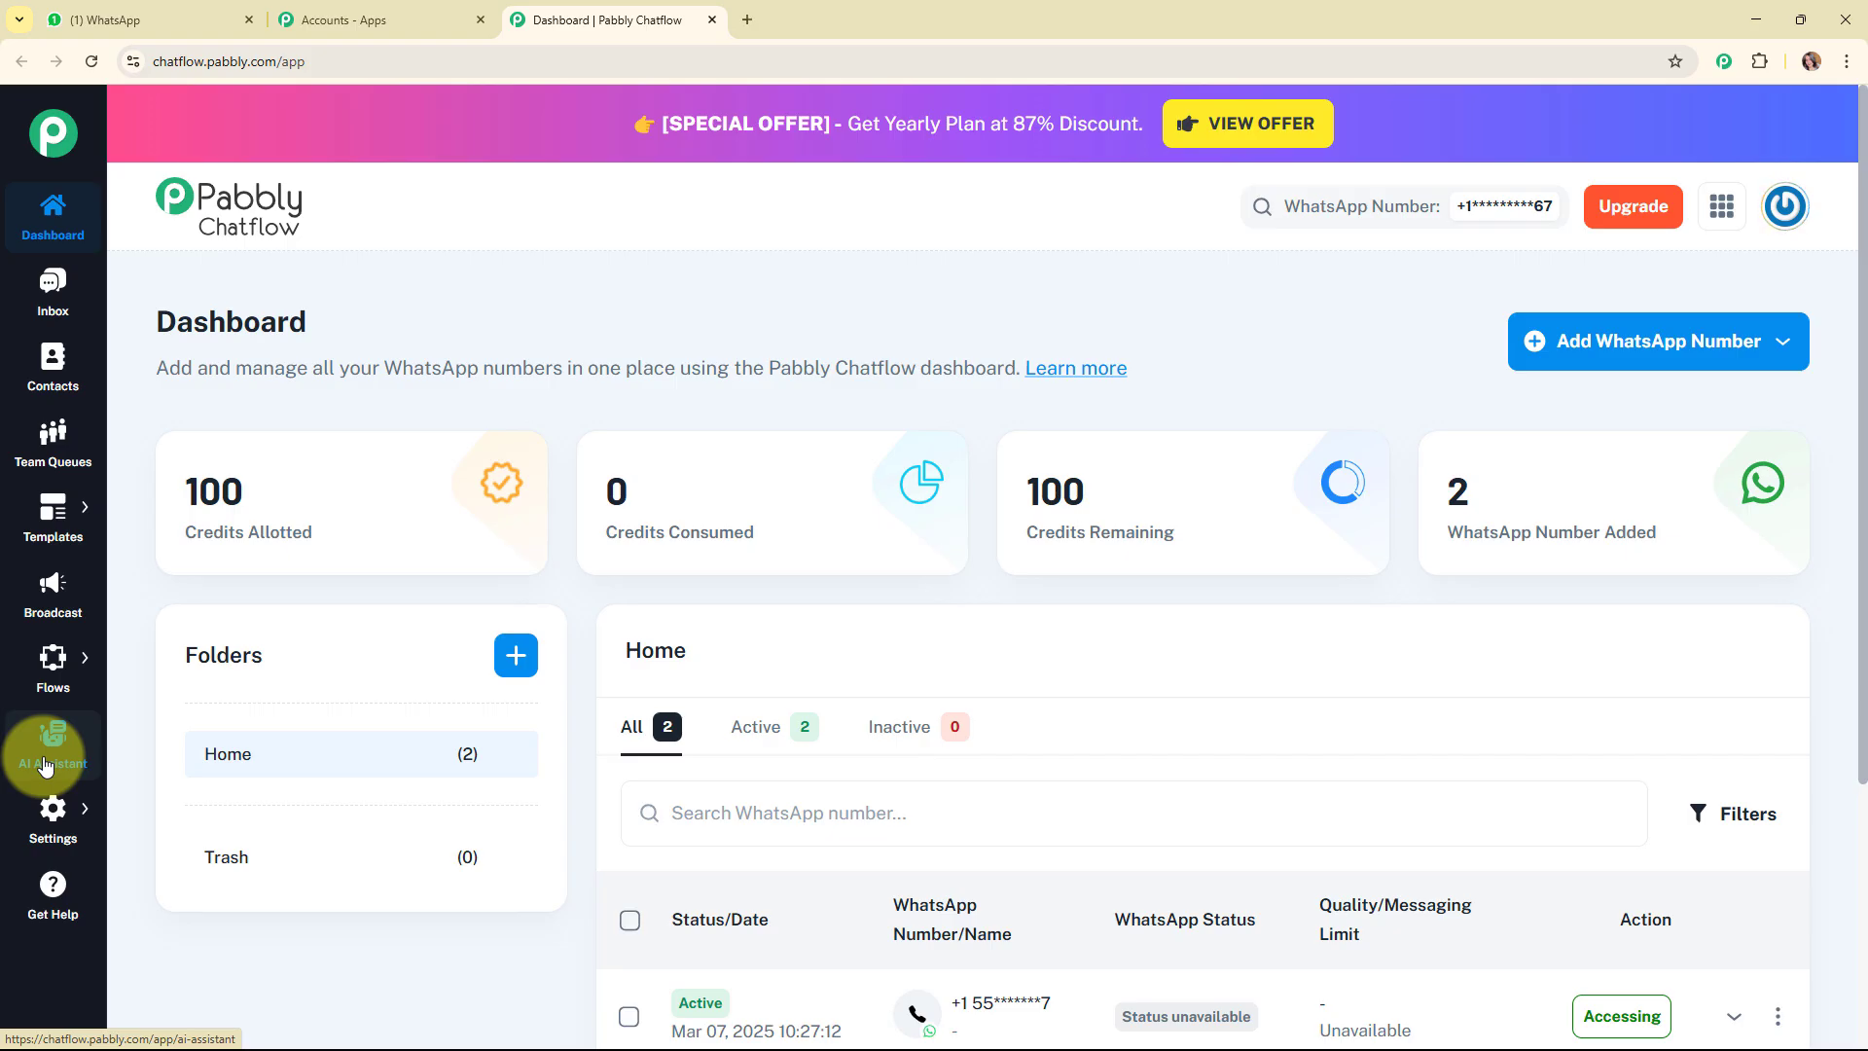
mouse_move(53, 817)
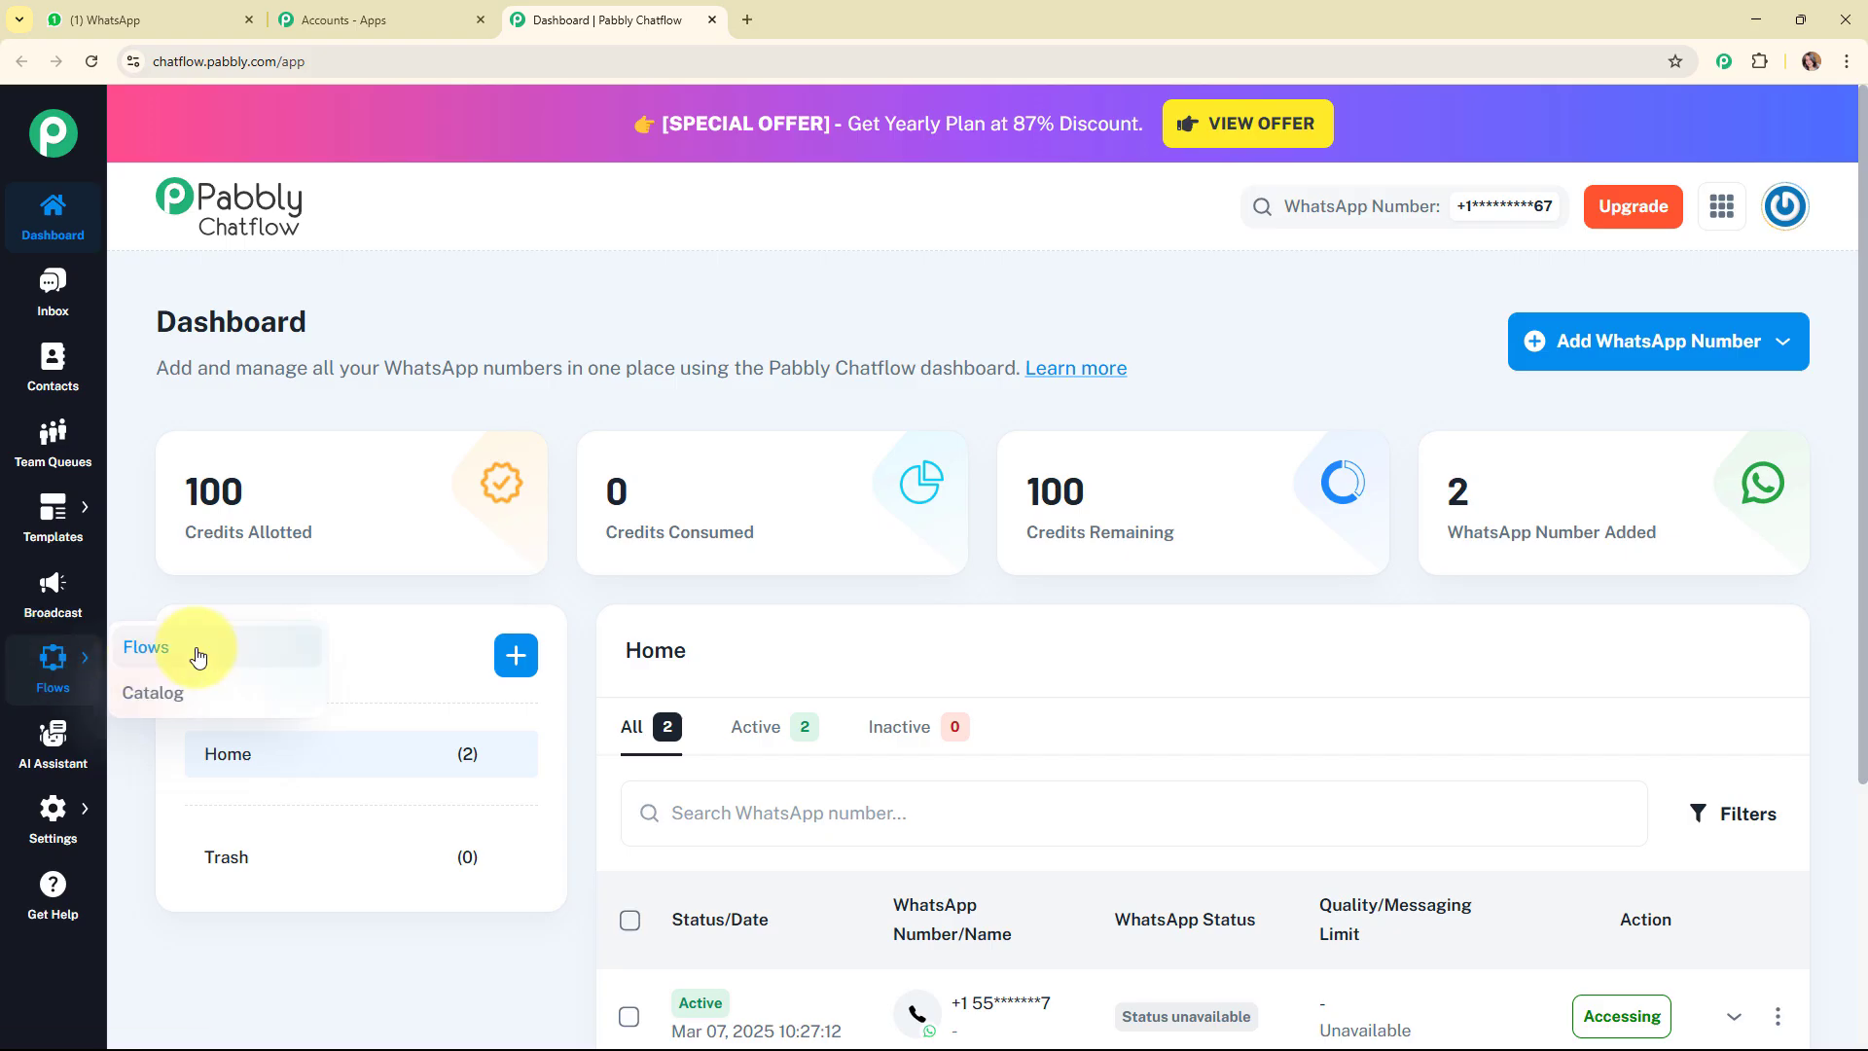
click(195, 646)
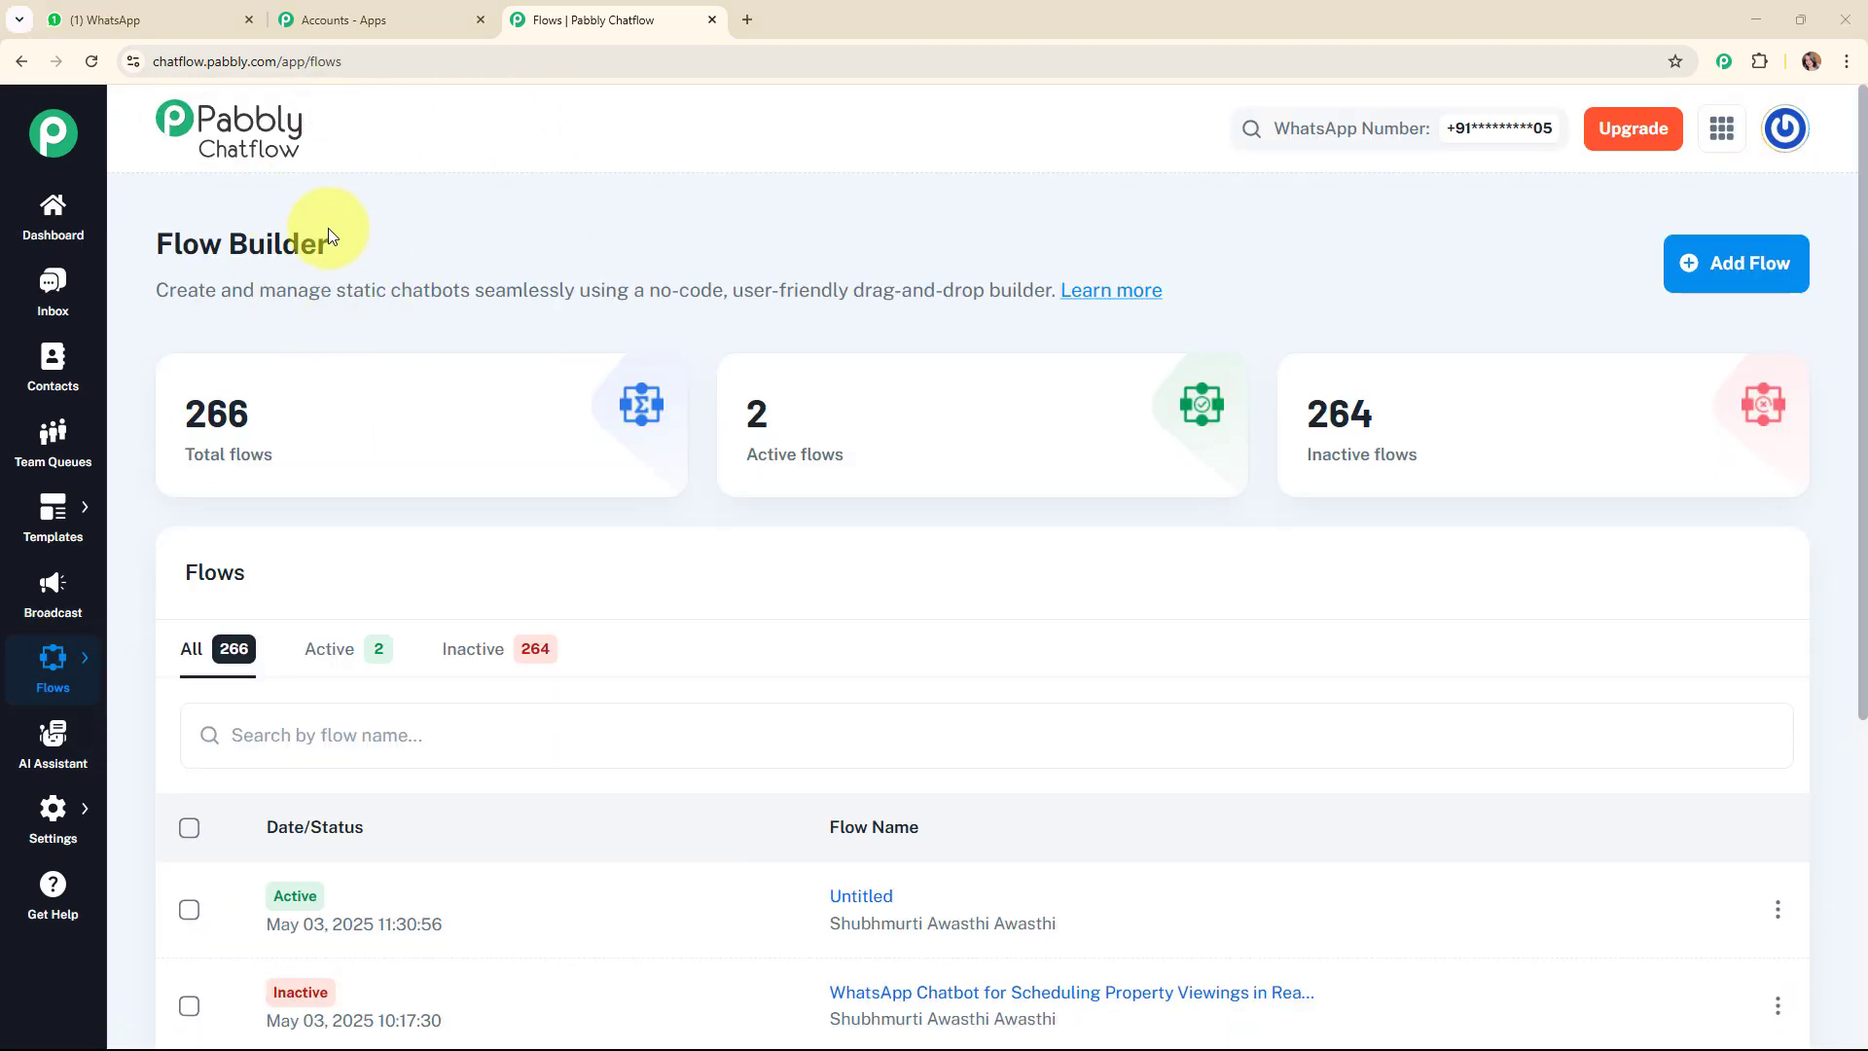
scroll(990, 292, down, 5)
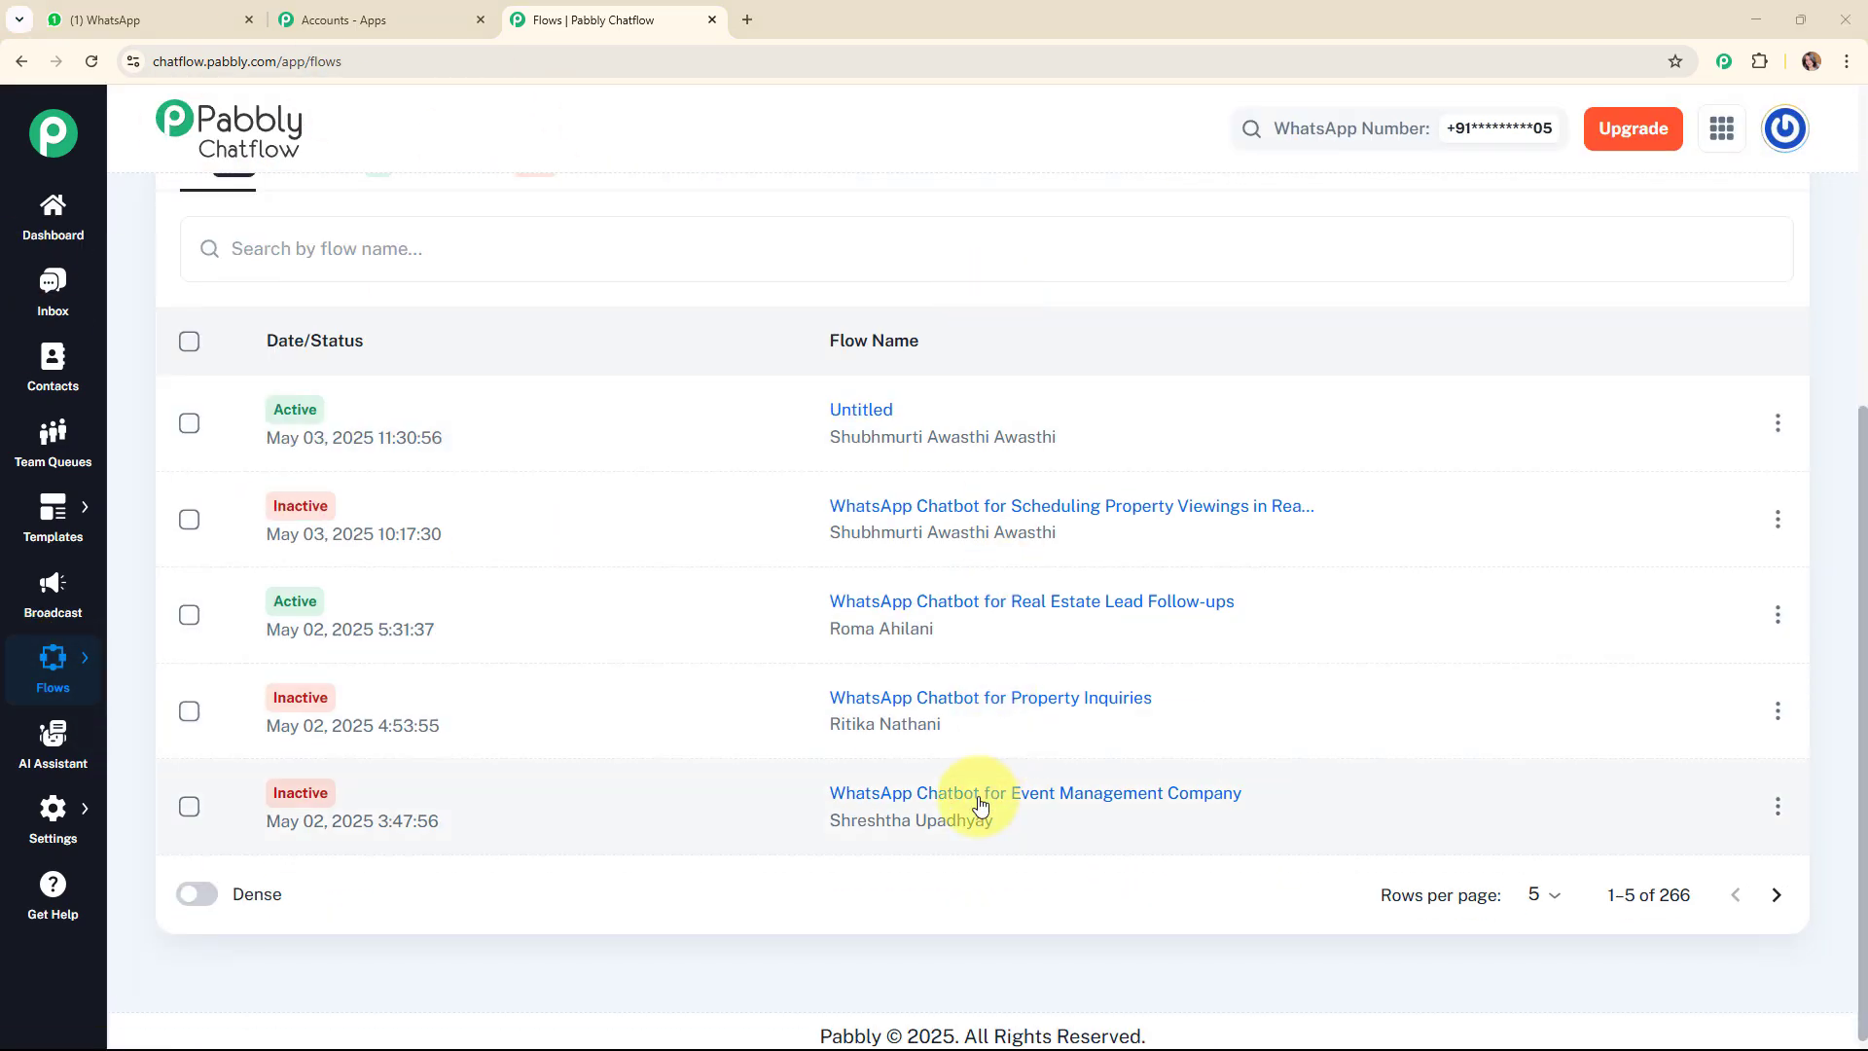
click(919, 254)
scroll(920, 254, up, 5)
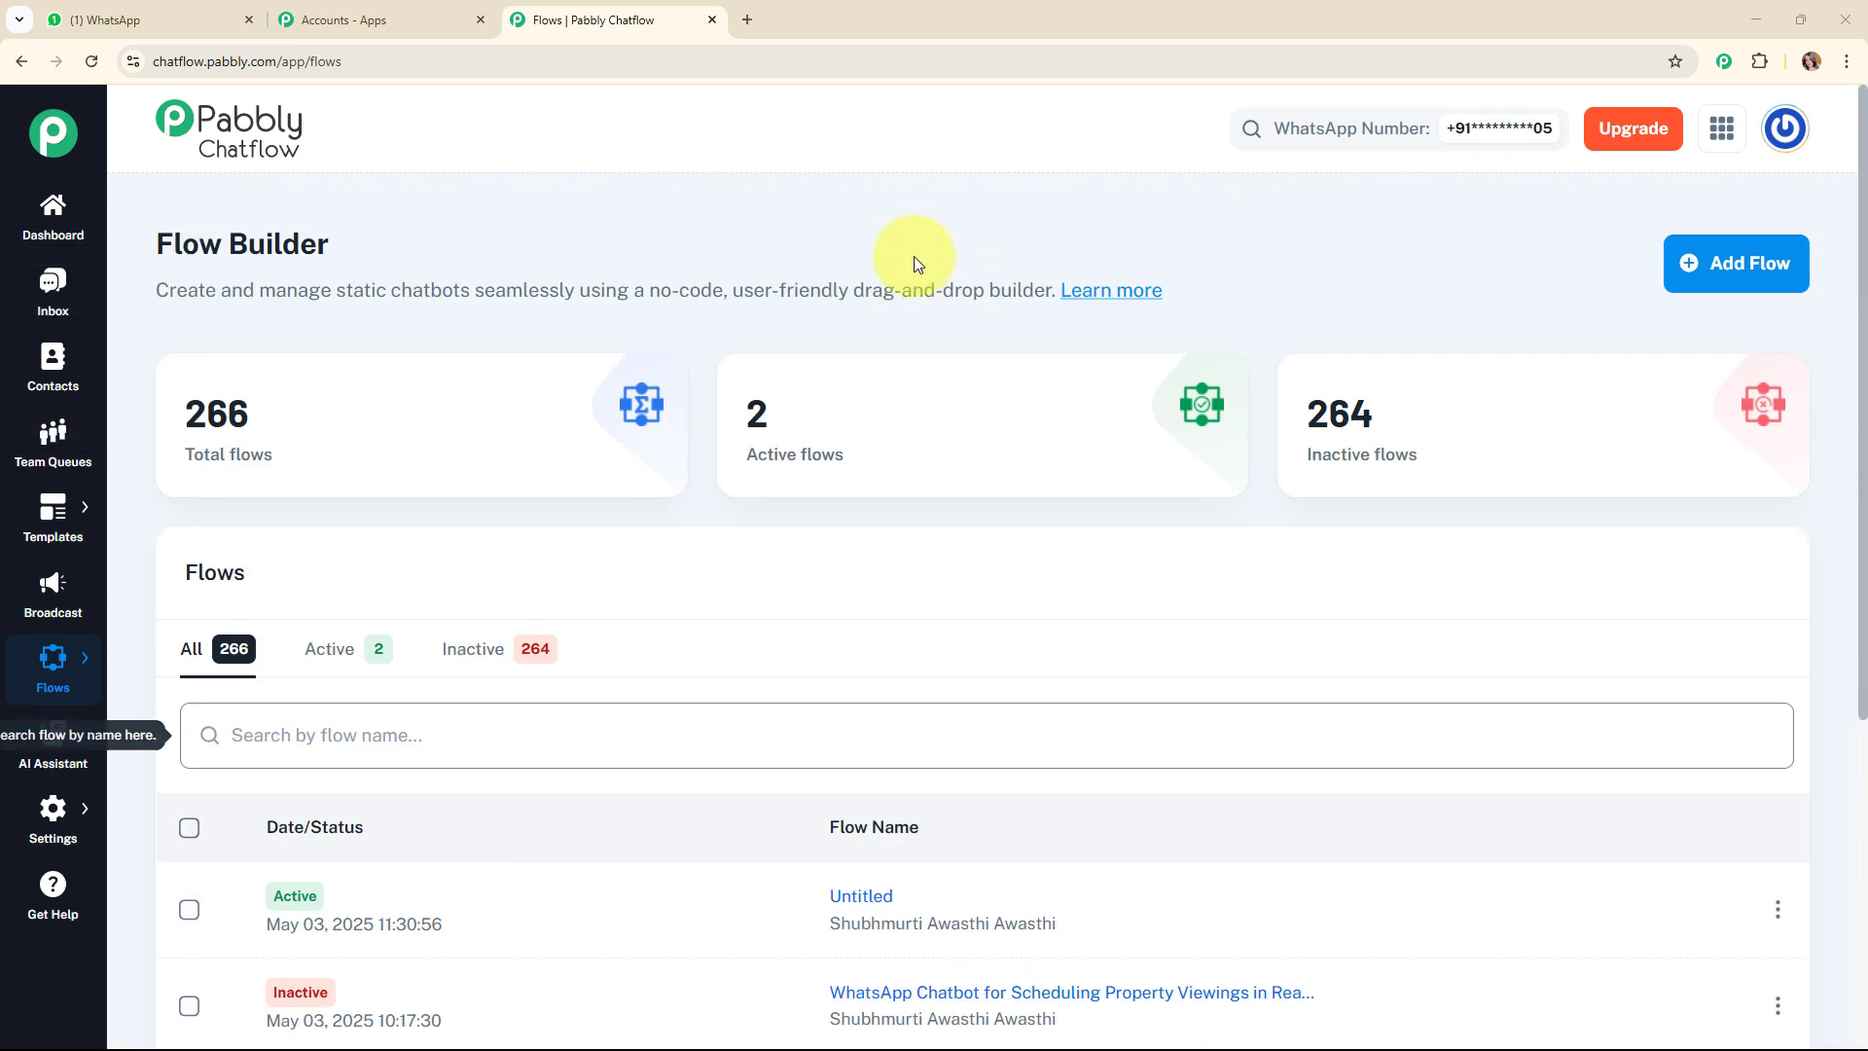
click(1713, 264)
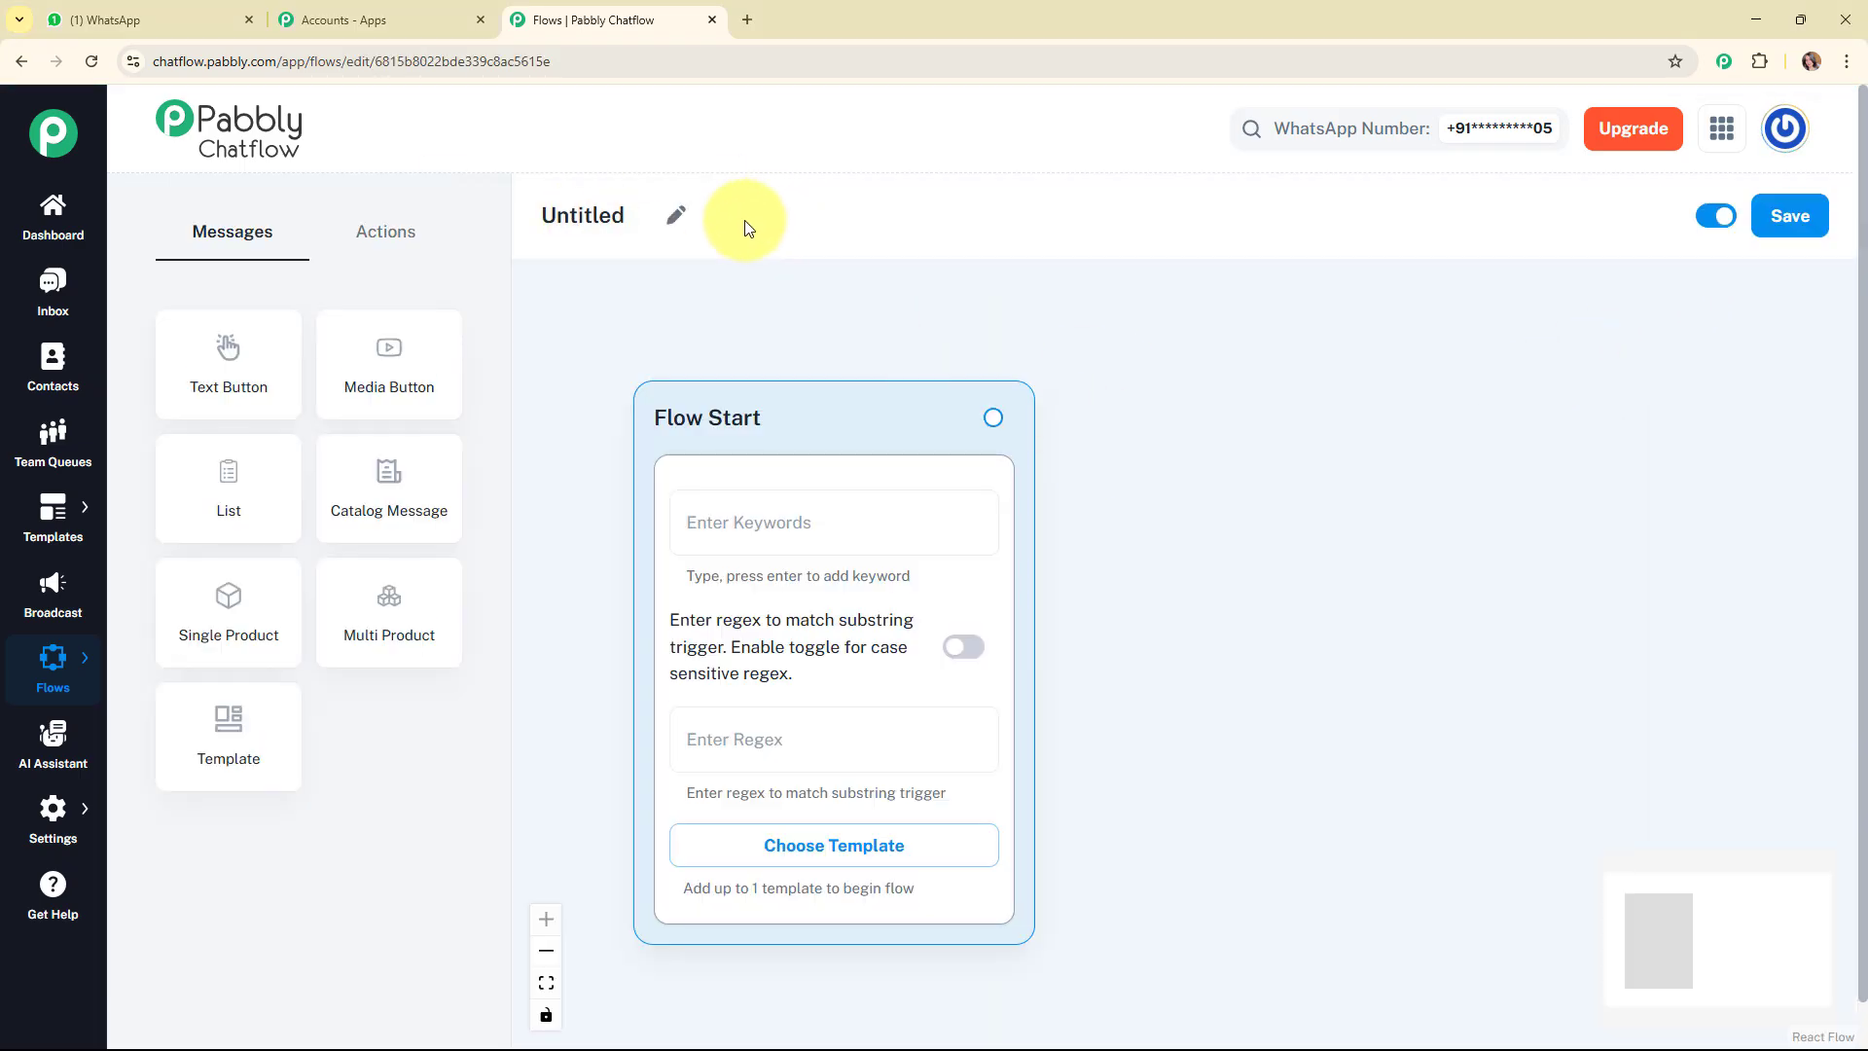
Rename the untitled flow as "WhatsApp Chatbot for Real Estate Lead Follow-ups".
click(676, 212)
key(ctrl+a)
text(WhatsApp Chatbot for Real Estate Lead Follow-ups)
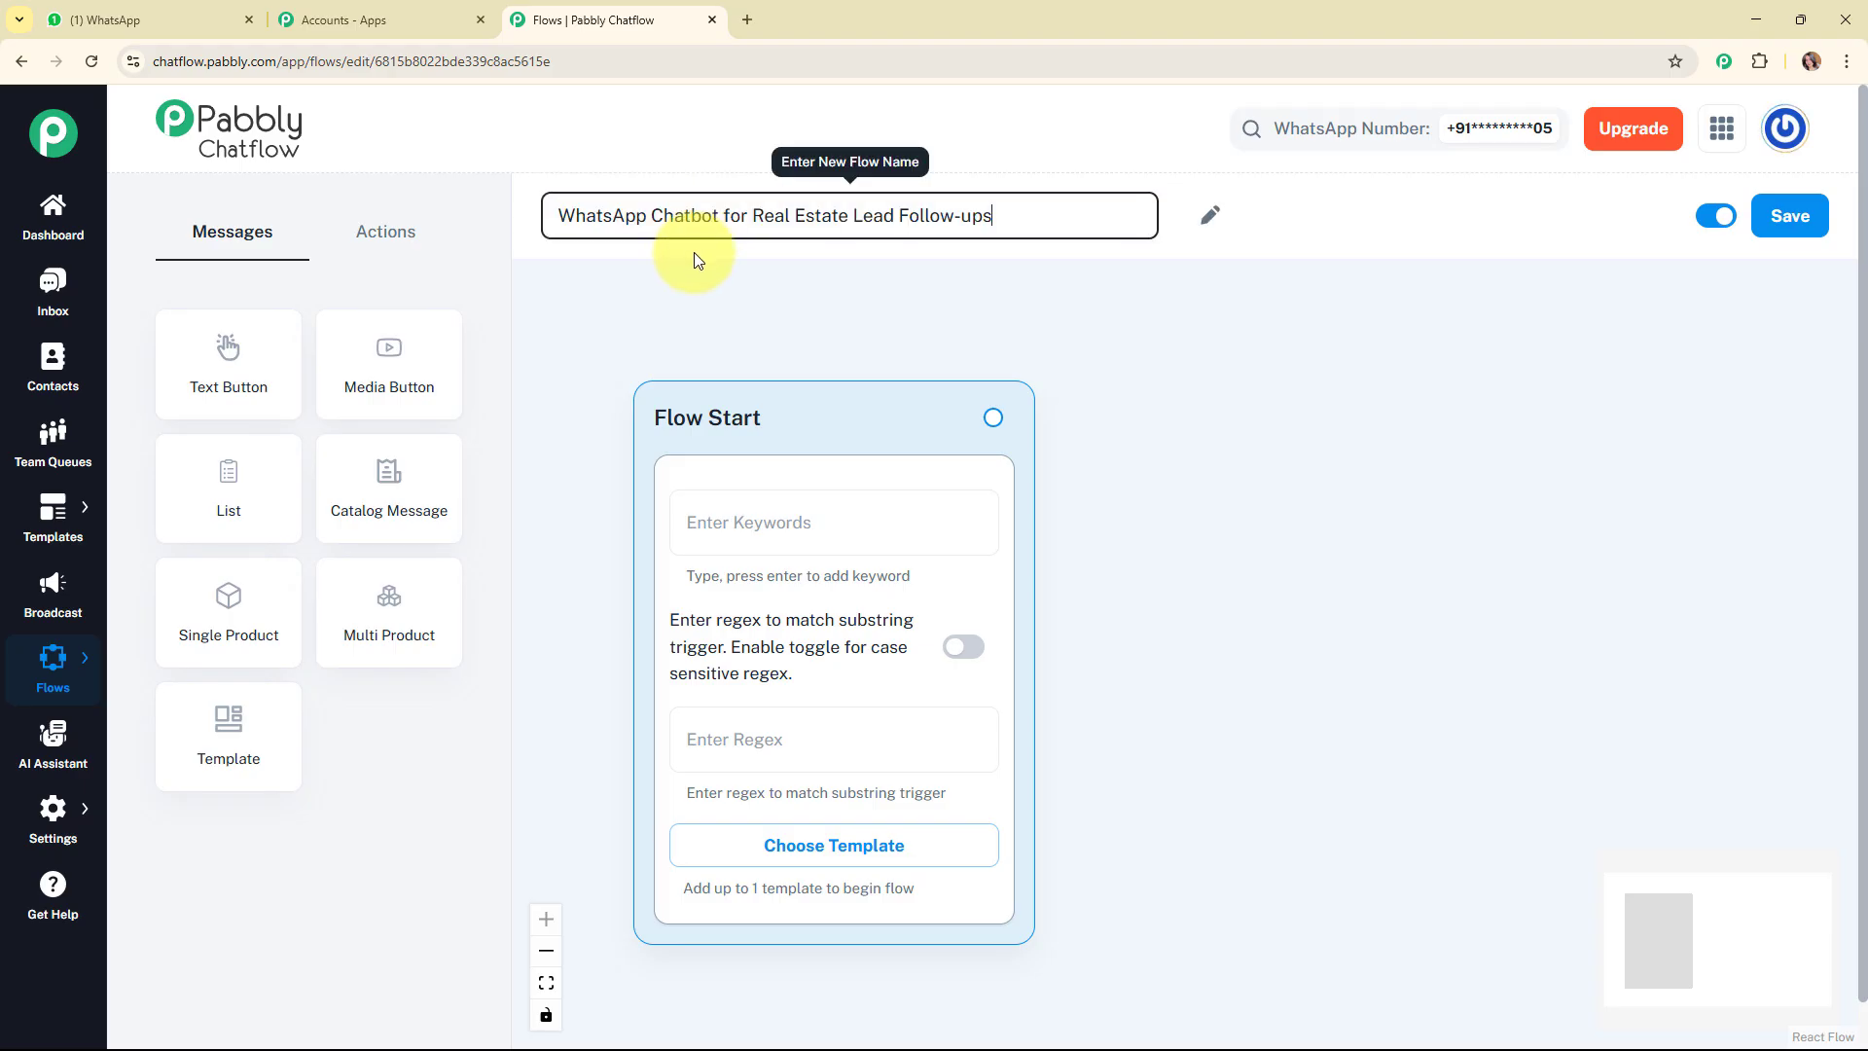
click(743, 289)
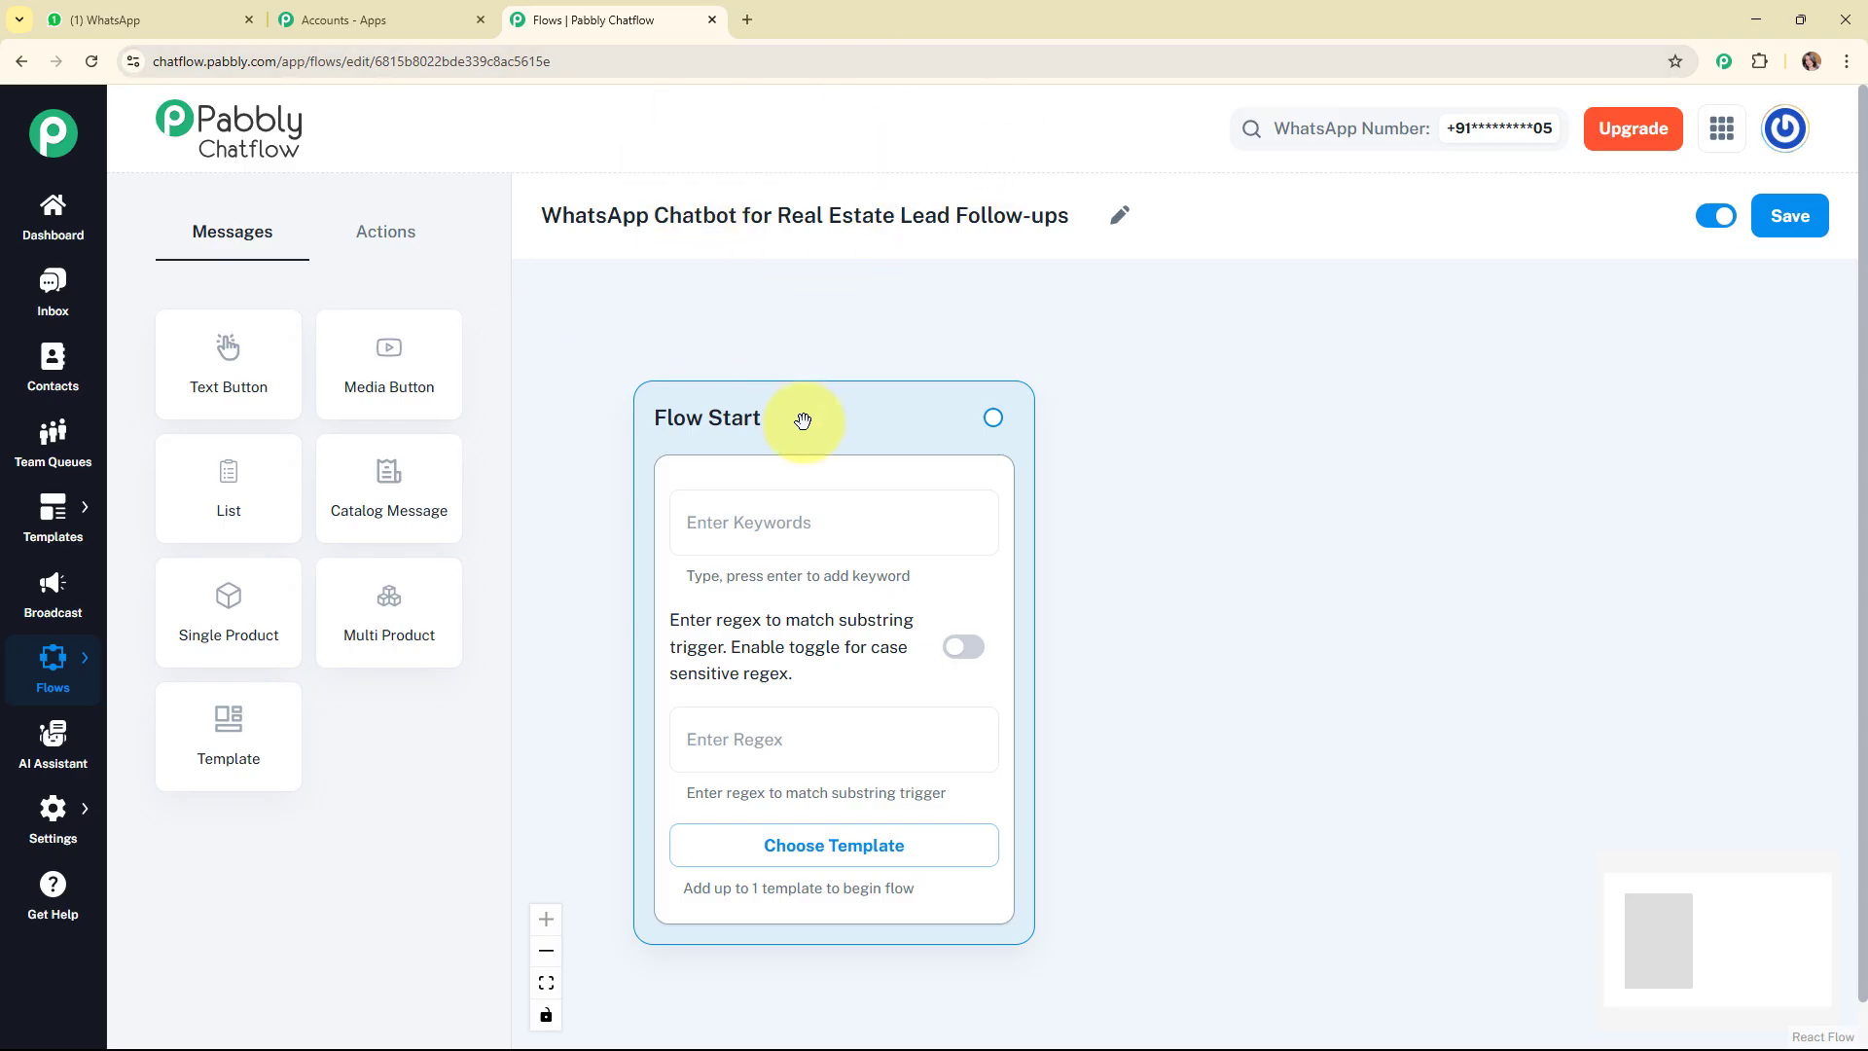
Move the Flow Start block closer to the upper-left corner of the flow canvas.
drag(803, 421, 732, 376)
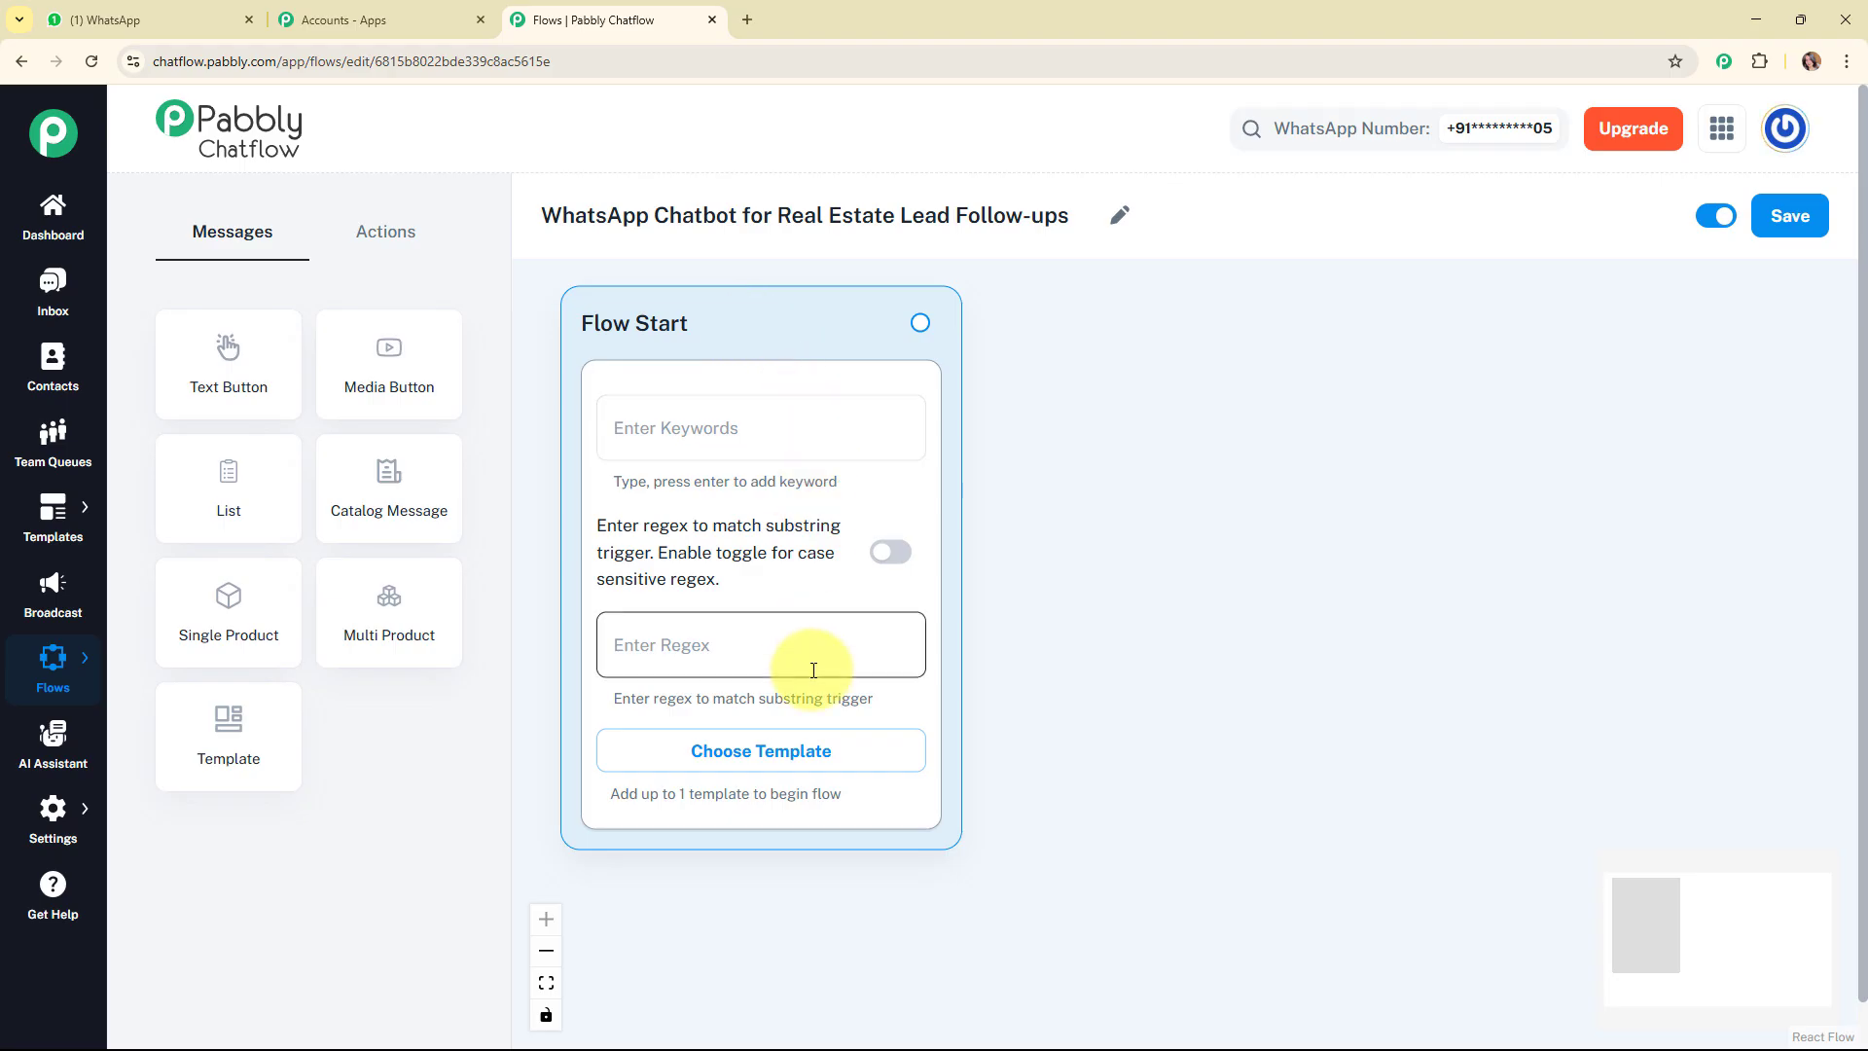
click(803, 766)
click(1719, 195)
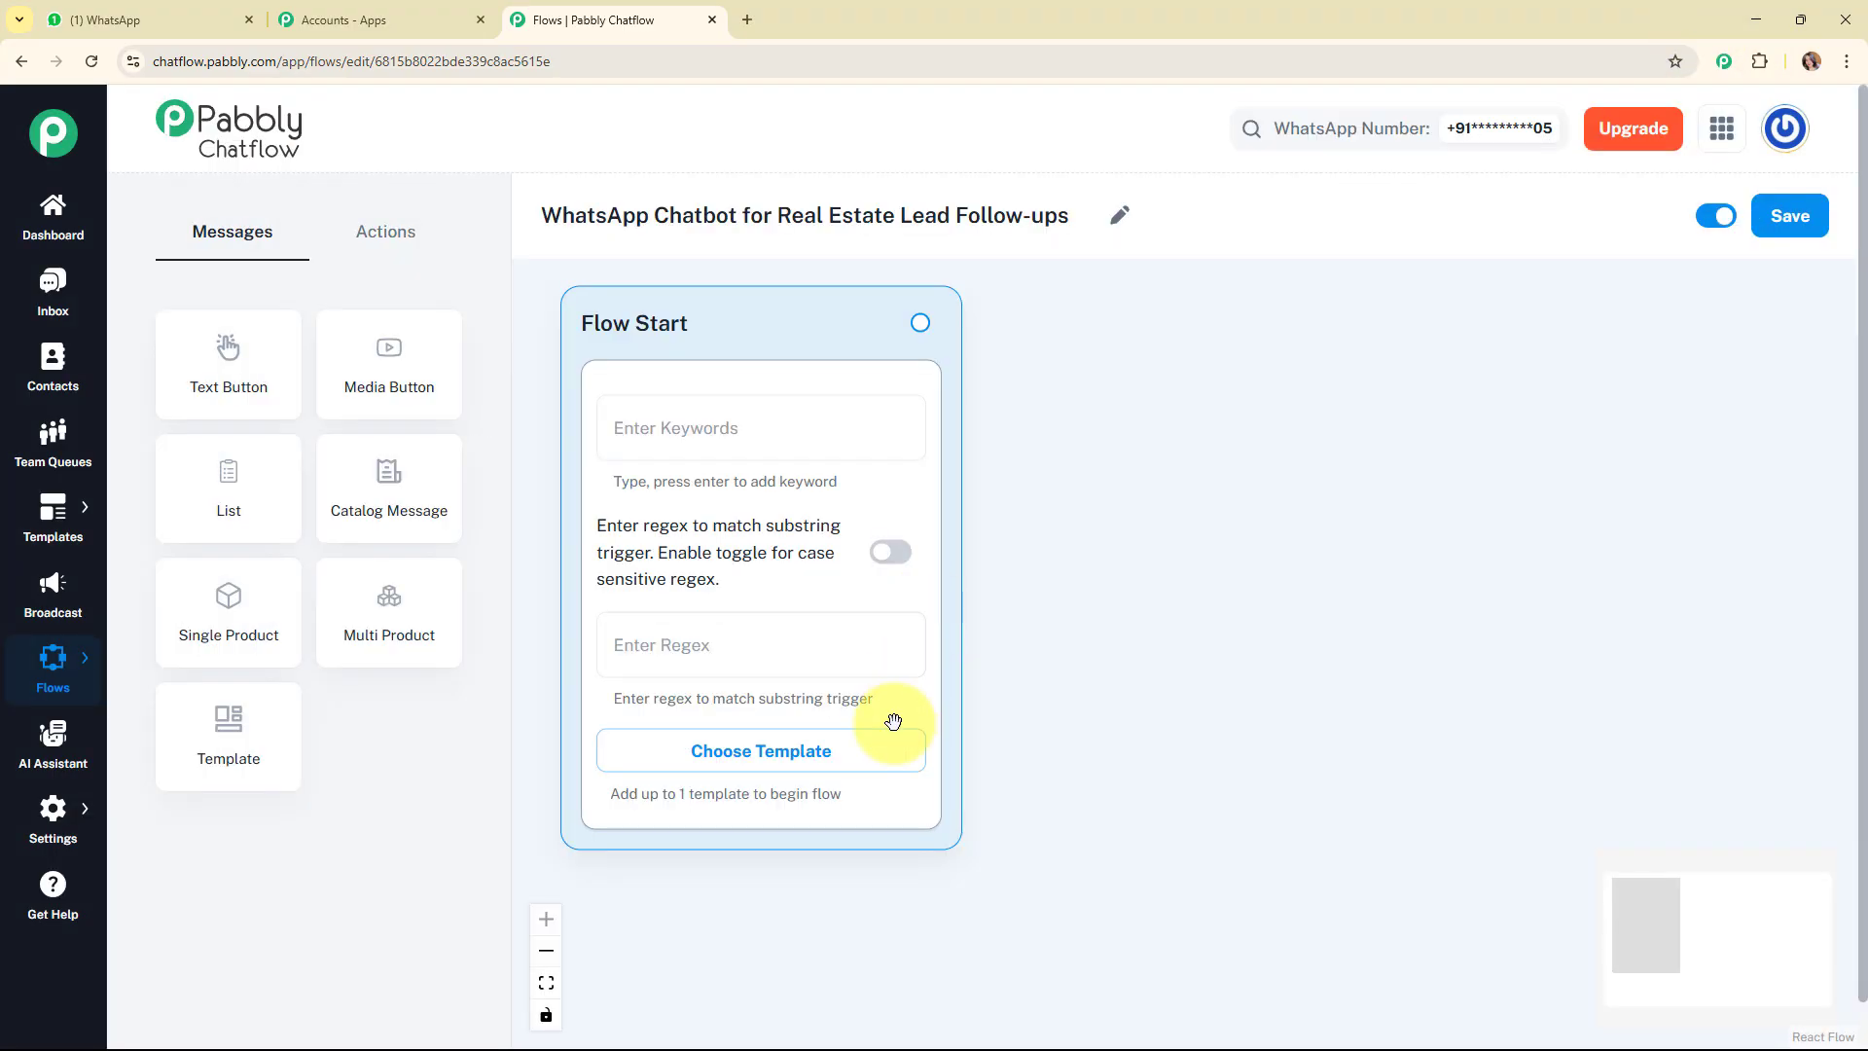
Add the trigger keyword "Hey" to the Flow Start block.
click(674, 420)
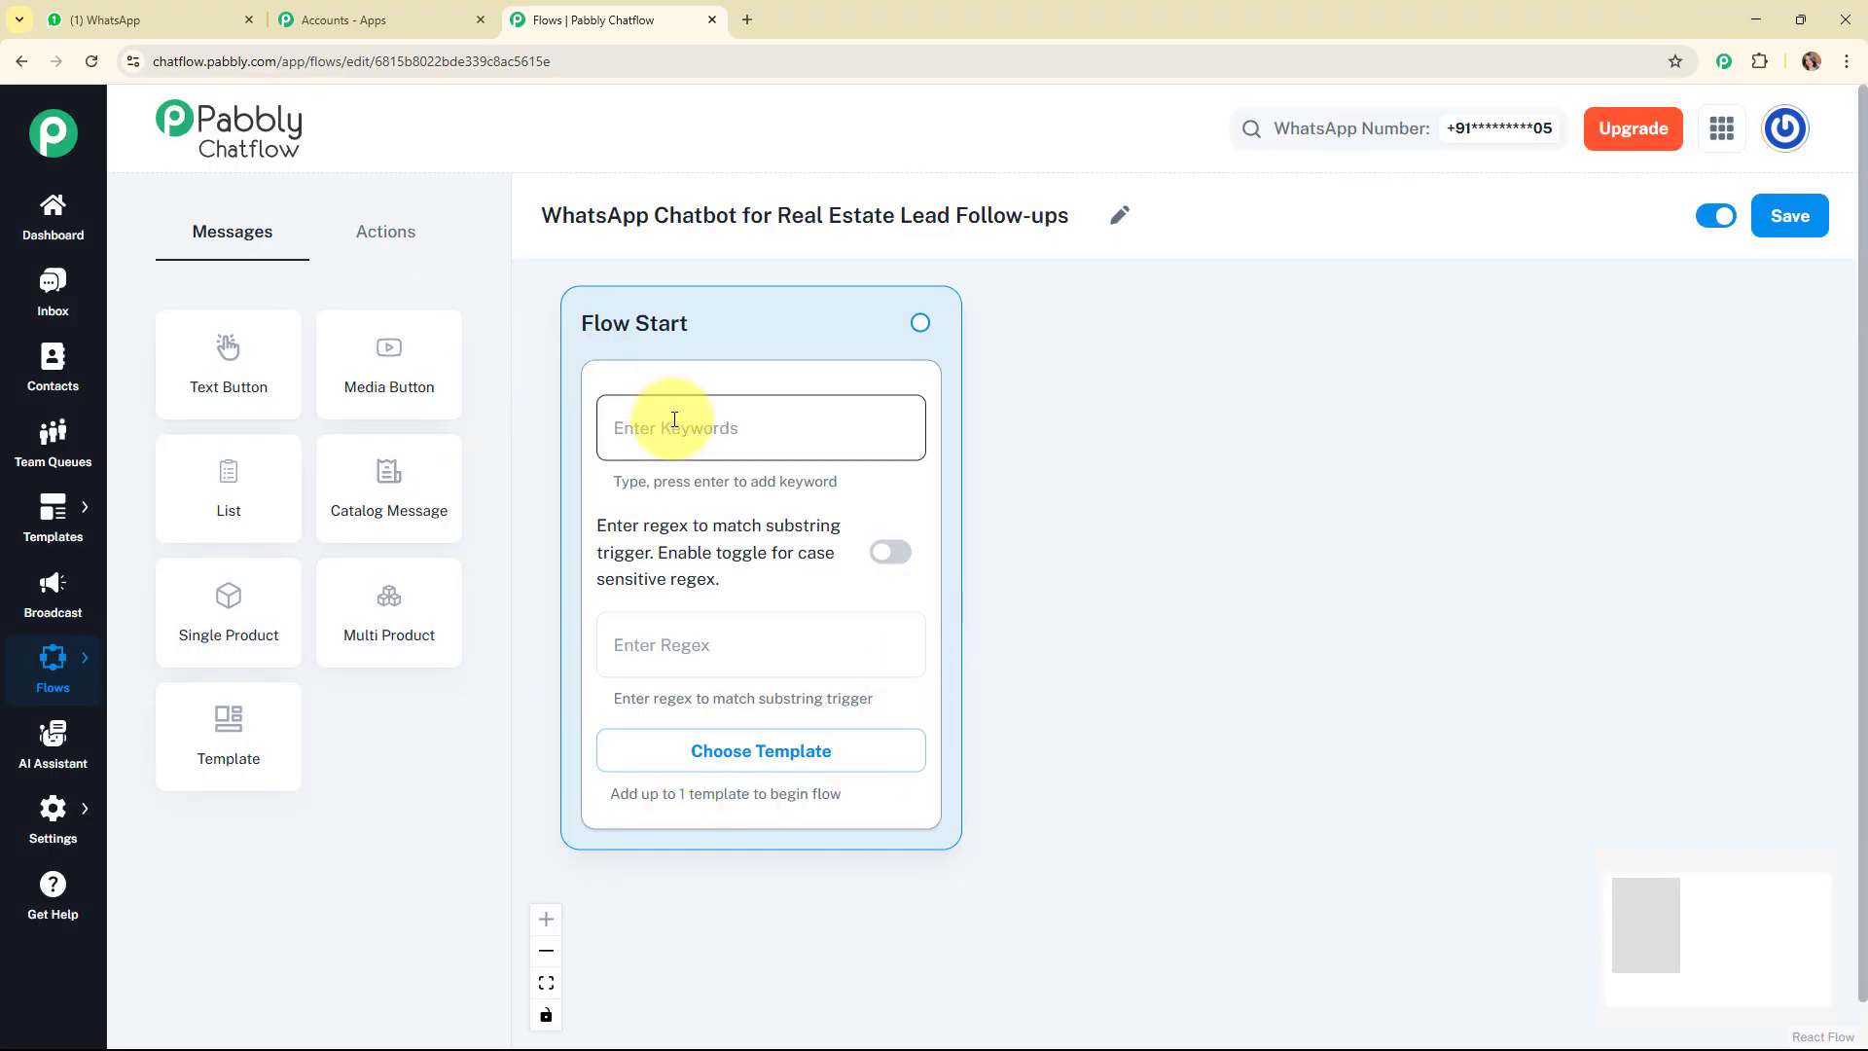
click(674, 650)
click(656, 438)
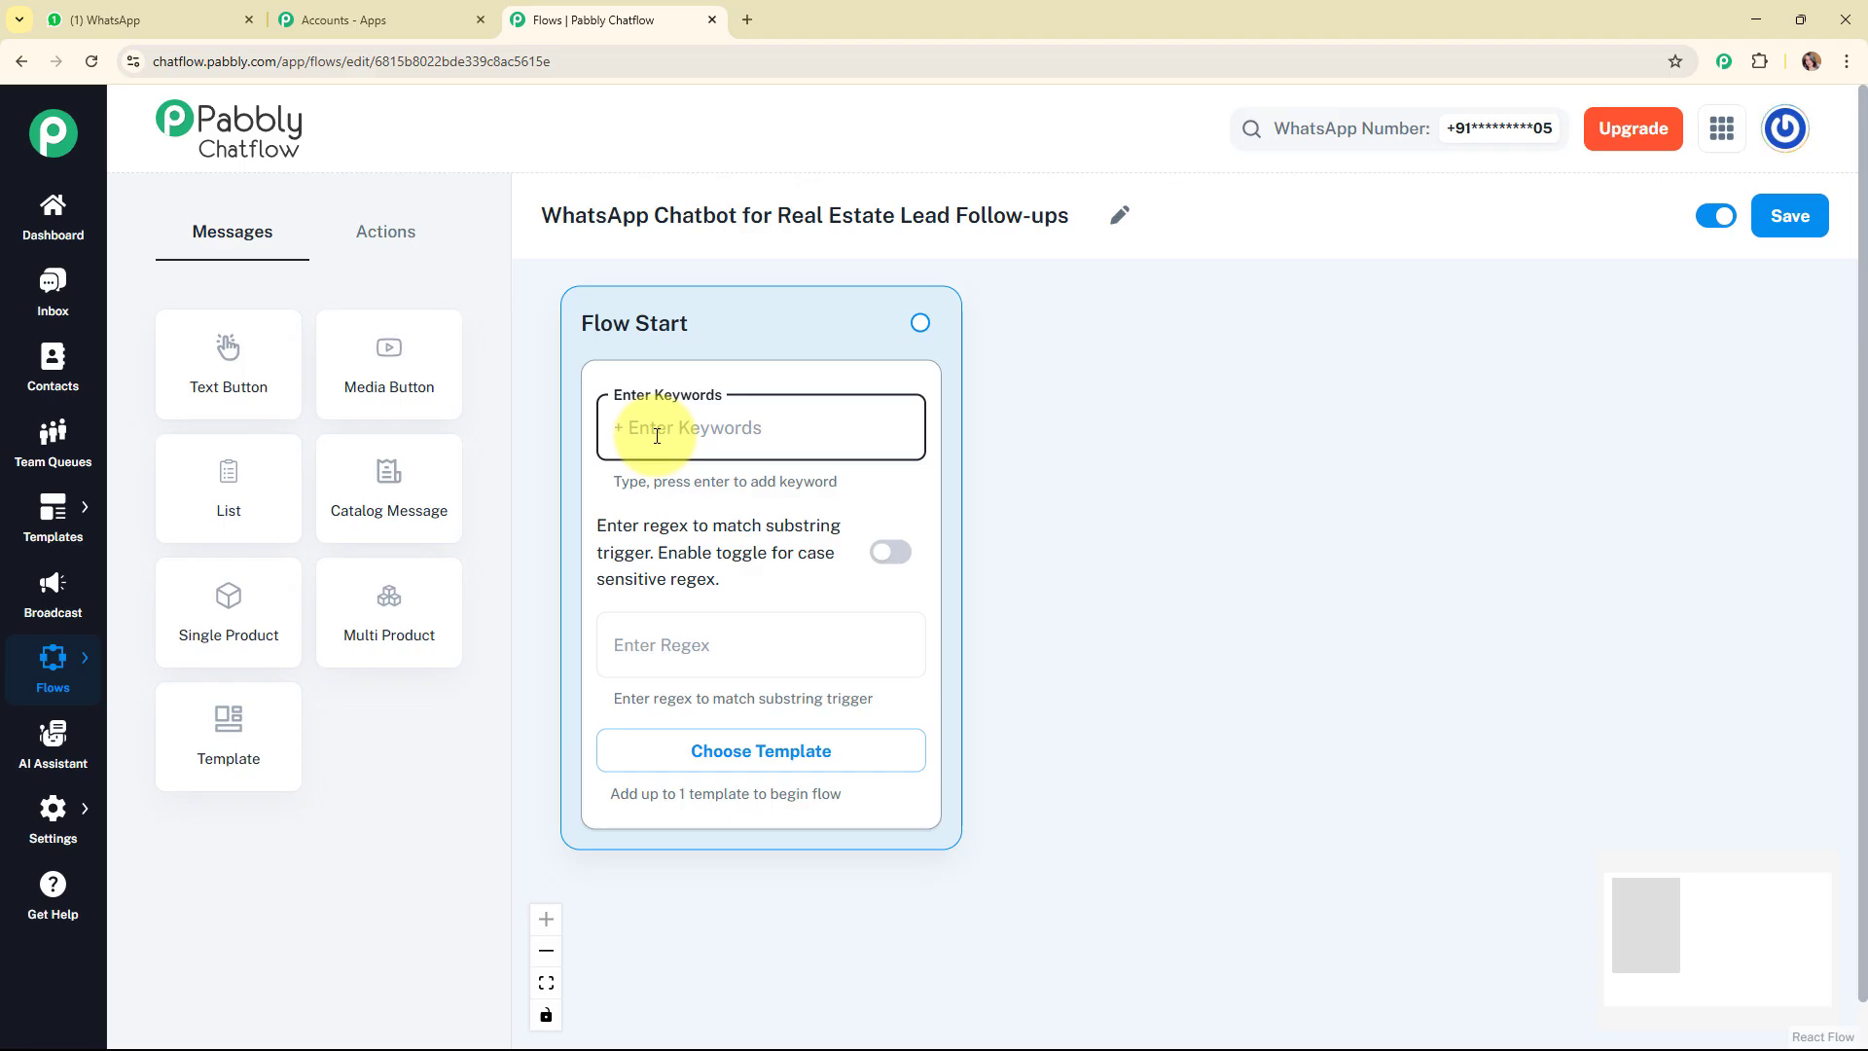
text(Hey)
key(Return)
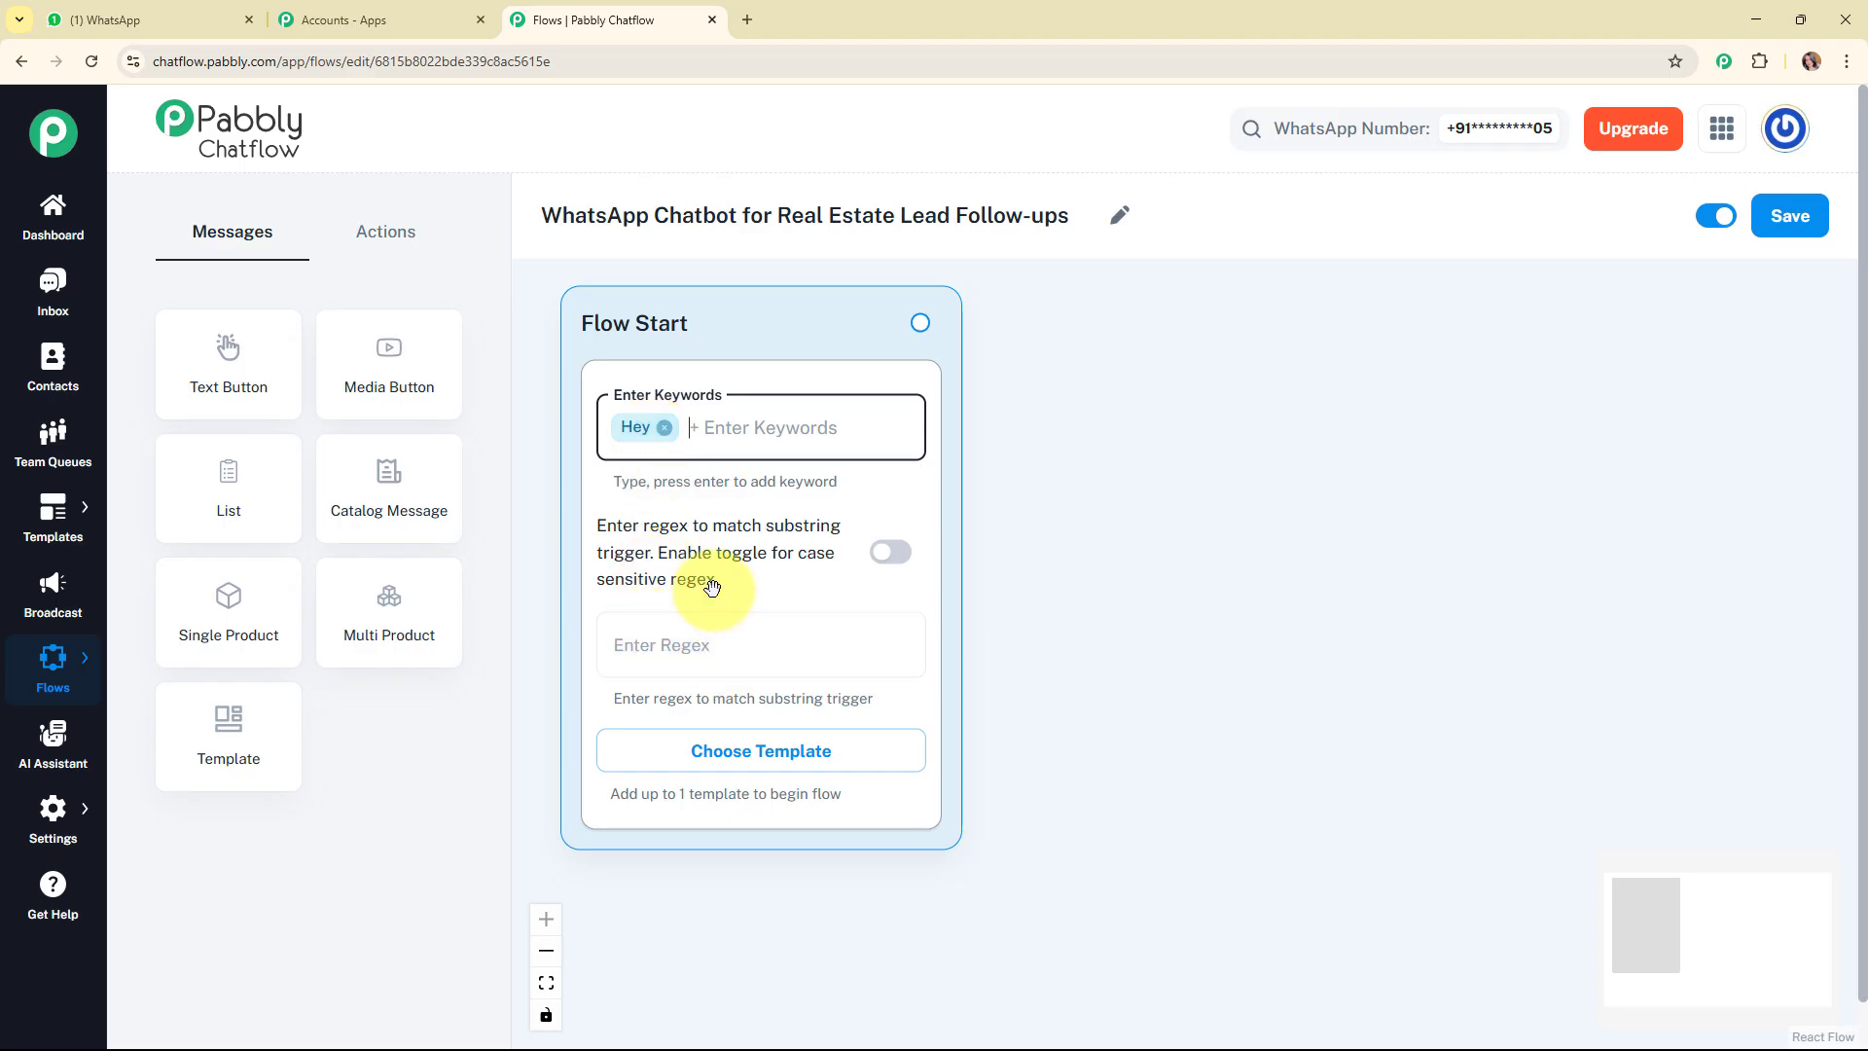
Set the substring trigger regex of the Flow Start block to [\s\S]+.
key(Tab)
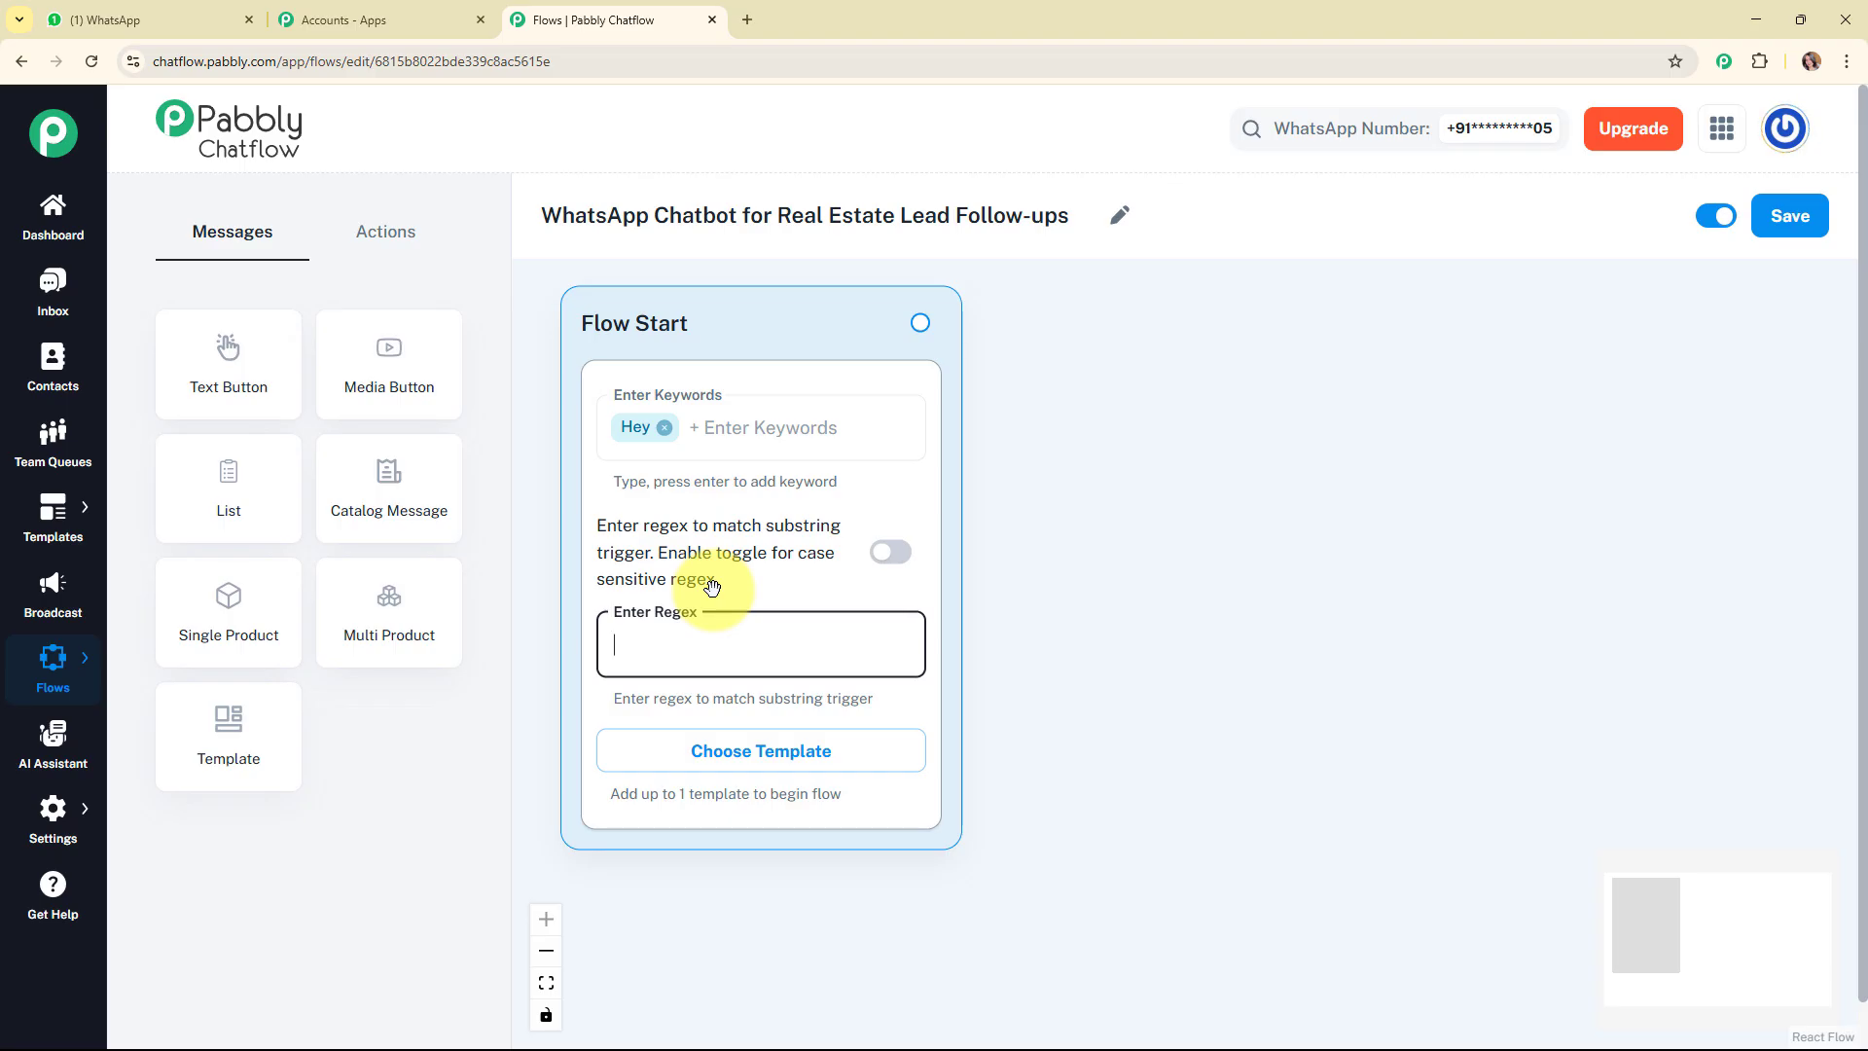
text([\s\S]+)
click(1041, 587)
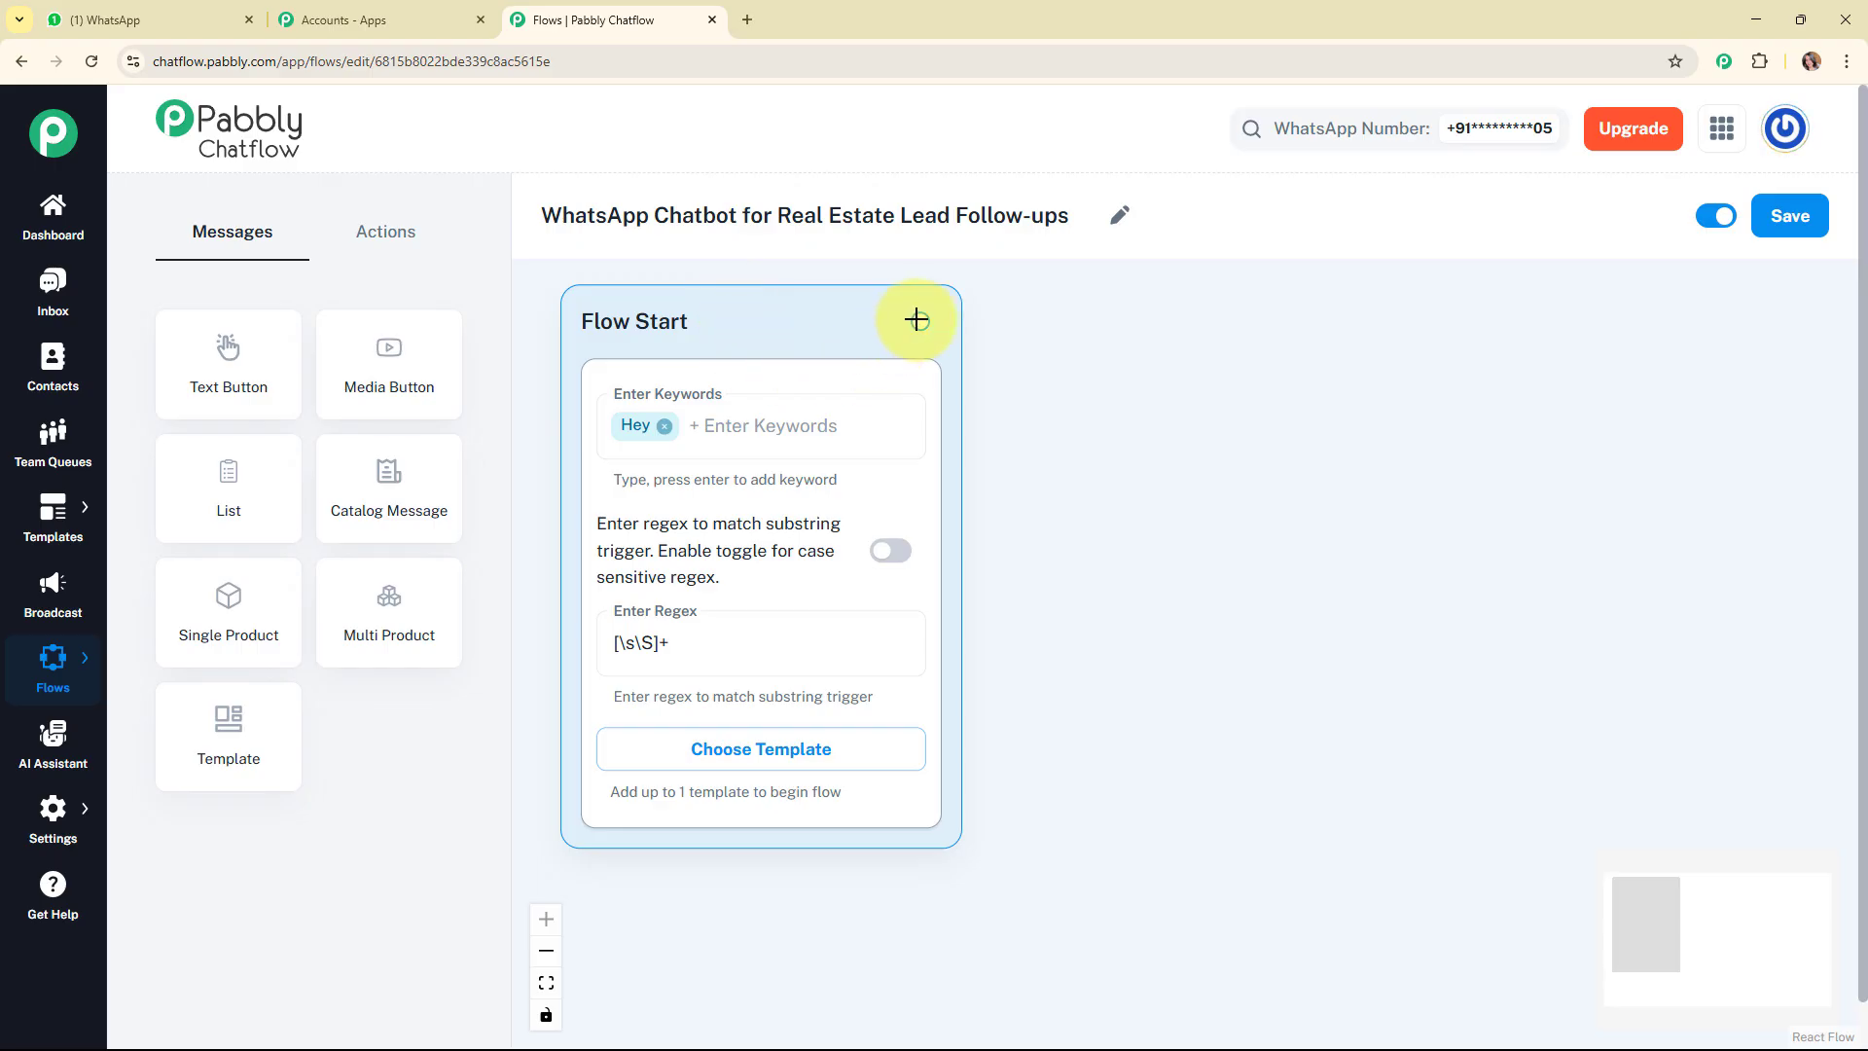
Connect a new Text + Button message to Flow Start, fill in the GreenLeaf Realty welcome text, and shift the block slightly upward.
drag(916, 318, 1109, 422)
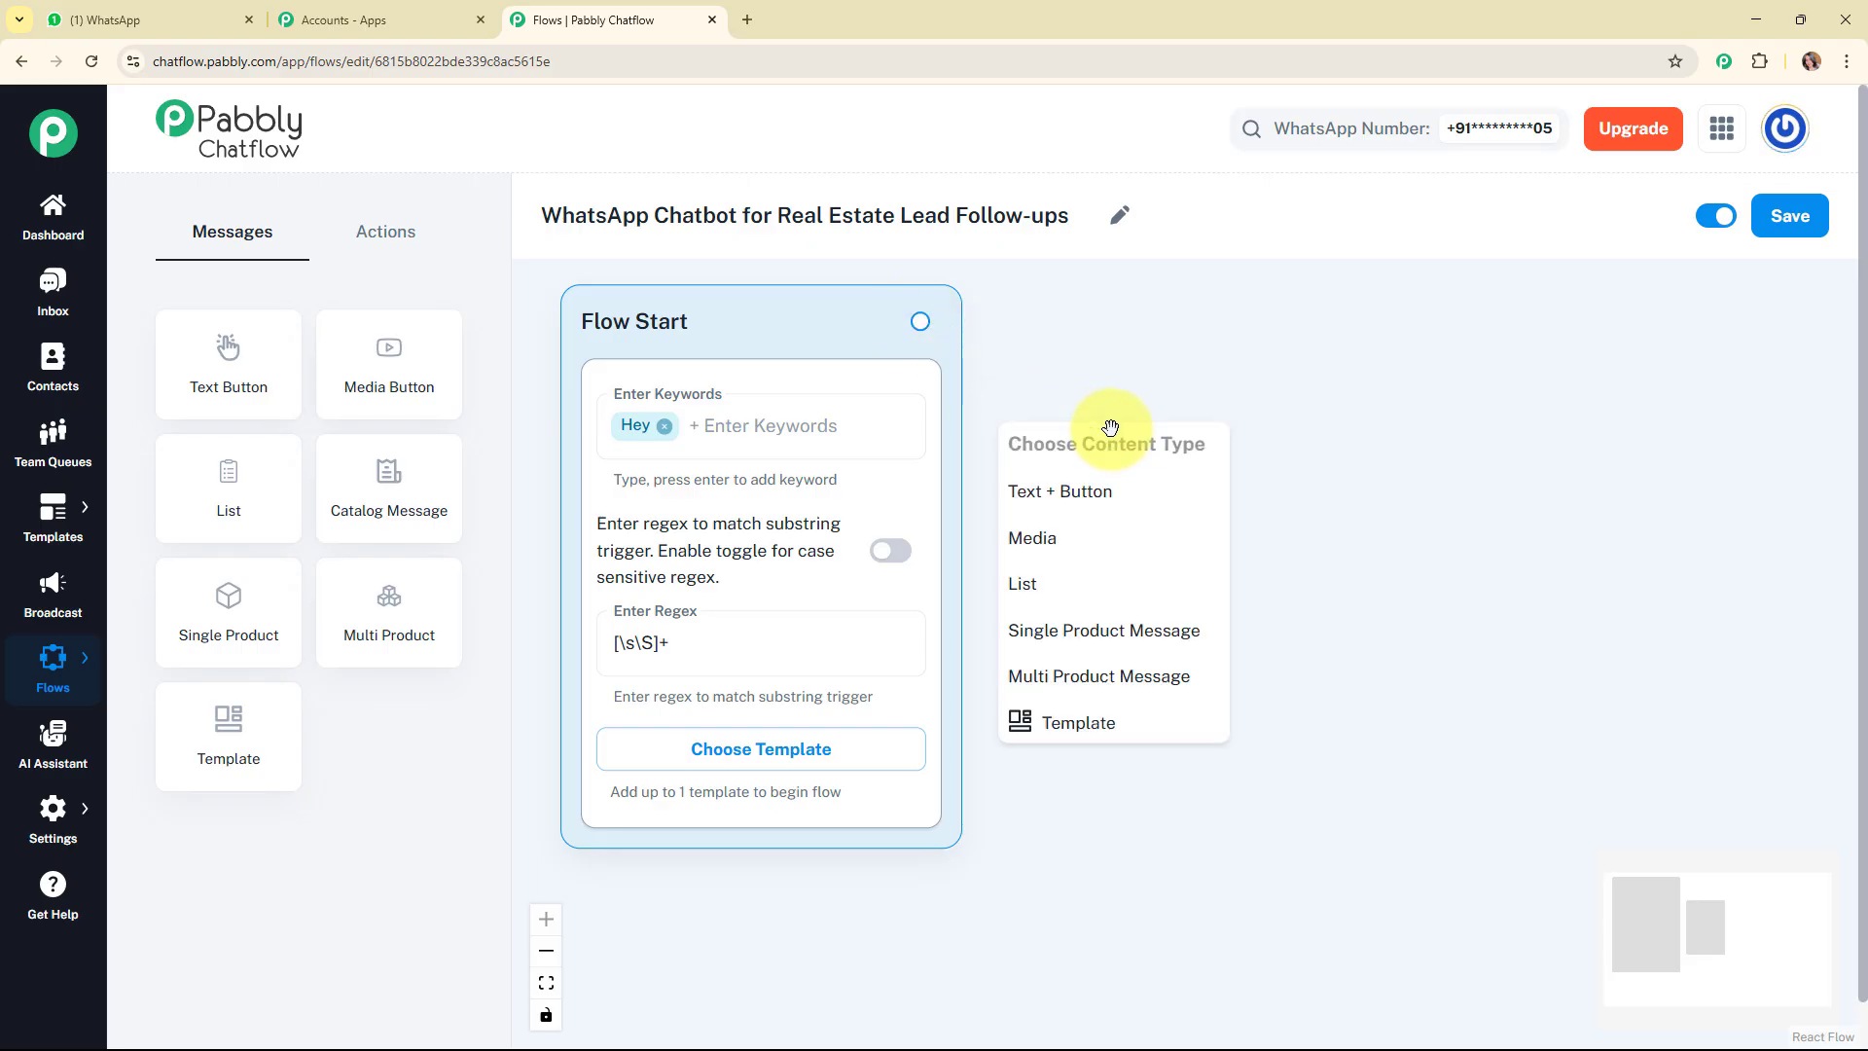
click(1118, 486)
drag(1122, 484, 1215, 433)
click(1203, 517)
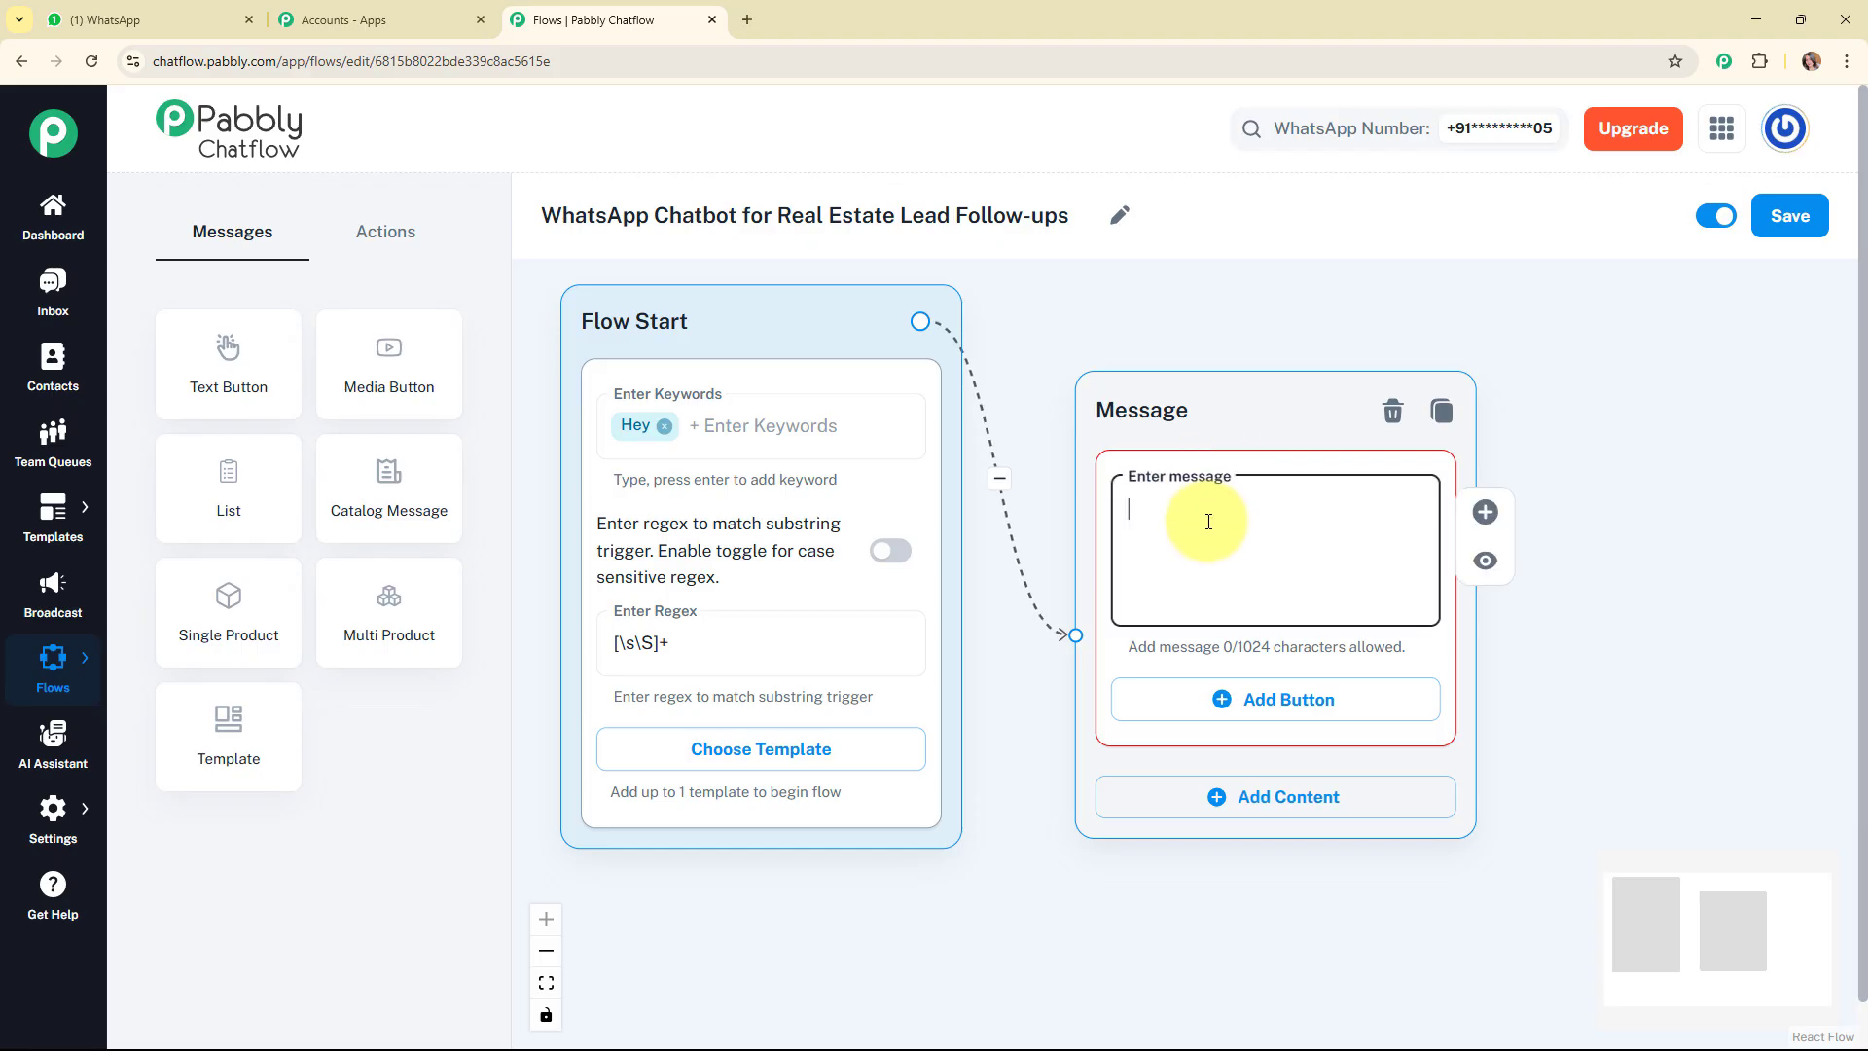
key(ctrl+v)
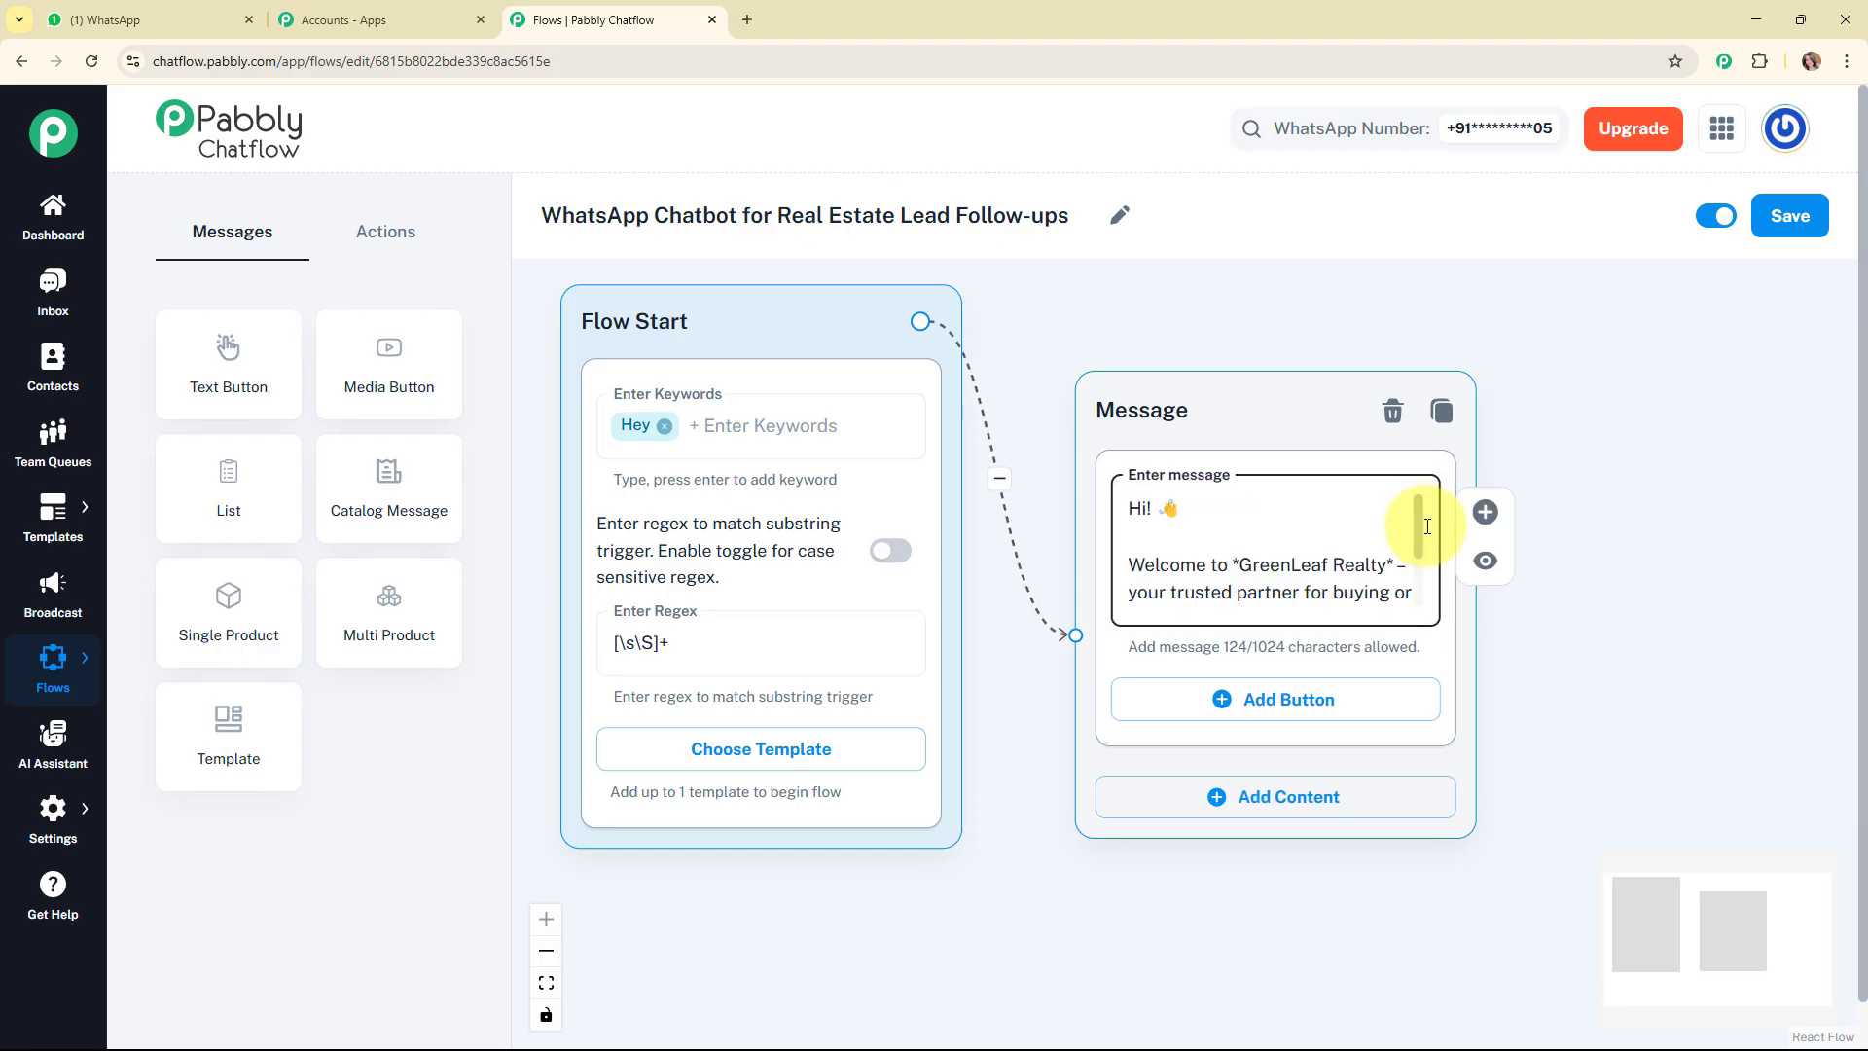
mouse_move(1417, 525)
mouse_down()
mouse_move(1415, 575)
mouse_move(1401, 519)
mouse_move(1417, 505)
mouse_up()
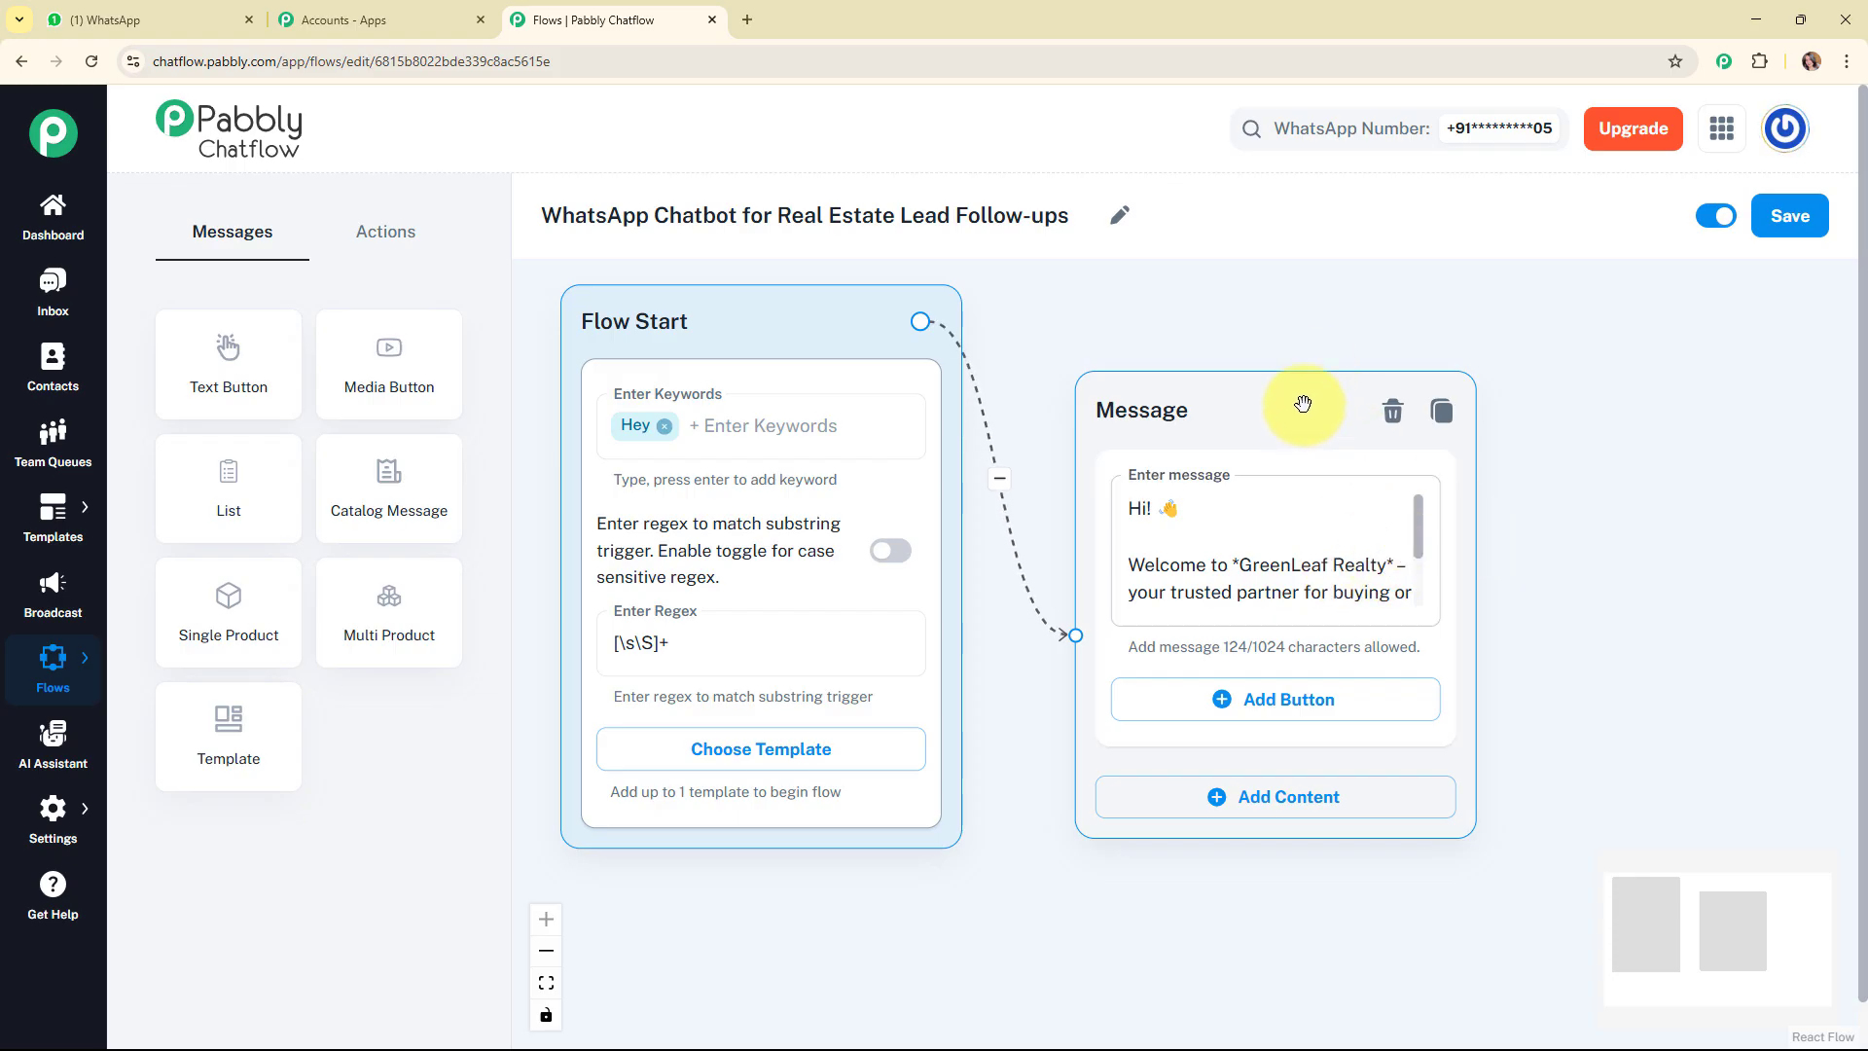
drag(1309, 392, 1304, 347)
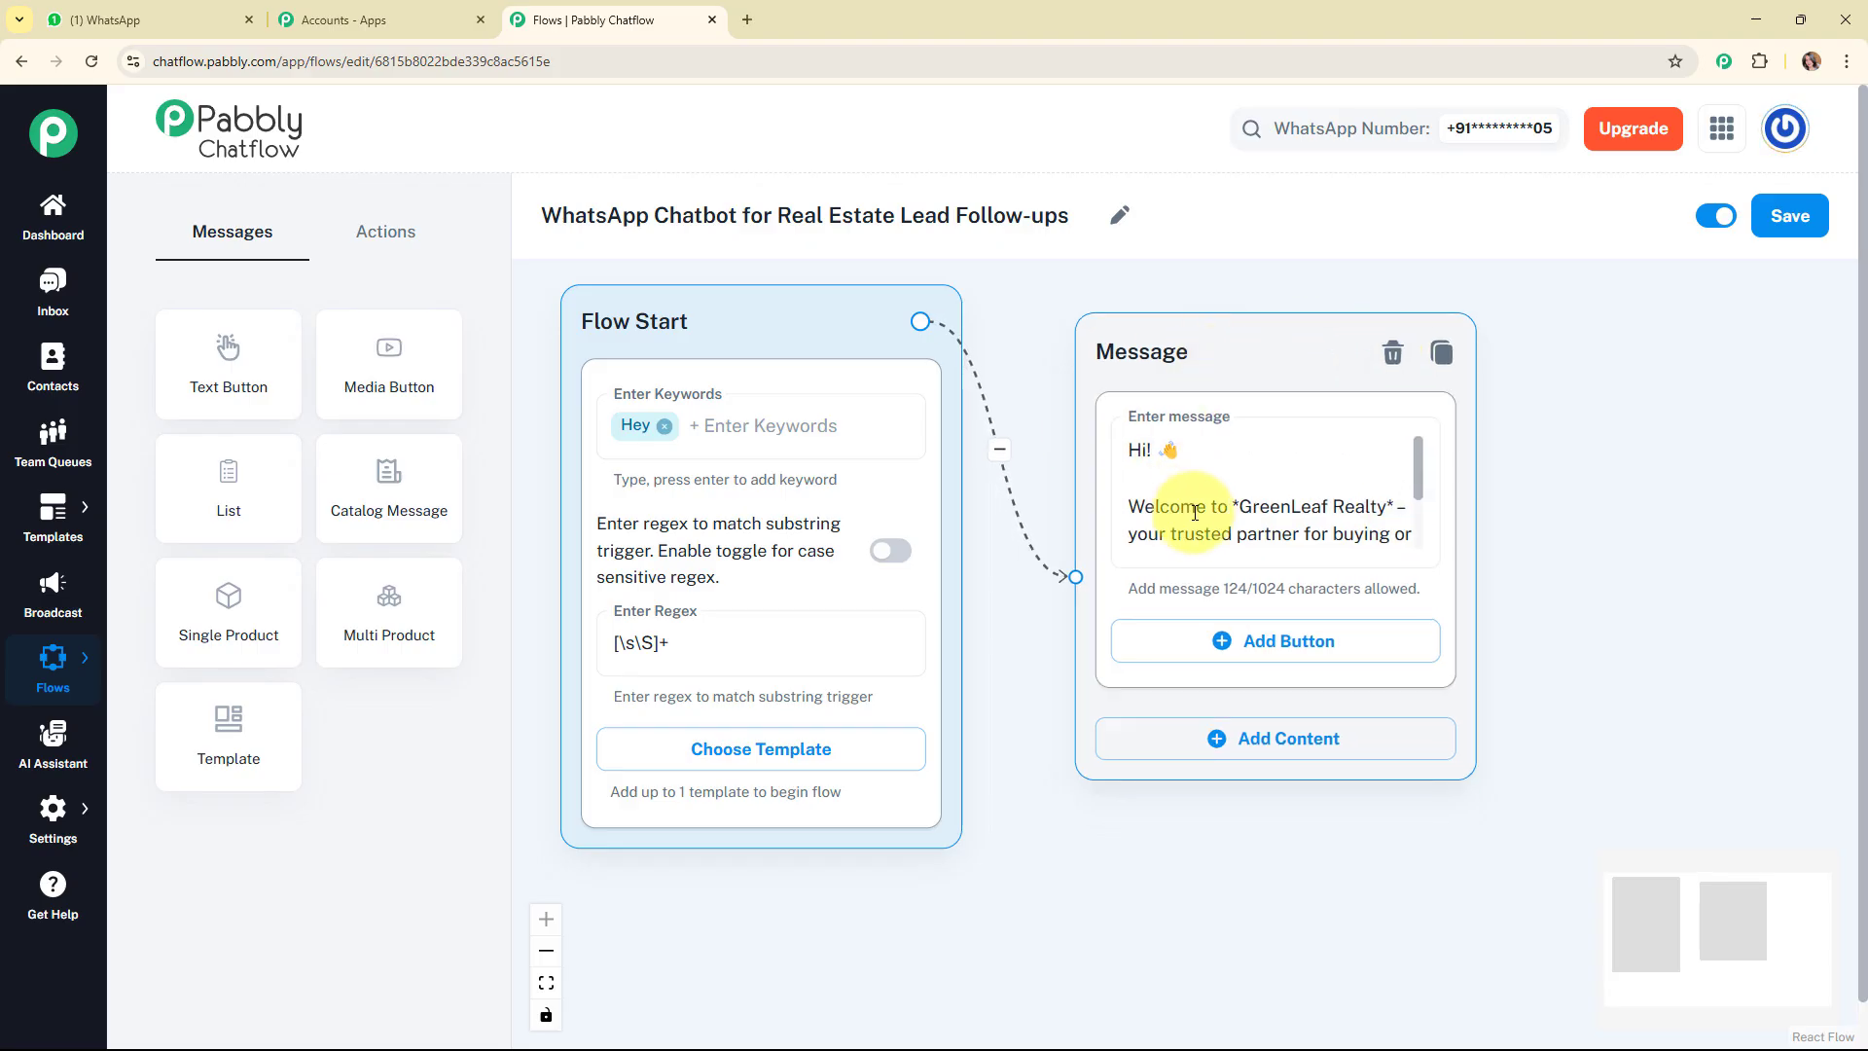
Add three buttons to the welcome message, labelled Explore, Book a Visit and Contact Agent with their emojis.
click(1274, 653)
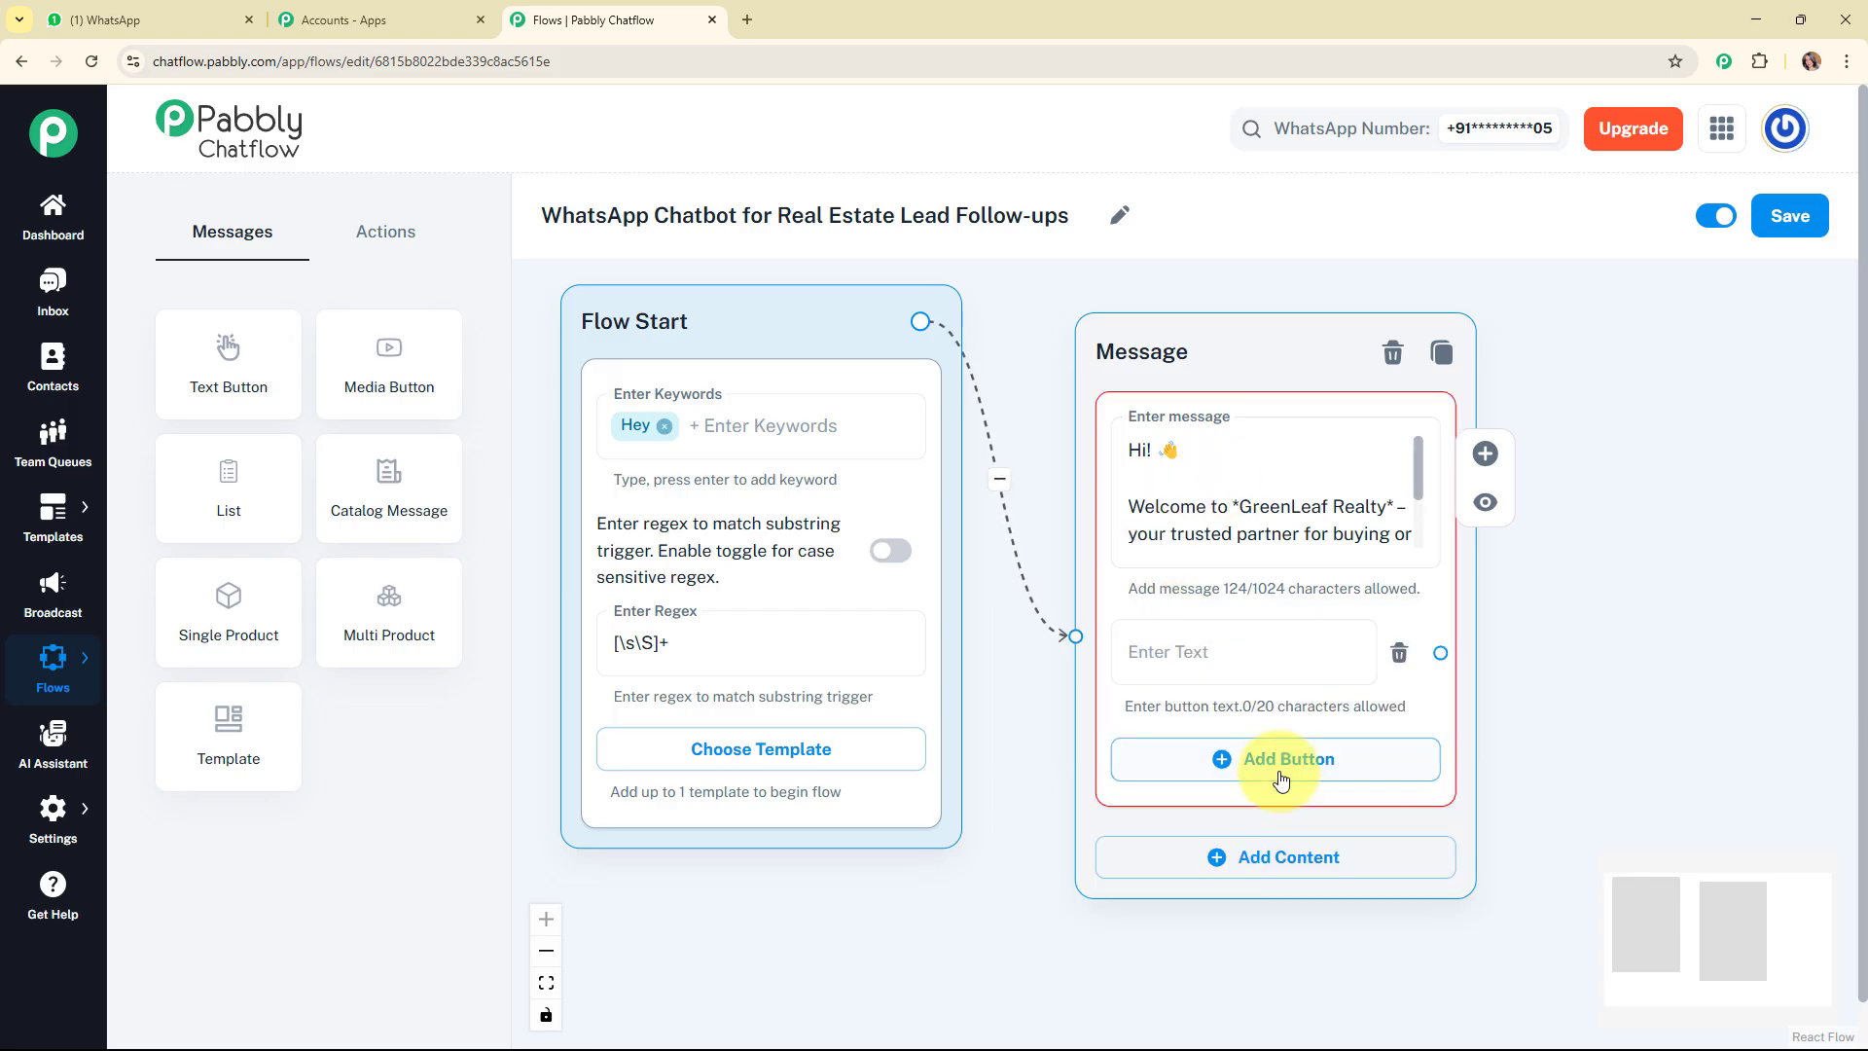
click(1283, 783)
click(1289, 888)
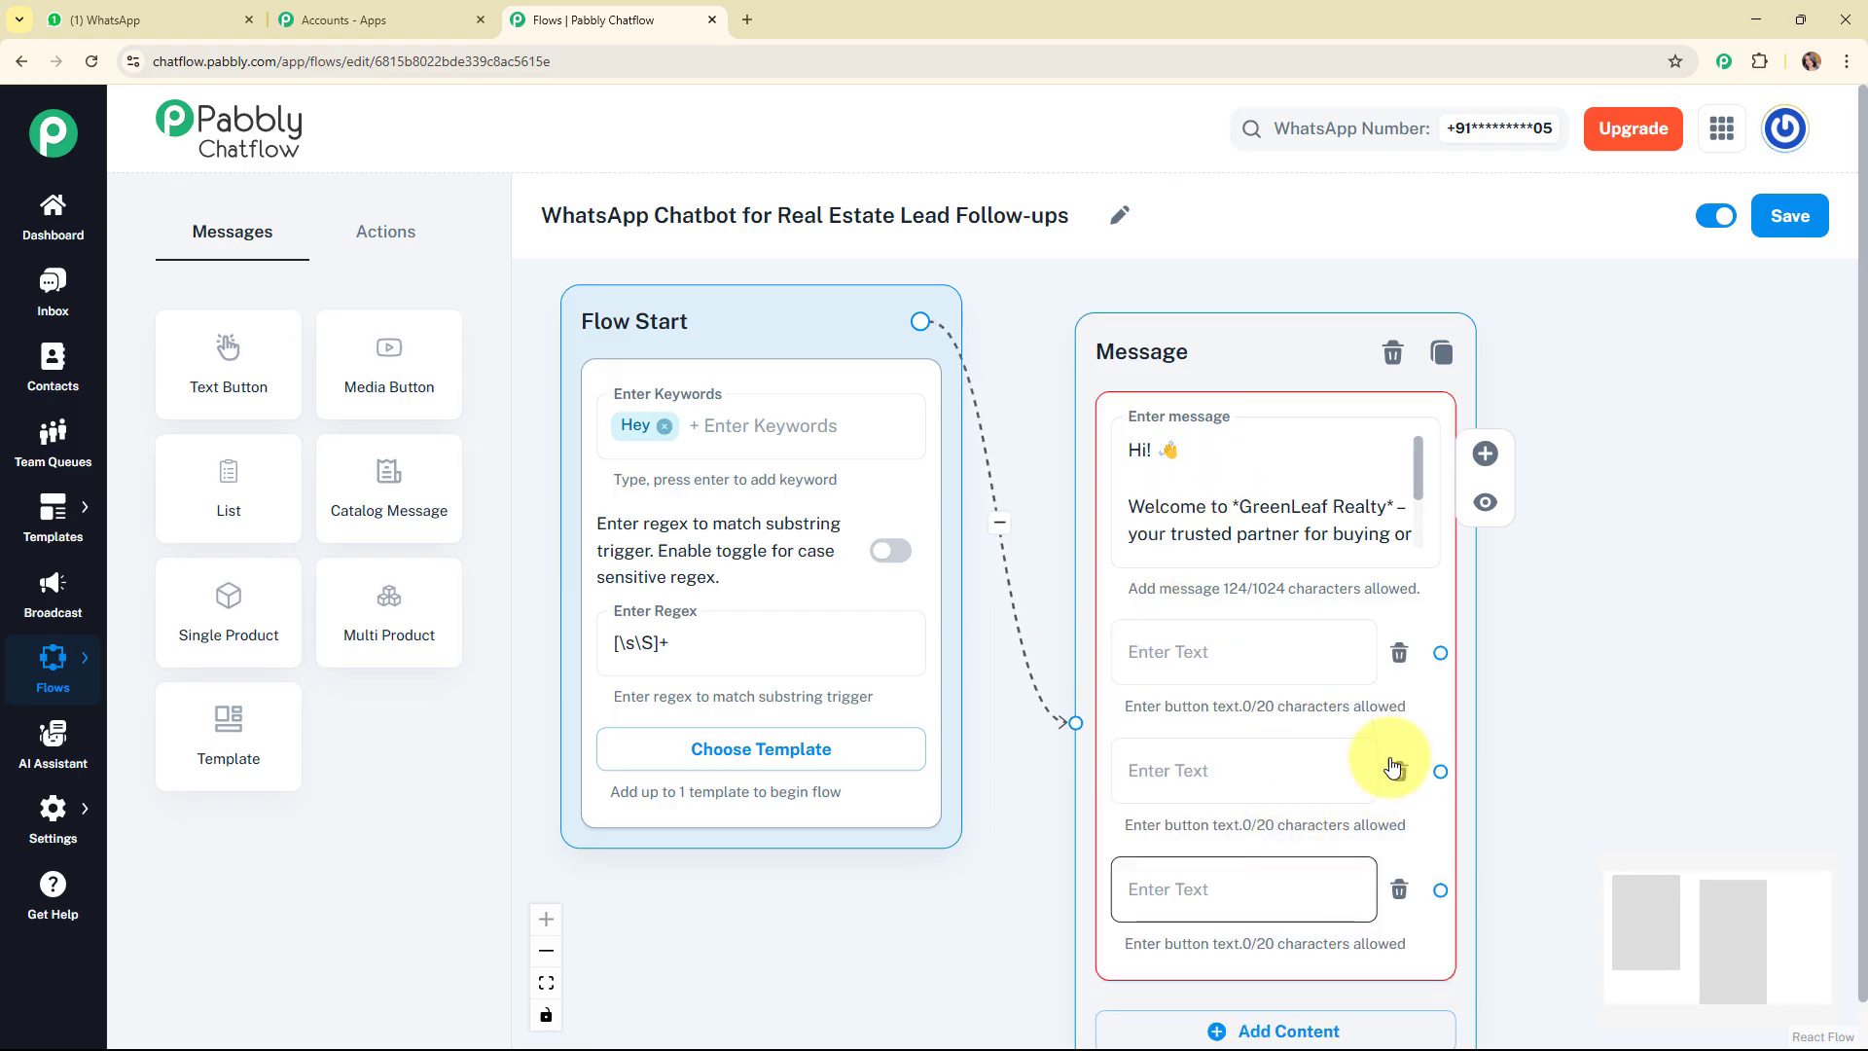
drag(1207, 346, 1207, 264)
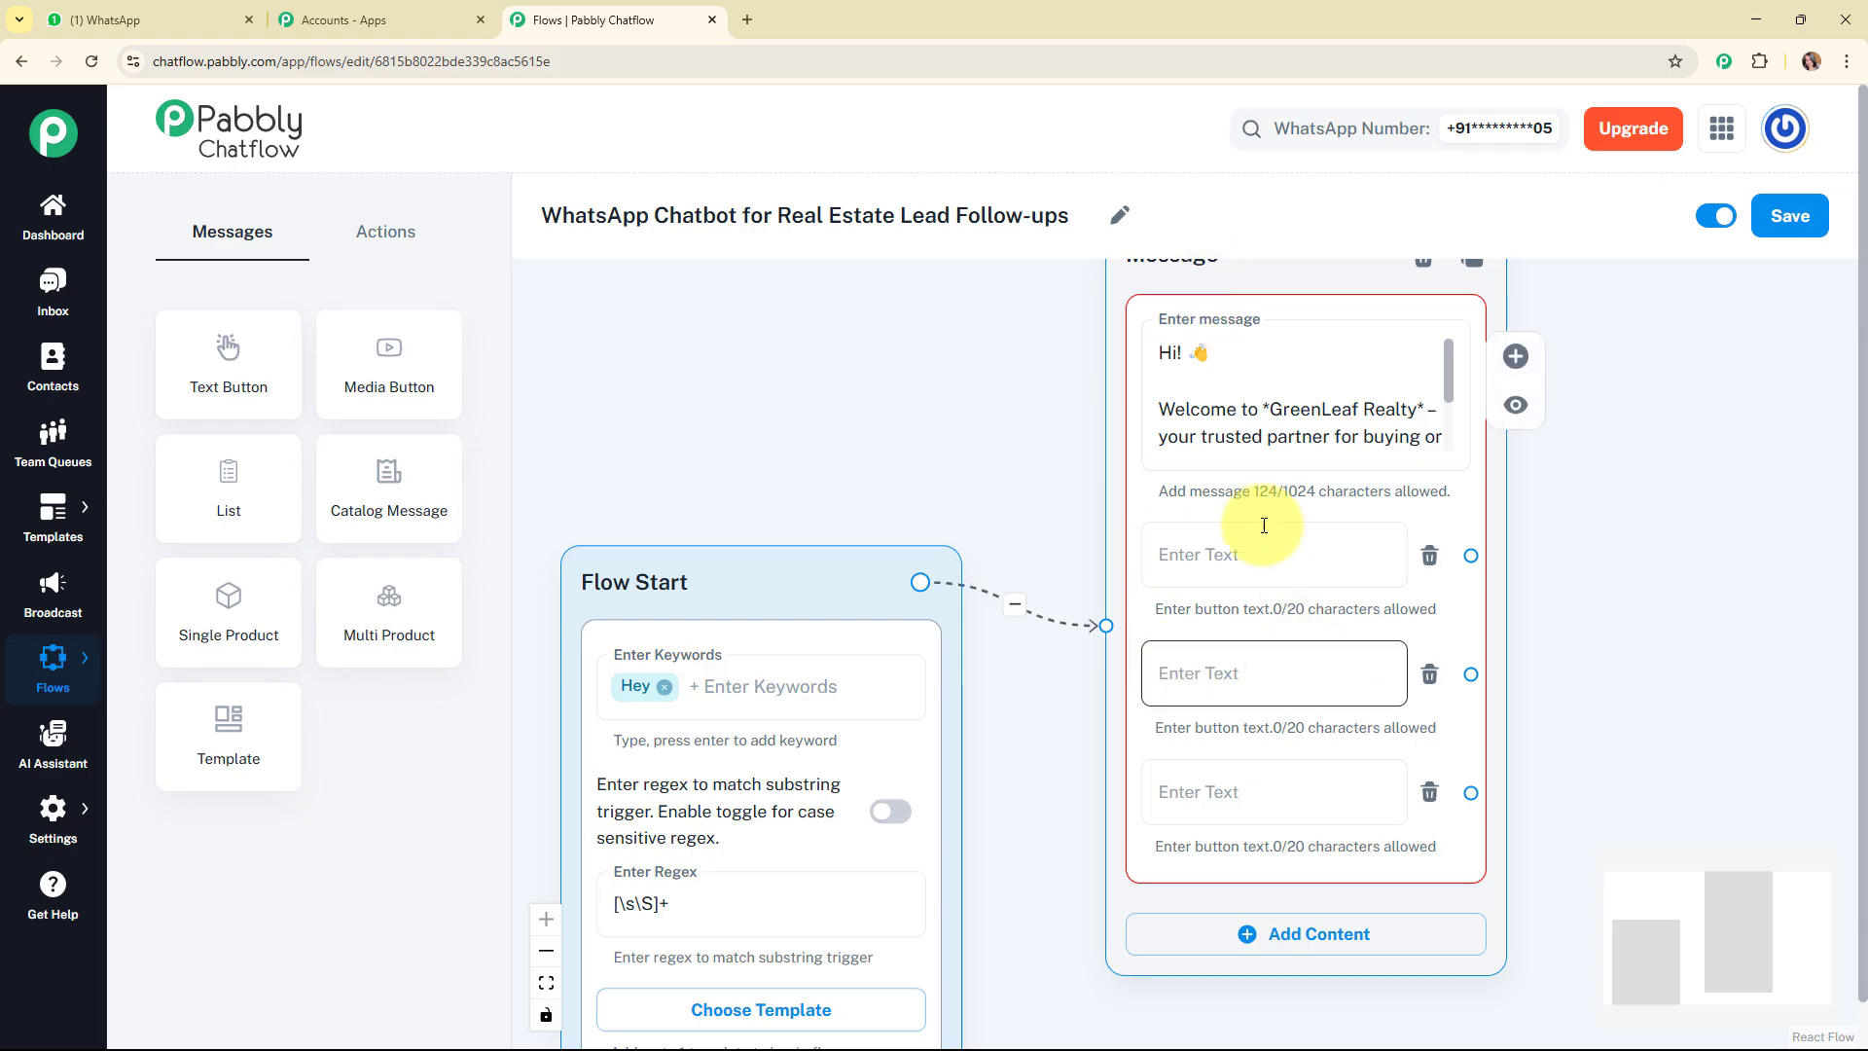
click(1228, 574)
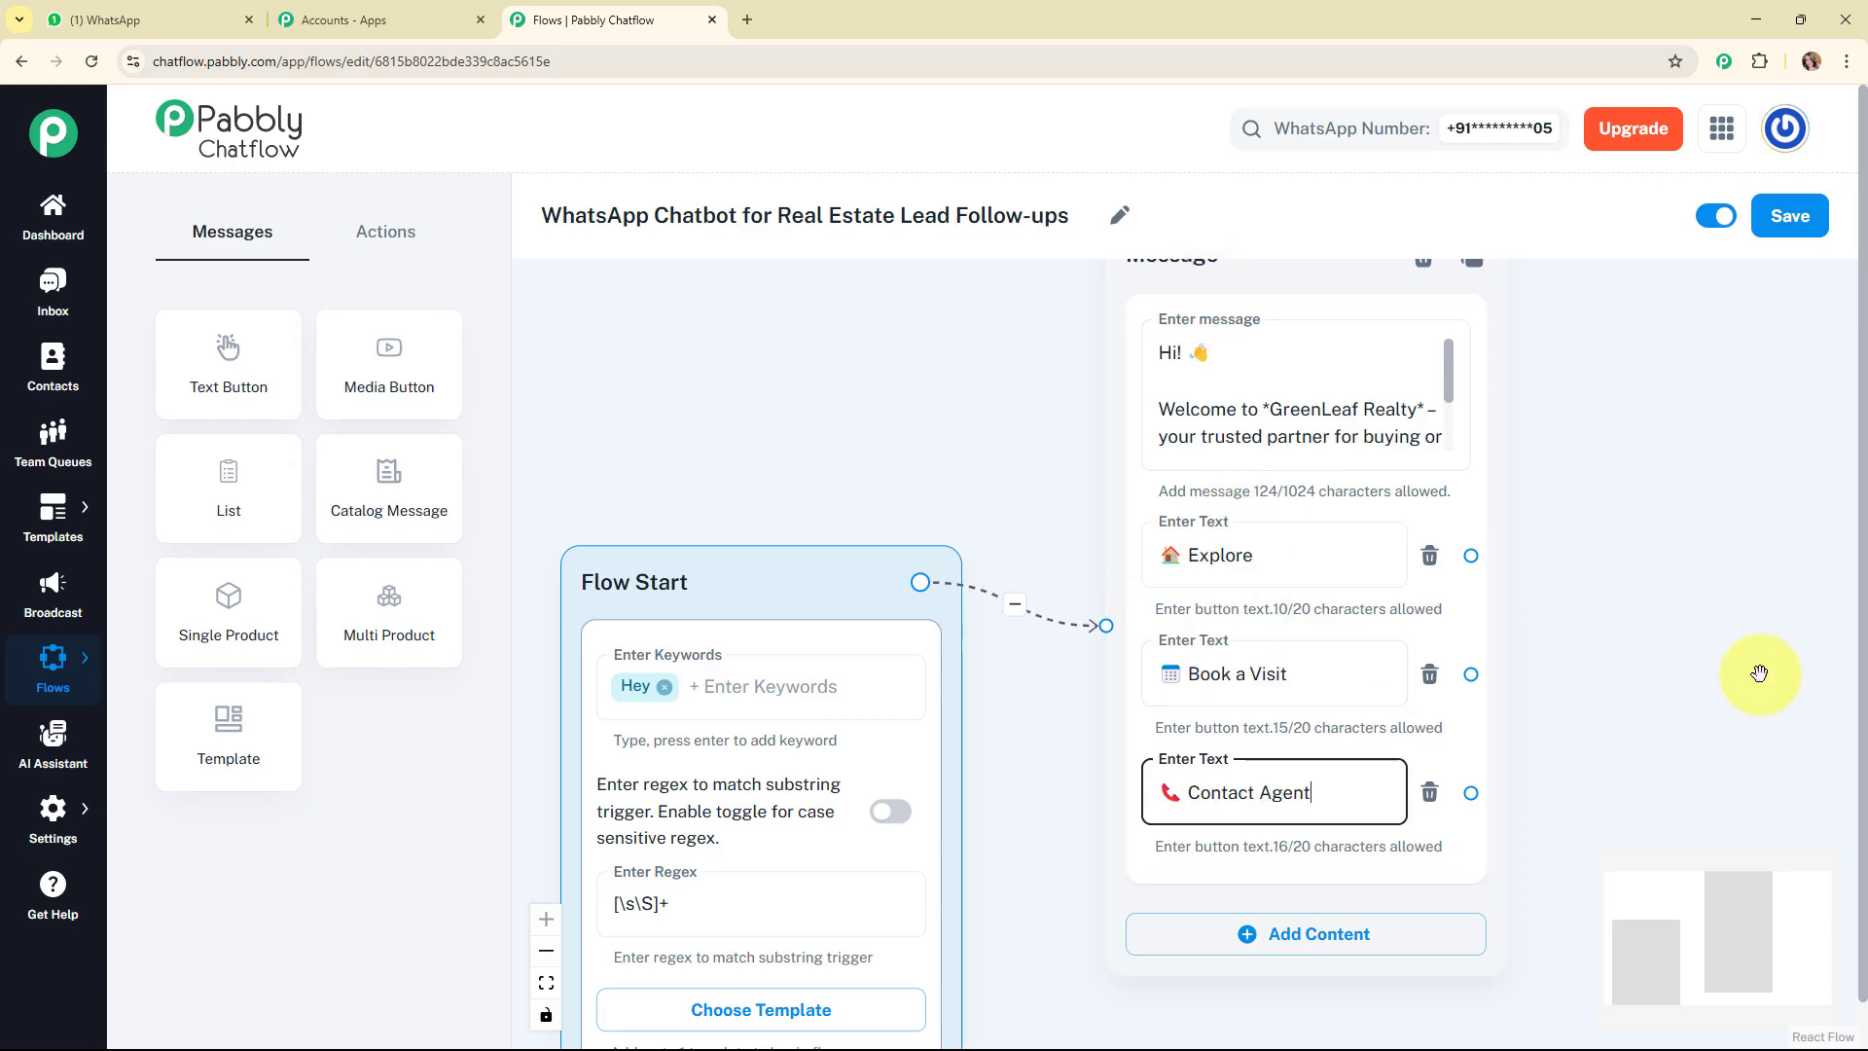
scroll(1759, 673, down, 3)
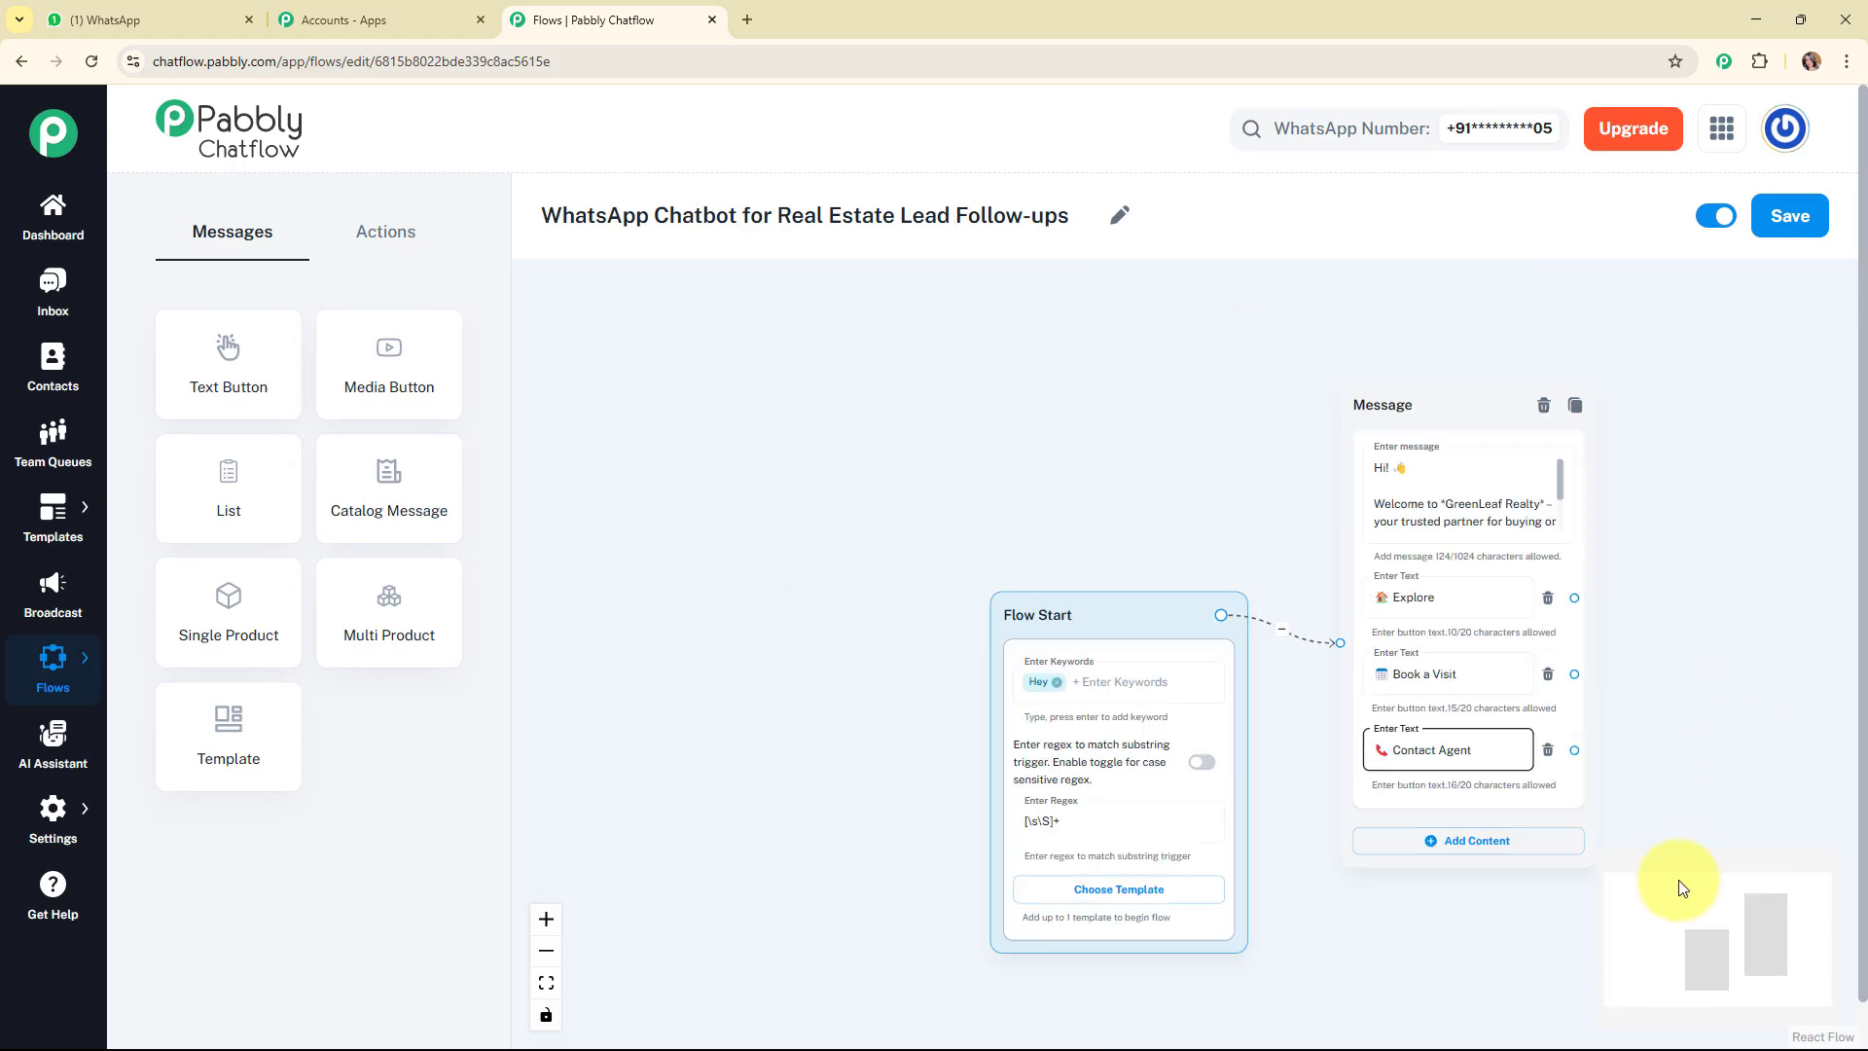
Move the Flow Start and welcome message blocks up and to the left on the flow canvas.
drag(1681, 972, 1754, 965)
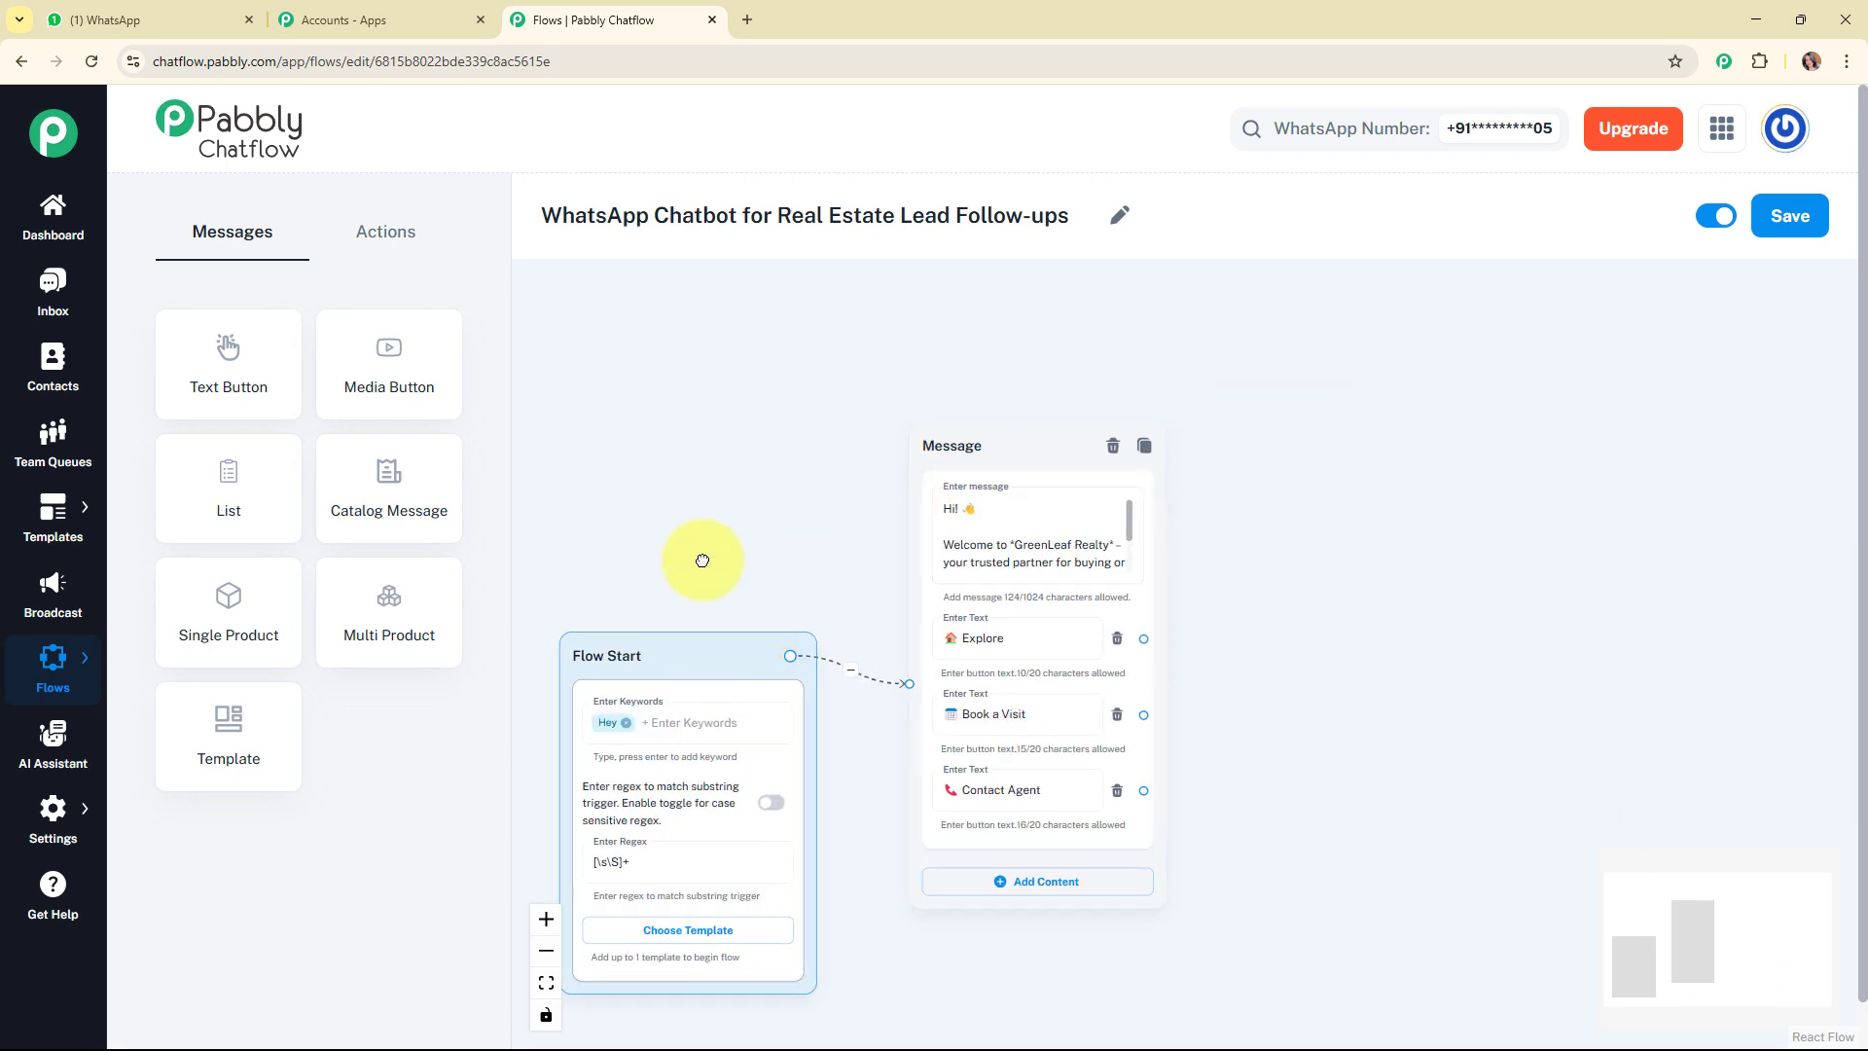
drag(710, 653, 654, 456)
drag(1040, 451, 947, 393)
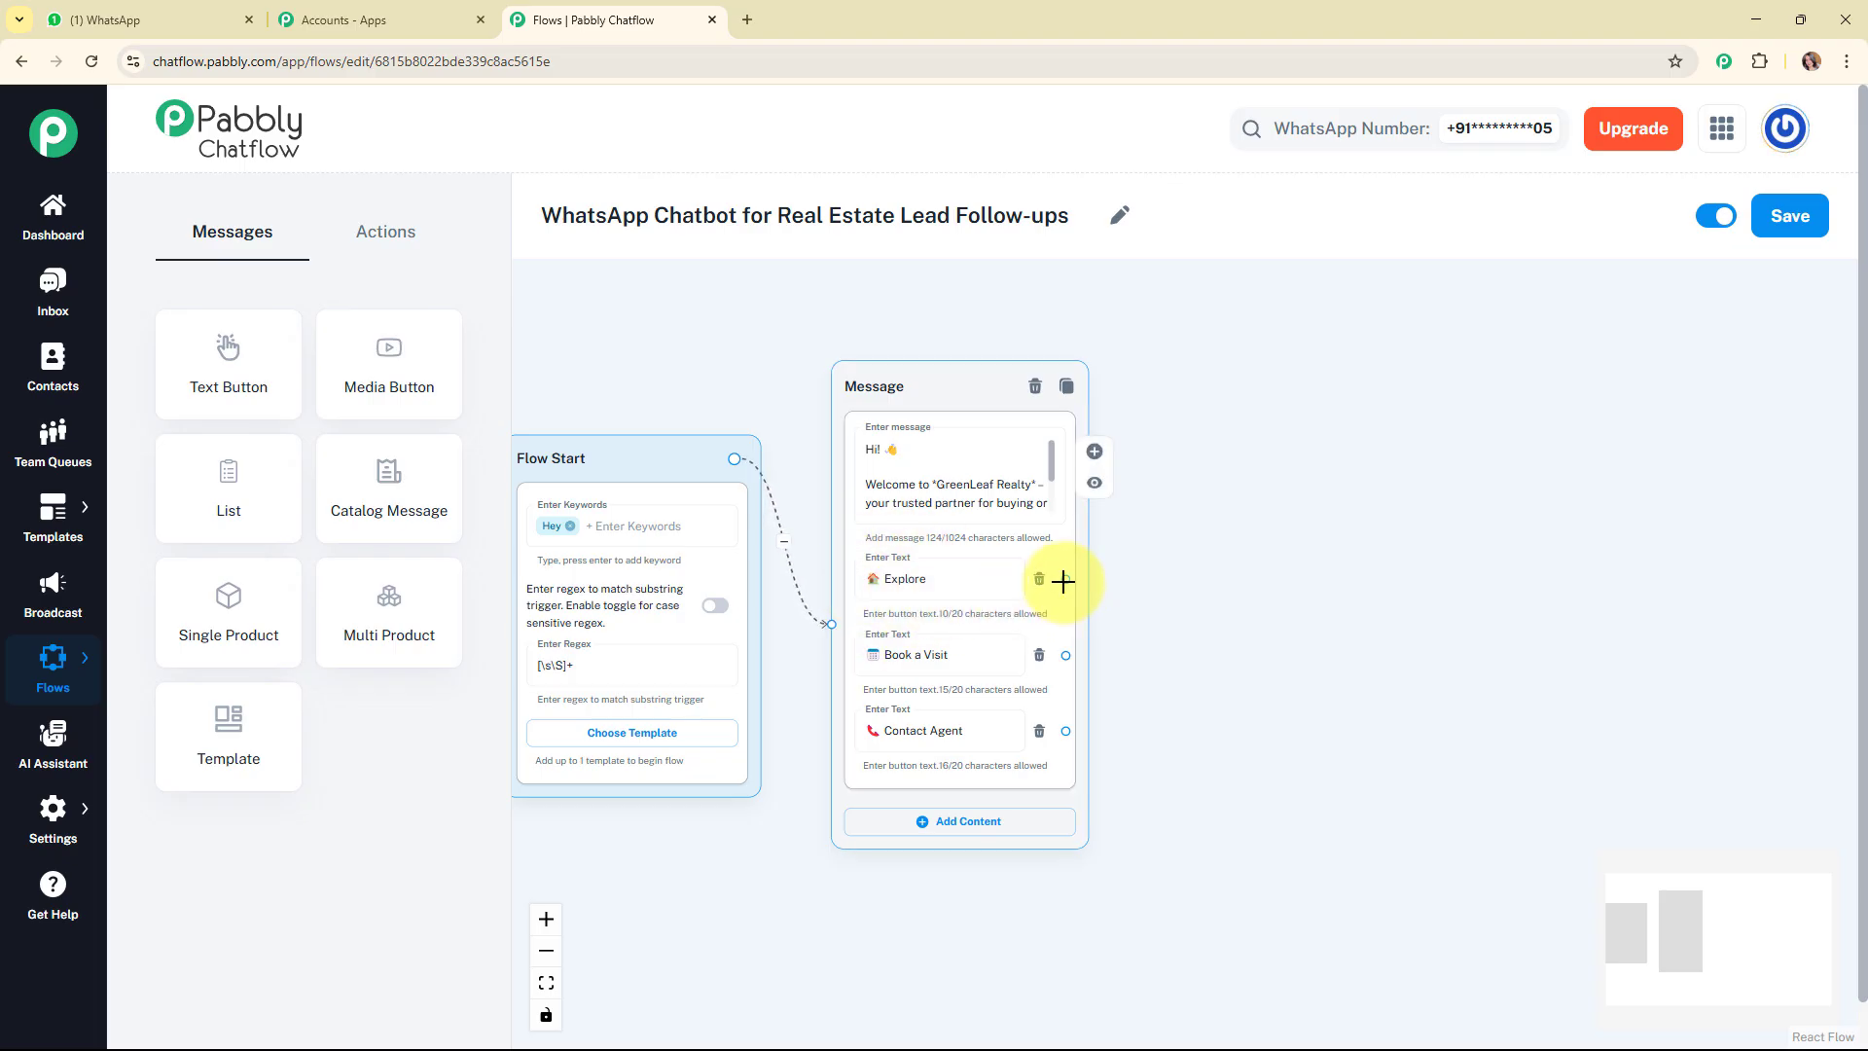
Connect the Explore button to a new Text + Button message reading "Great! Let's narrow down some choices. *Please choose your interest:*".
drag(1065, 579, 1243, 391)
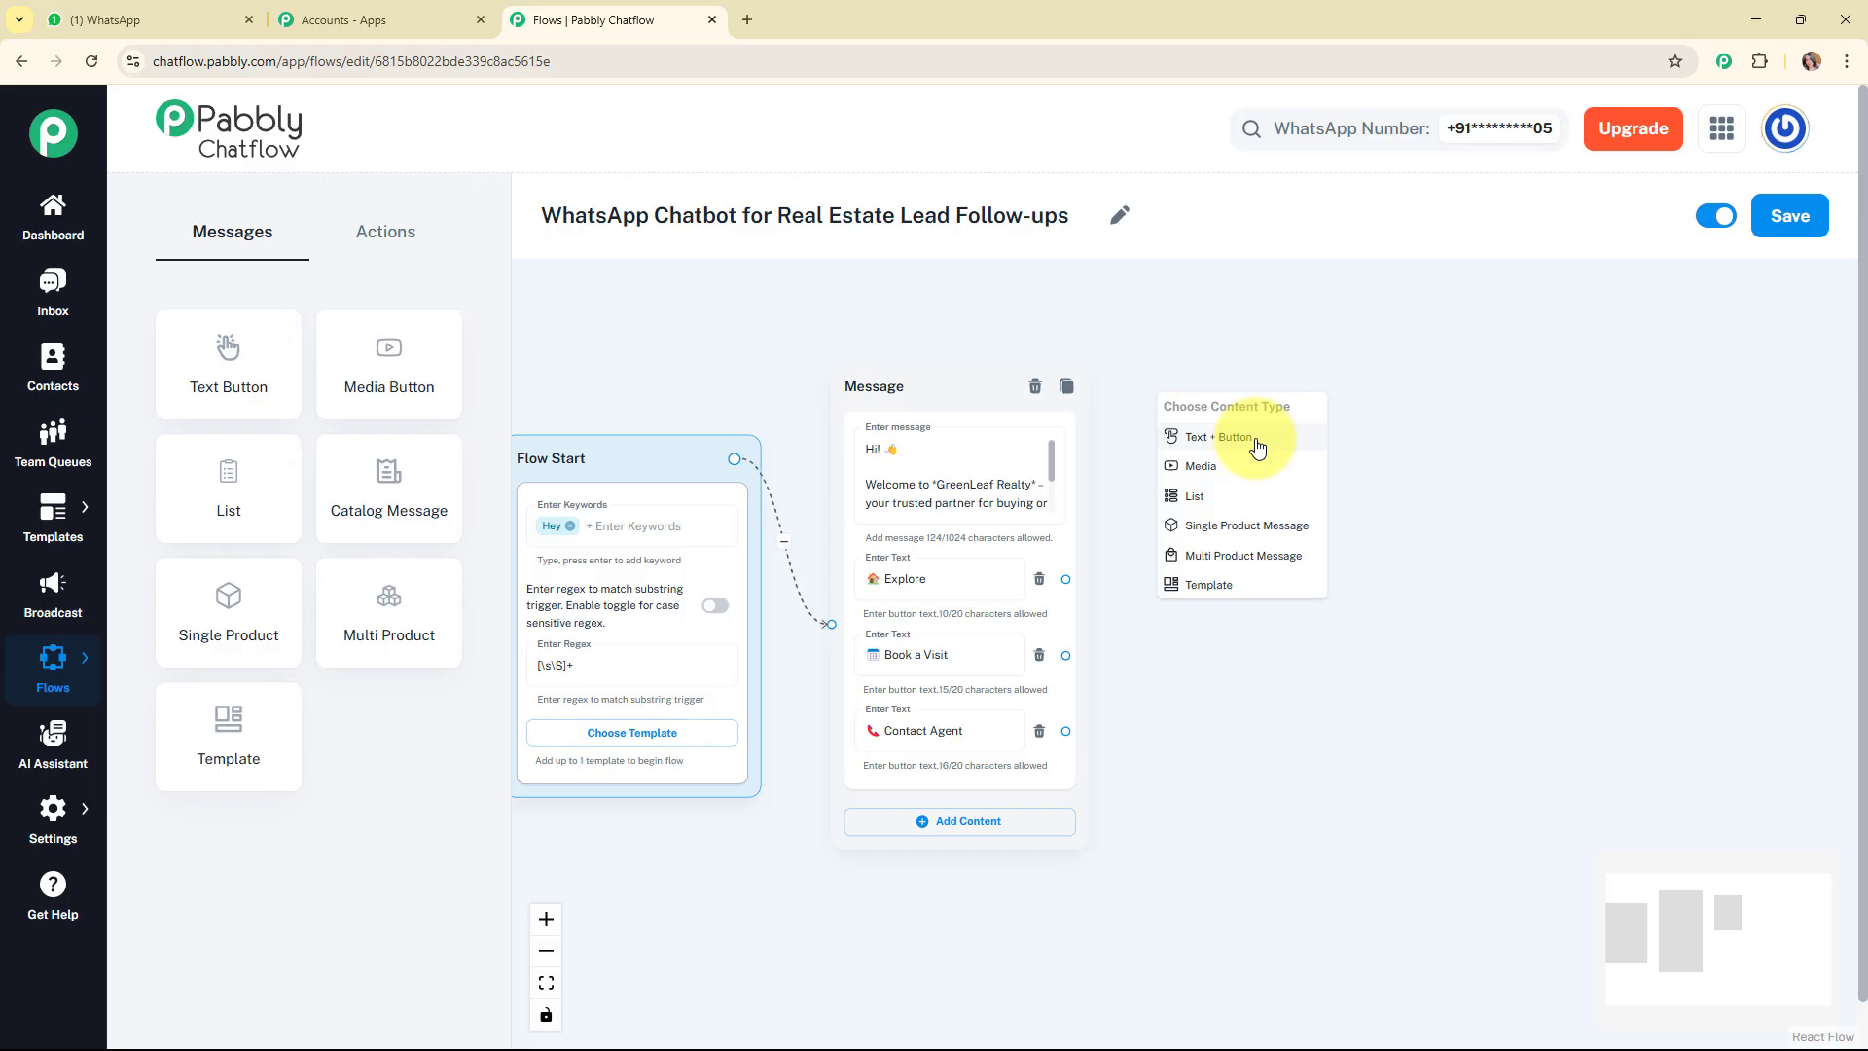
click(1257, 446)
click(1301, 355)
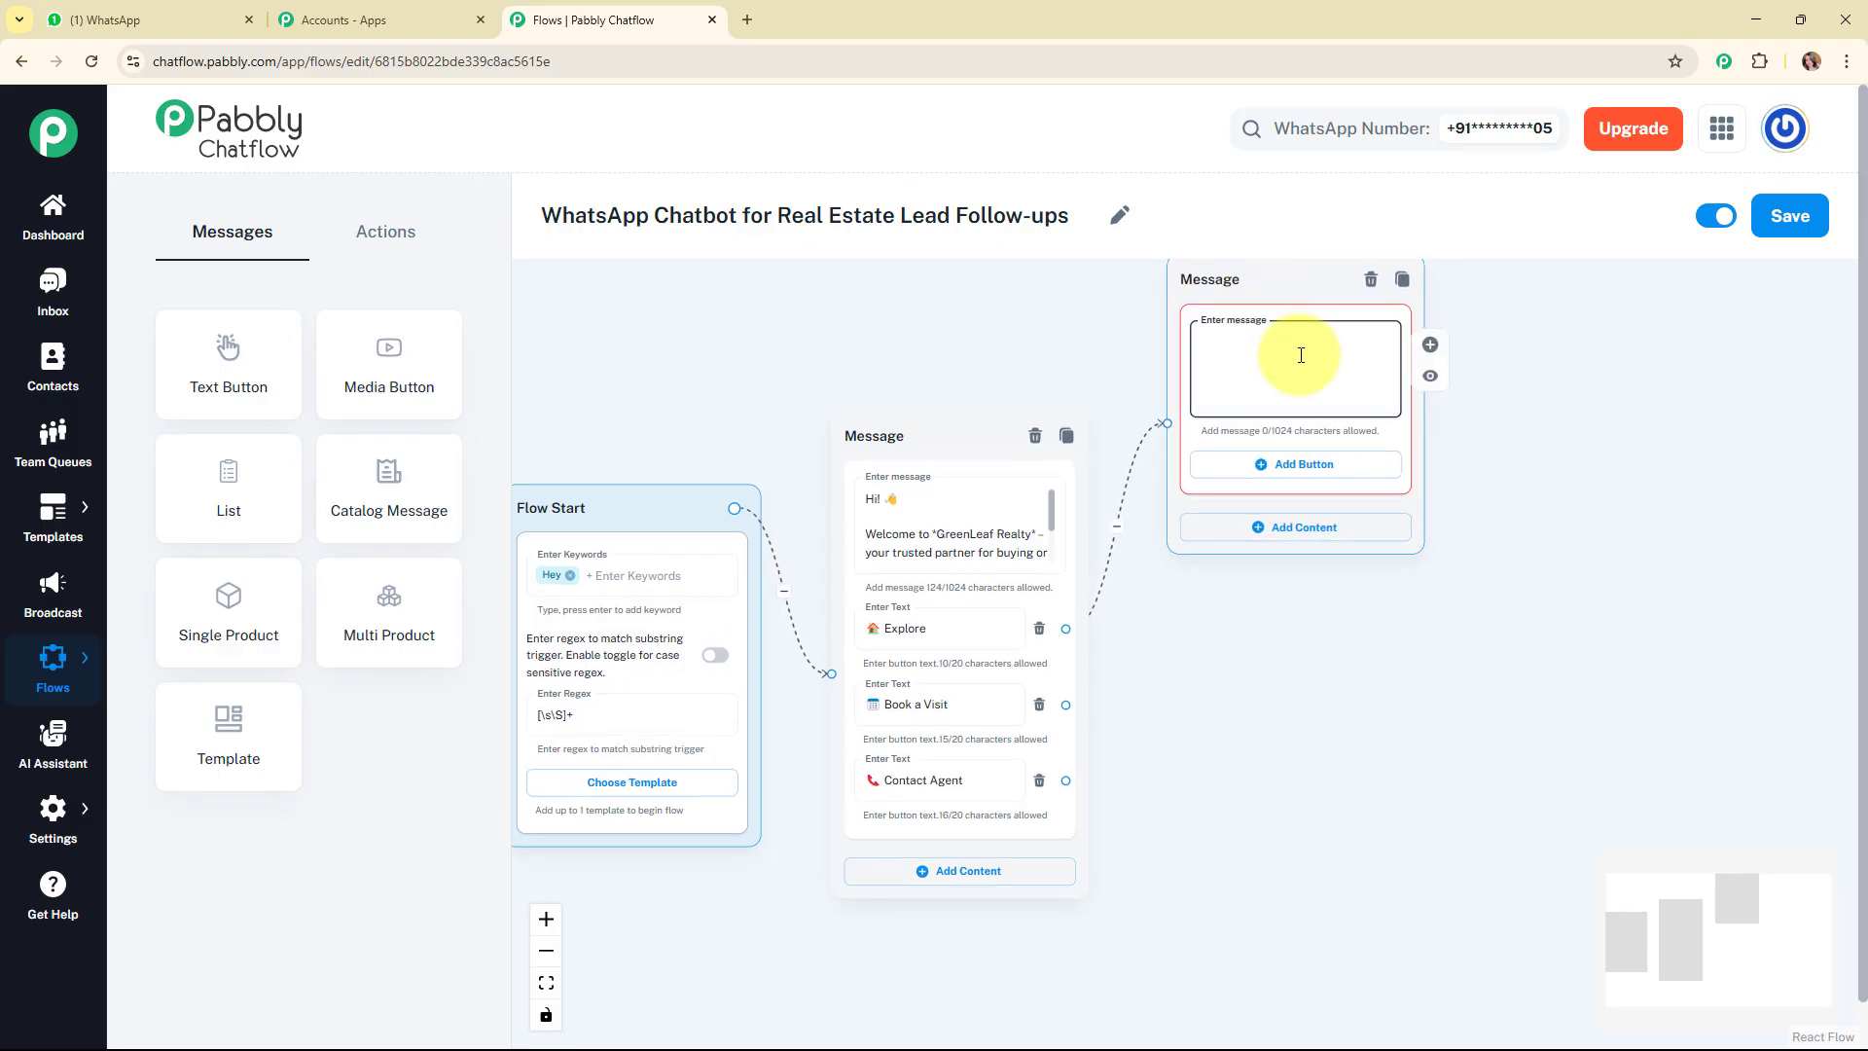
text(Great!  Let's narrow down some choices. *Please choose your interest.*)
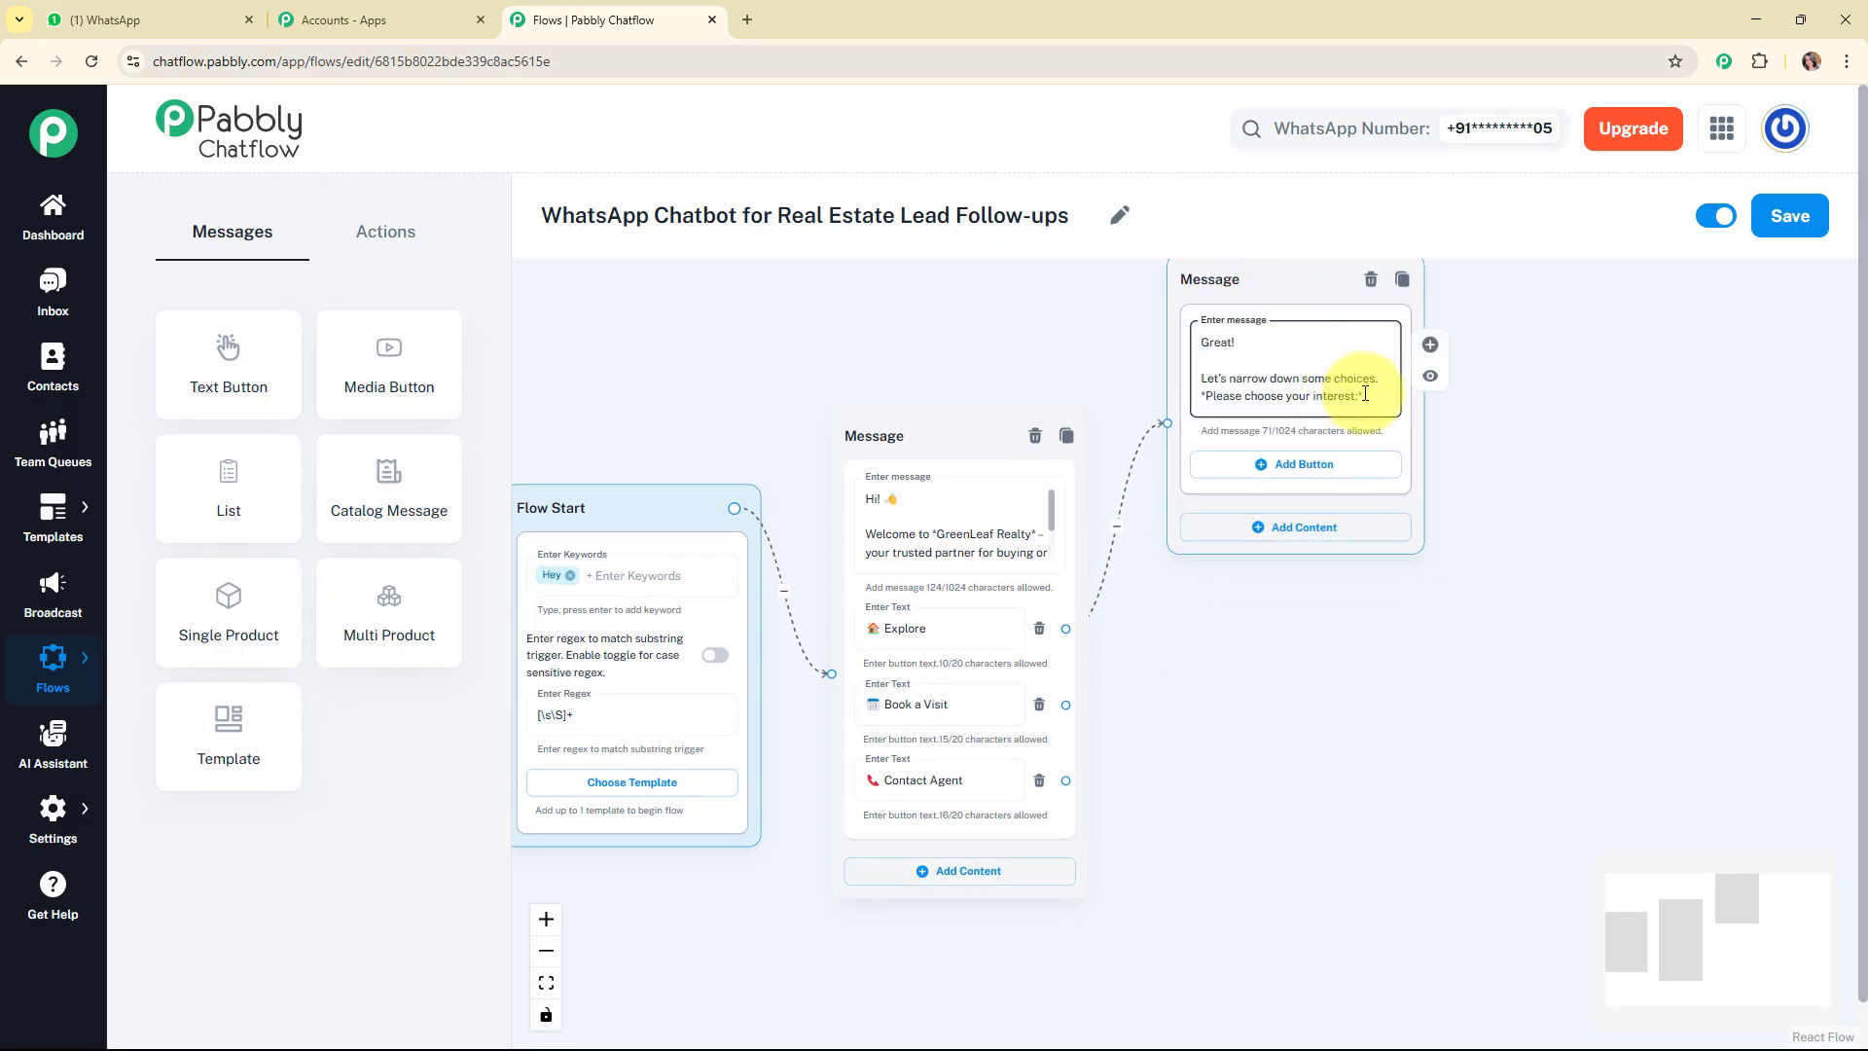
key(Return)
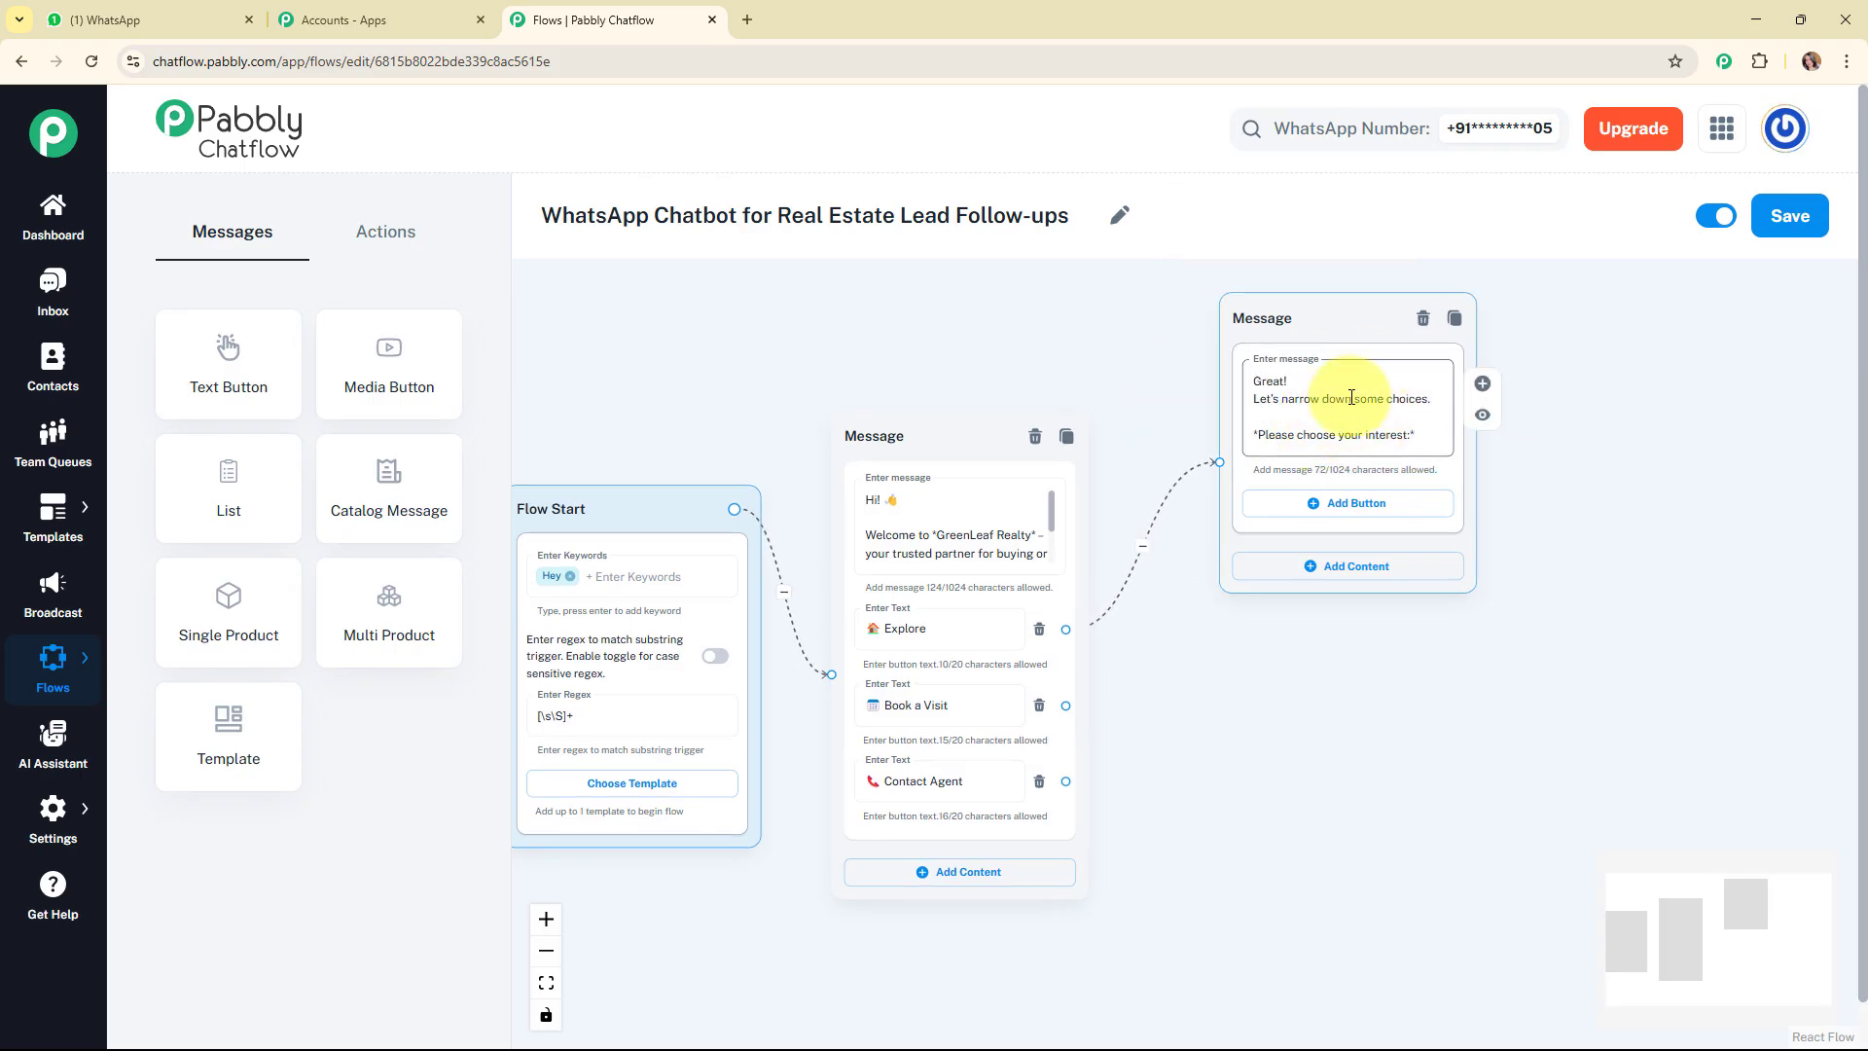
Add three buttons to the interest message, labelled Buy Property, Rent Property and Back with their emojis.
click(1337, 521)
click(1334, 574)
click(1334, 652)
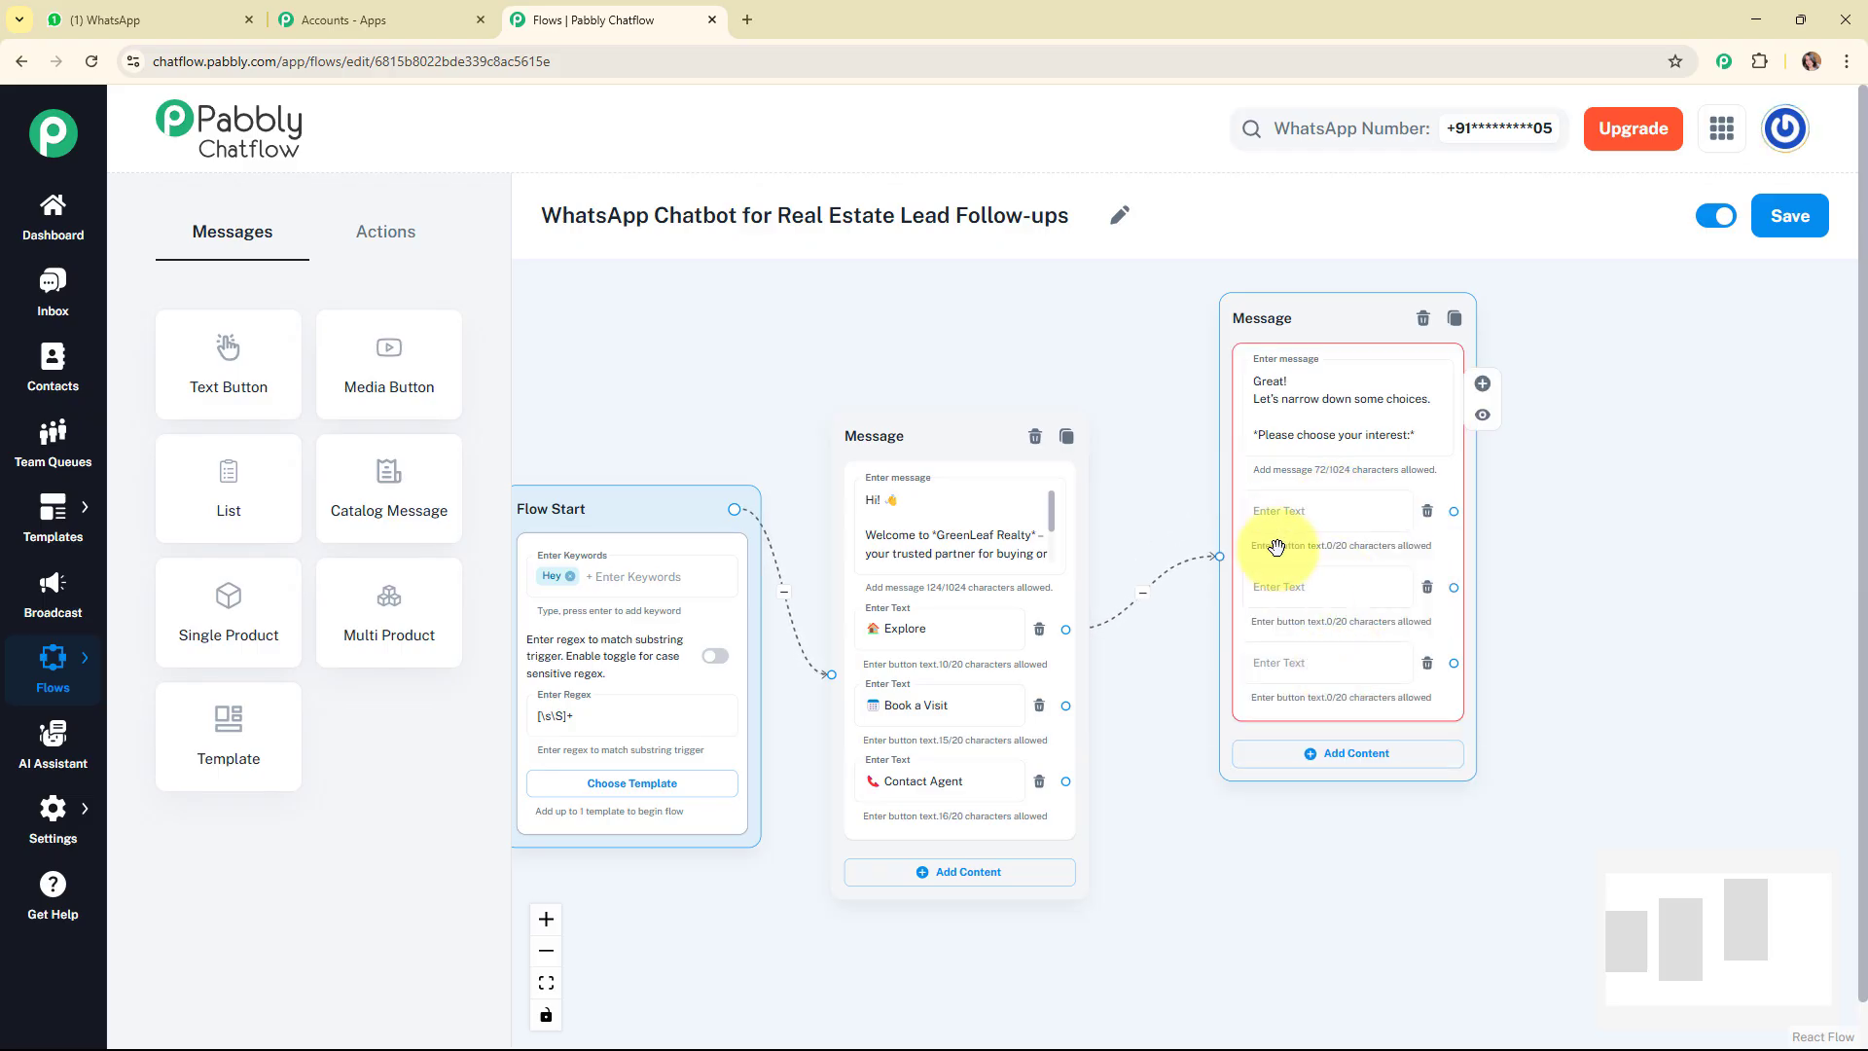
click(1276, 526)
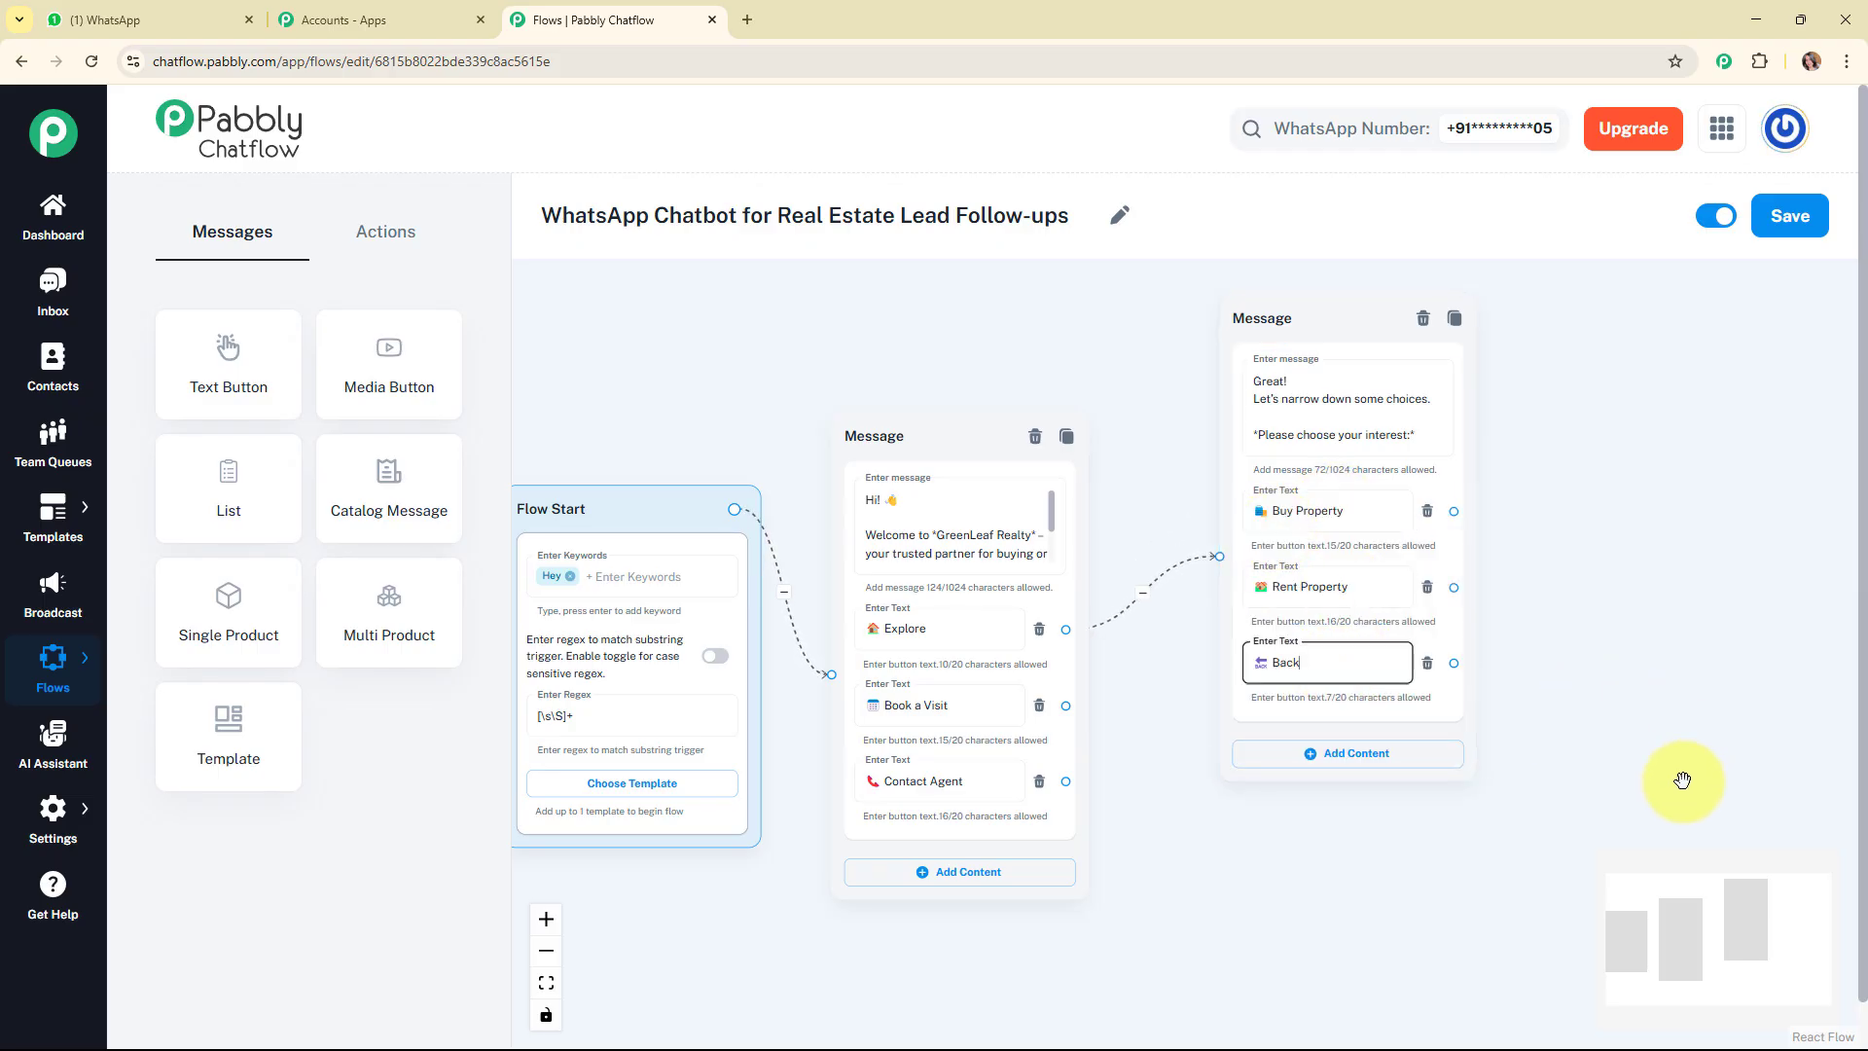
Move the interest message block further up on the flow canvas.
drag(1655, 913, 1728, 892)
drag(909, 484, 885, 300)
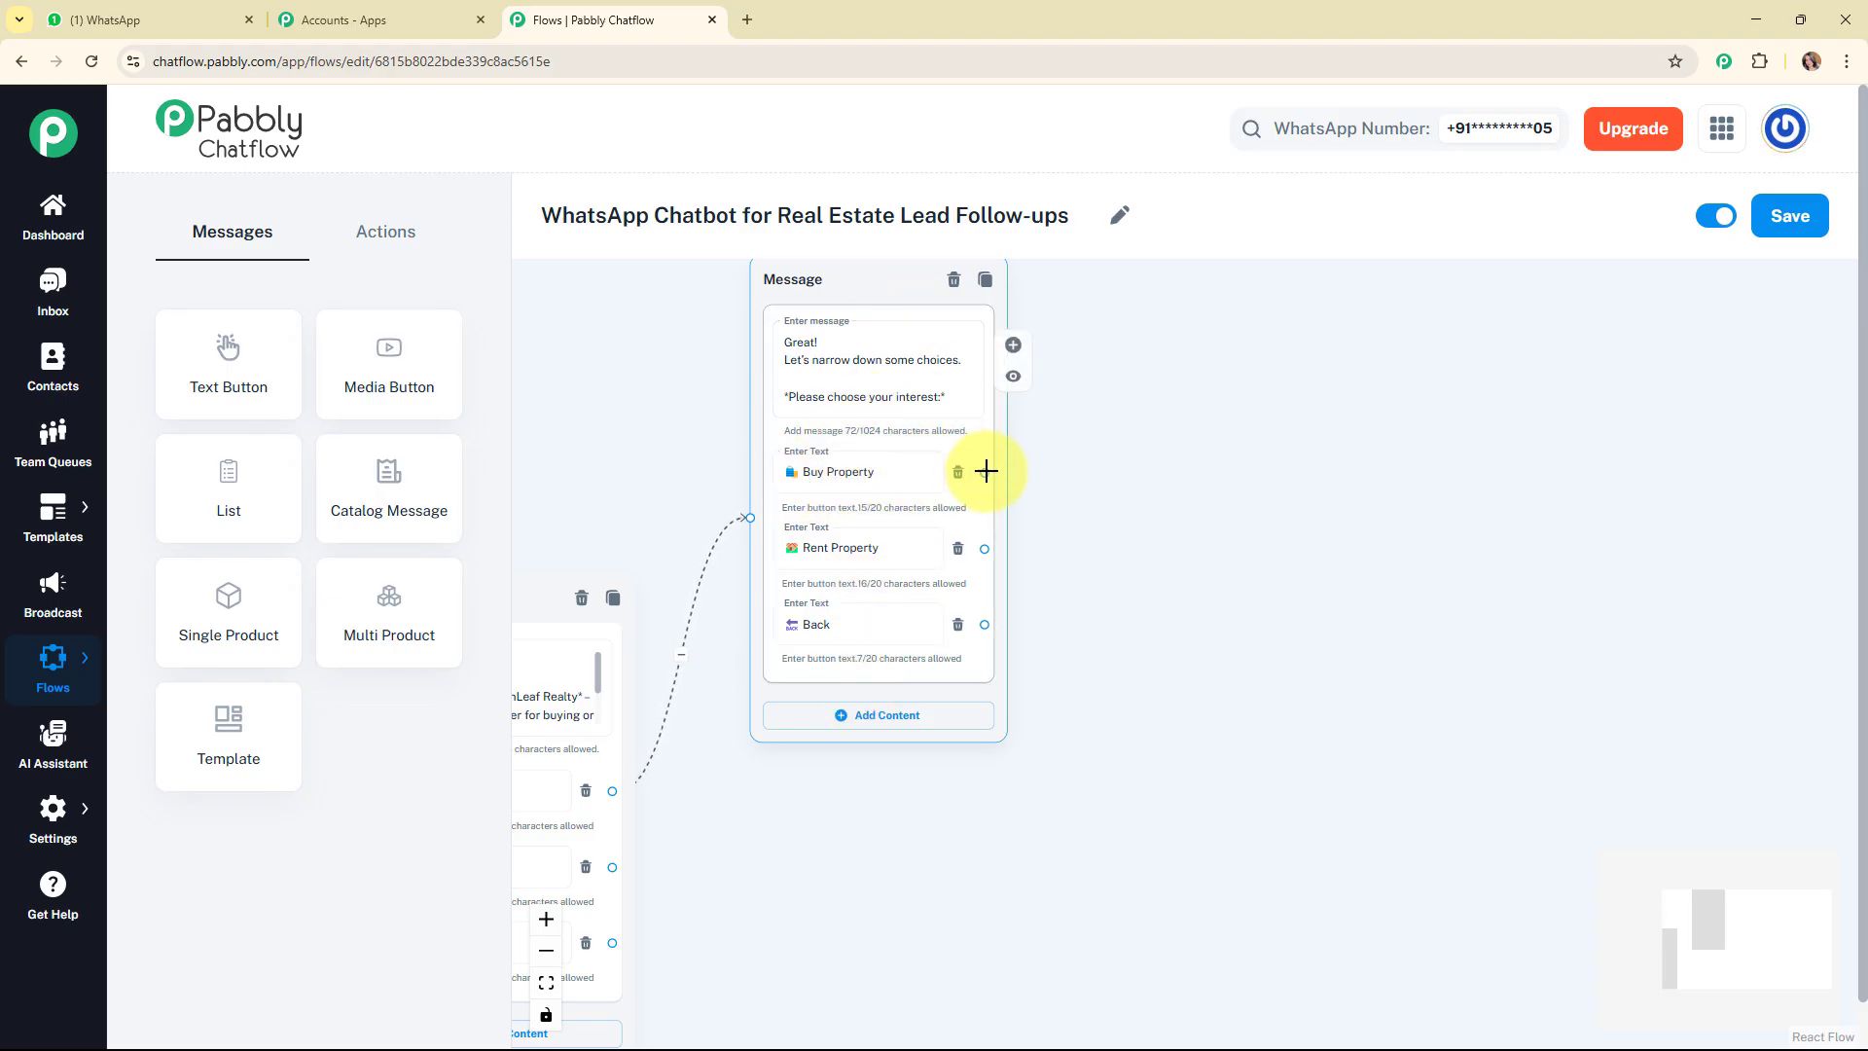
mouse_move(985, 473)
mouse_down()
mouse_move(1075, 488)
mouse_move(989, 472)
mouse_up()
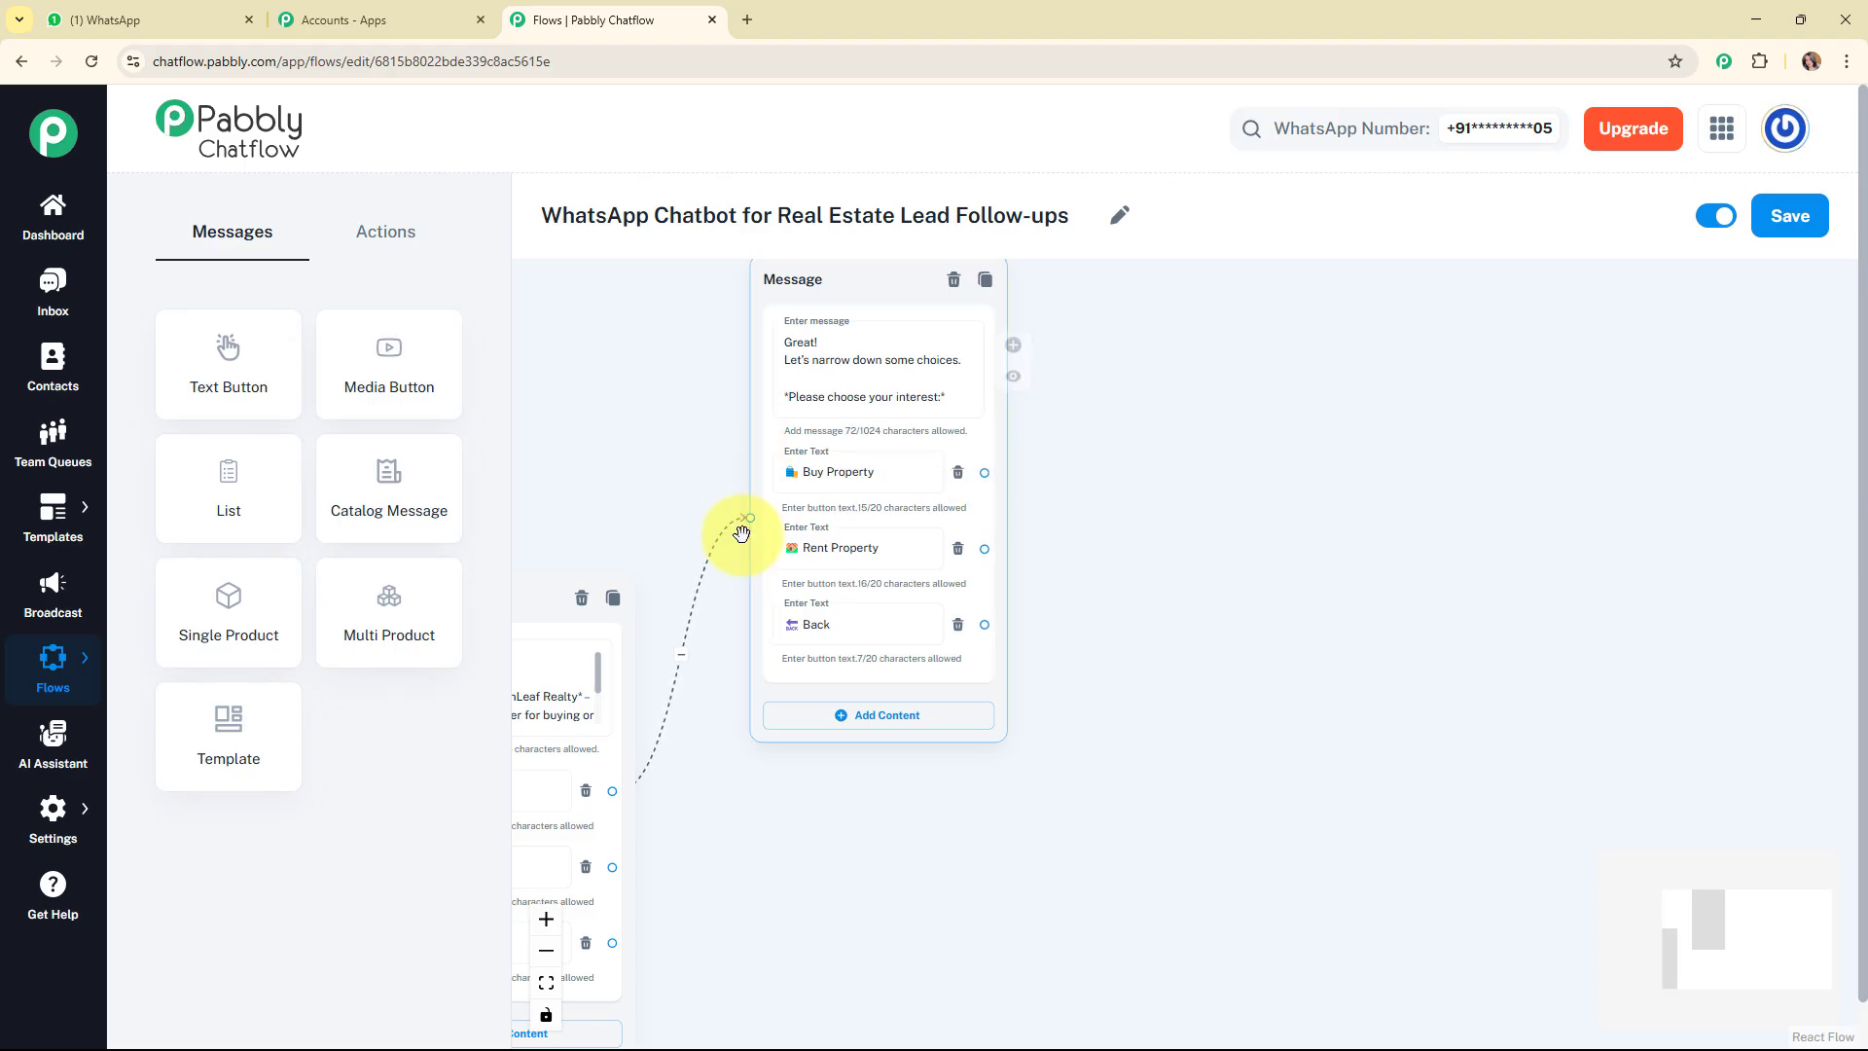
click(867, 491)
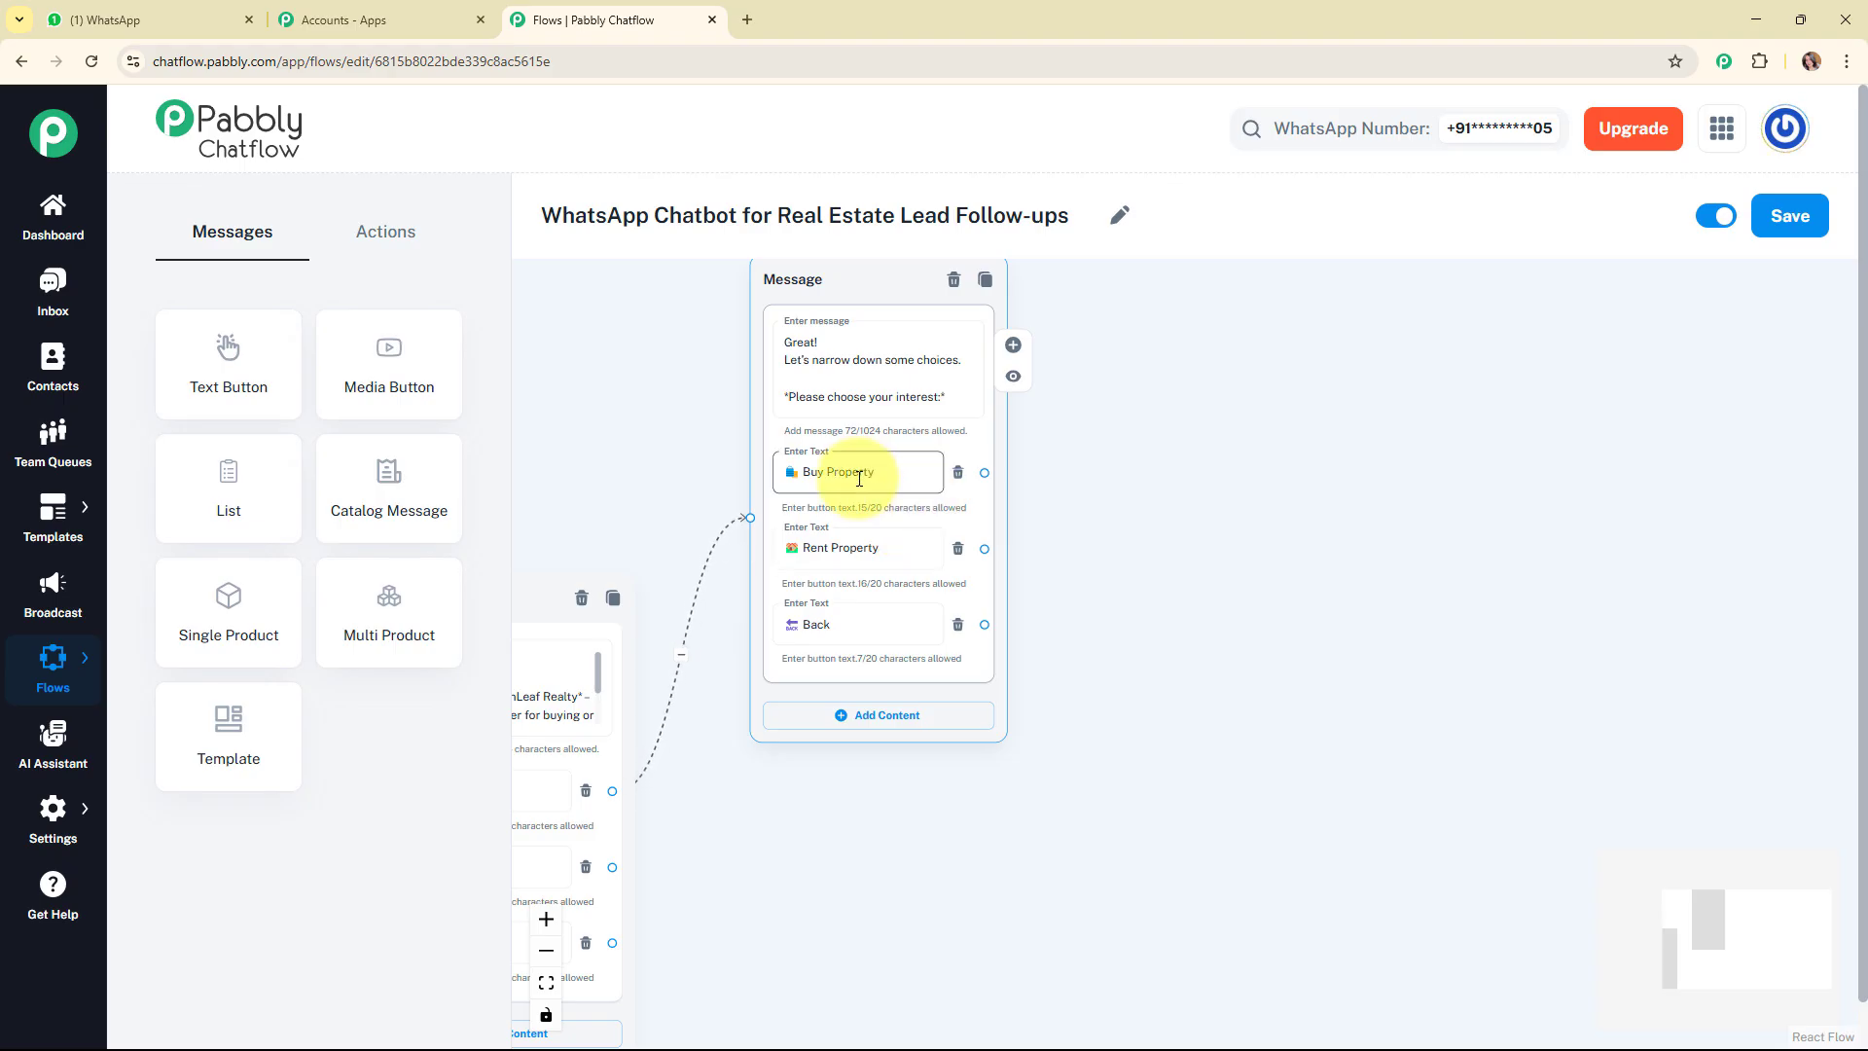
Add an Ask Question block near the interest message, reading "Awesome! Just a few details to get started: *Preferred City/Area?*".
click(383, 242)
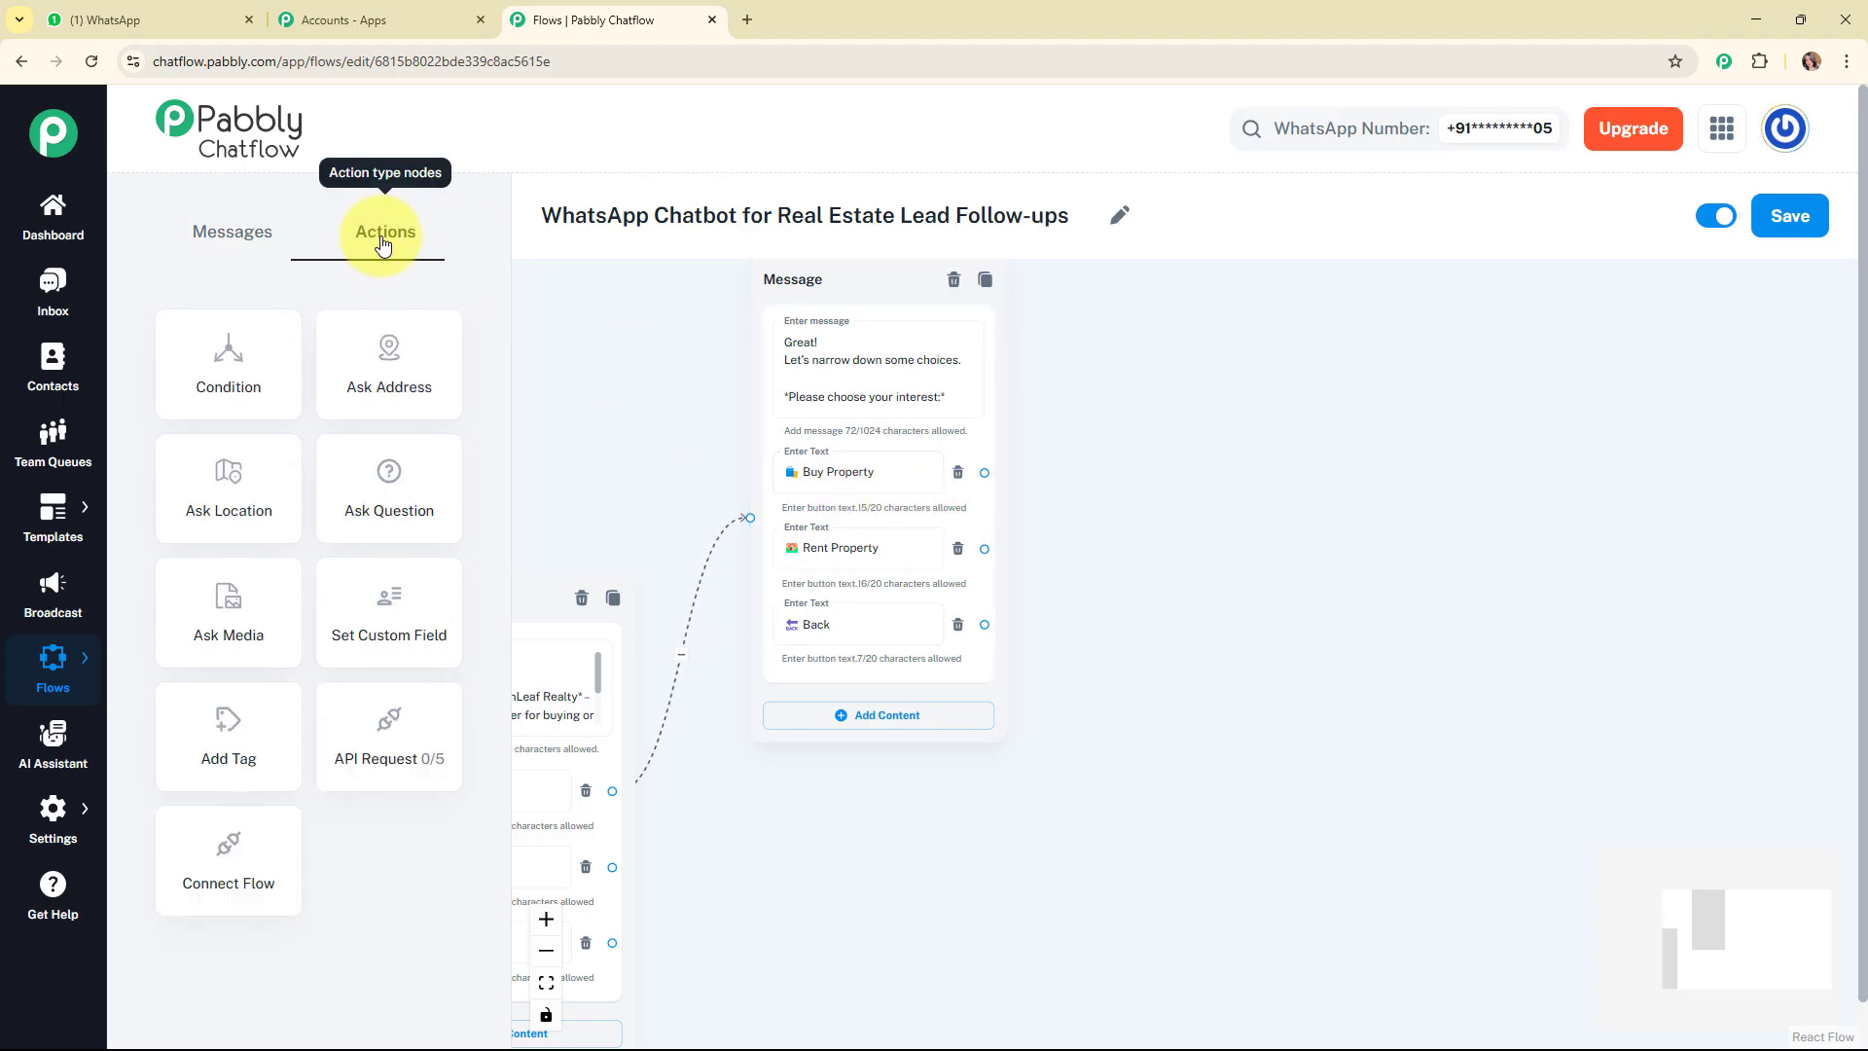
drag(375, 483, 1128, 341)
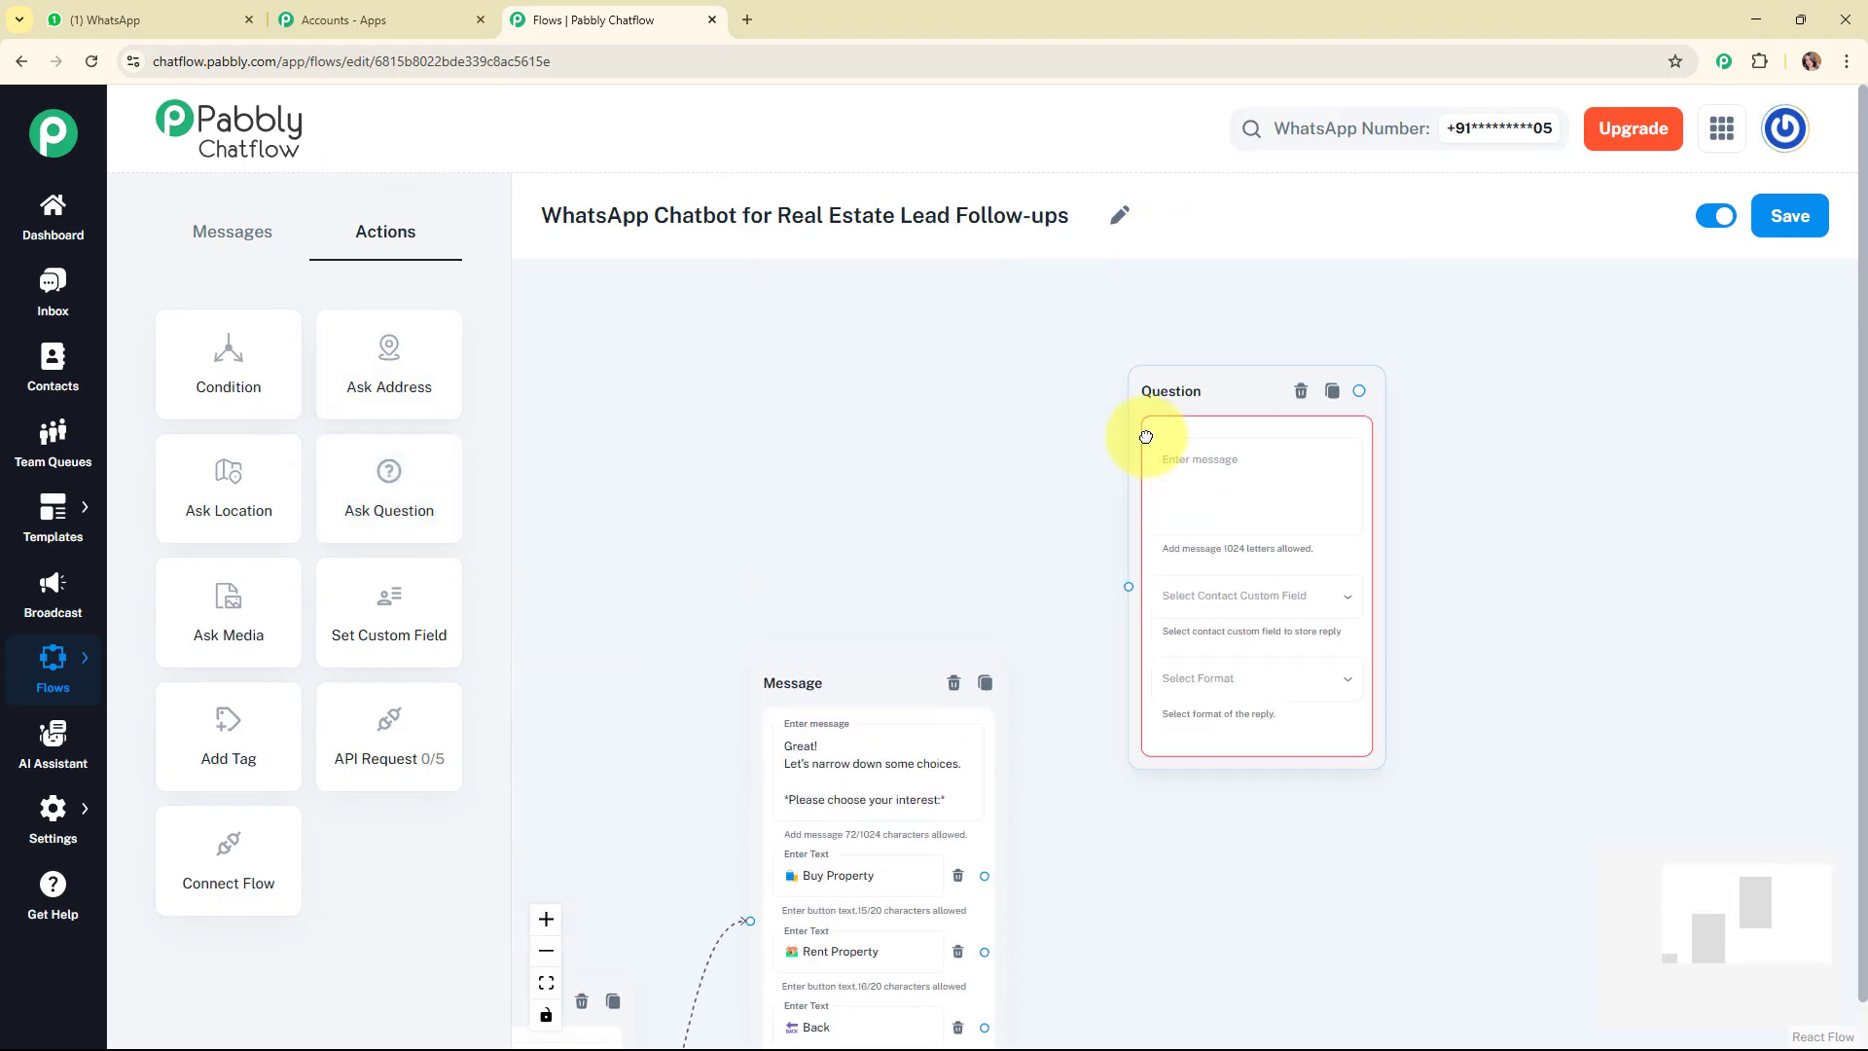
click(1189, 484)
text(Awesome! Just a few details to get started:  *Preferred City/Area?*)
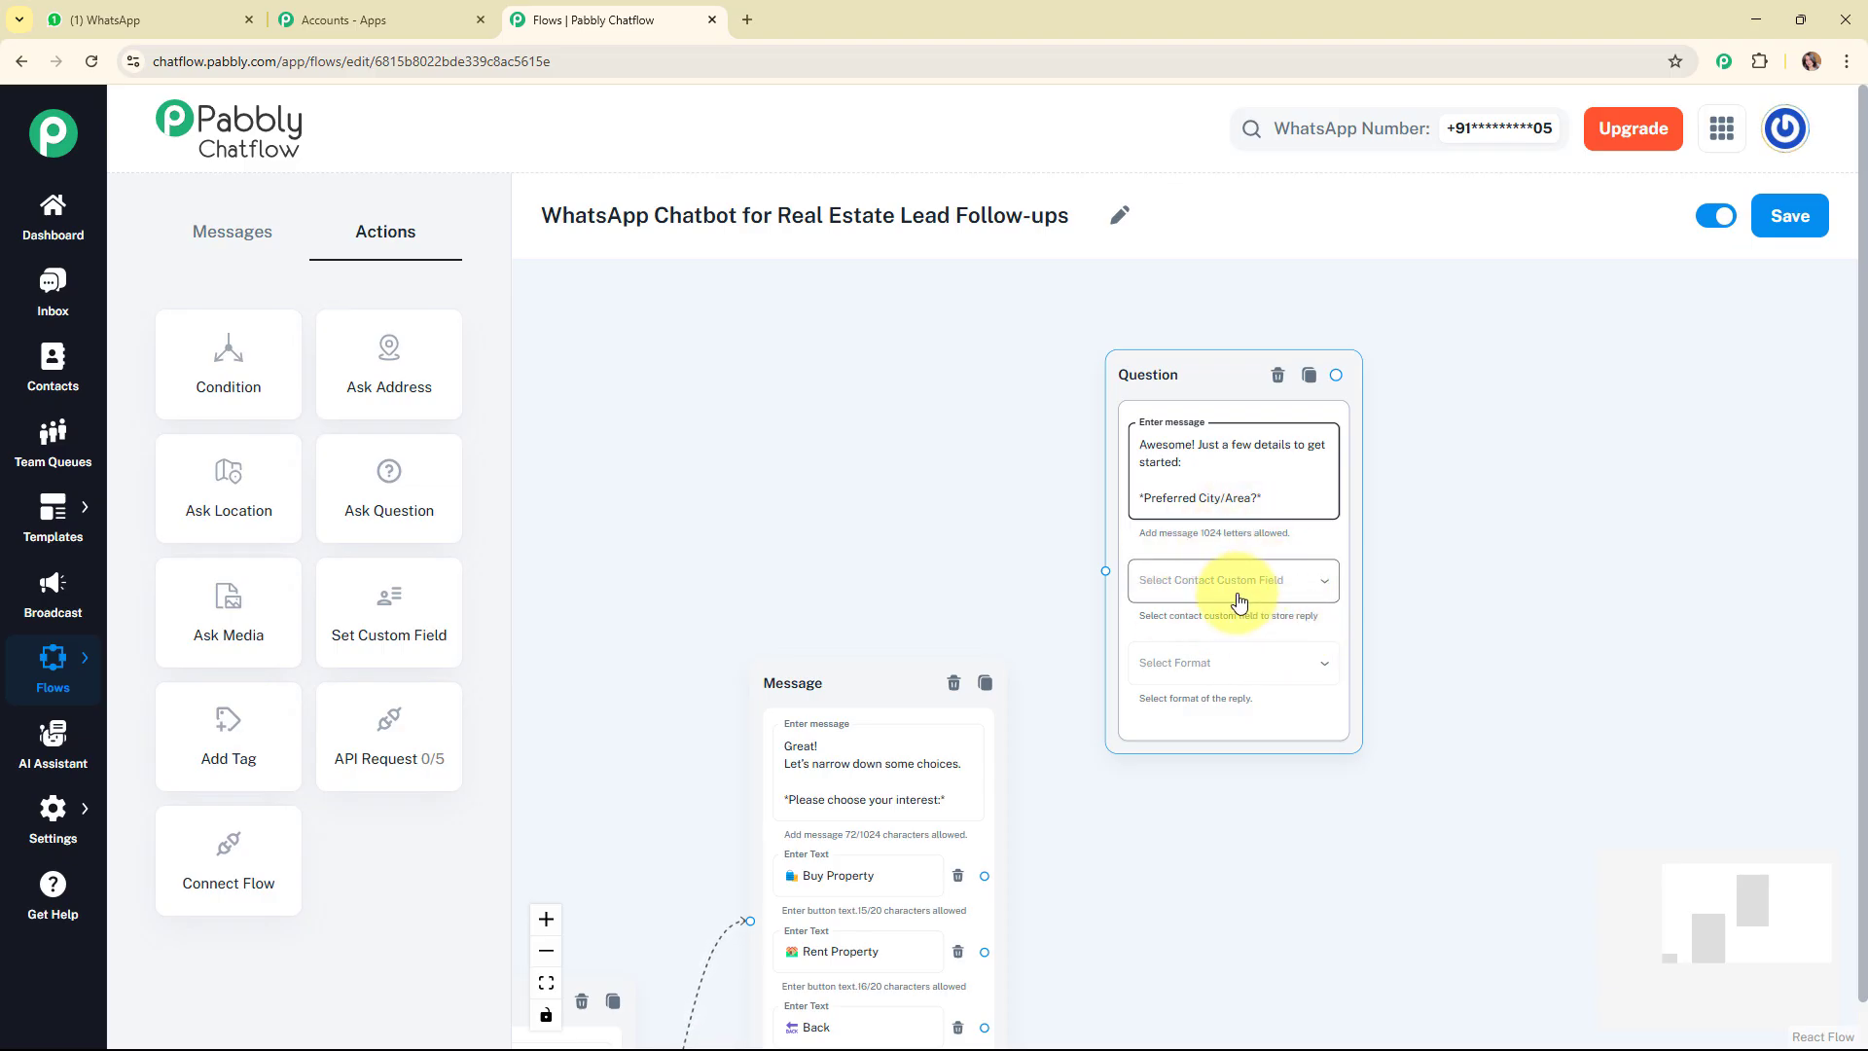
Store the reply to the preferred city question in the Address contact custom field and set its format to Text.
click(27, 818)
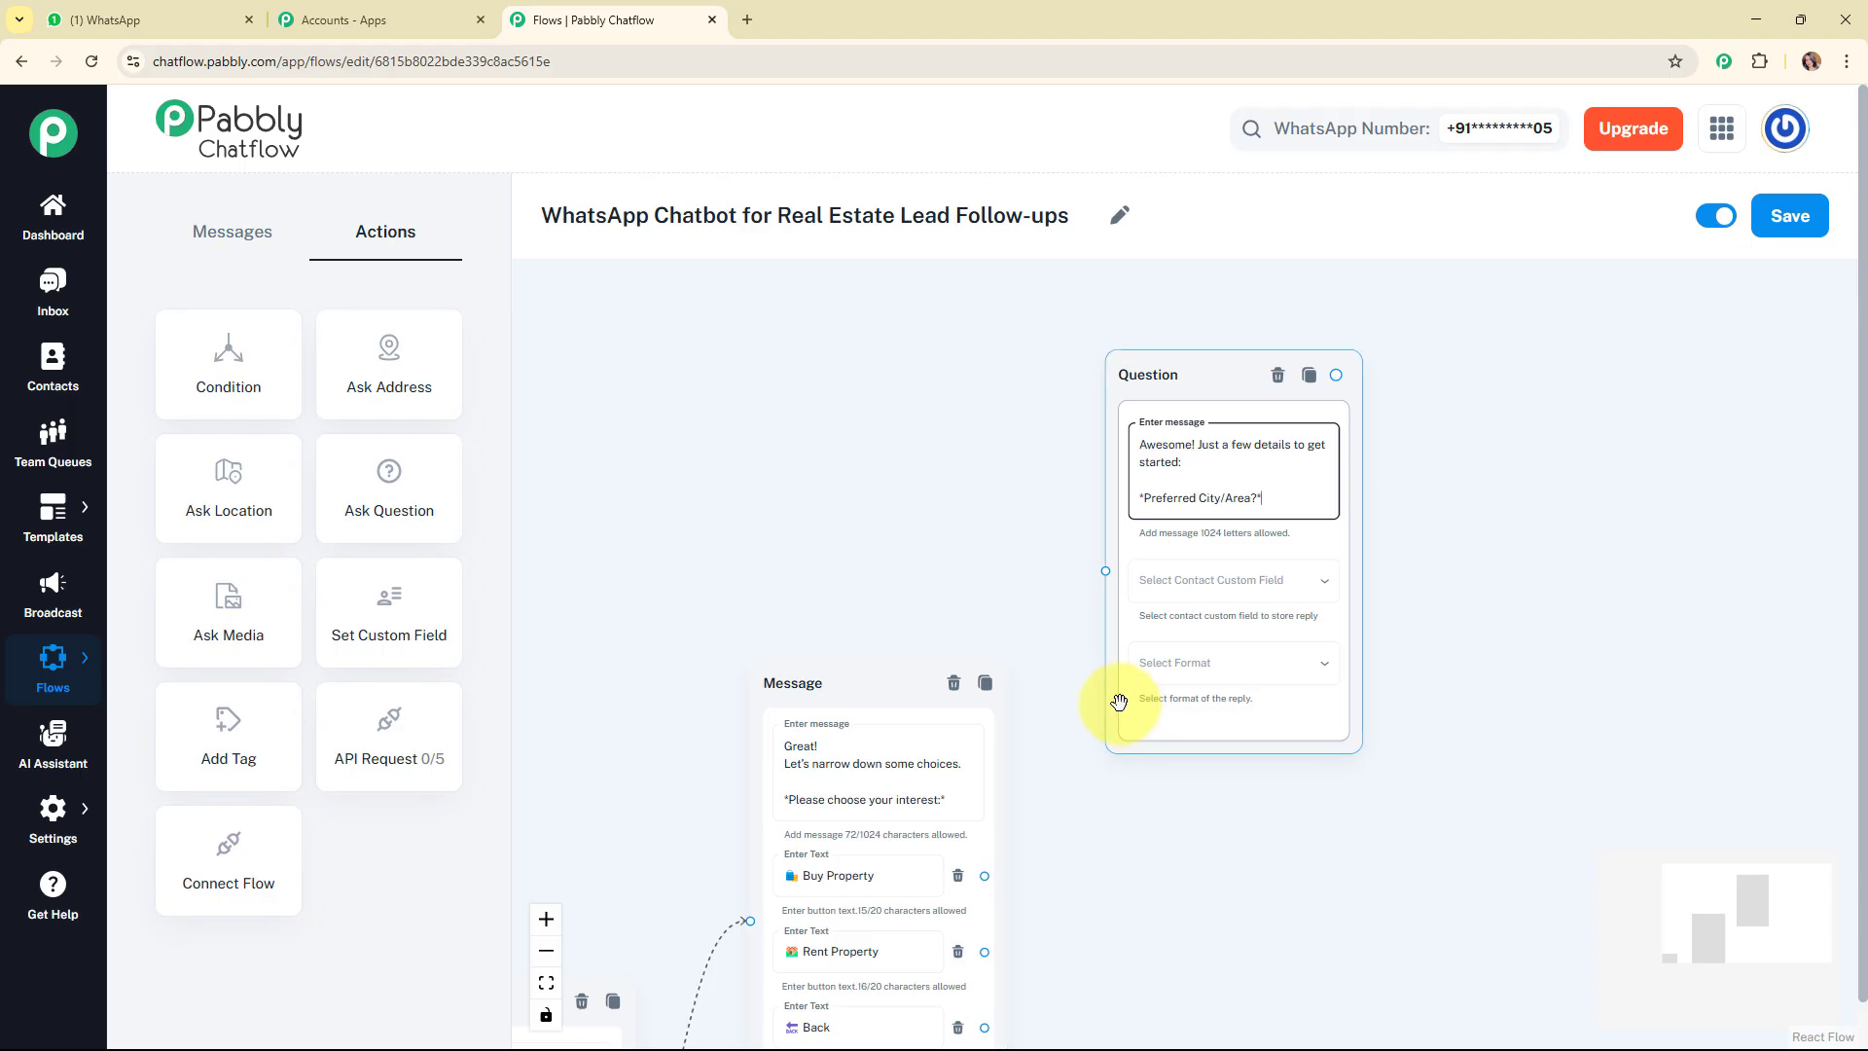
click(1237, 595)
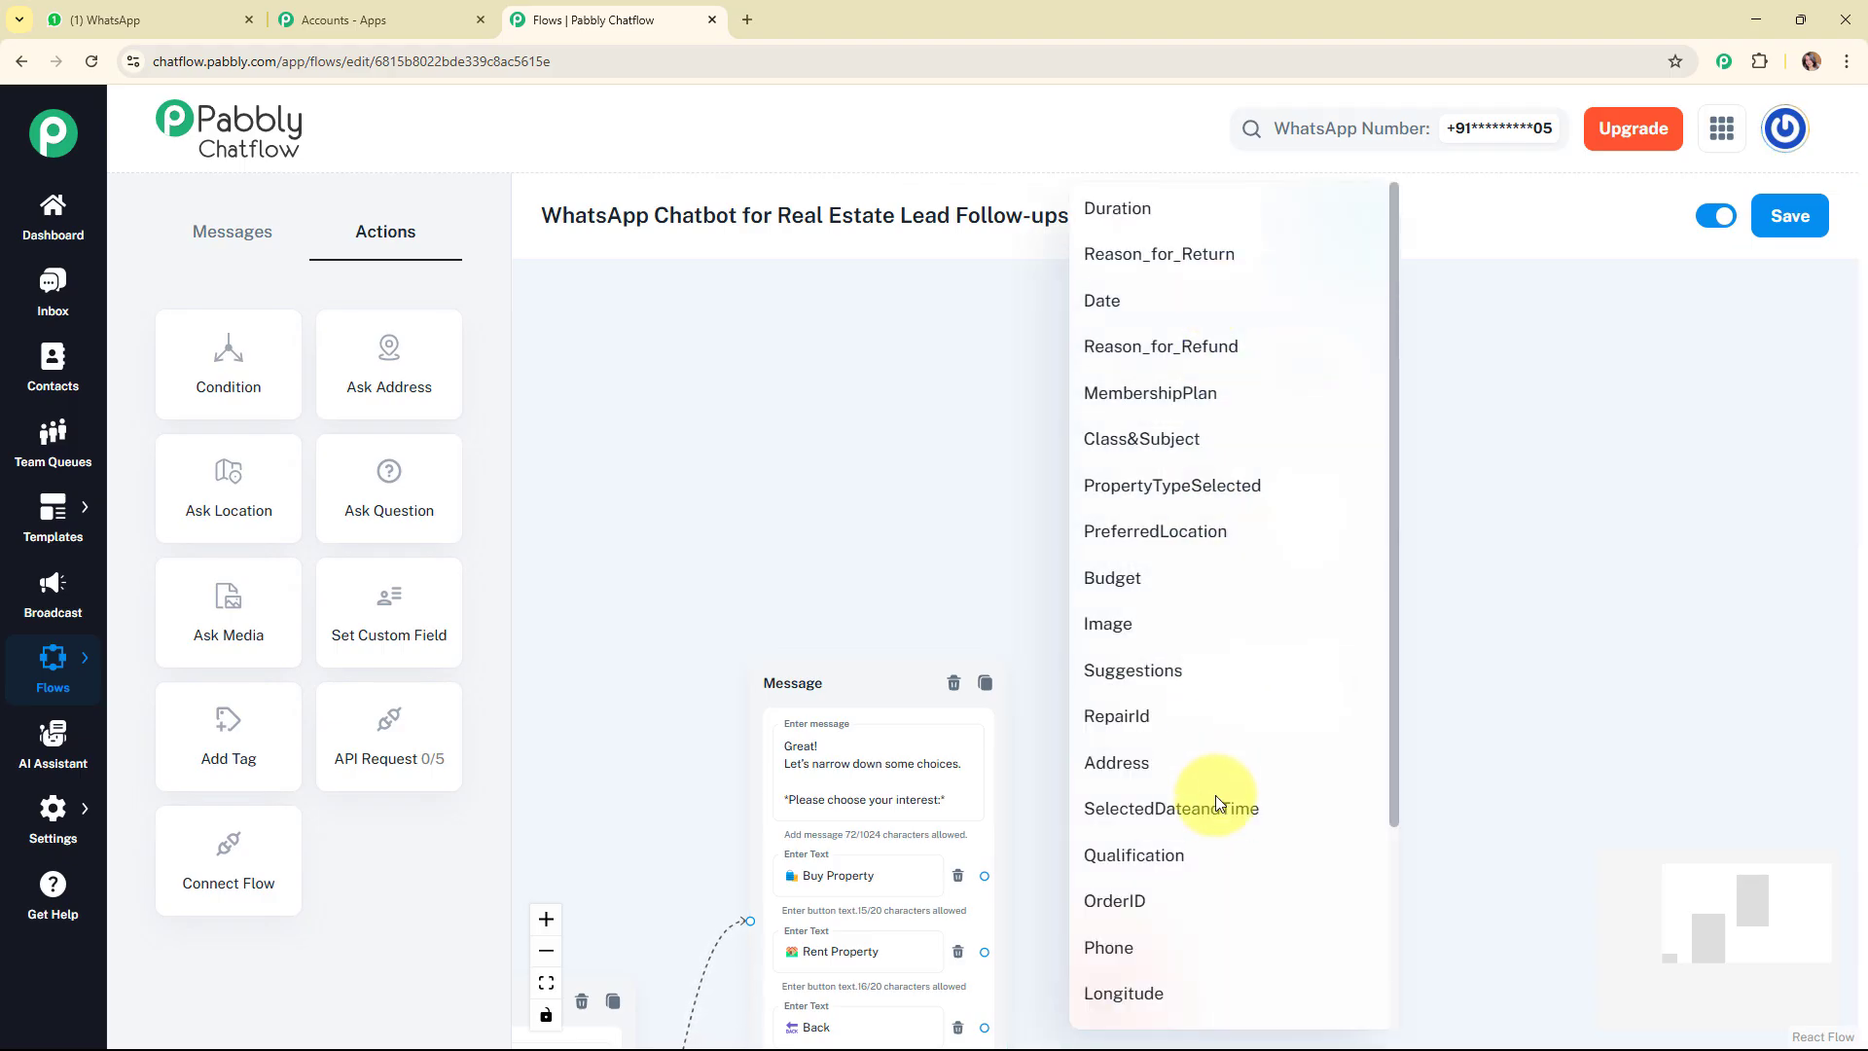
scroll(1184, 615, down, 2)
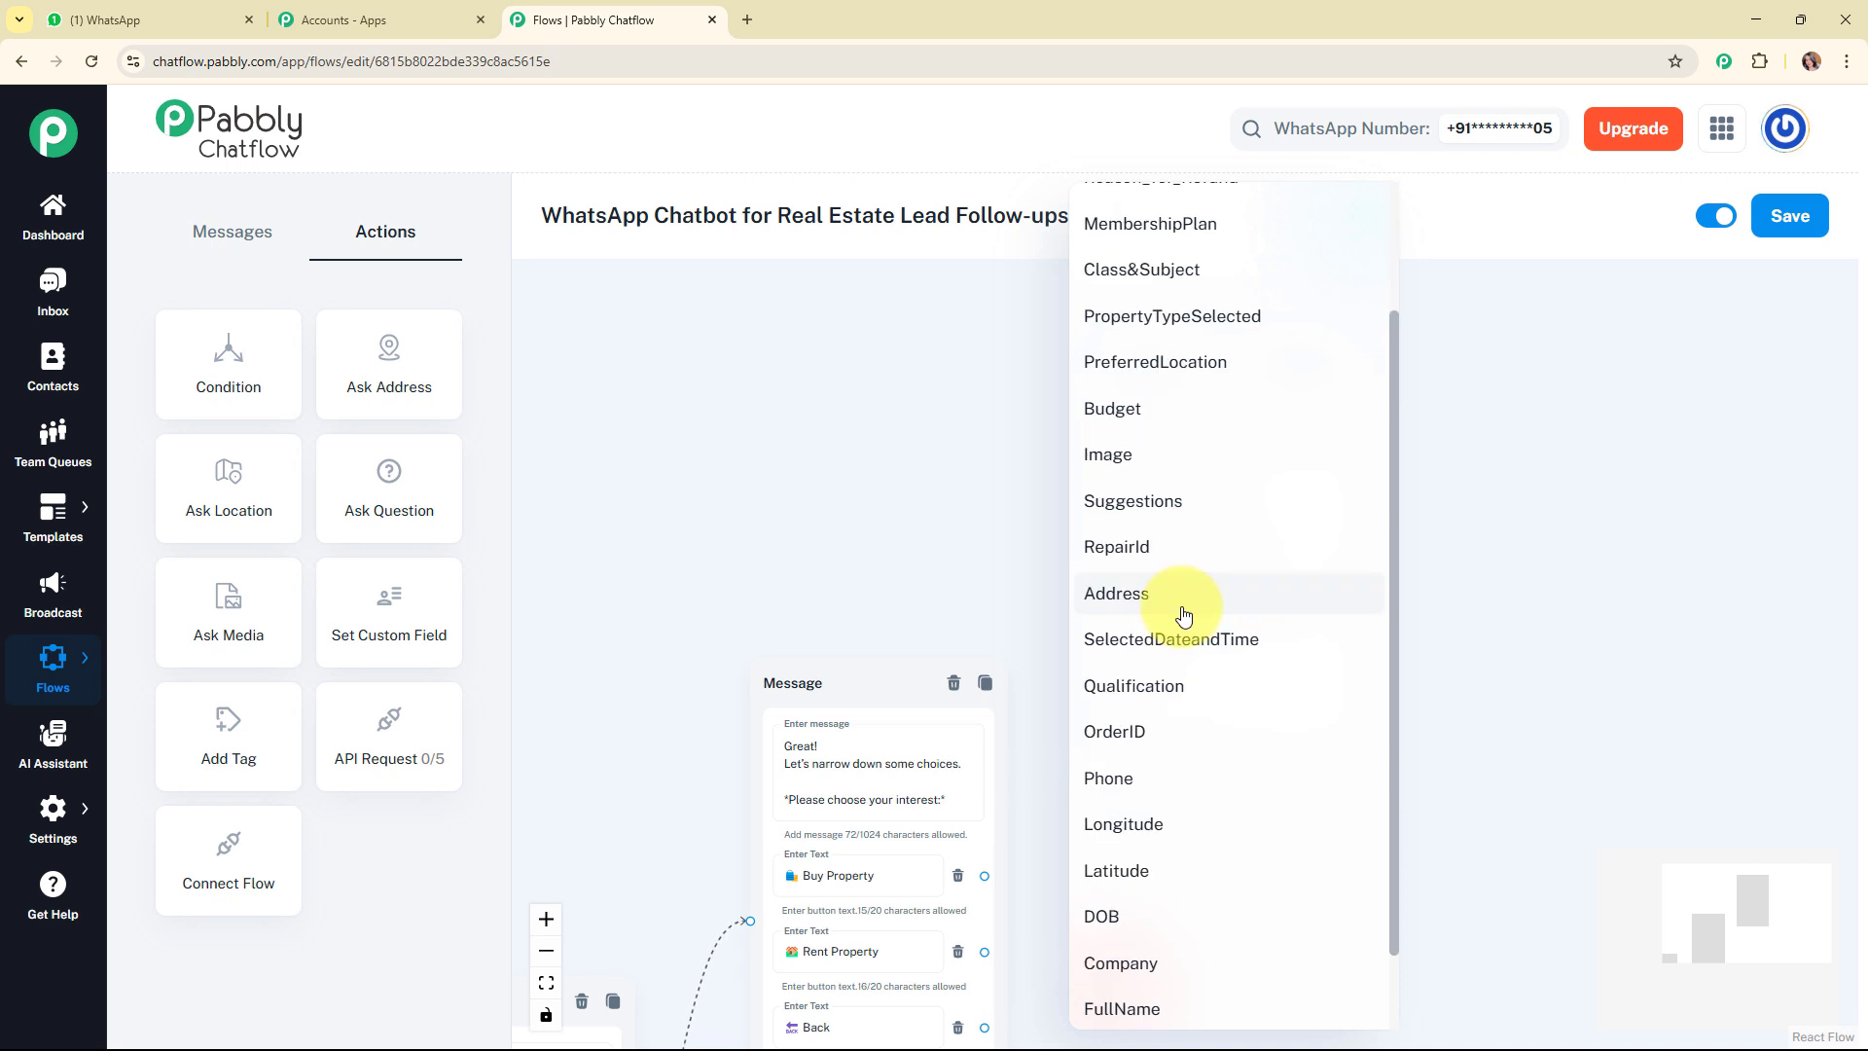
click(1184, 615)
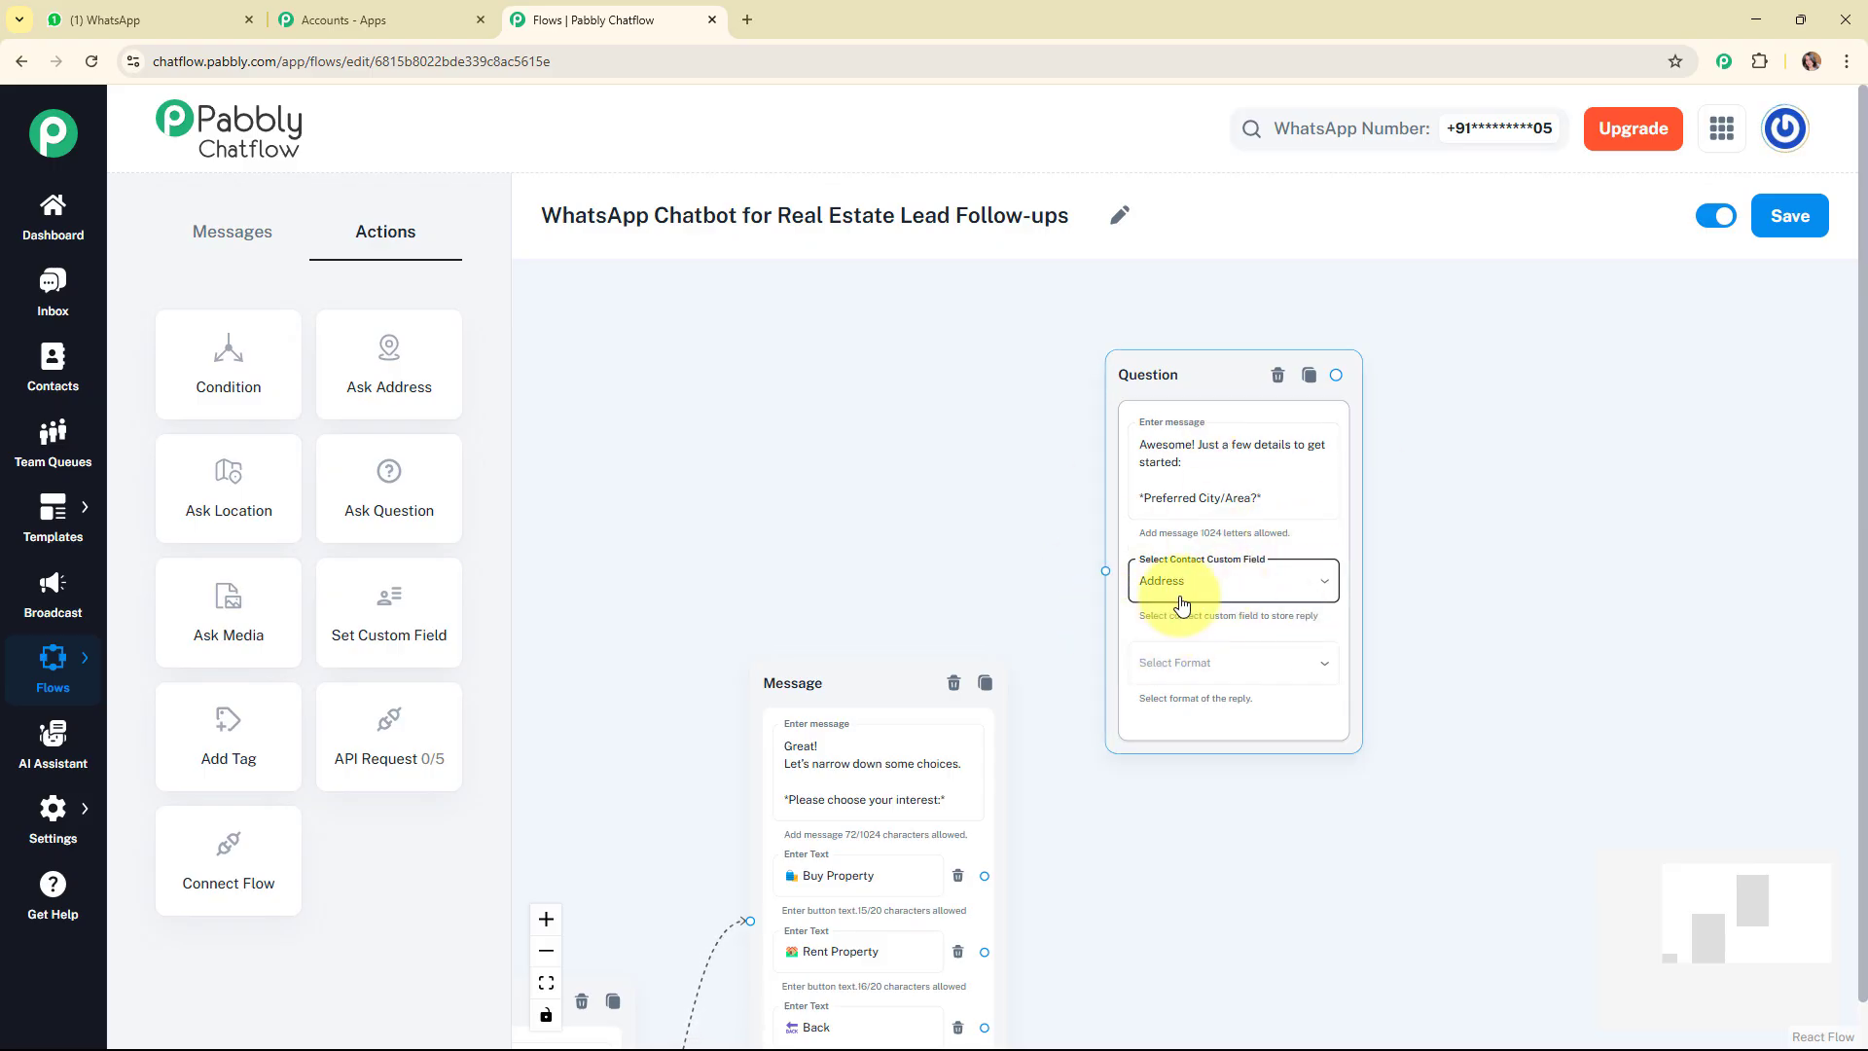
click(1236, 669)
click(1205, 755)
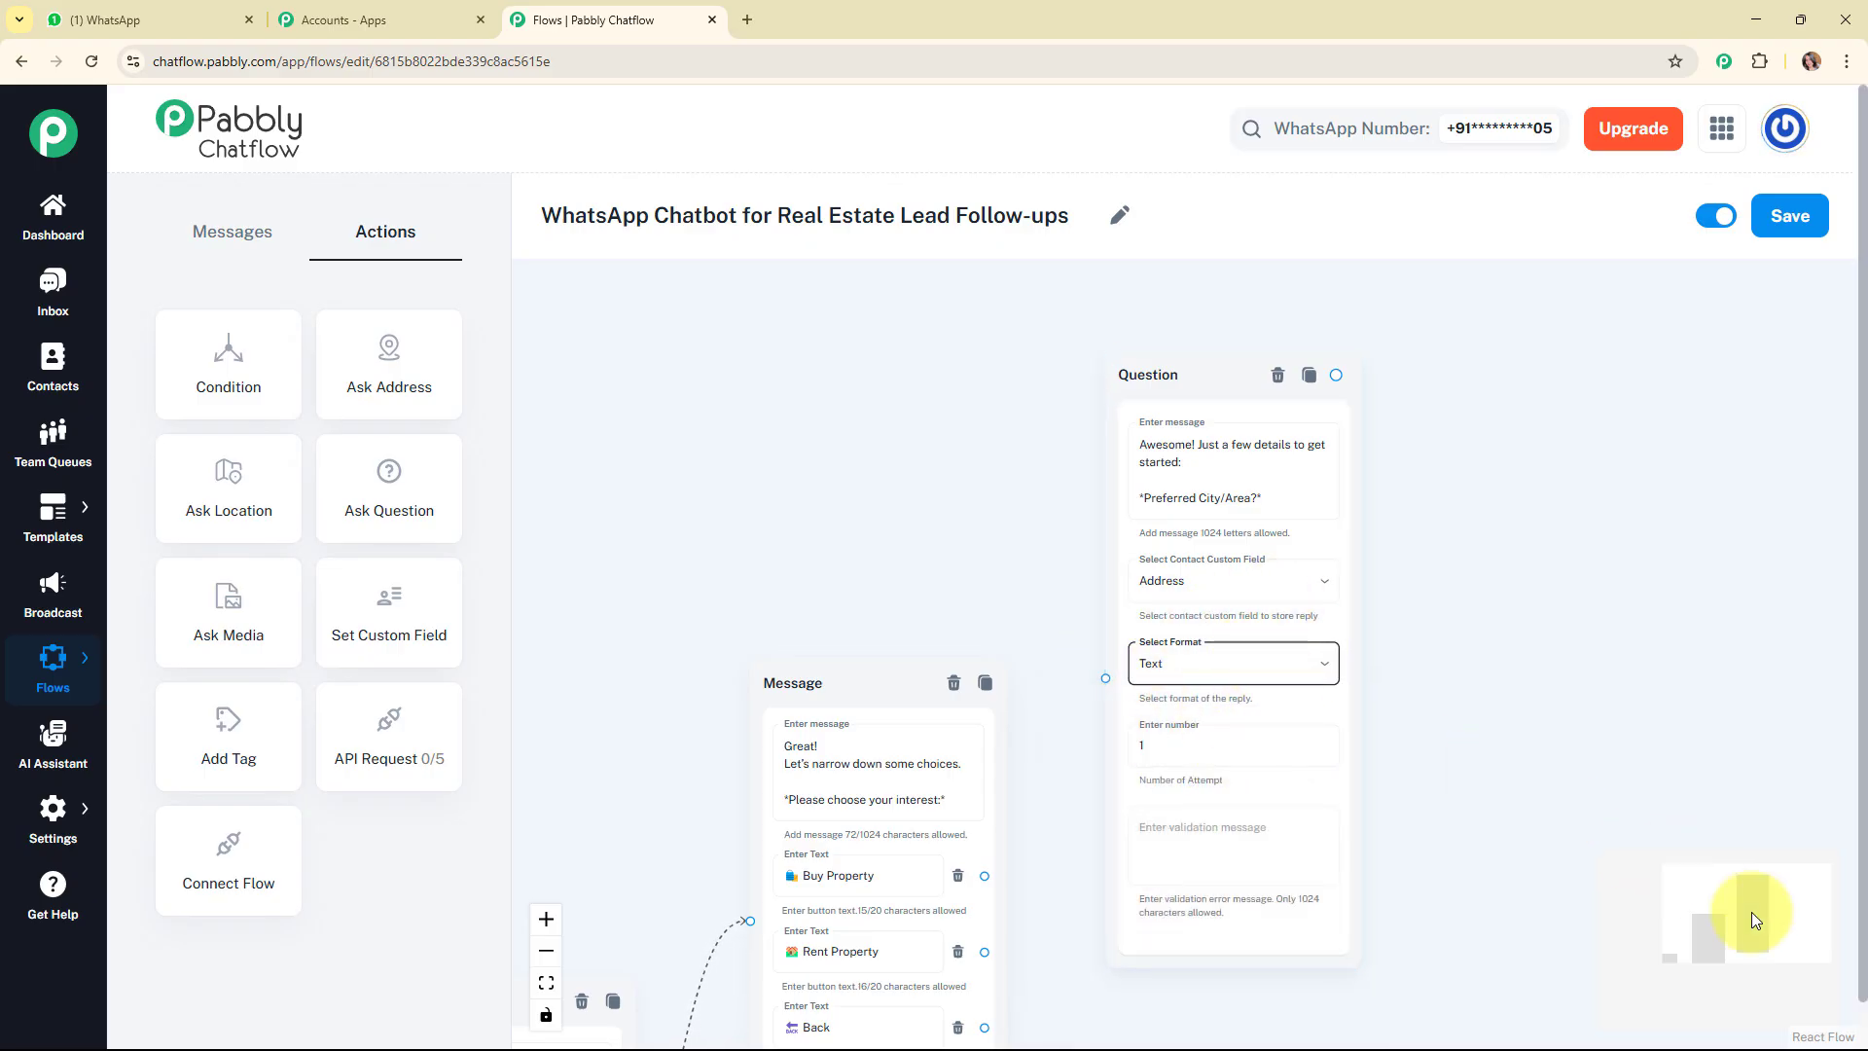
drag(1751, 912, 1771, 1035)
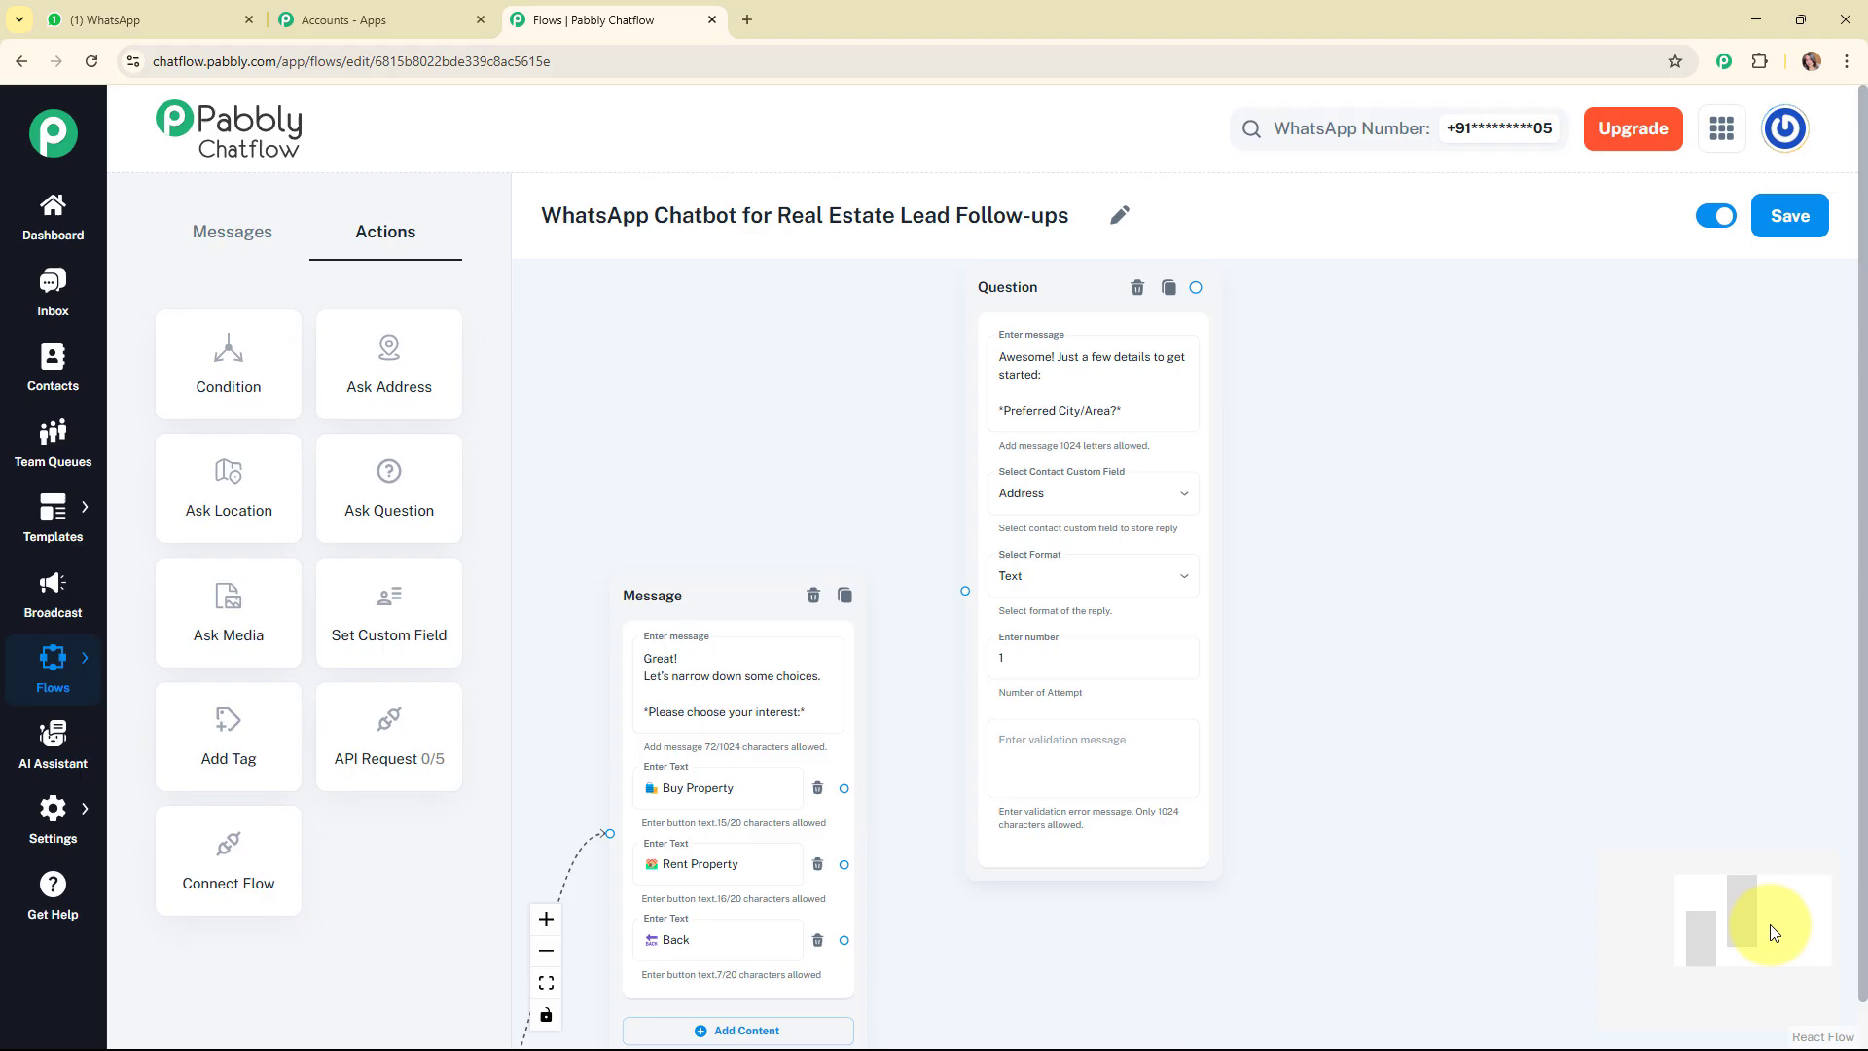
Connect the Buy Property button of the interest message to the preferred city question.
click(1080, 667)
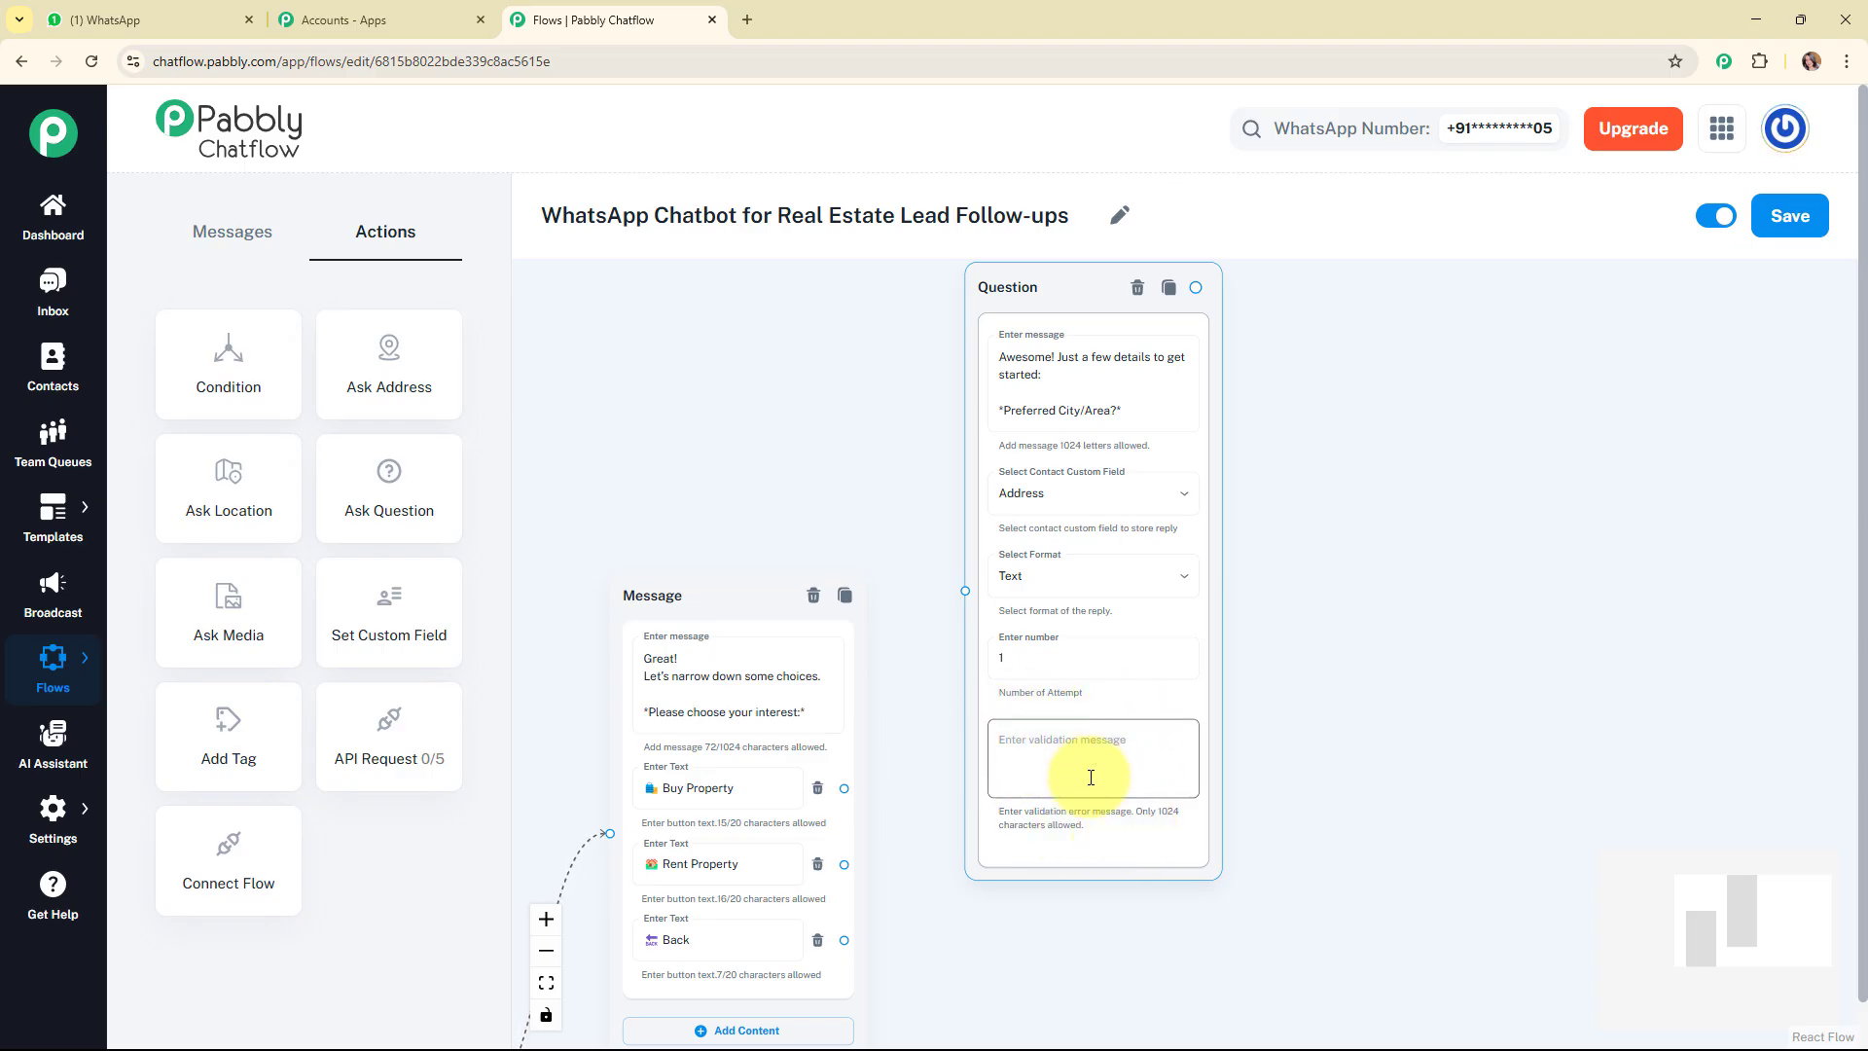
click(893, 774)
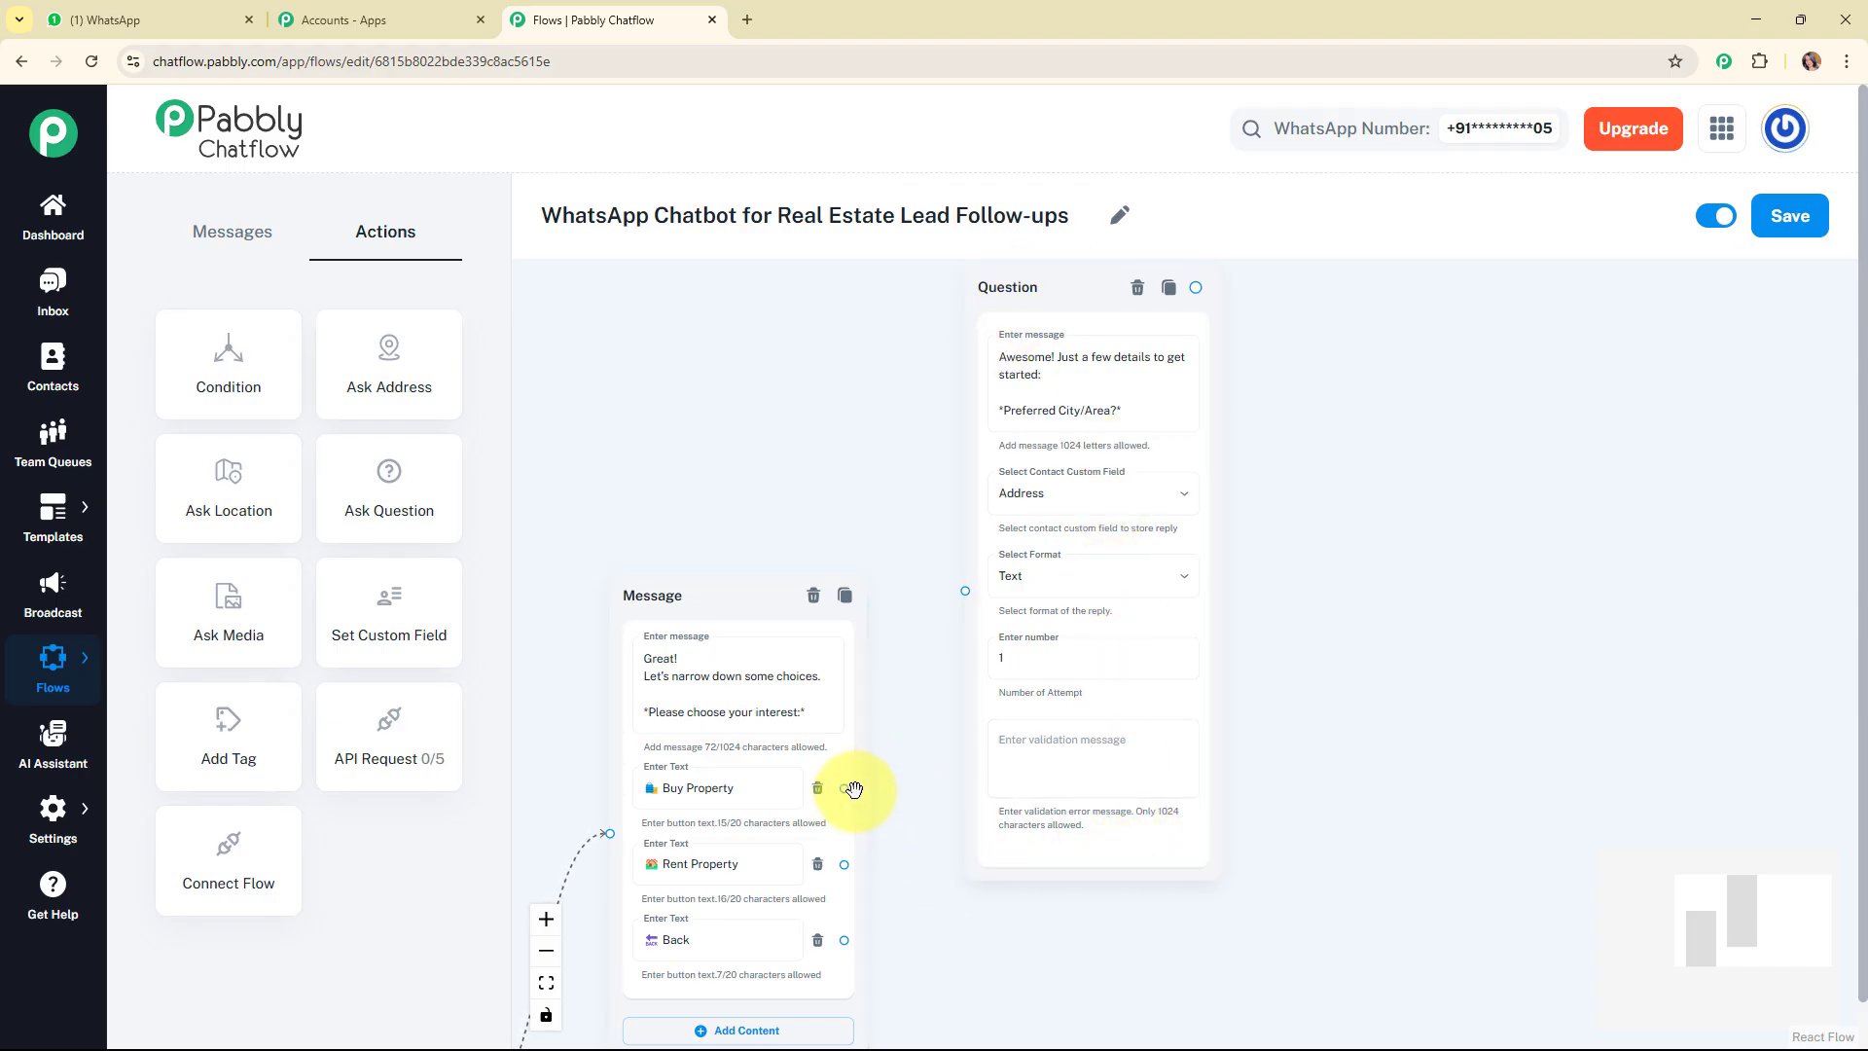
click(849, 789)
drag(844, 788, 966, 590)
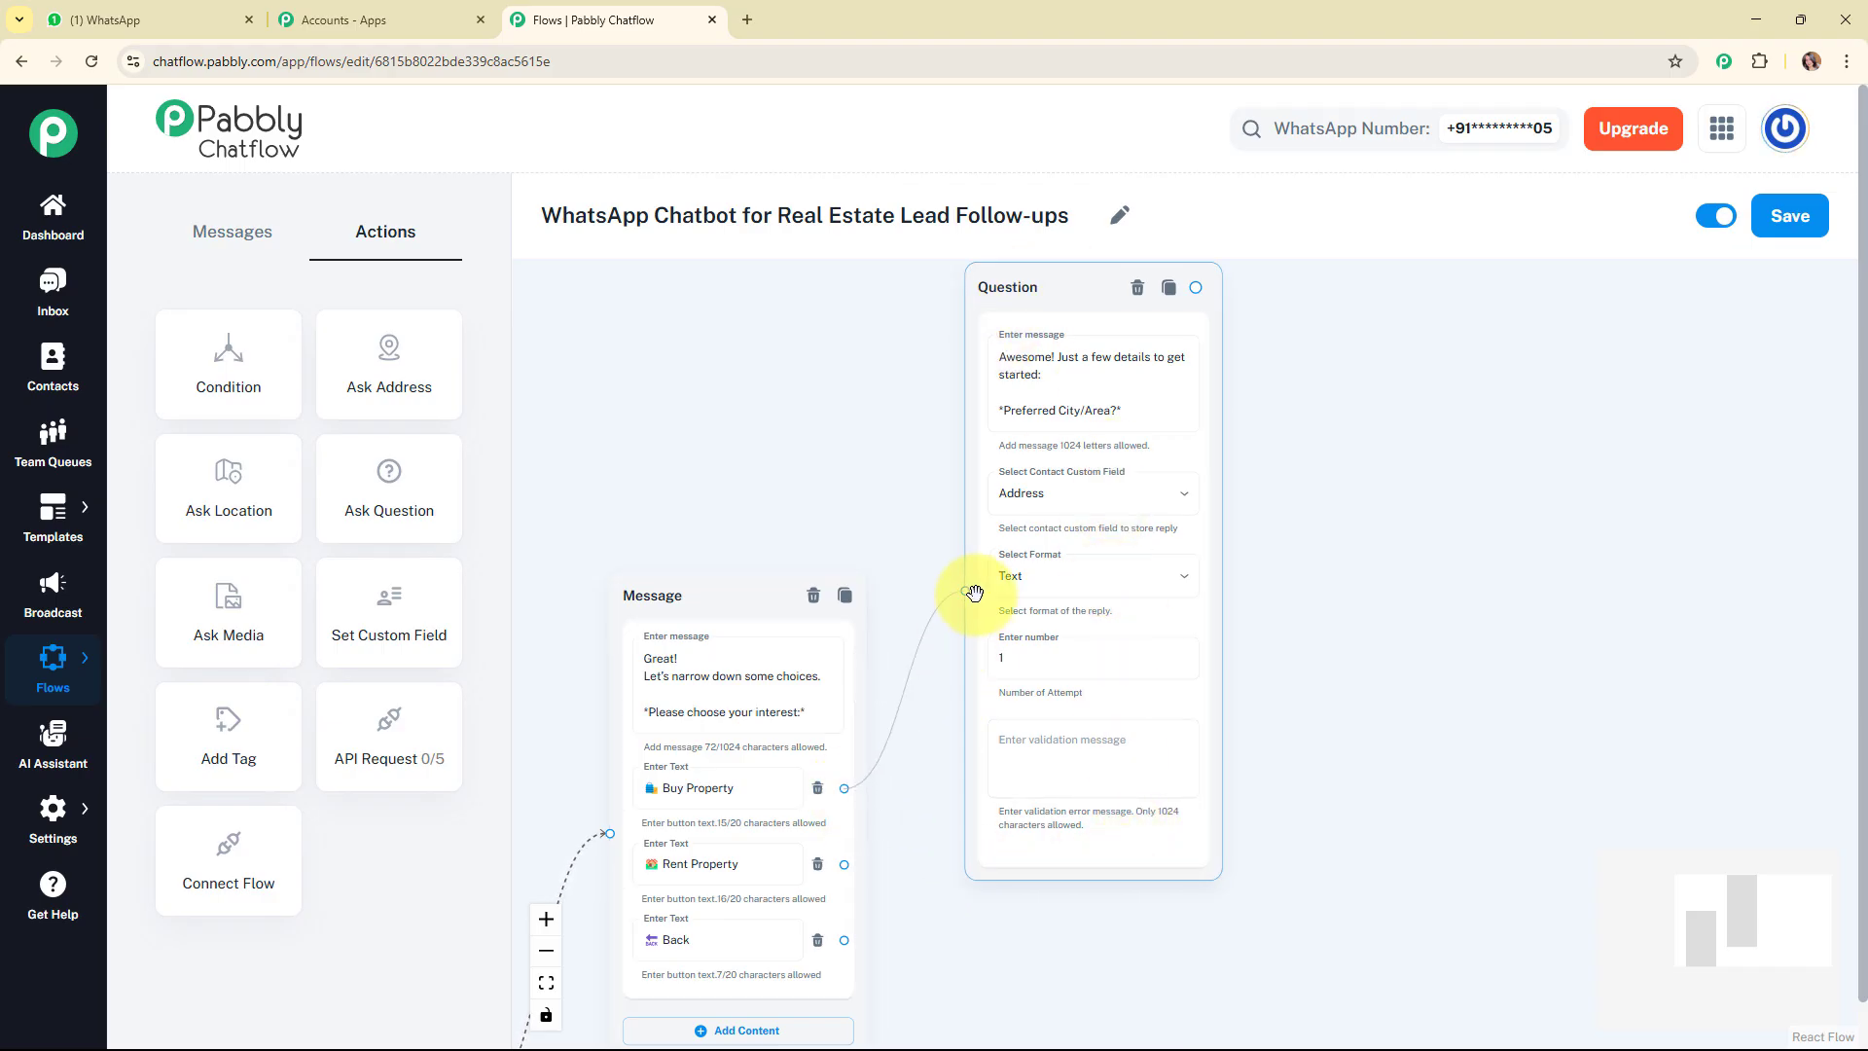
Add an Ask Question block reading "*Budget Range?*", store its reply in Budget with Text format, and connect the preferred city question to it.
drag(1753, 938, 1774, 927)
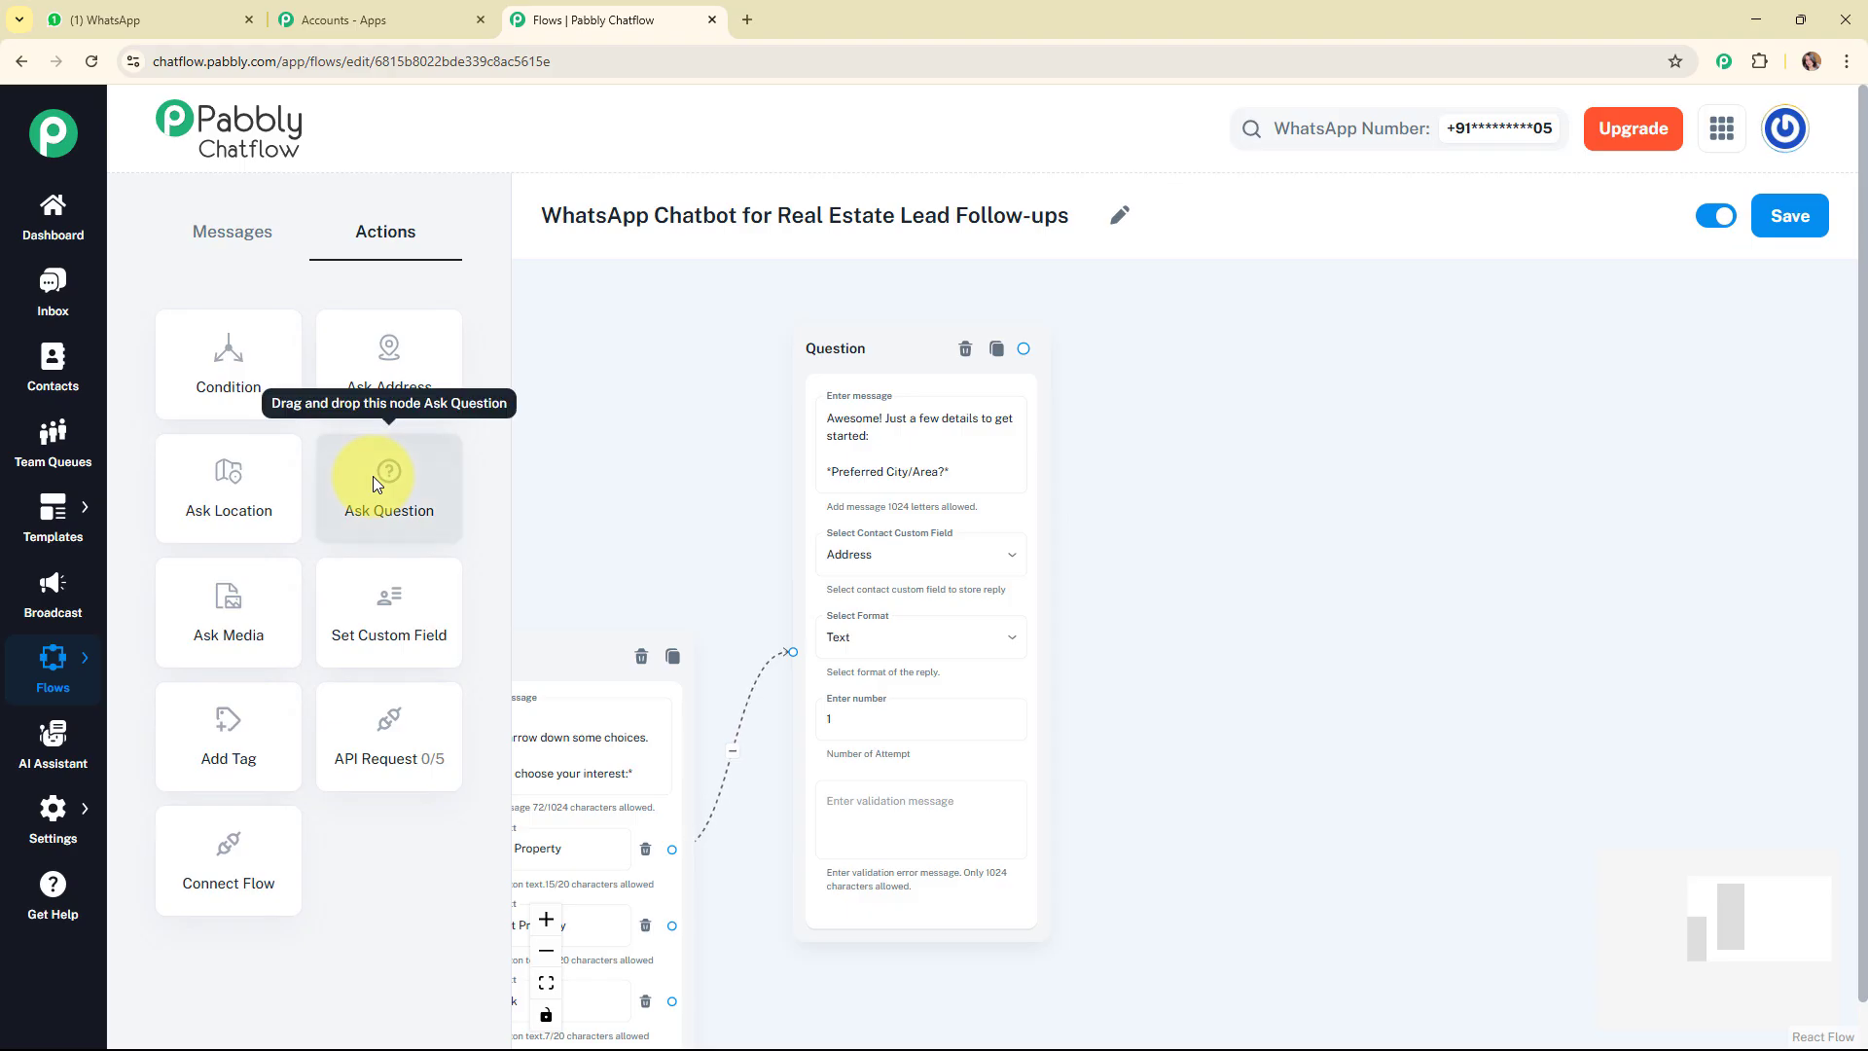
drag(373, 481, 1168, 474)
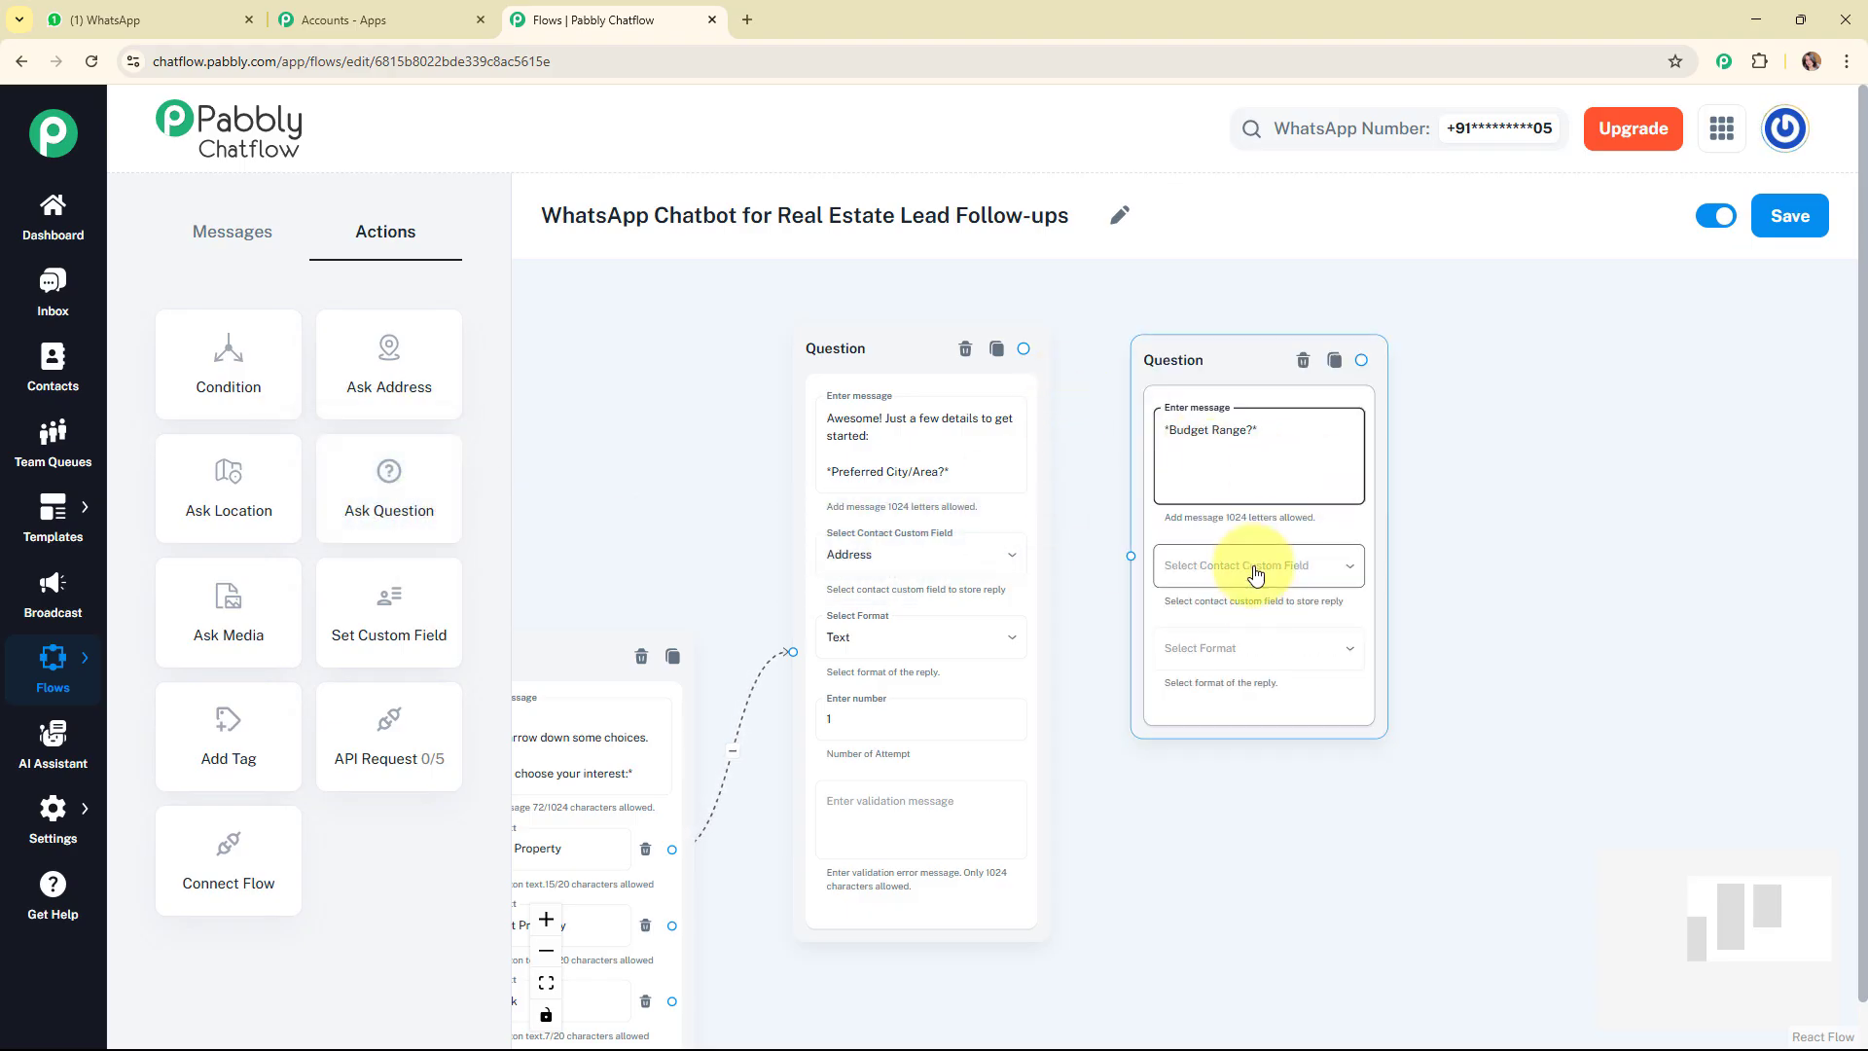
click(1253, 569)
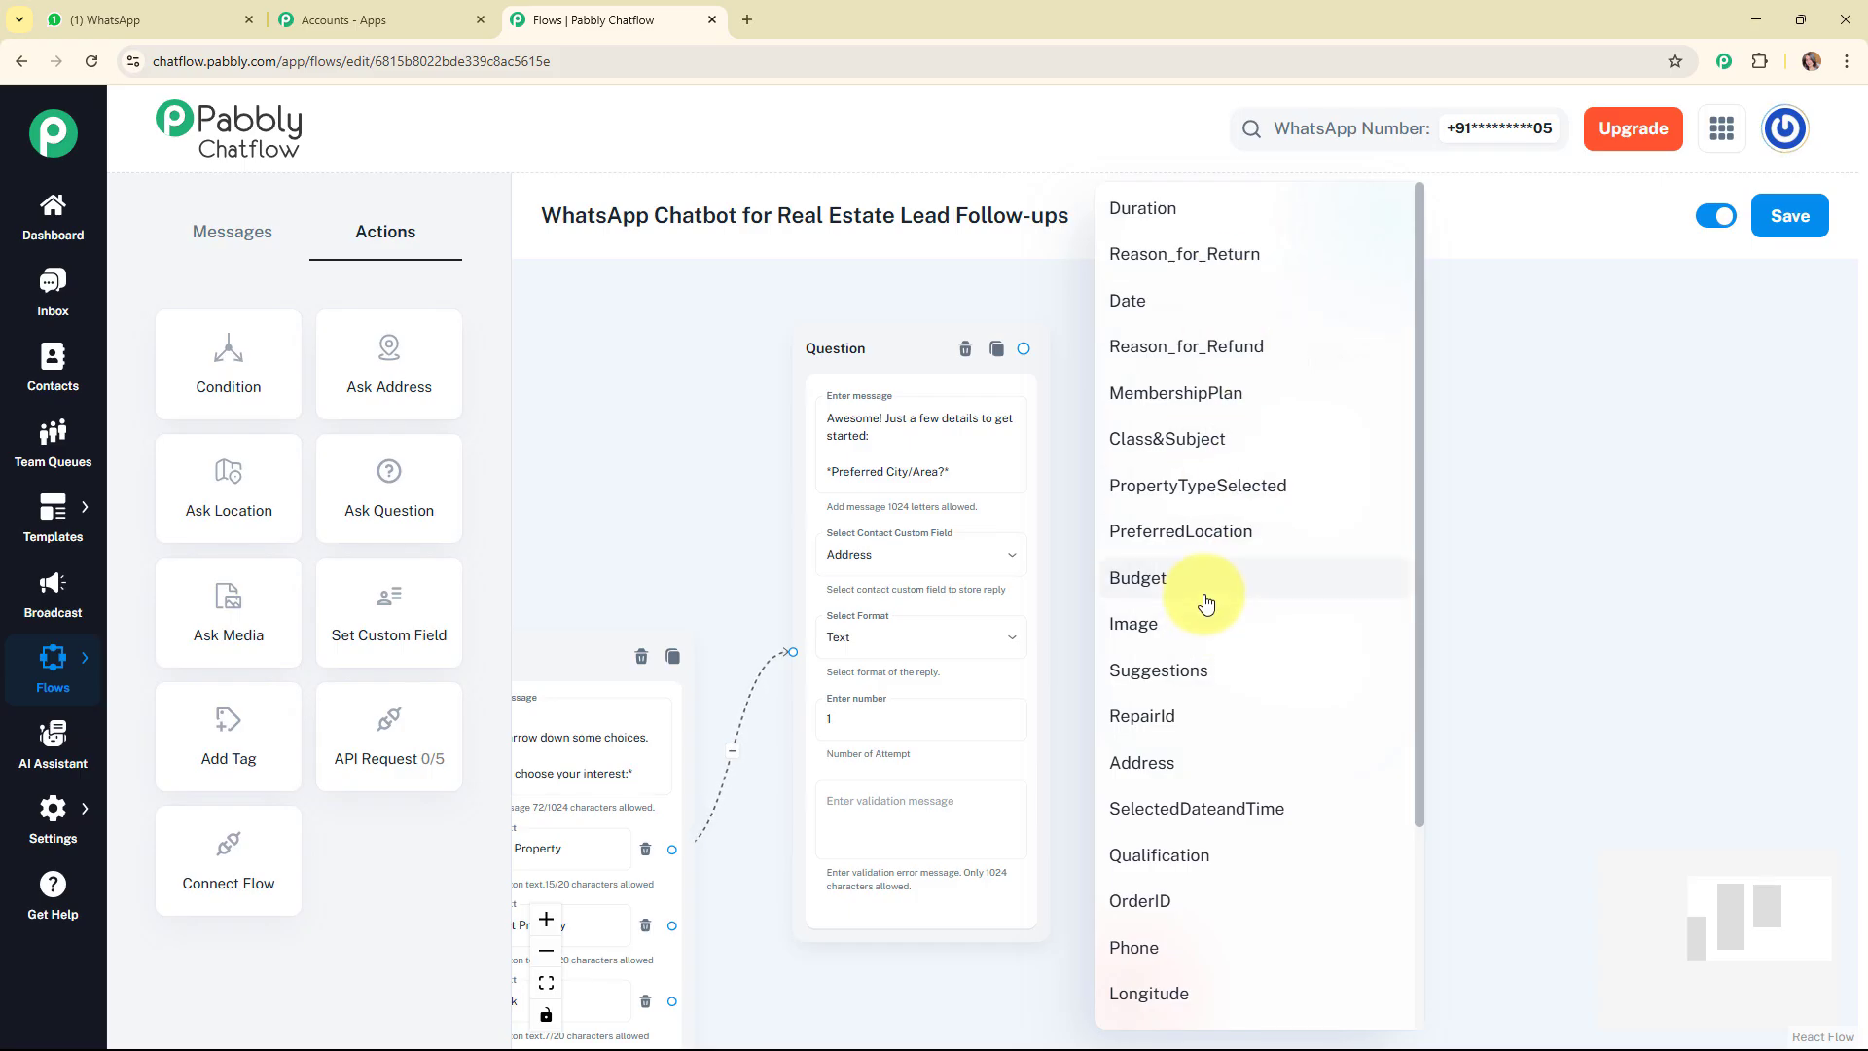
click(1204, 596)
click(1289, 650)
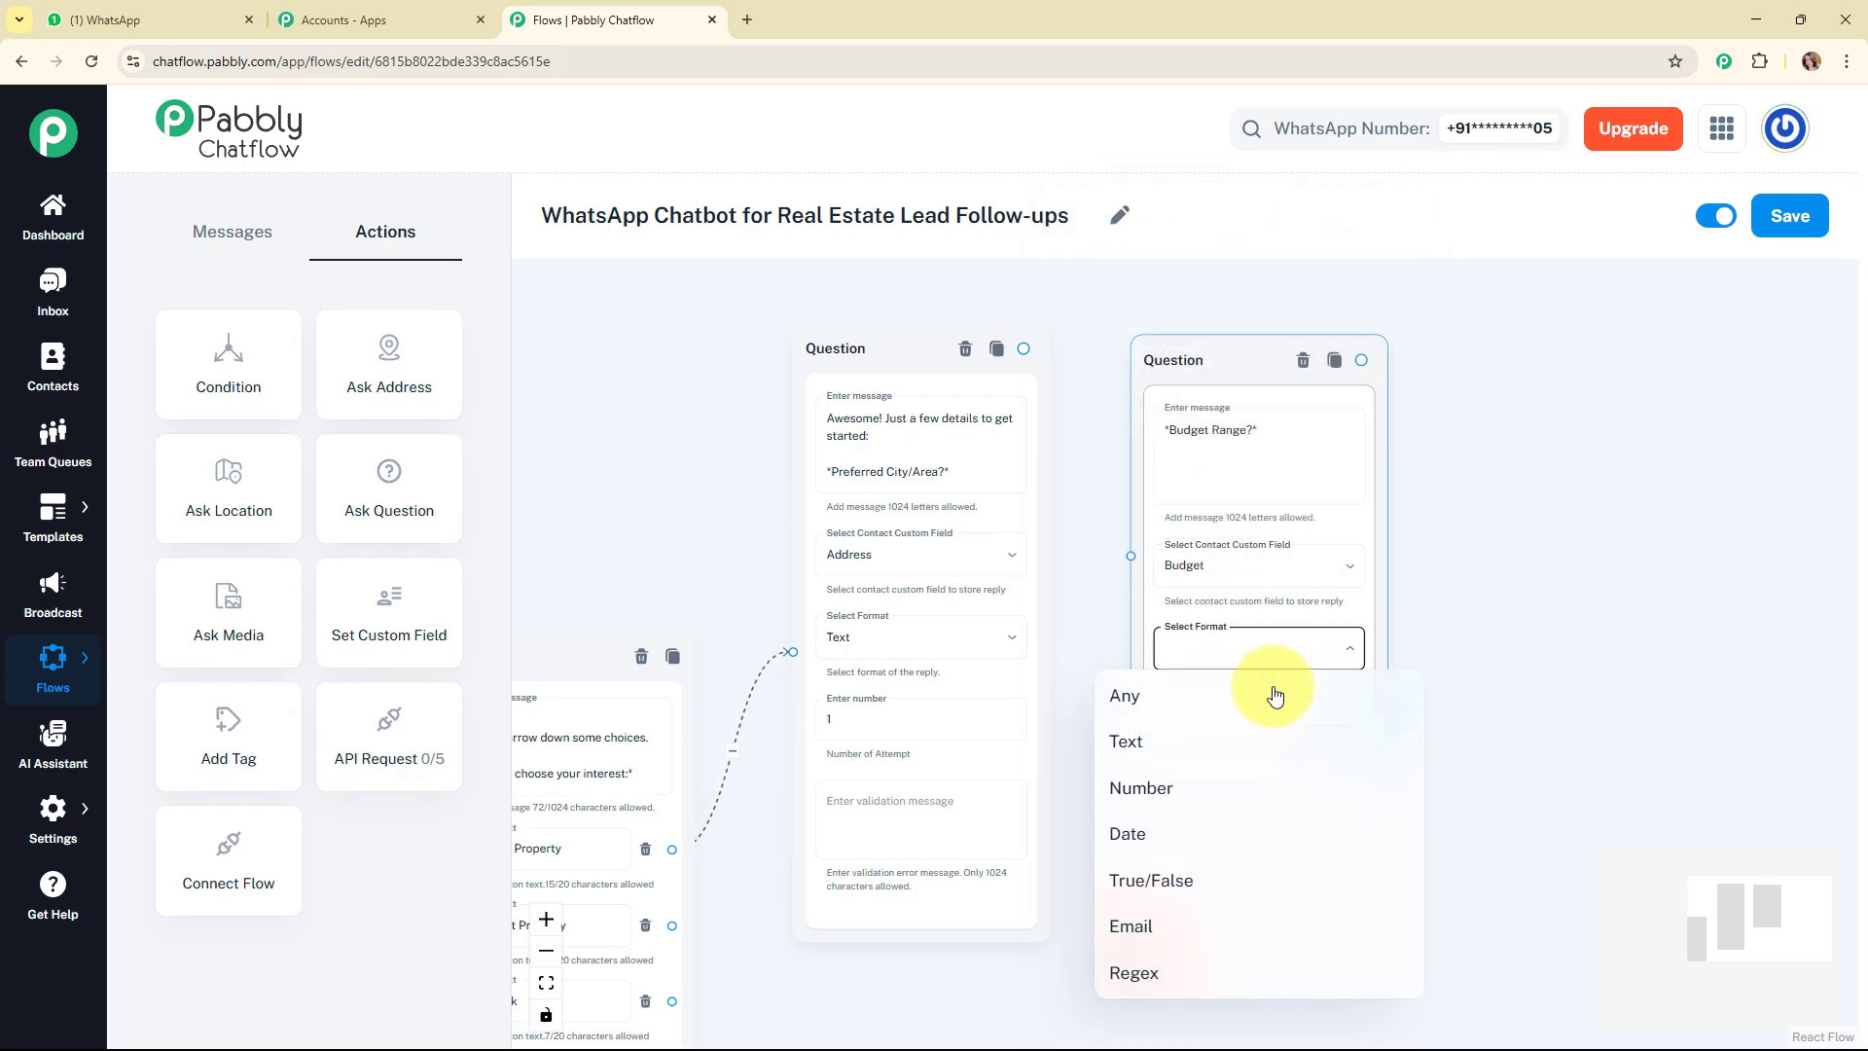
click(1275, 738)
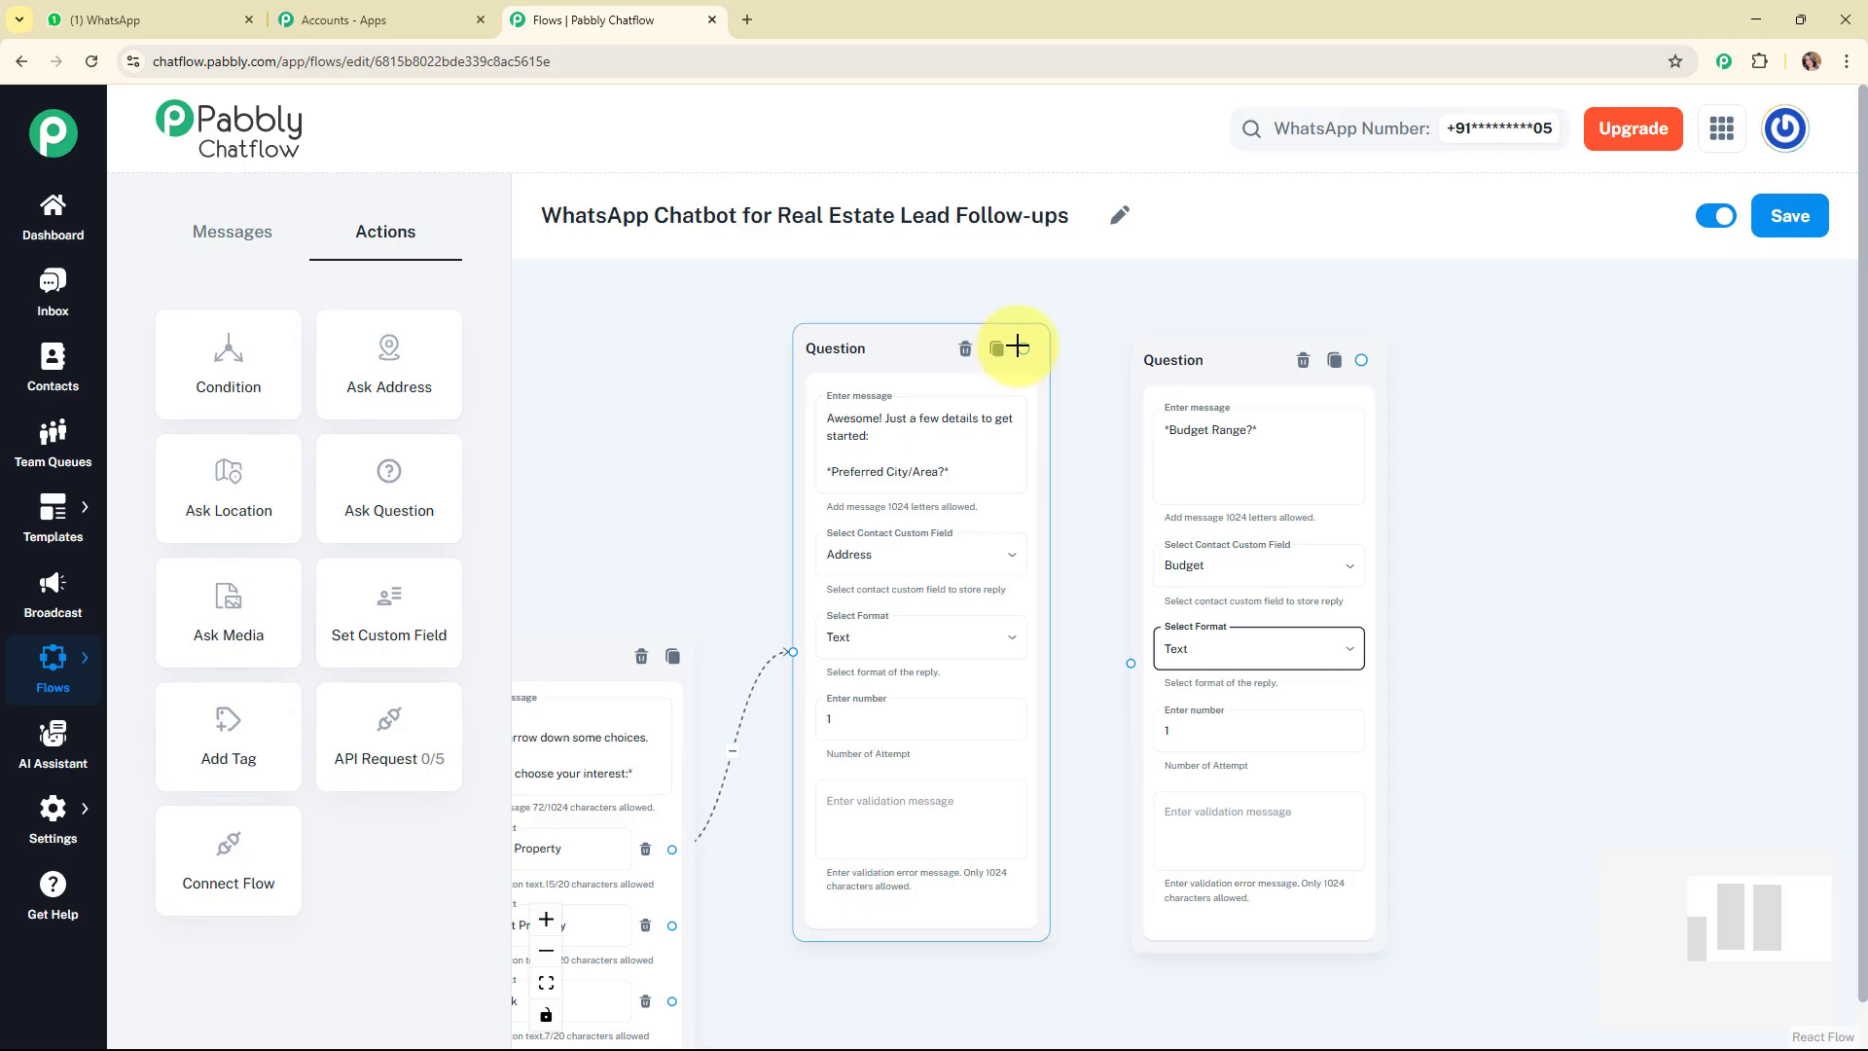
drag(1023, 349, 1138, 665)
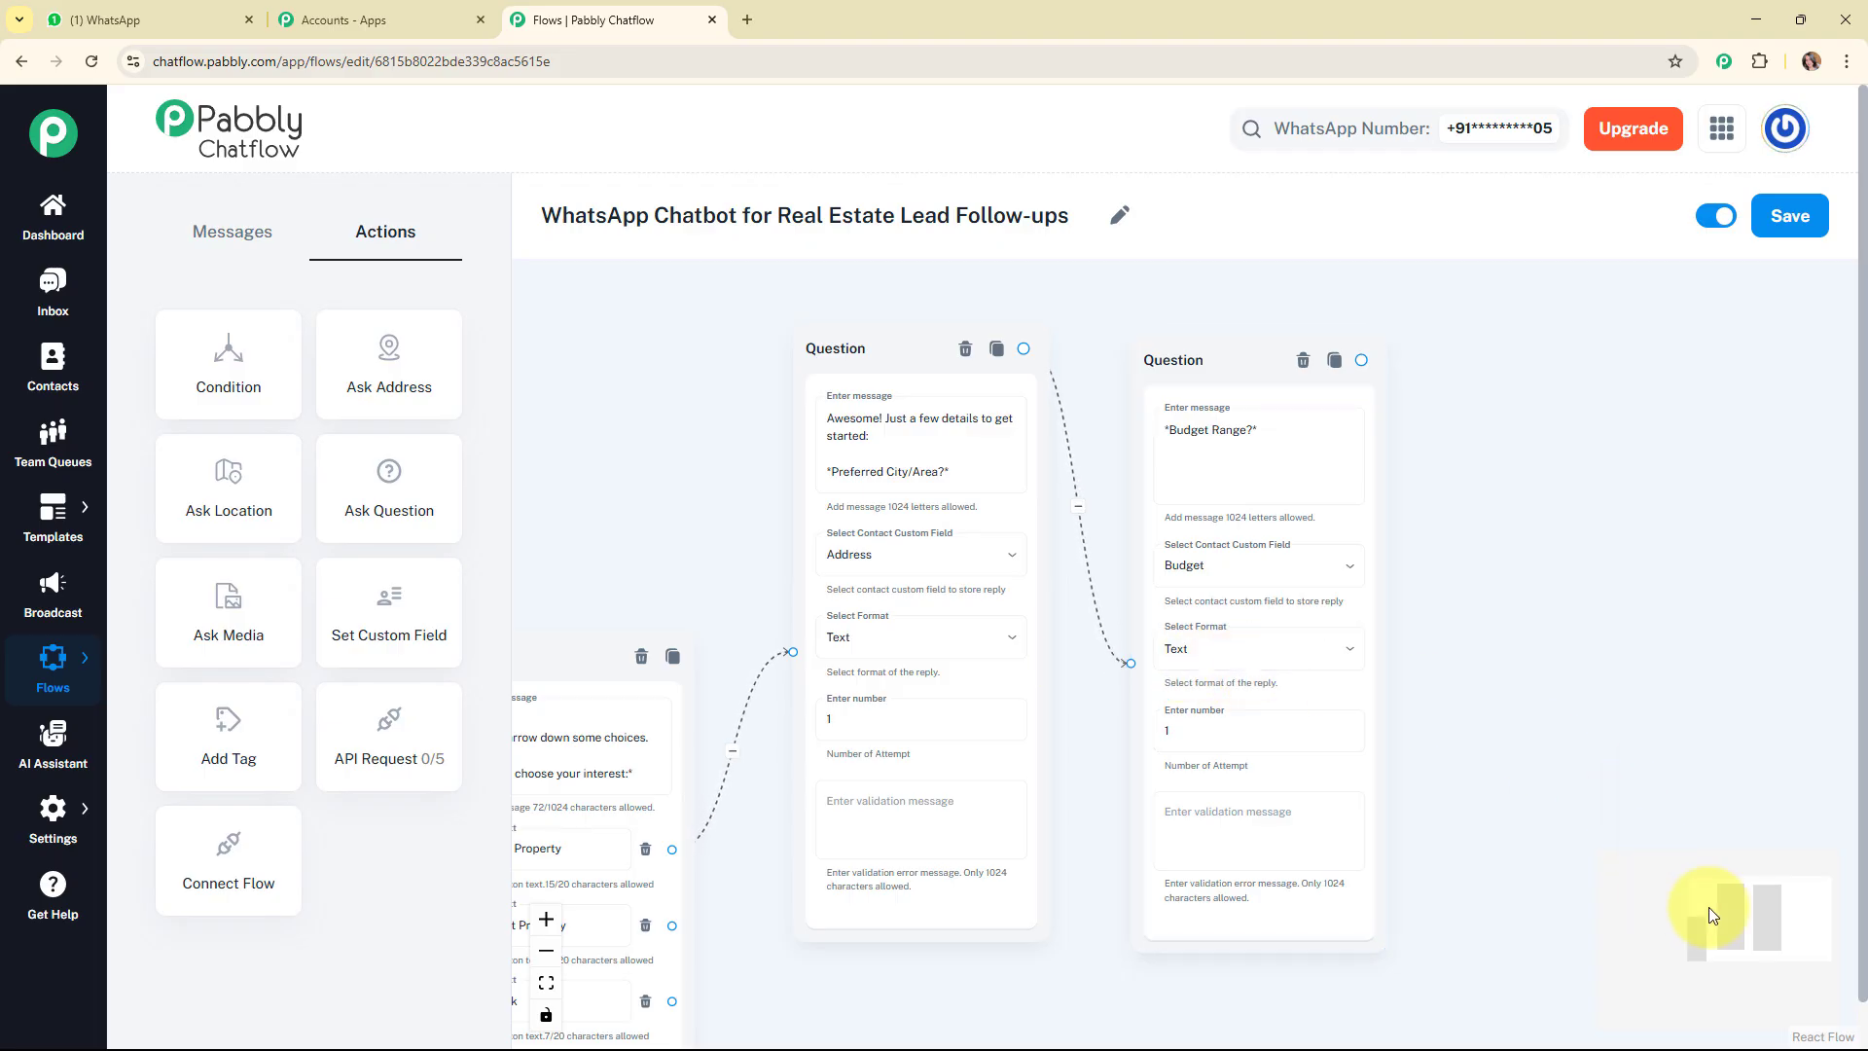
Add another Ask Question block beyond the budget question, reading "*Type (Flat, Villa, Plot)?*".
drag(1710, 907, 1748, 901)
drag(893, 422, 897, 409)
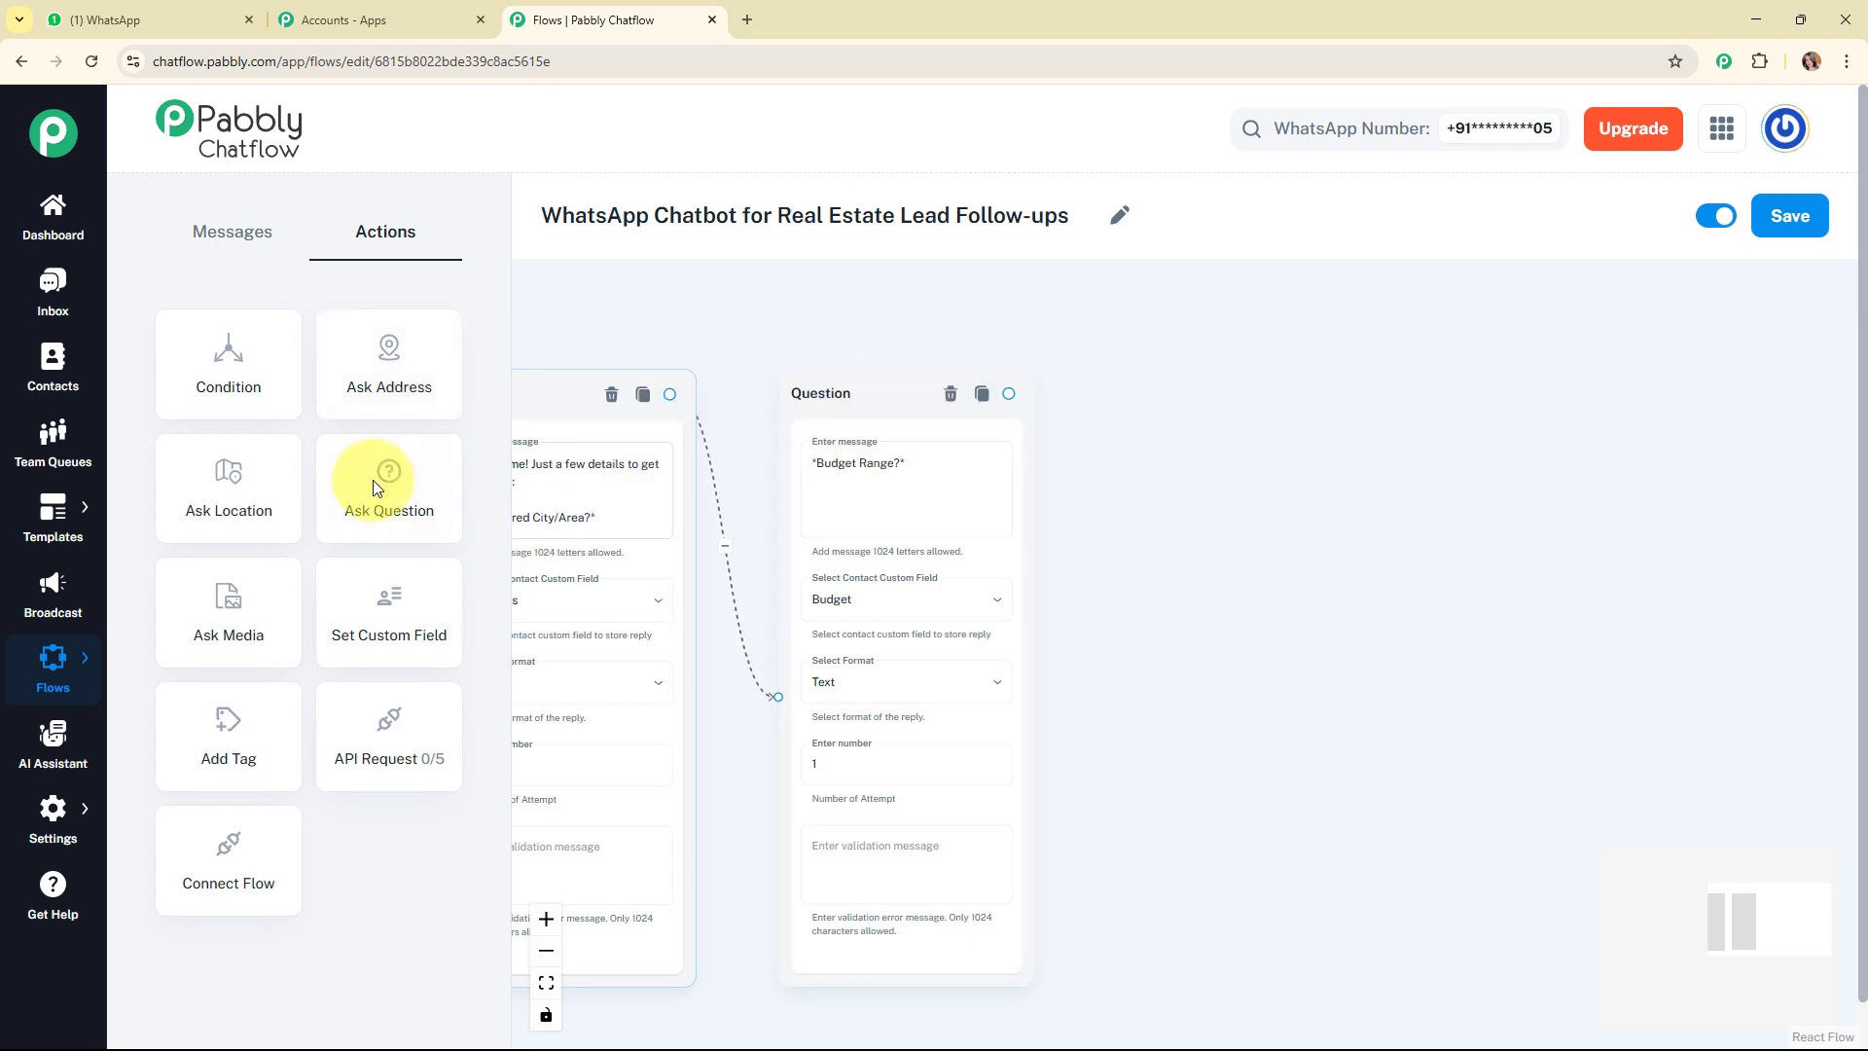
drag(376, 487, 1109, 376)
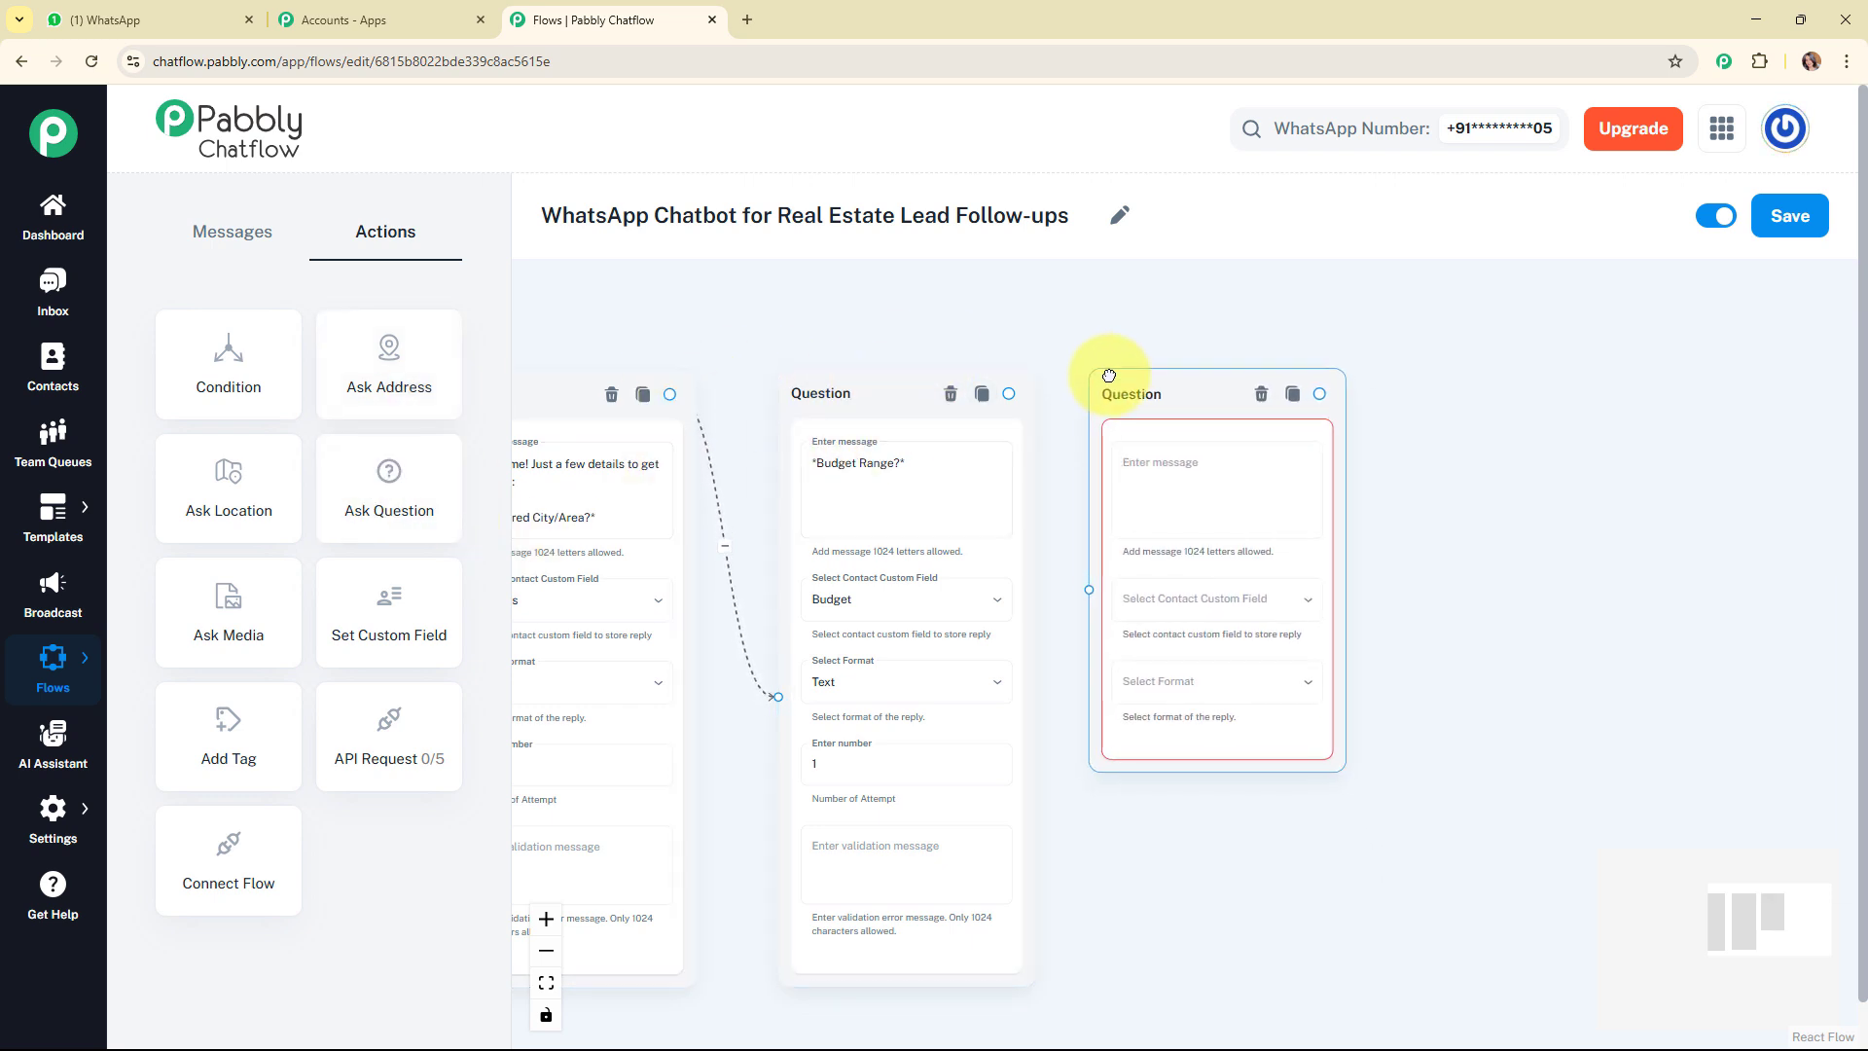
click(1120, 492)
text(*Type (Flat, Villa, Plot)?*)
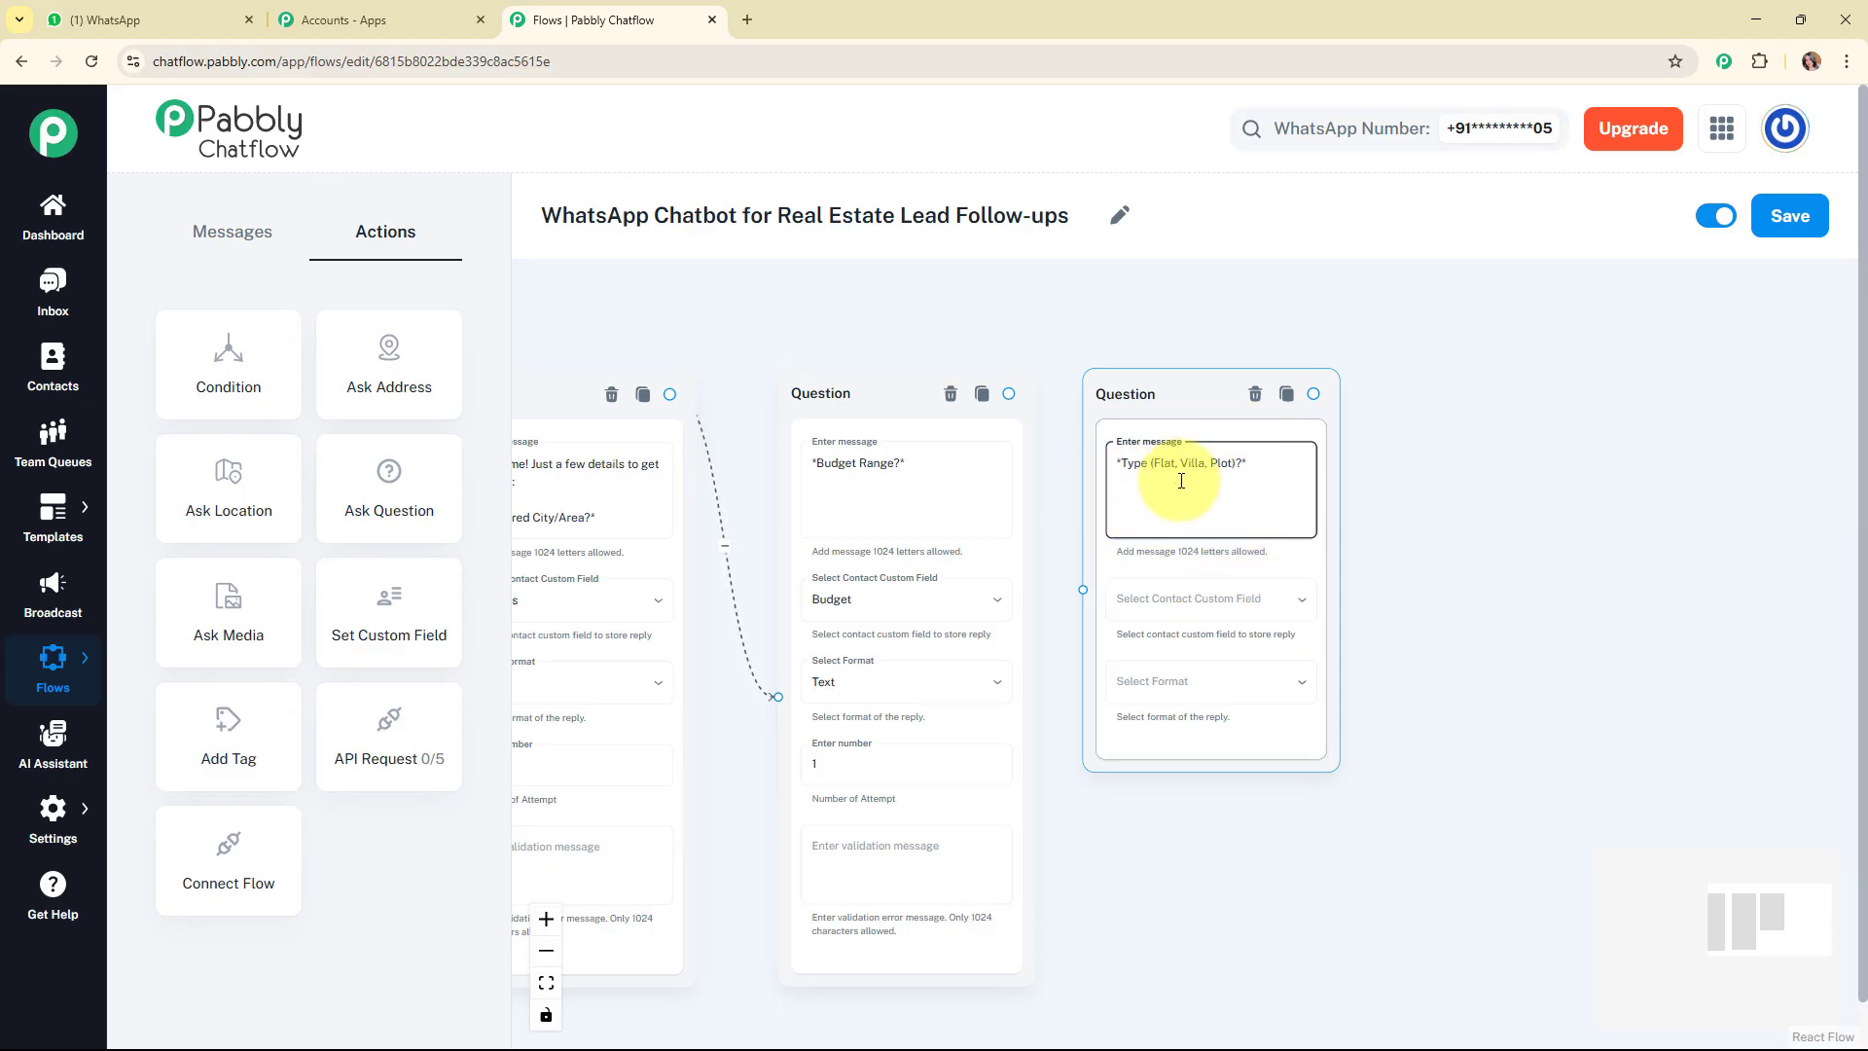
Store the reply to the property type question in the PropertyTypeSelected custom field and set its format to Text.
click(1205, 609)
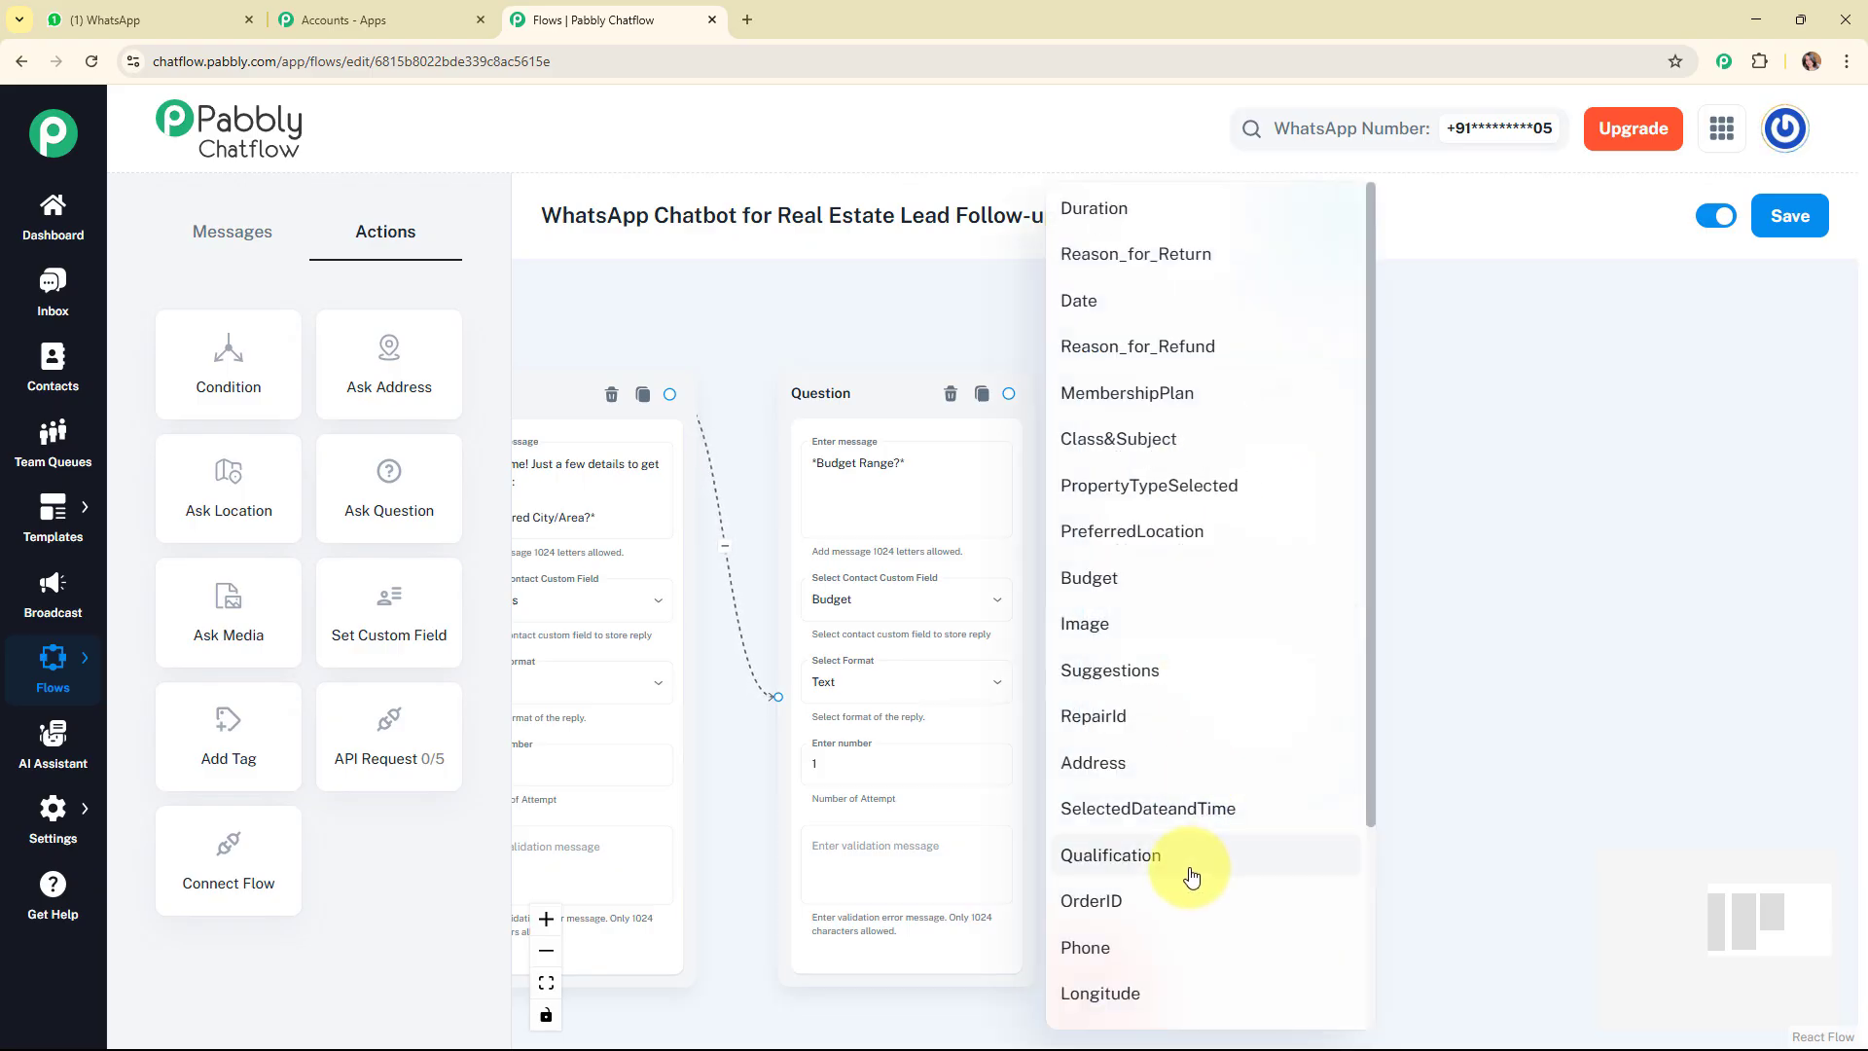
click(1180, 481)
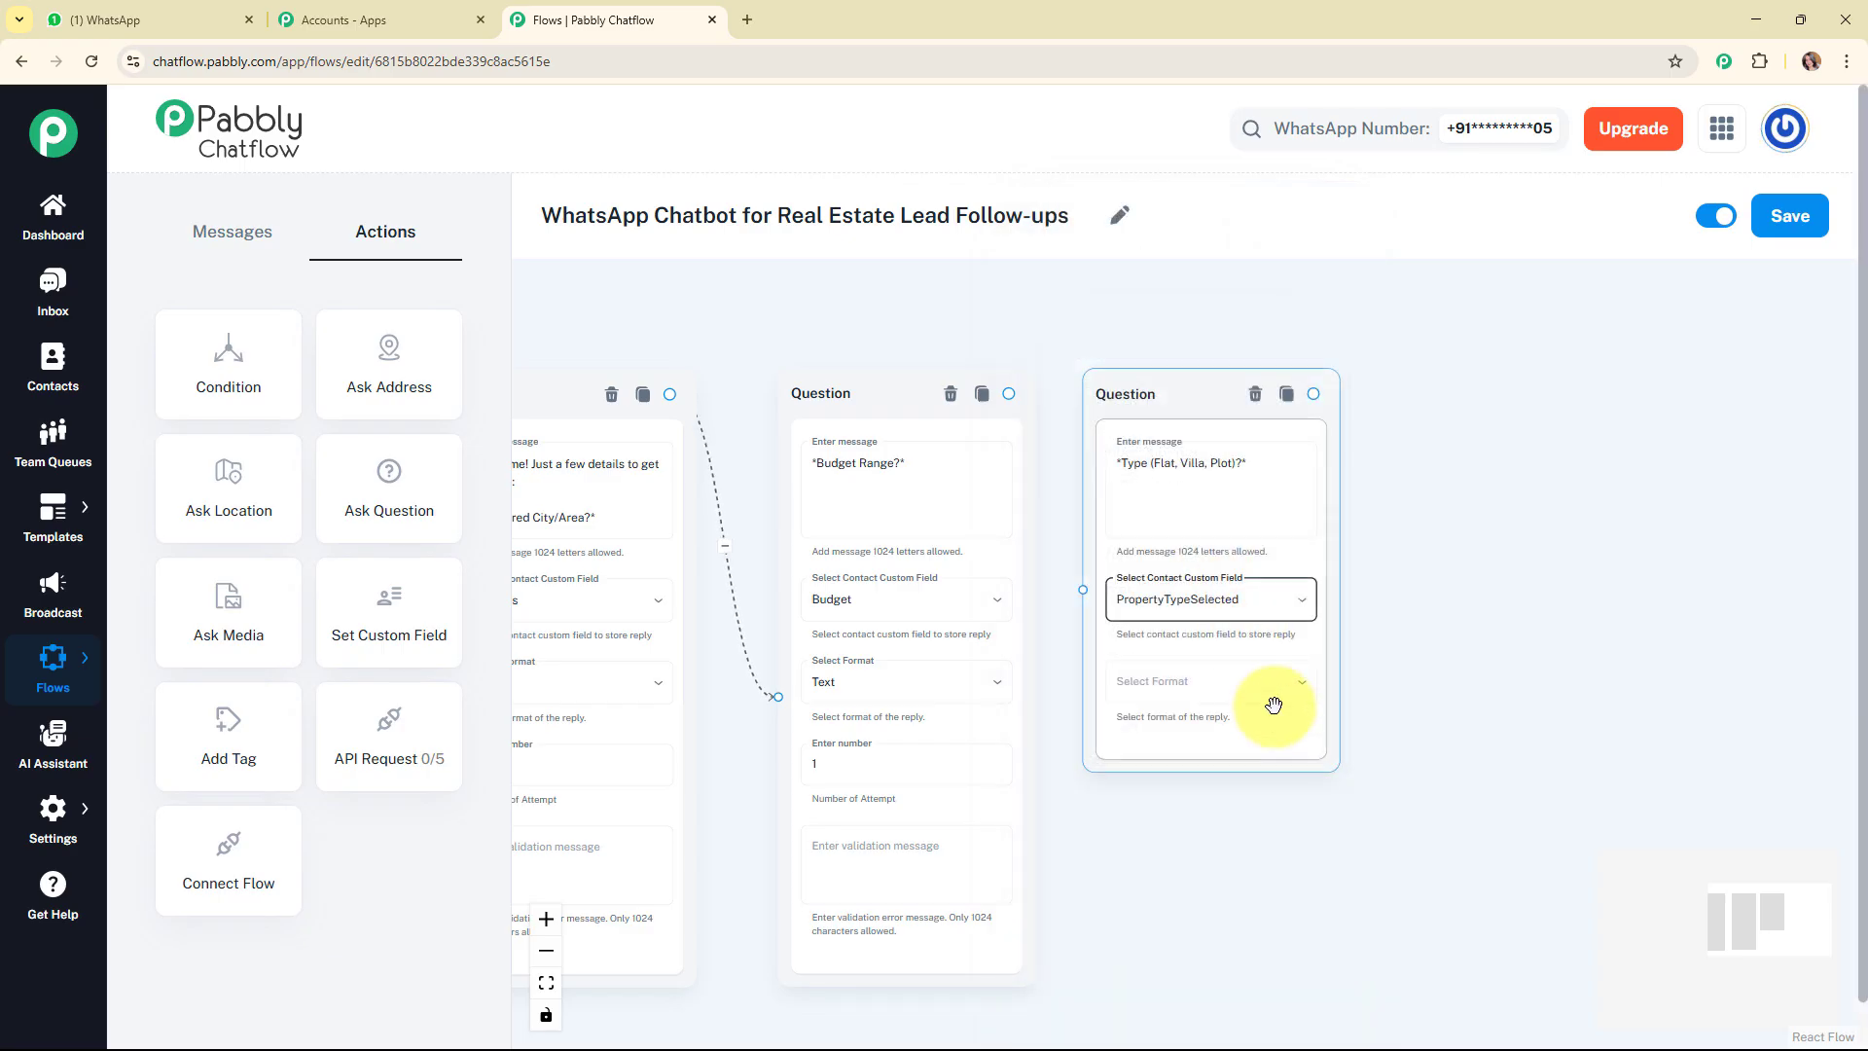
click(1265, 706)
click(1234, 773)
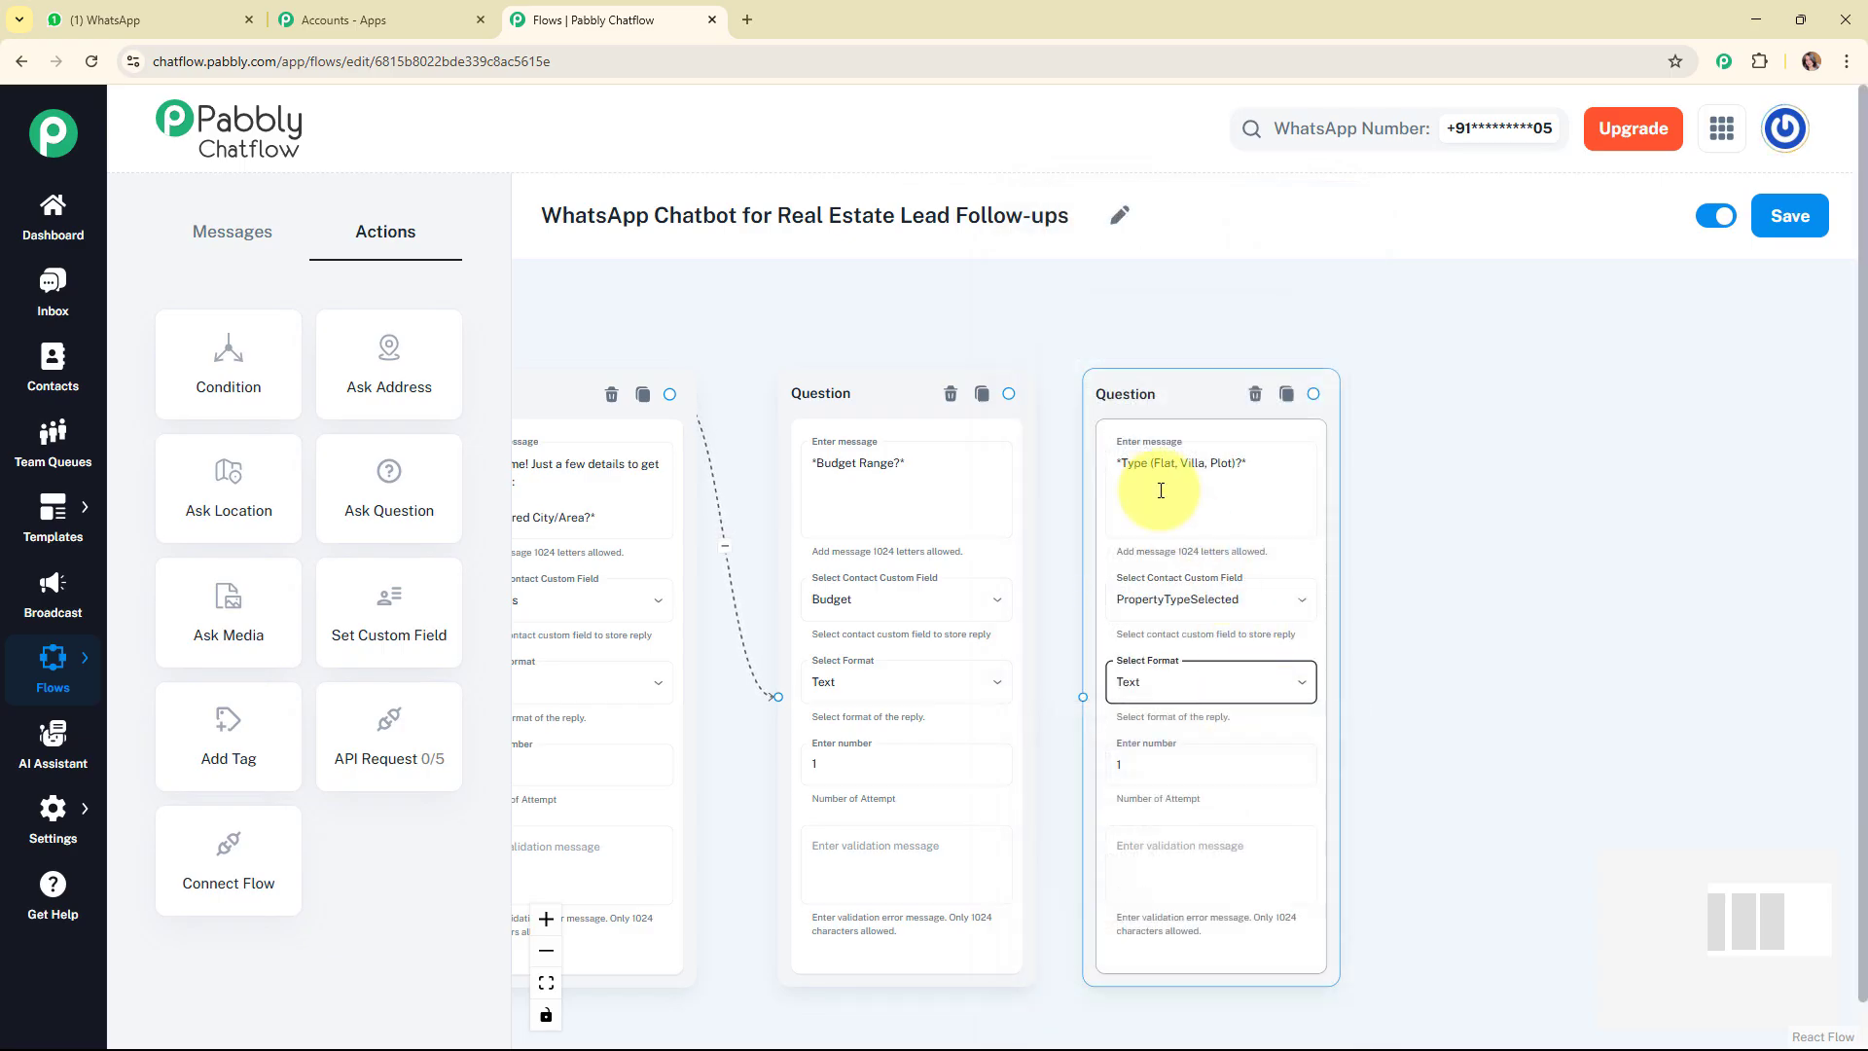
Connect the budget question to the property type question and nudge the property type block slightly.
click(1012, 395)
drag(1085, 667, 1082, 697)
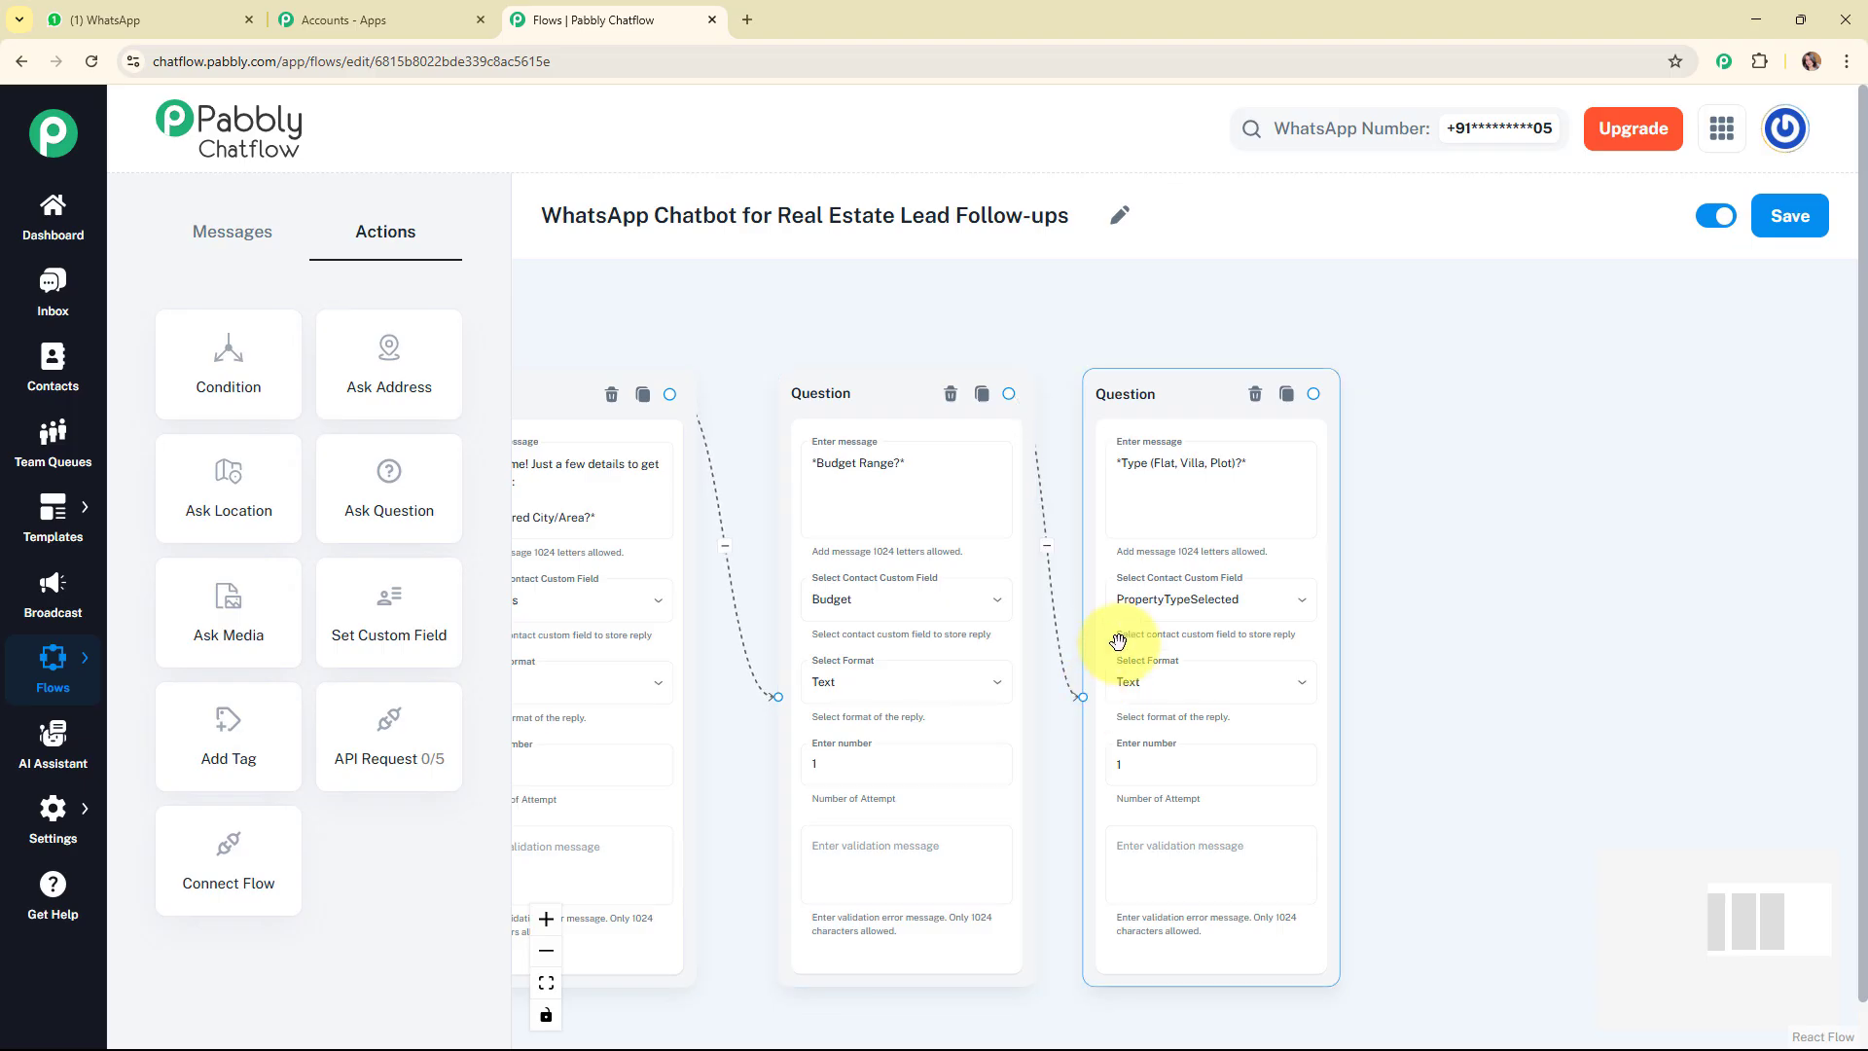
drag(1209, 400, 1214, 396)
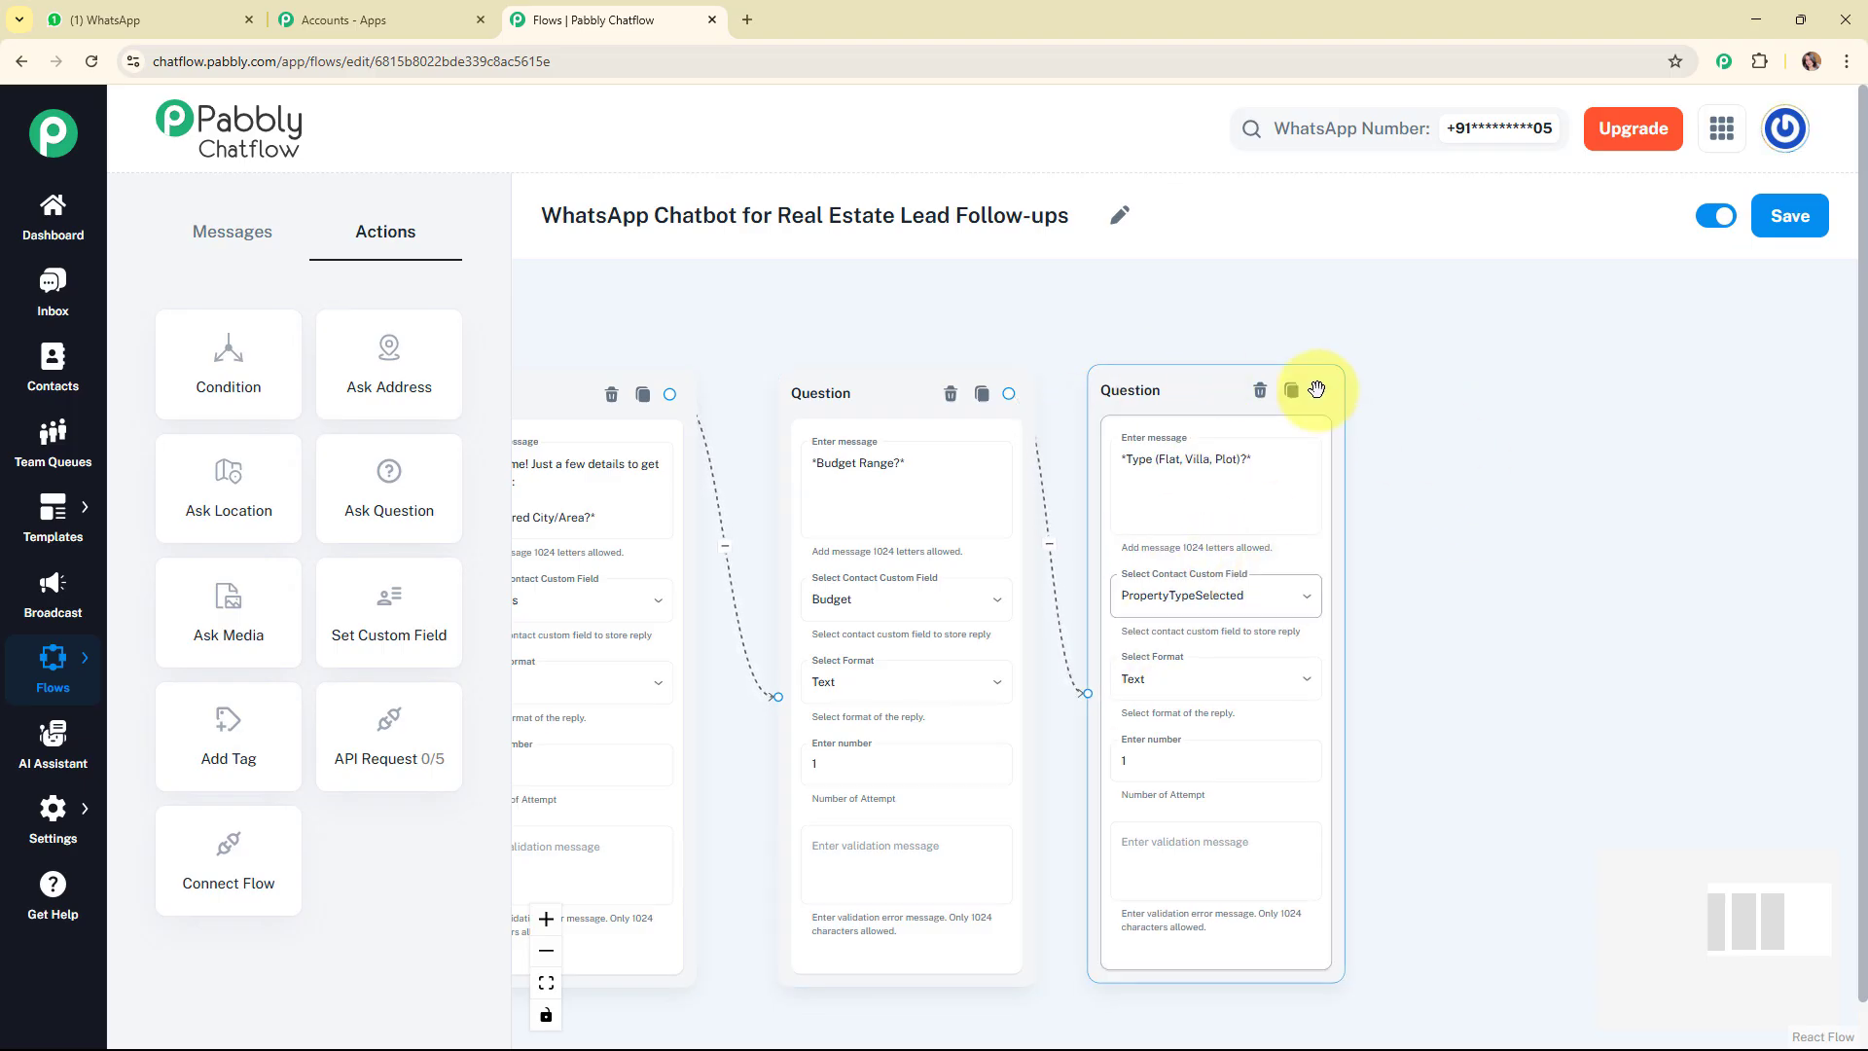
Branch the property type question to a new Text + Button message reading "*✅ Thank you!* We'll send you matching listings shortly.".
click(1185, 487)
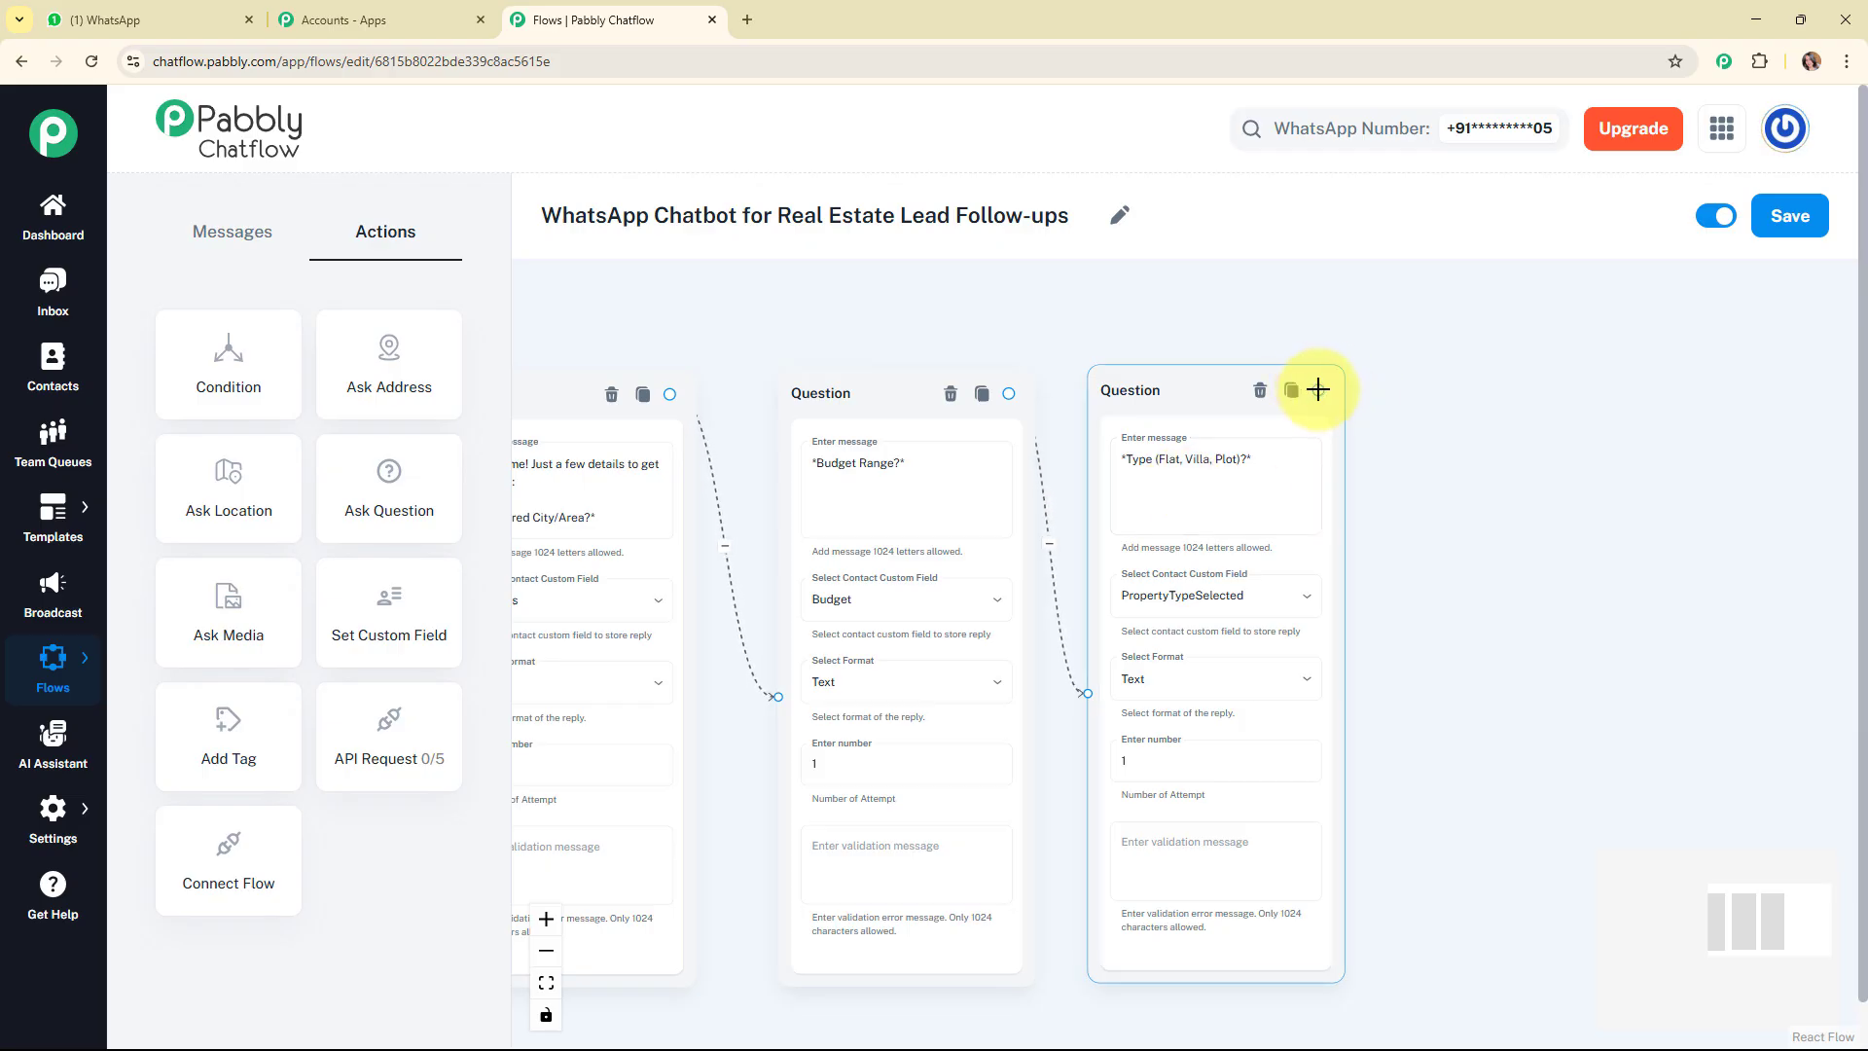
drag(1502, 497, 1525, 510)
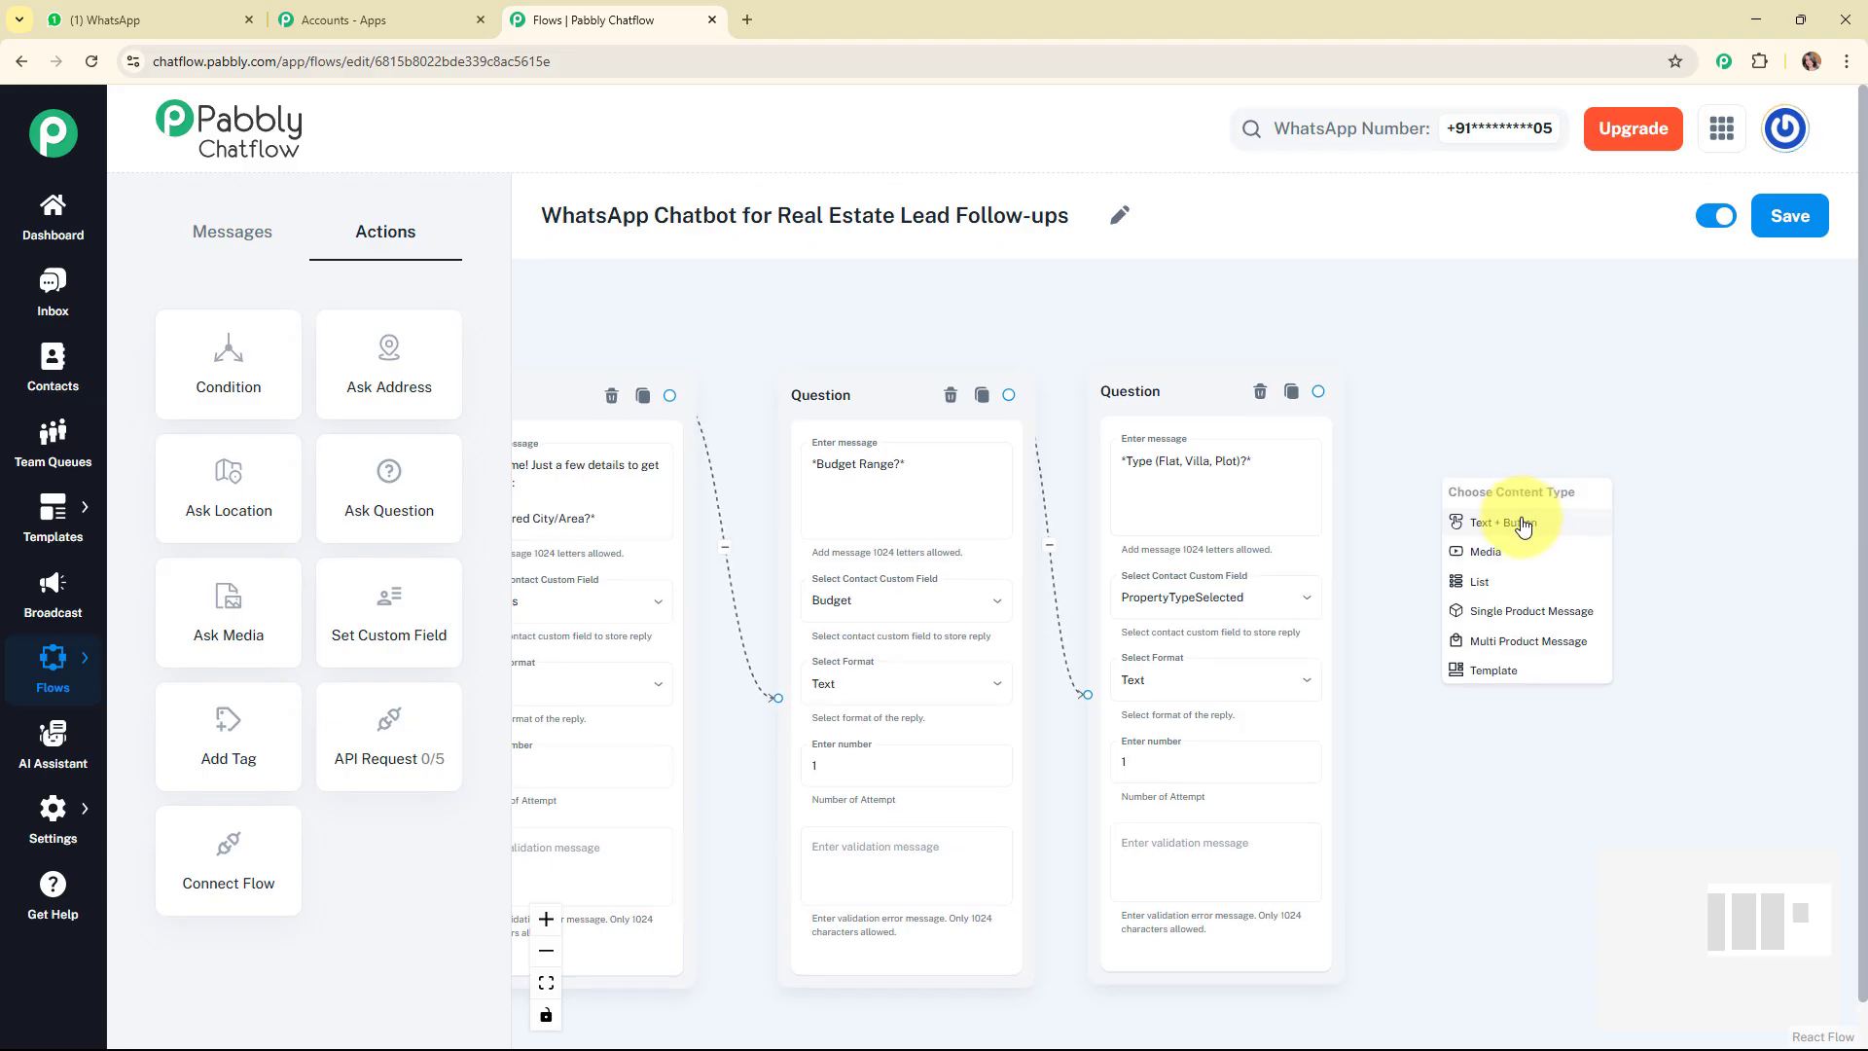
click(1516, 521)
drag(1511, 521, 1534, 524)
click(1516, 590)
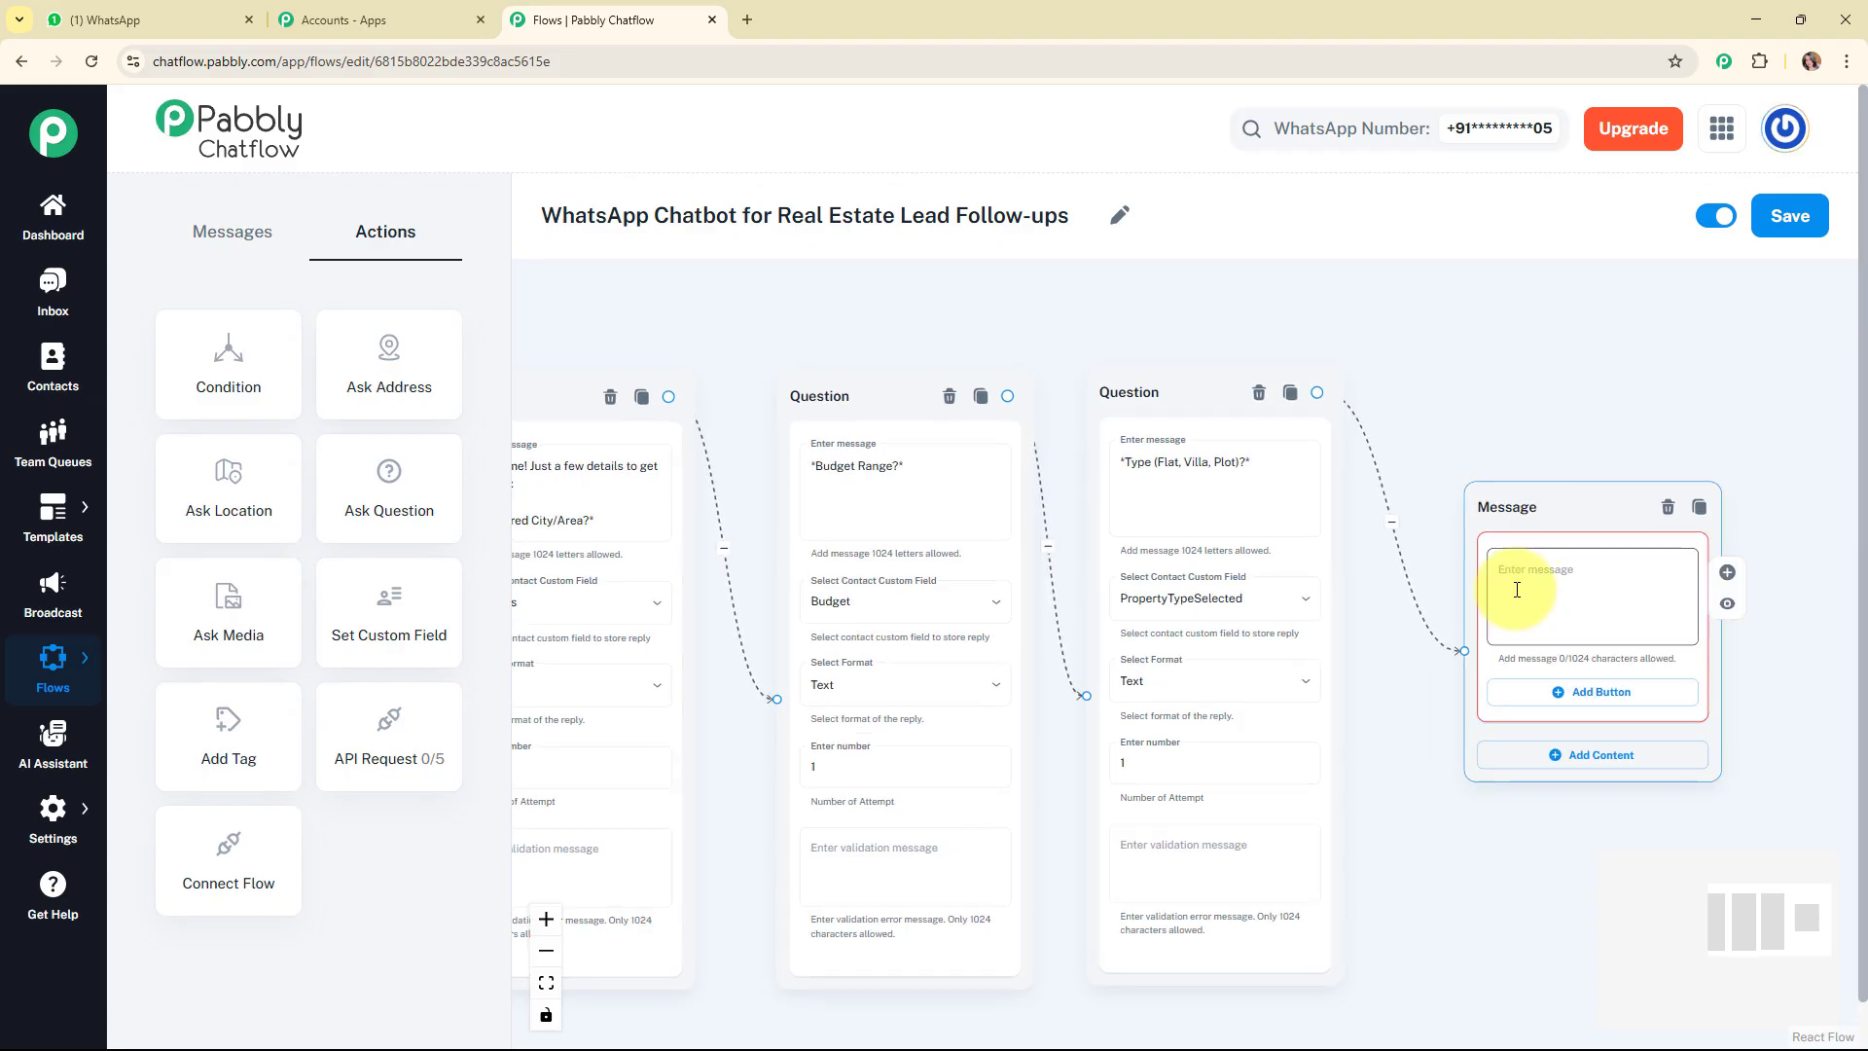
text(*✅ Thank you!*  We'll send you matching listings shortly.)
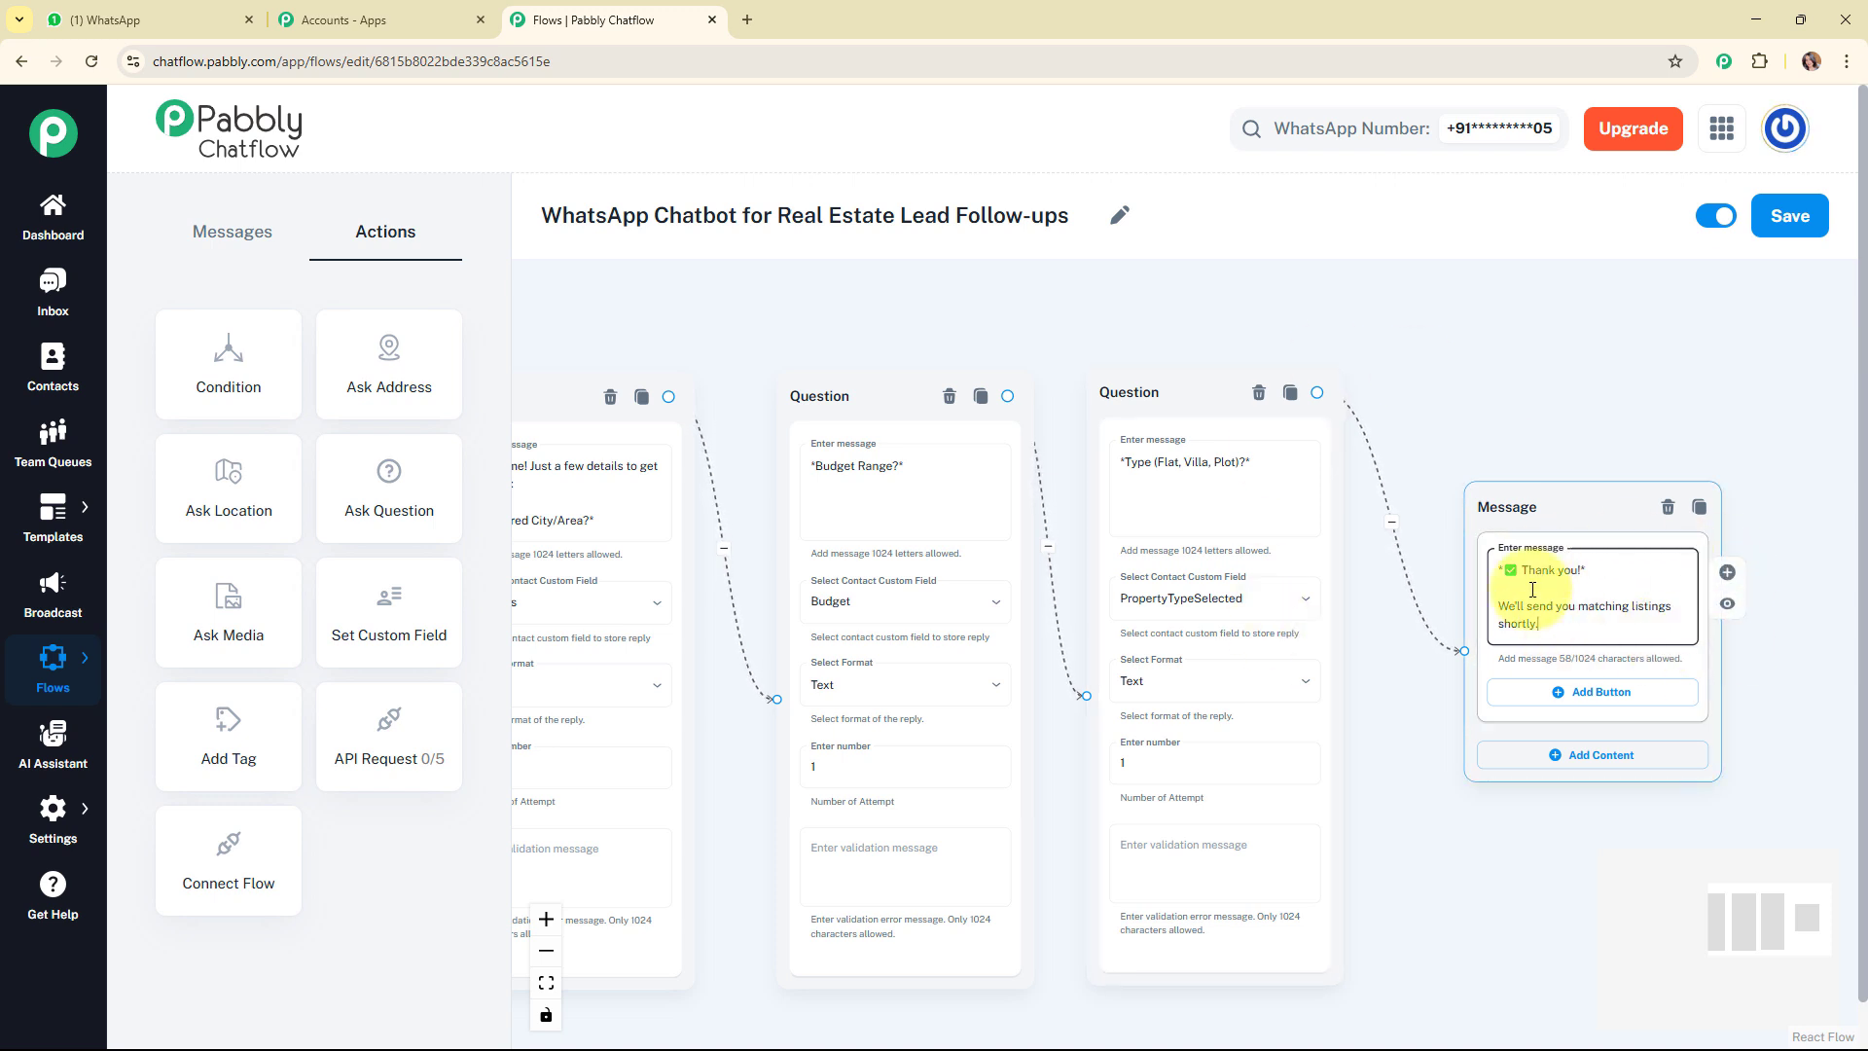
click(1451, 380)
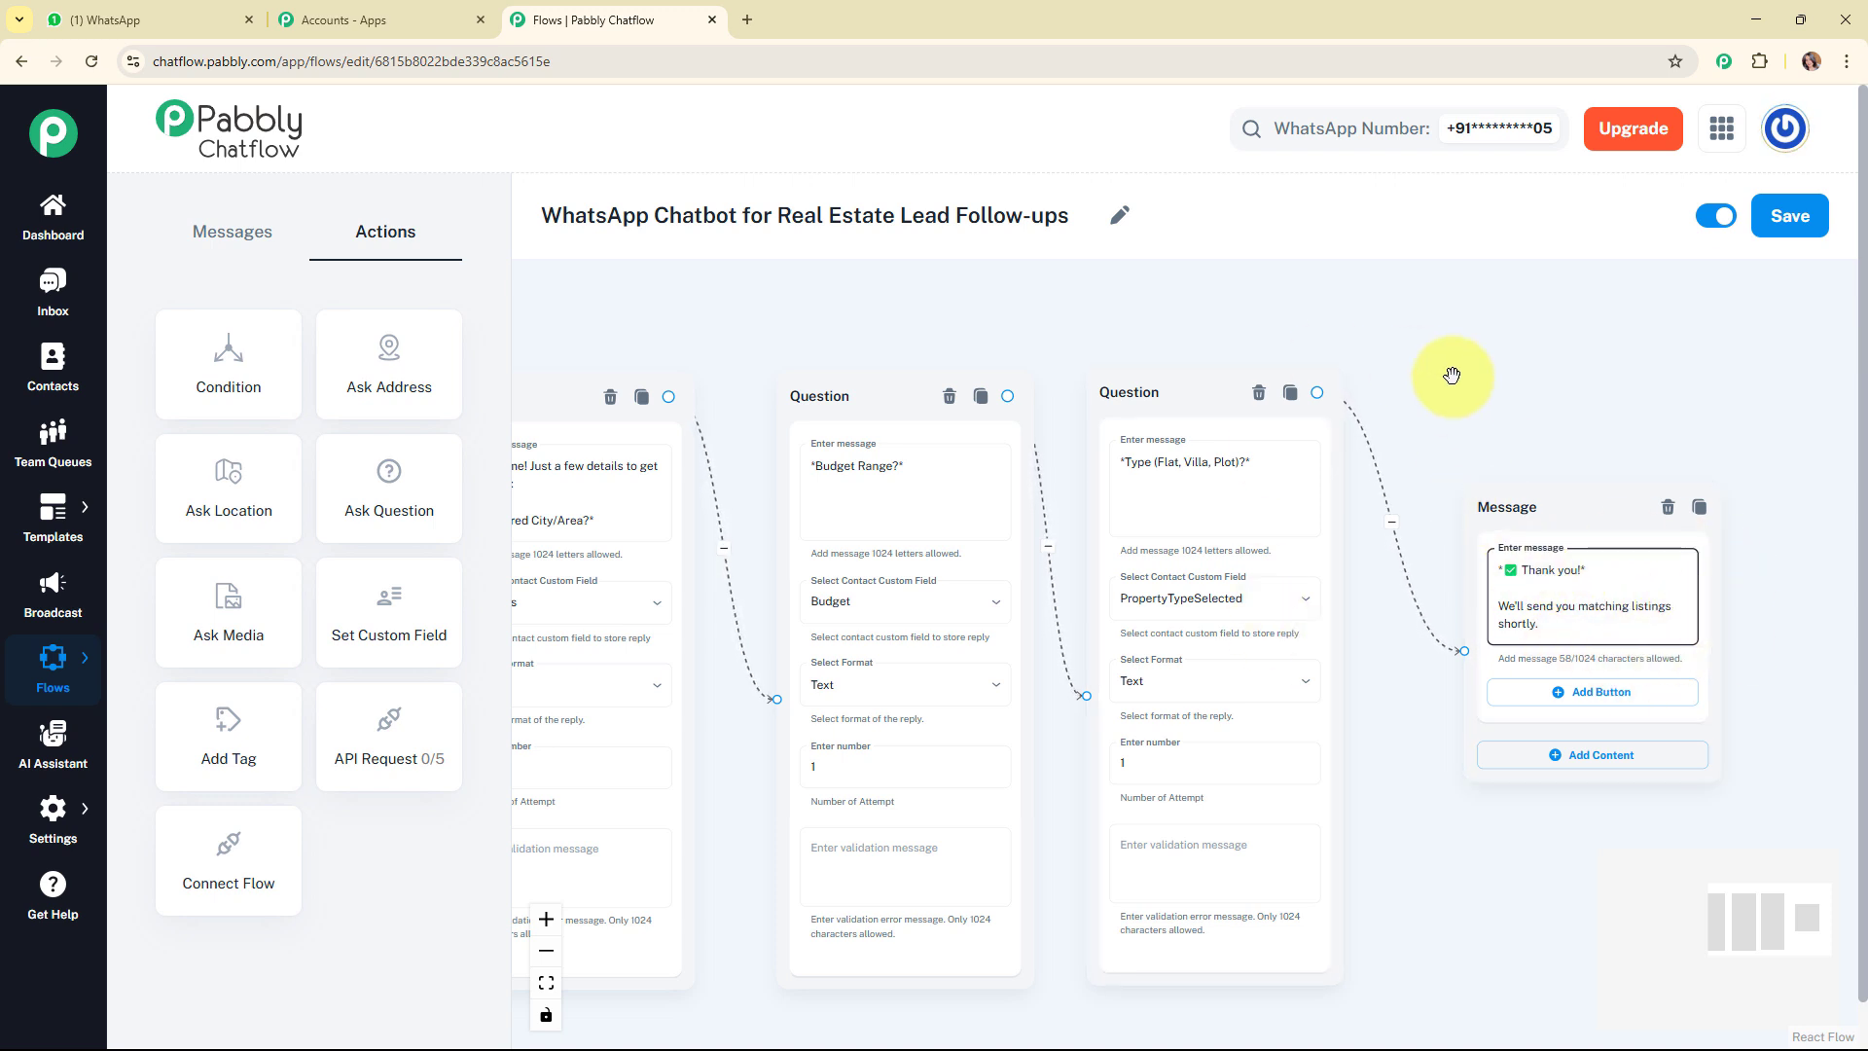
Shift the interest message closer to the welcome message and branch its Rent Property button to a new Text + Button message.
scroll(1451, 376, down, 3)
scroll(1452, 376, down, 1)
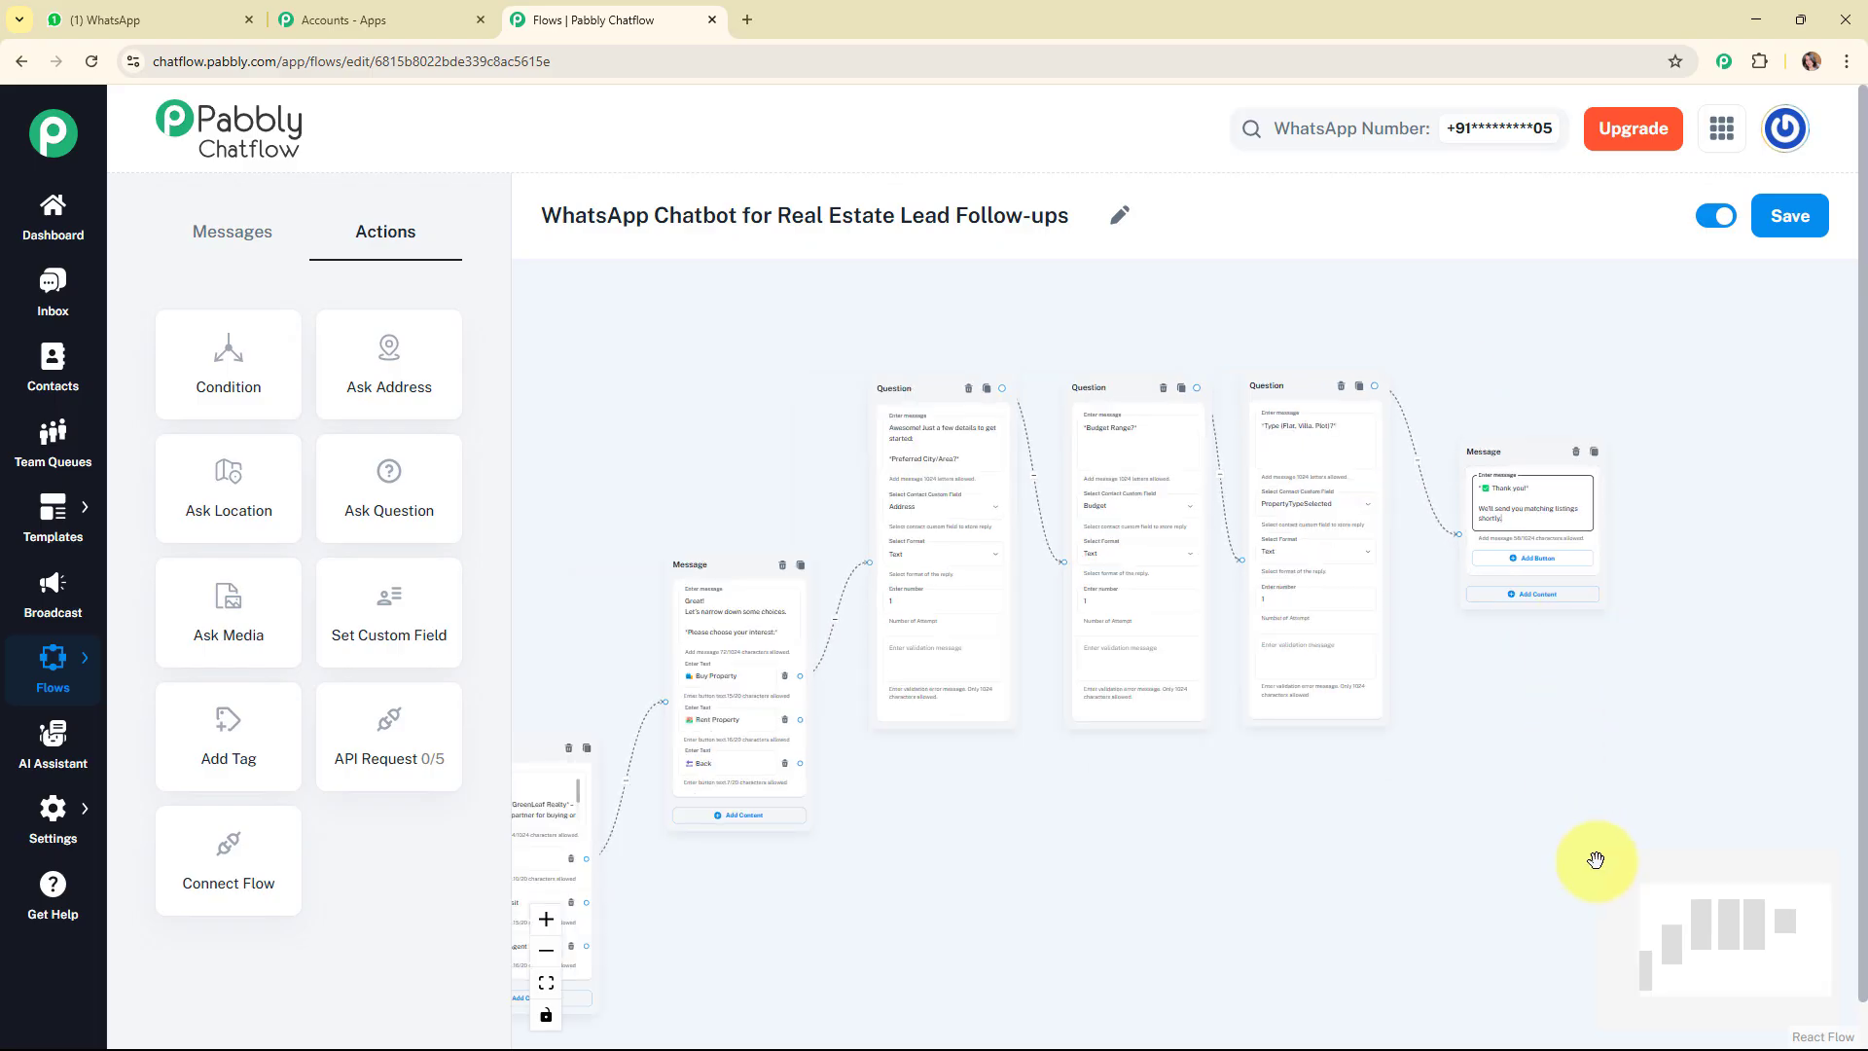
drag(1720, 920, 1689, 944)
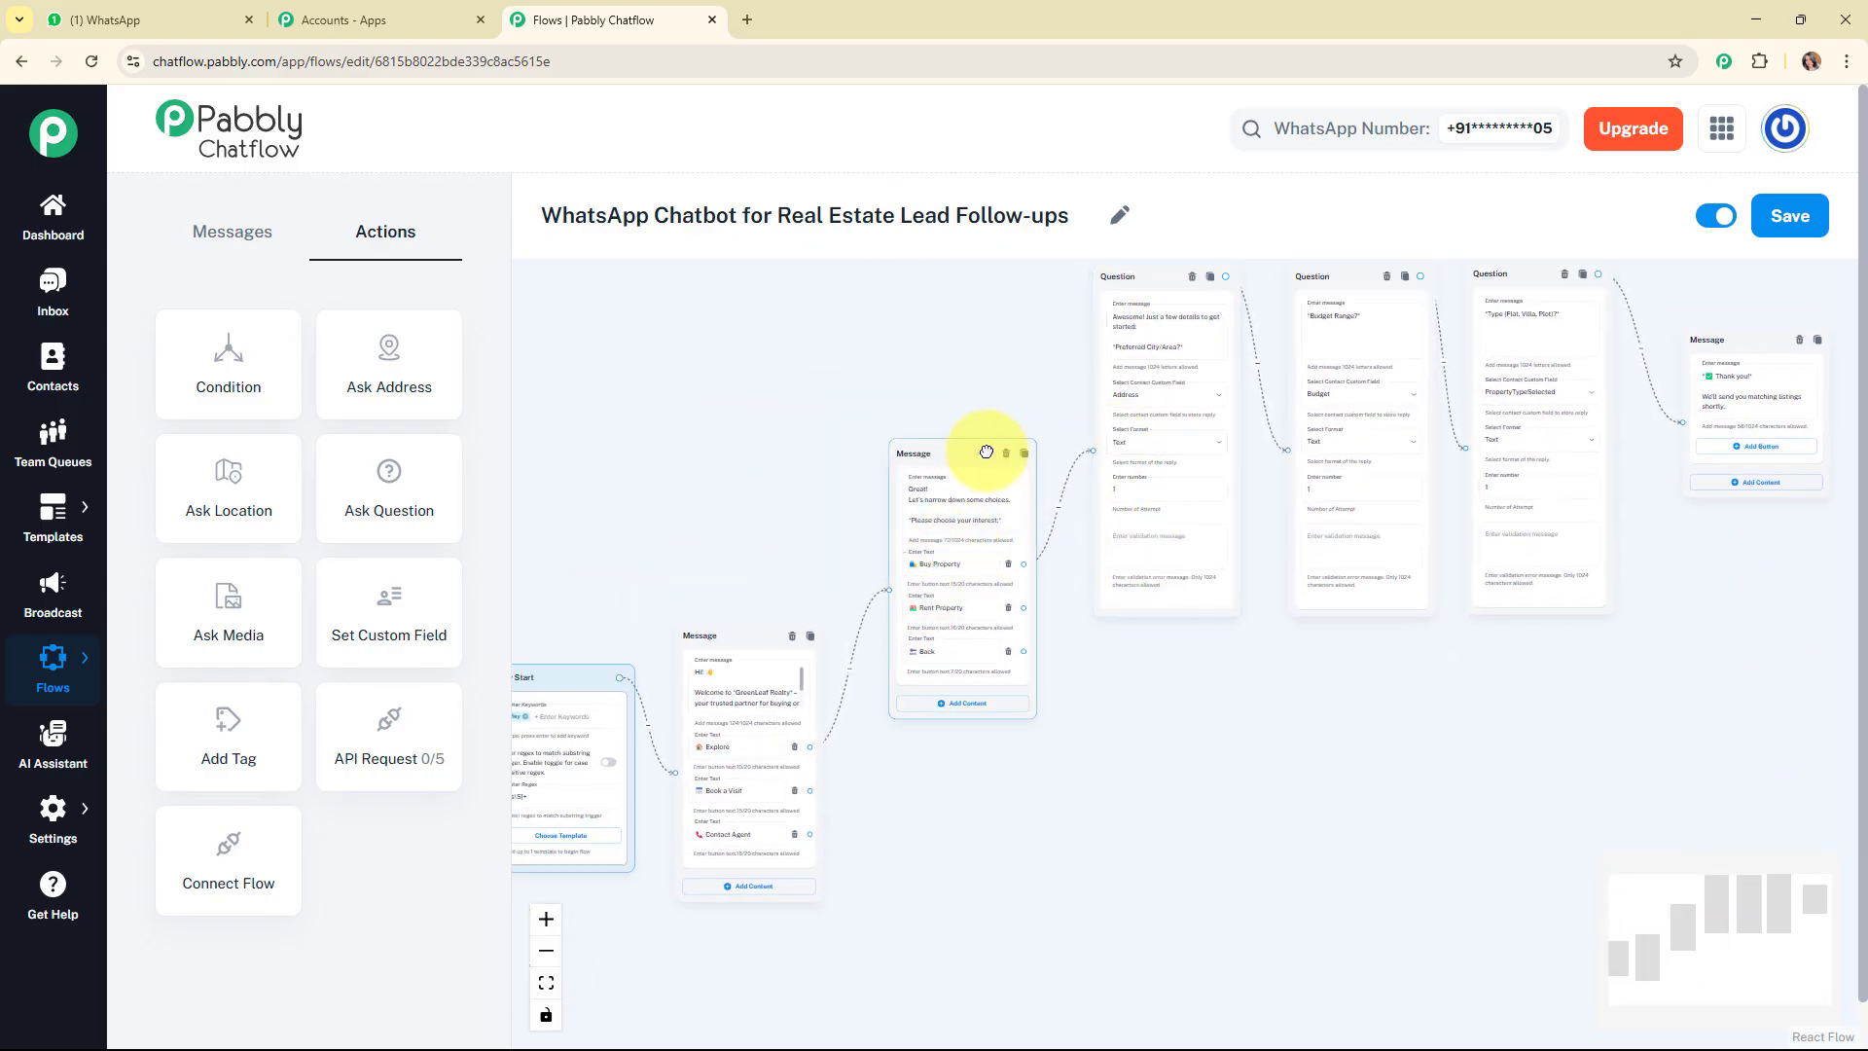
drag(989, 452, 948, 453)
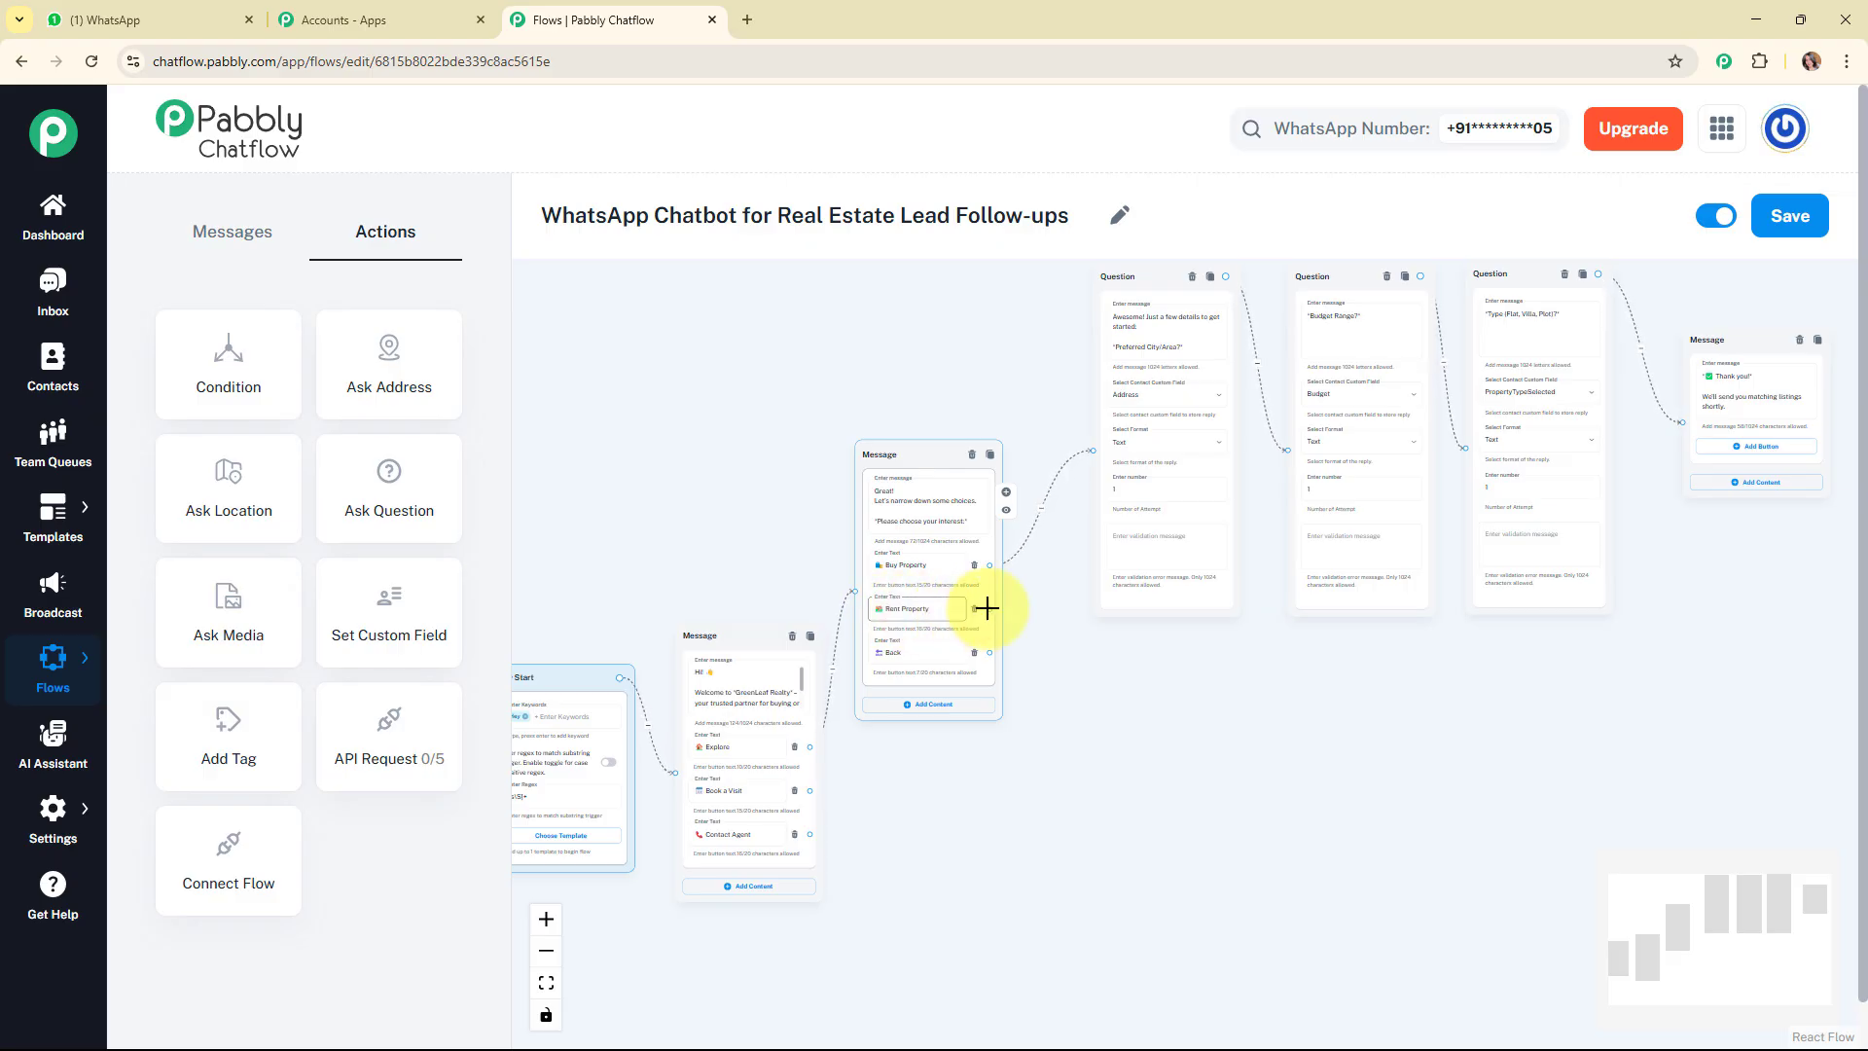
drag(1024, 642, 1185, 650)
click(1129, 714)
click(1159, 708)
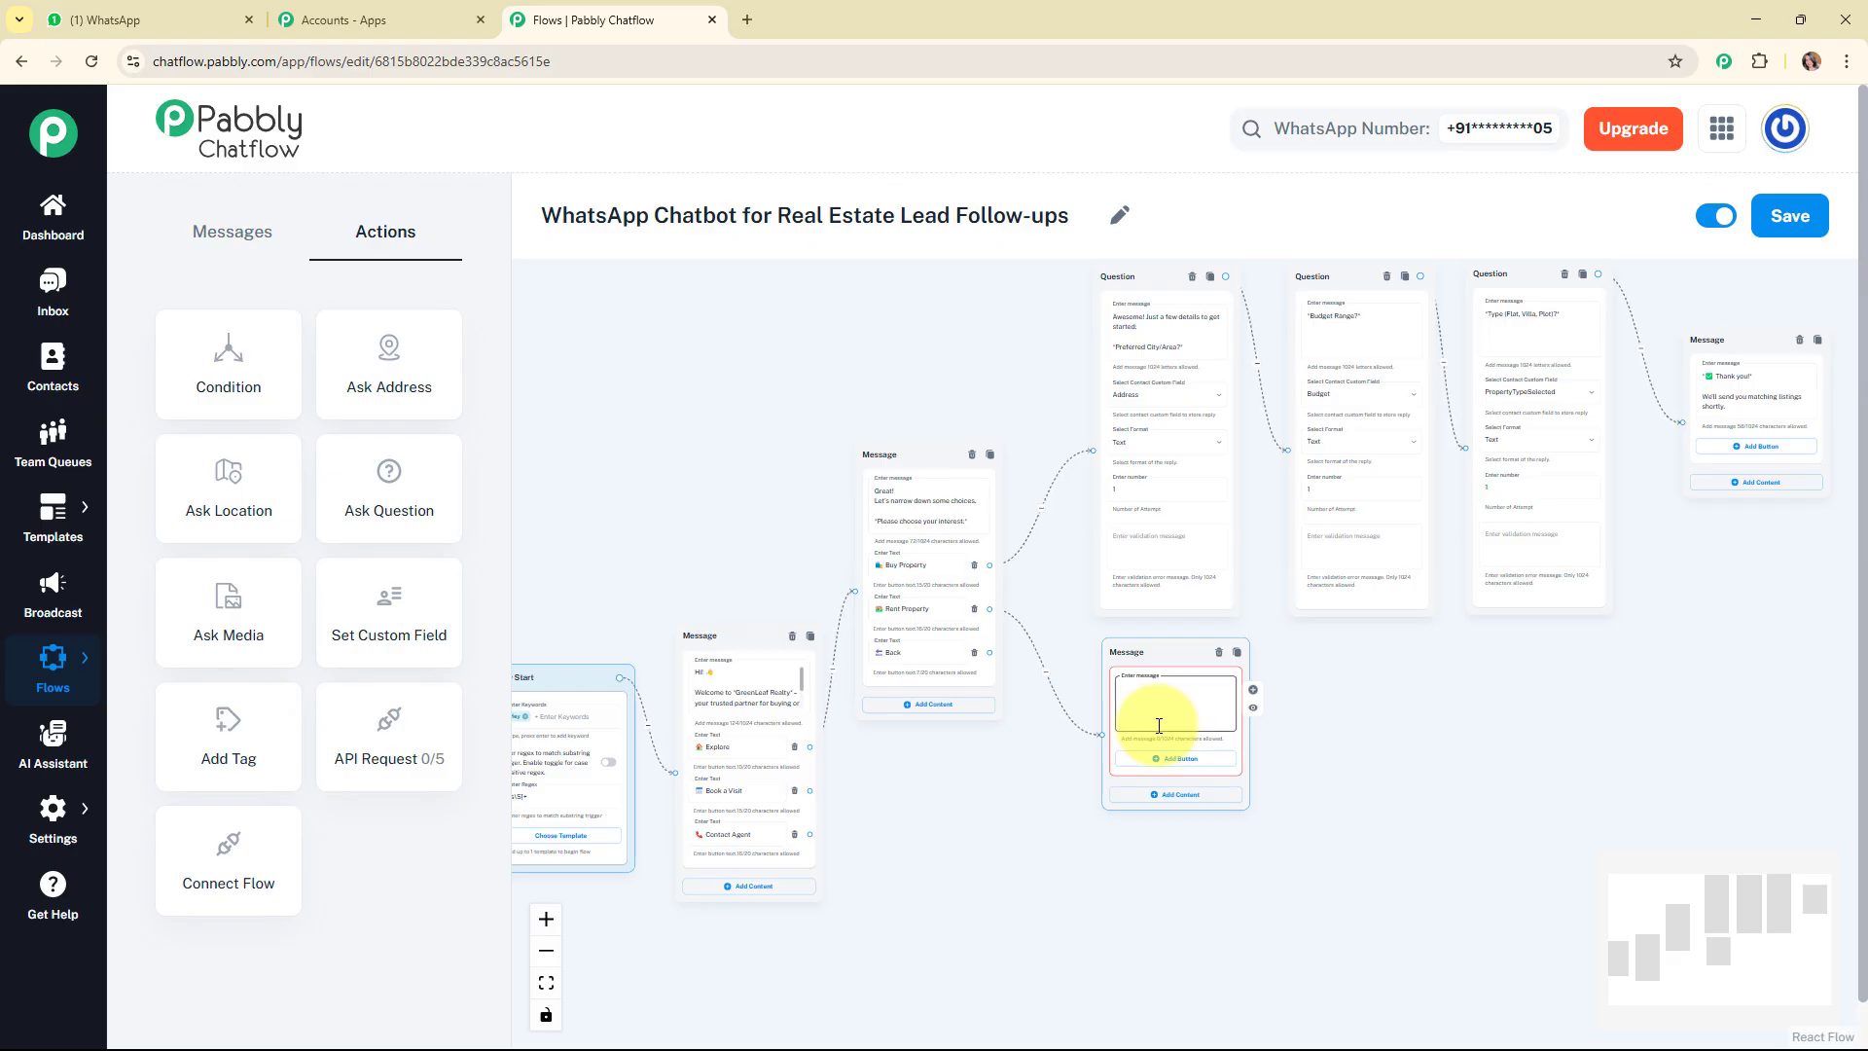
Enter "Sure! Let us help you find a rental. Please answer some question" in the rental message, without trailing blank lines.
key(ctrl+v)
scroll(1272, 745, up, 2)
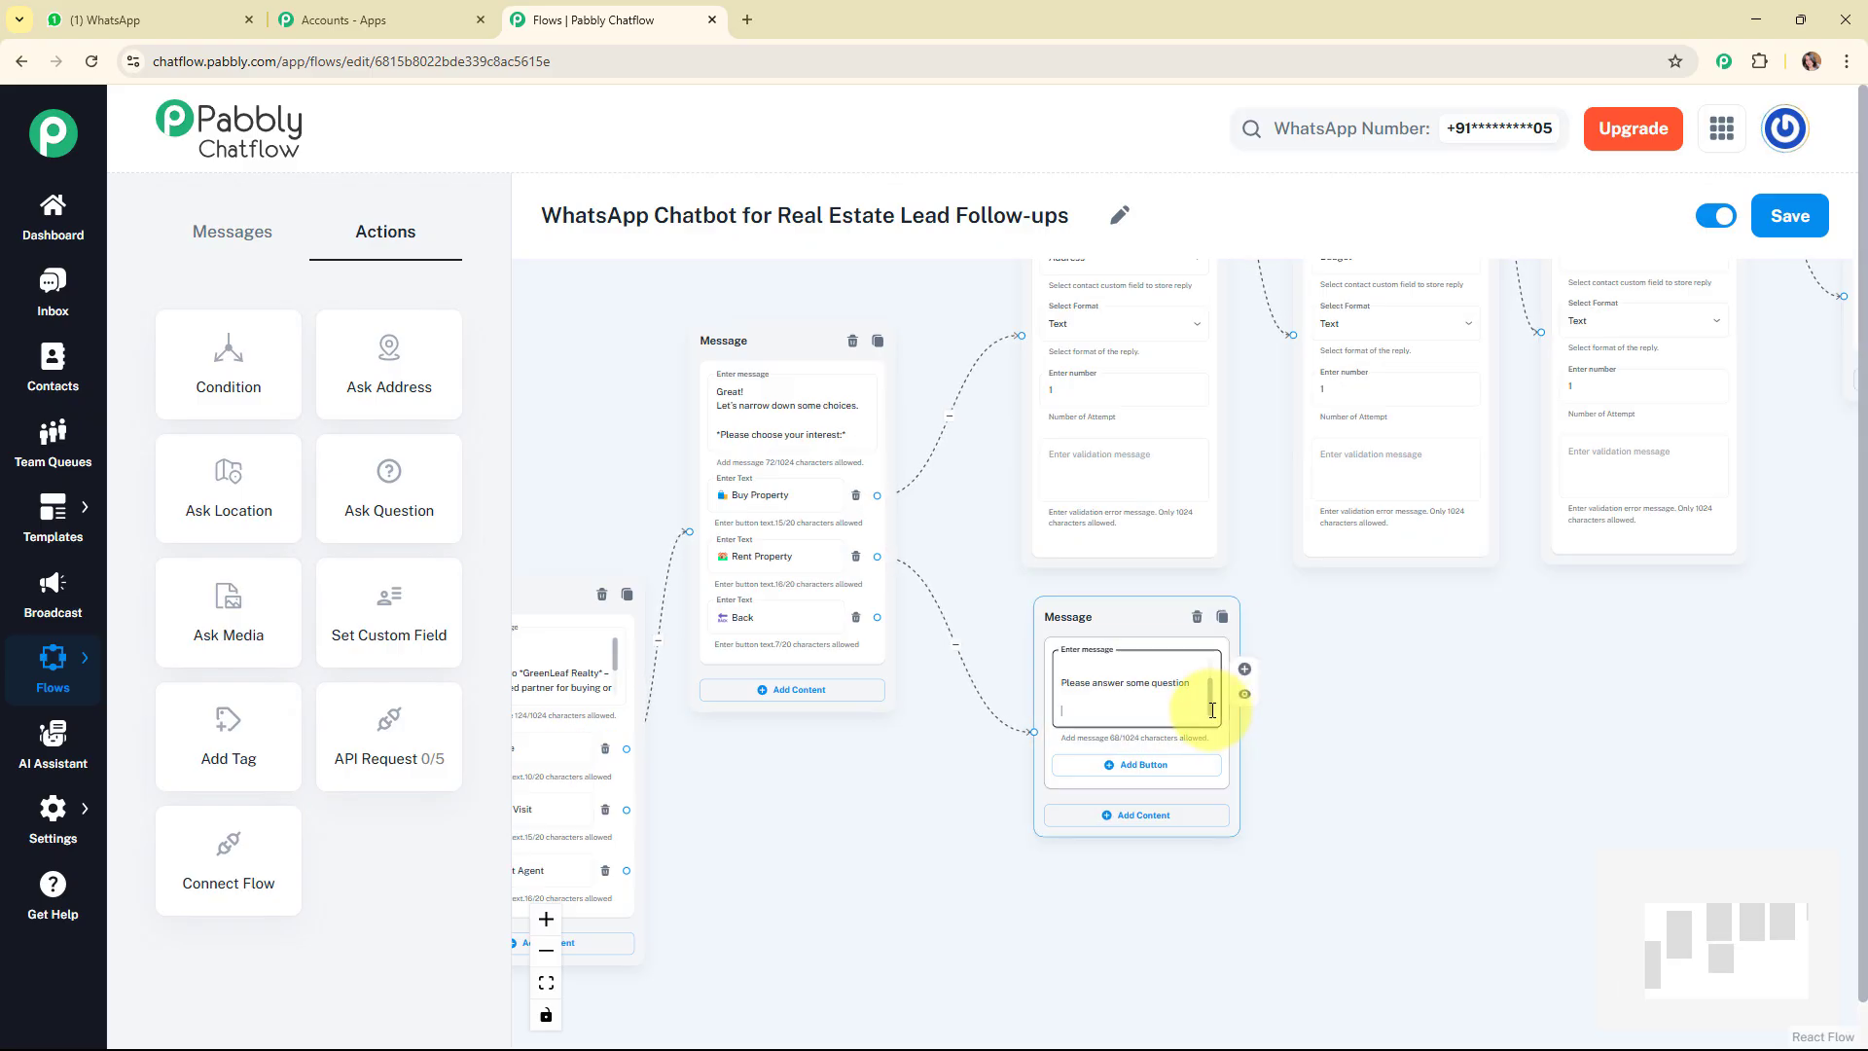
key(BackSpace)
key(BackSpace)
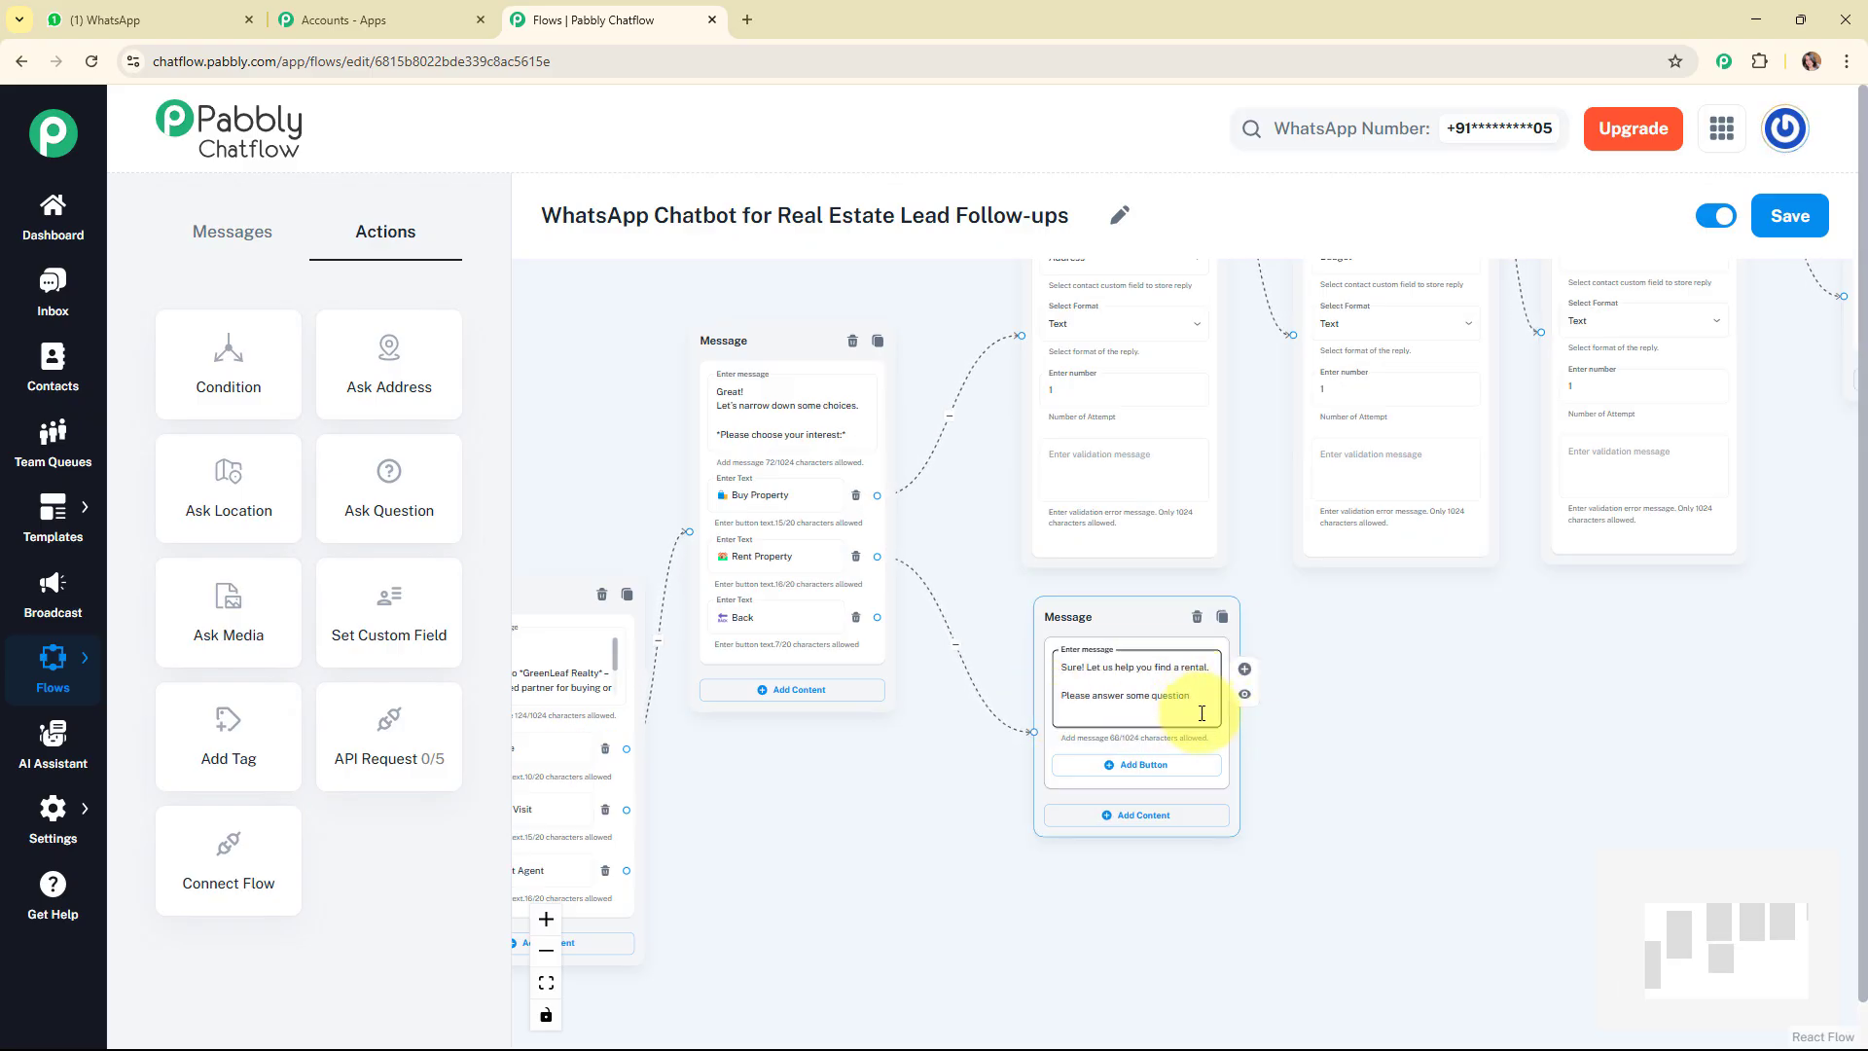
Add two buttons to the rental message, labelled Yes and No.
click(1182, 778)
click(1187, 826)
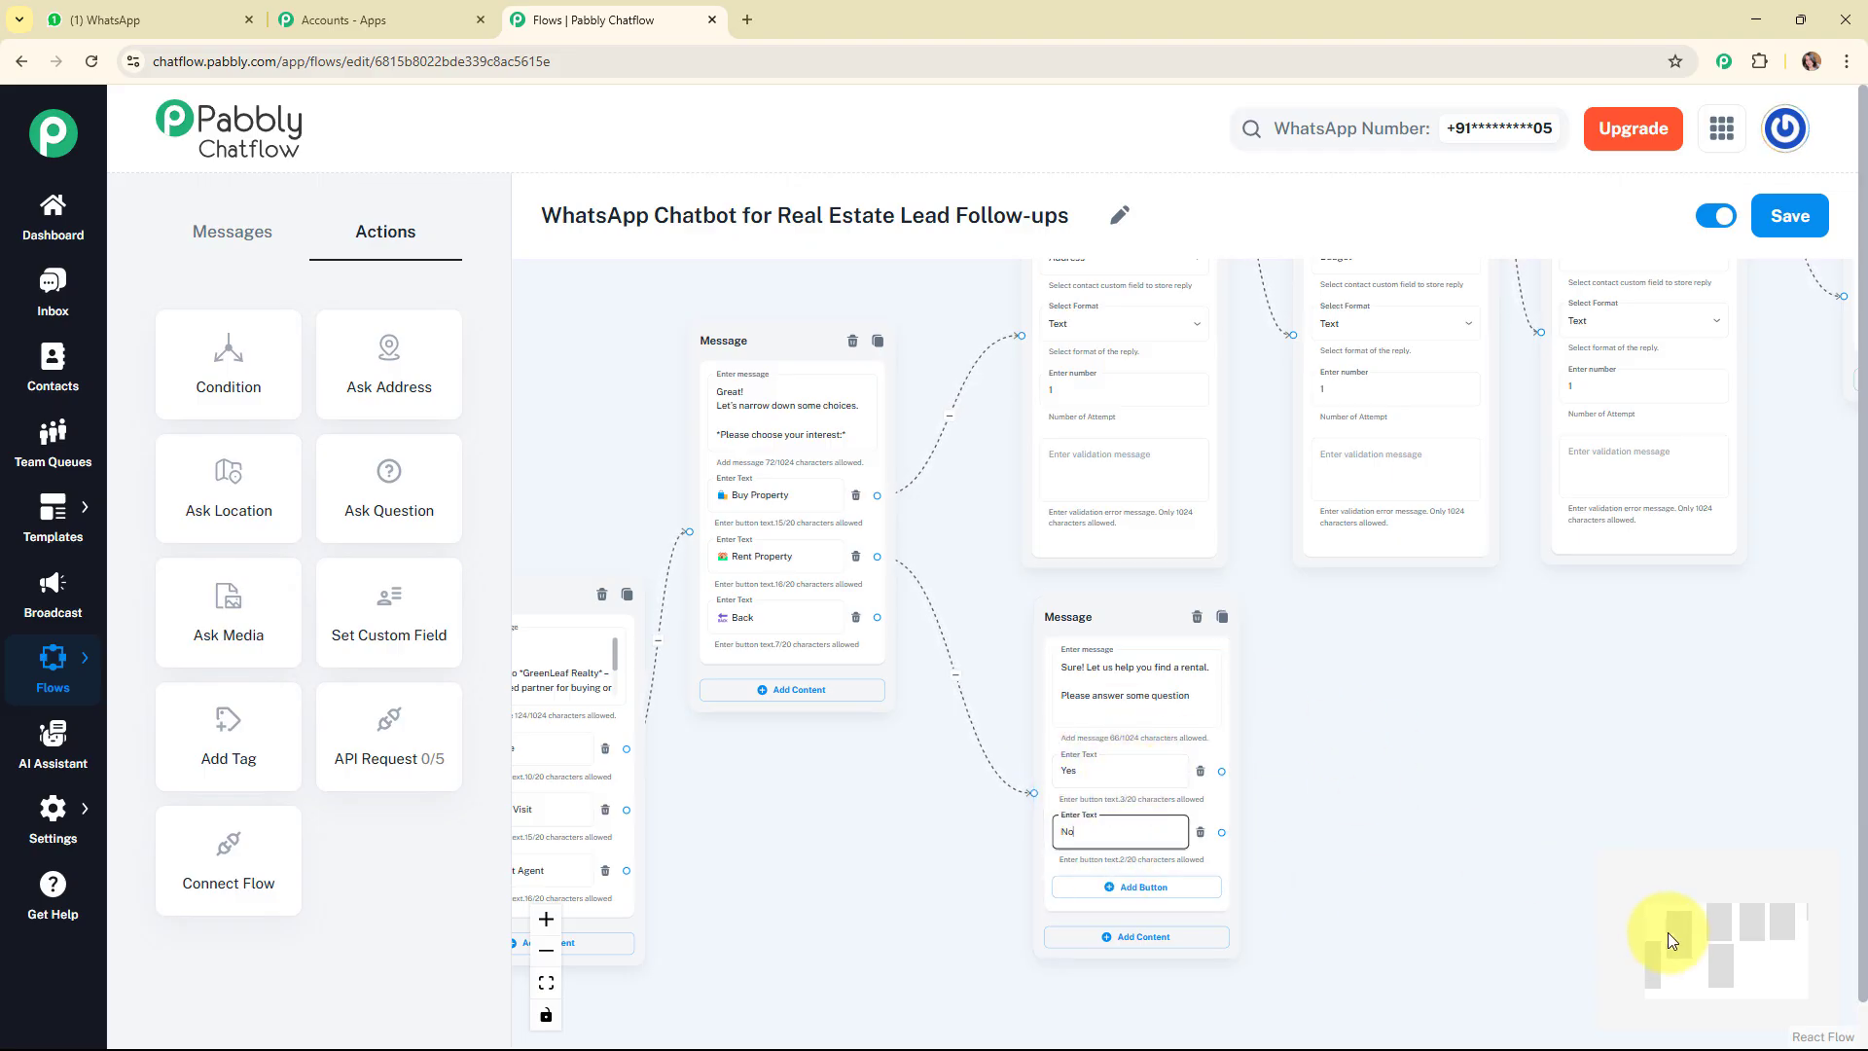
Connect the Yes button of the rental message to the preferred city question.
drag(1668, 932, 1696, 923)
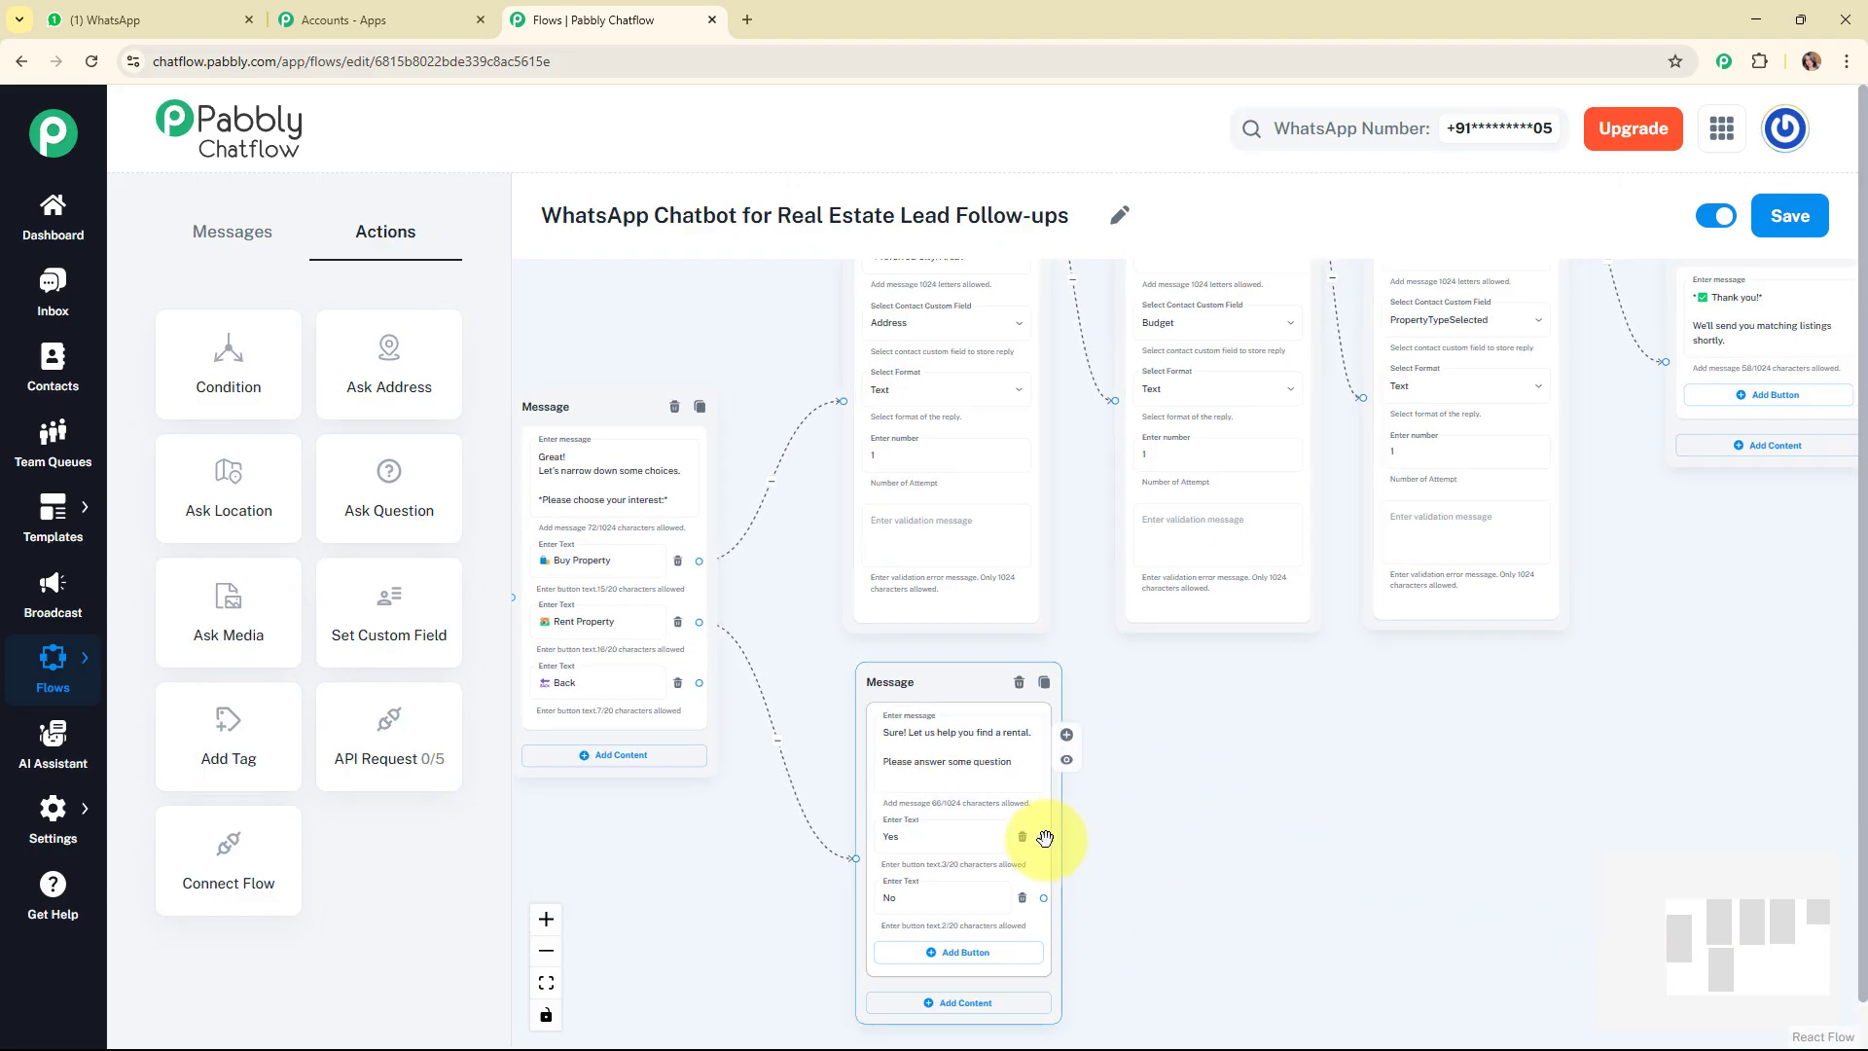
drag(1043, 839, 841, 633)
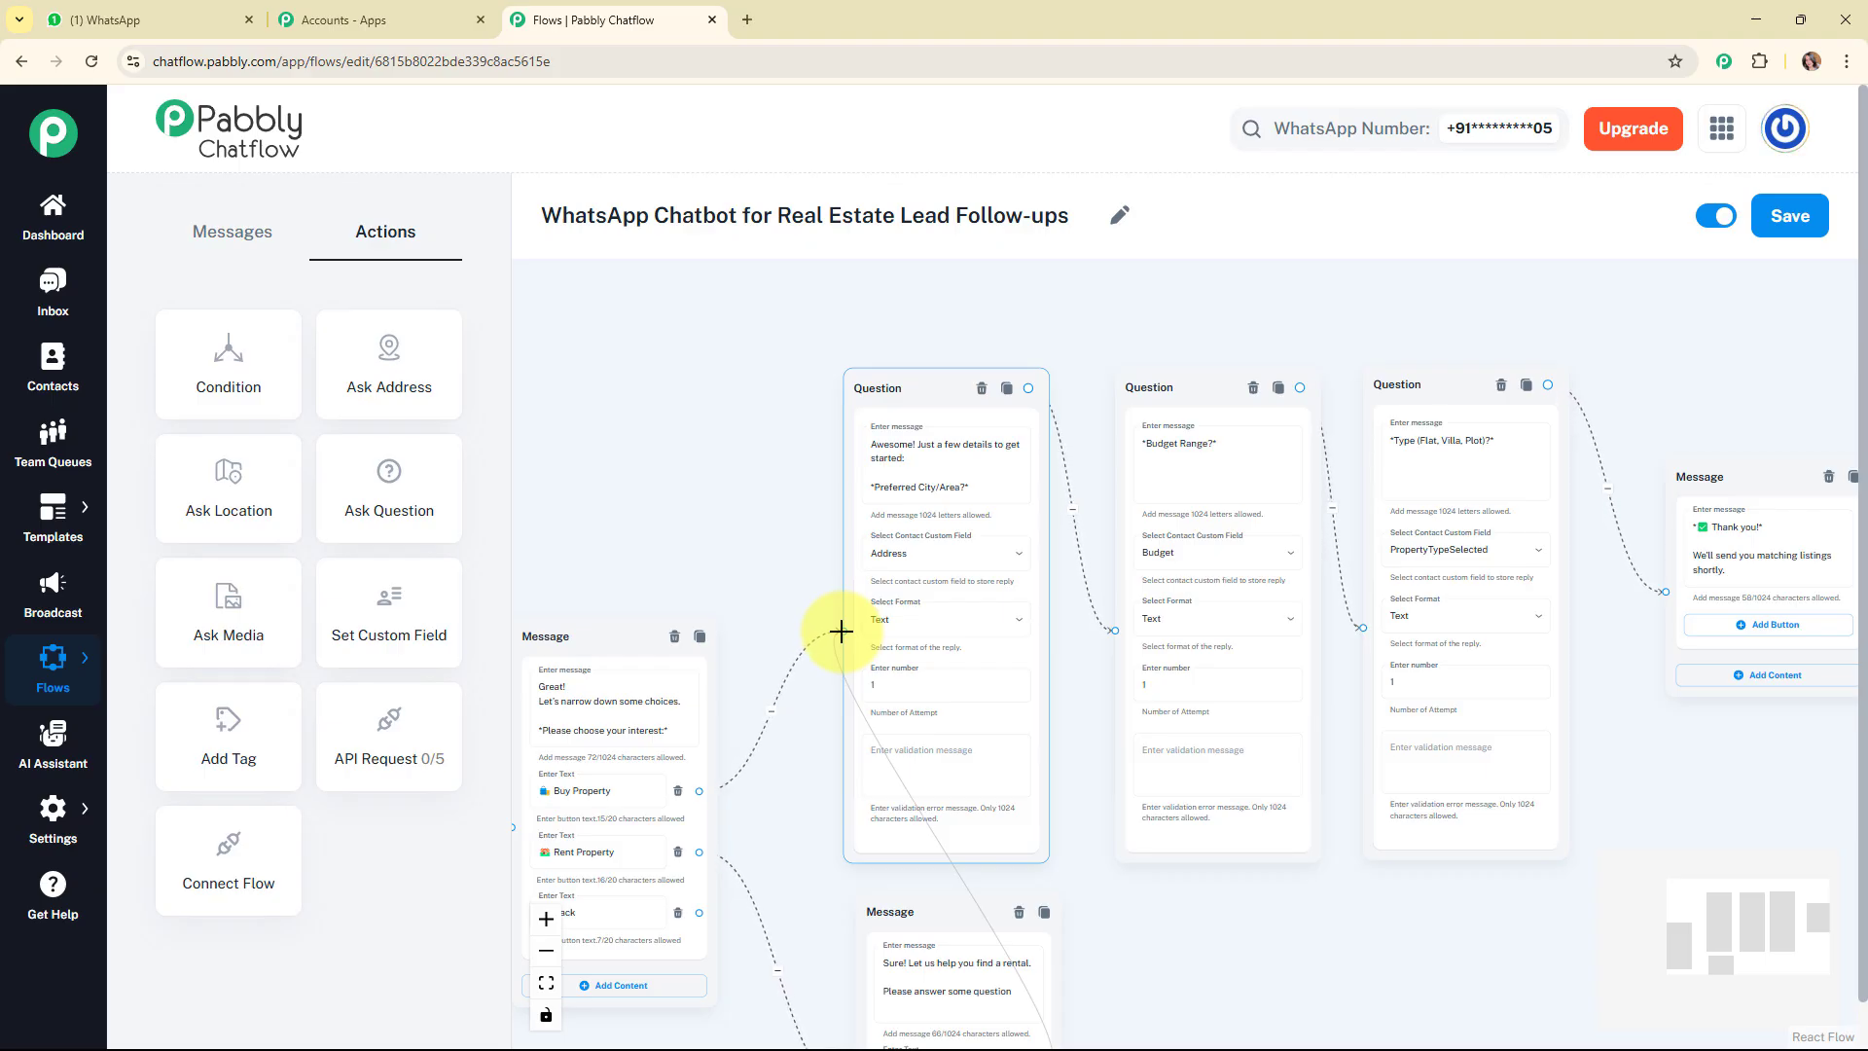
drag(842, 633, 842, 633)
Connect the Back button of the interest message to the welcome message.
drag(1689, 896, 1687, 945)
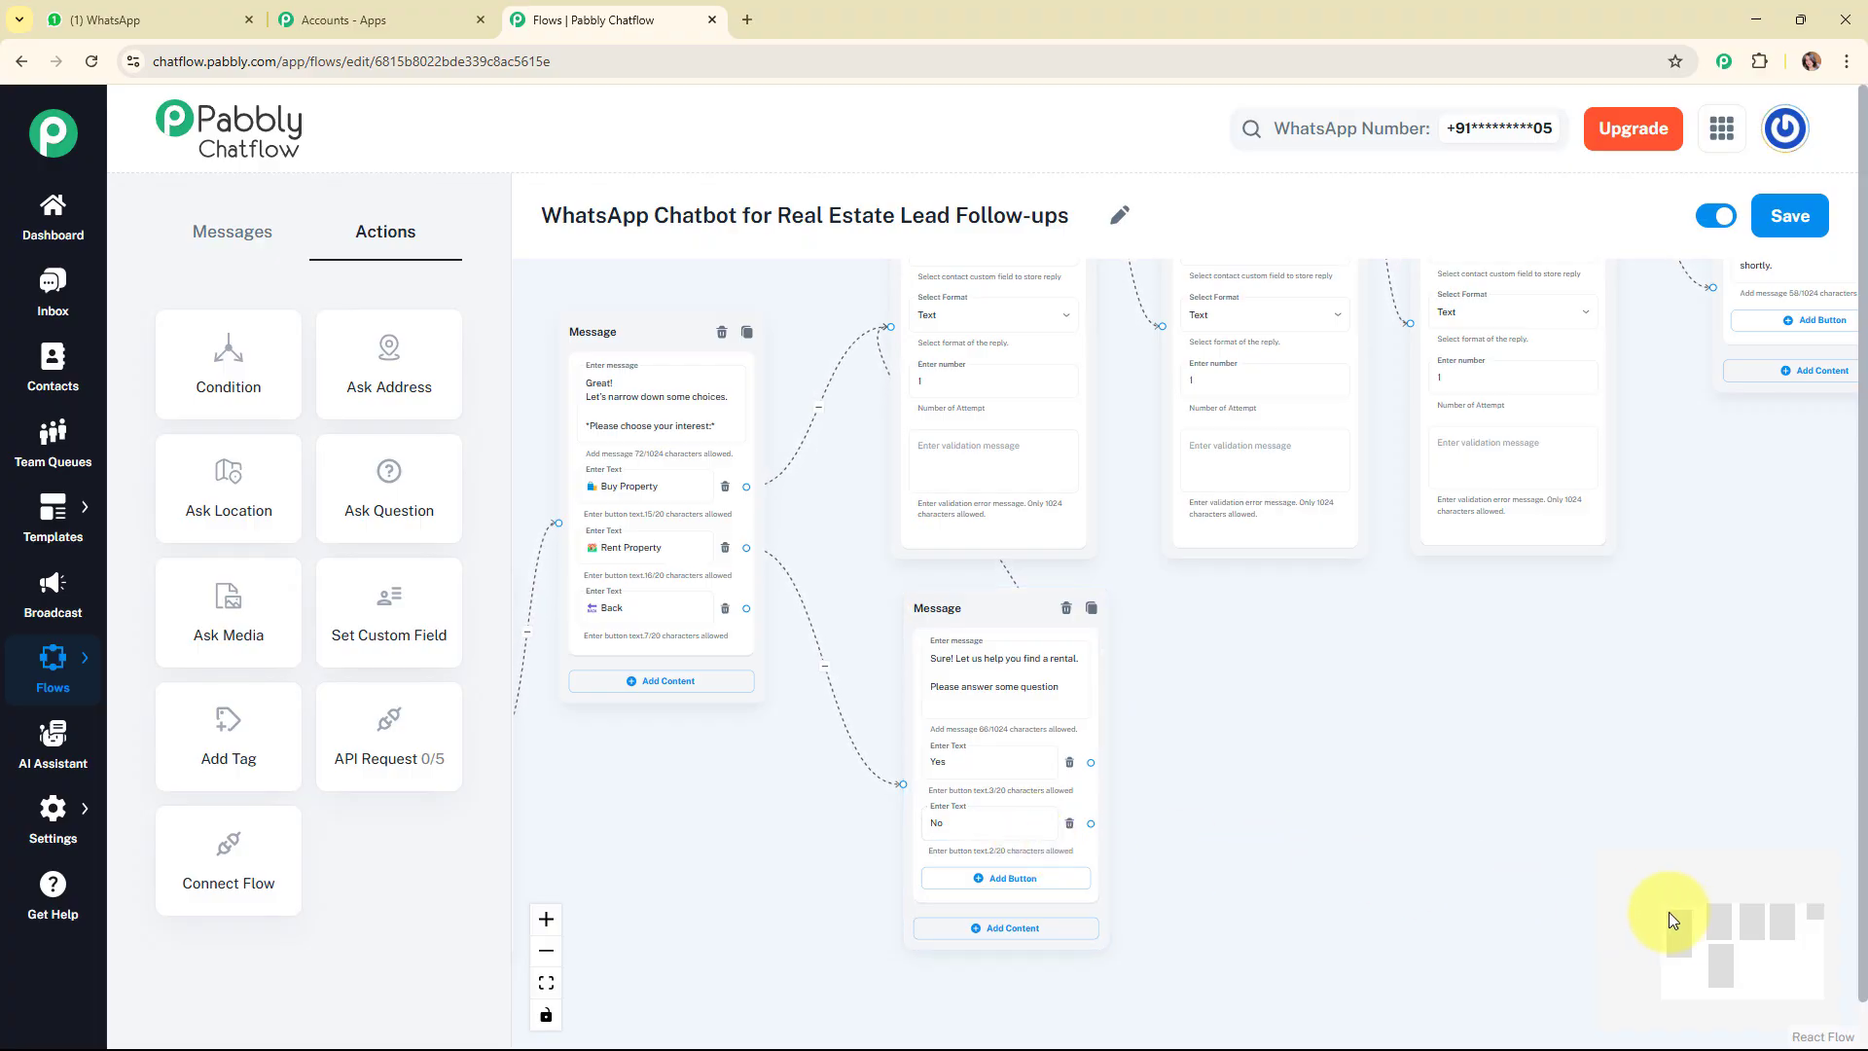
drag(1720, 946, 1670, 947)
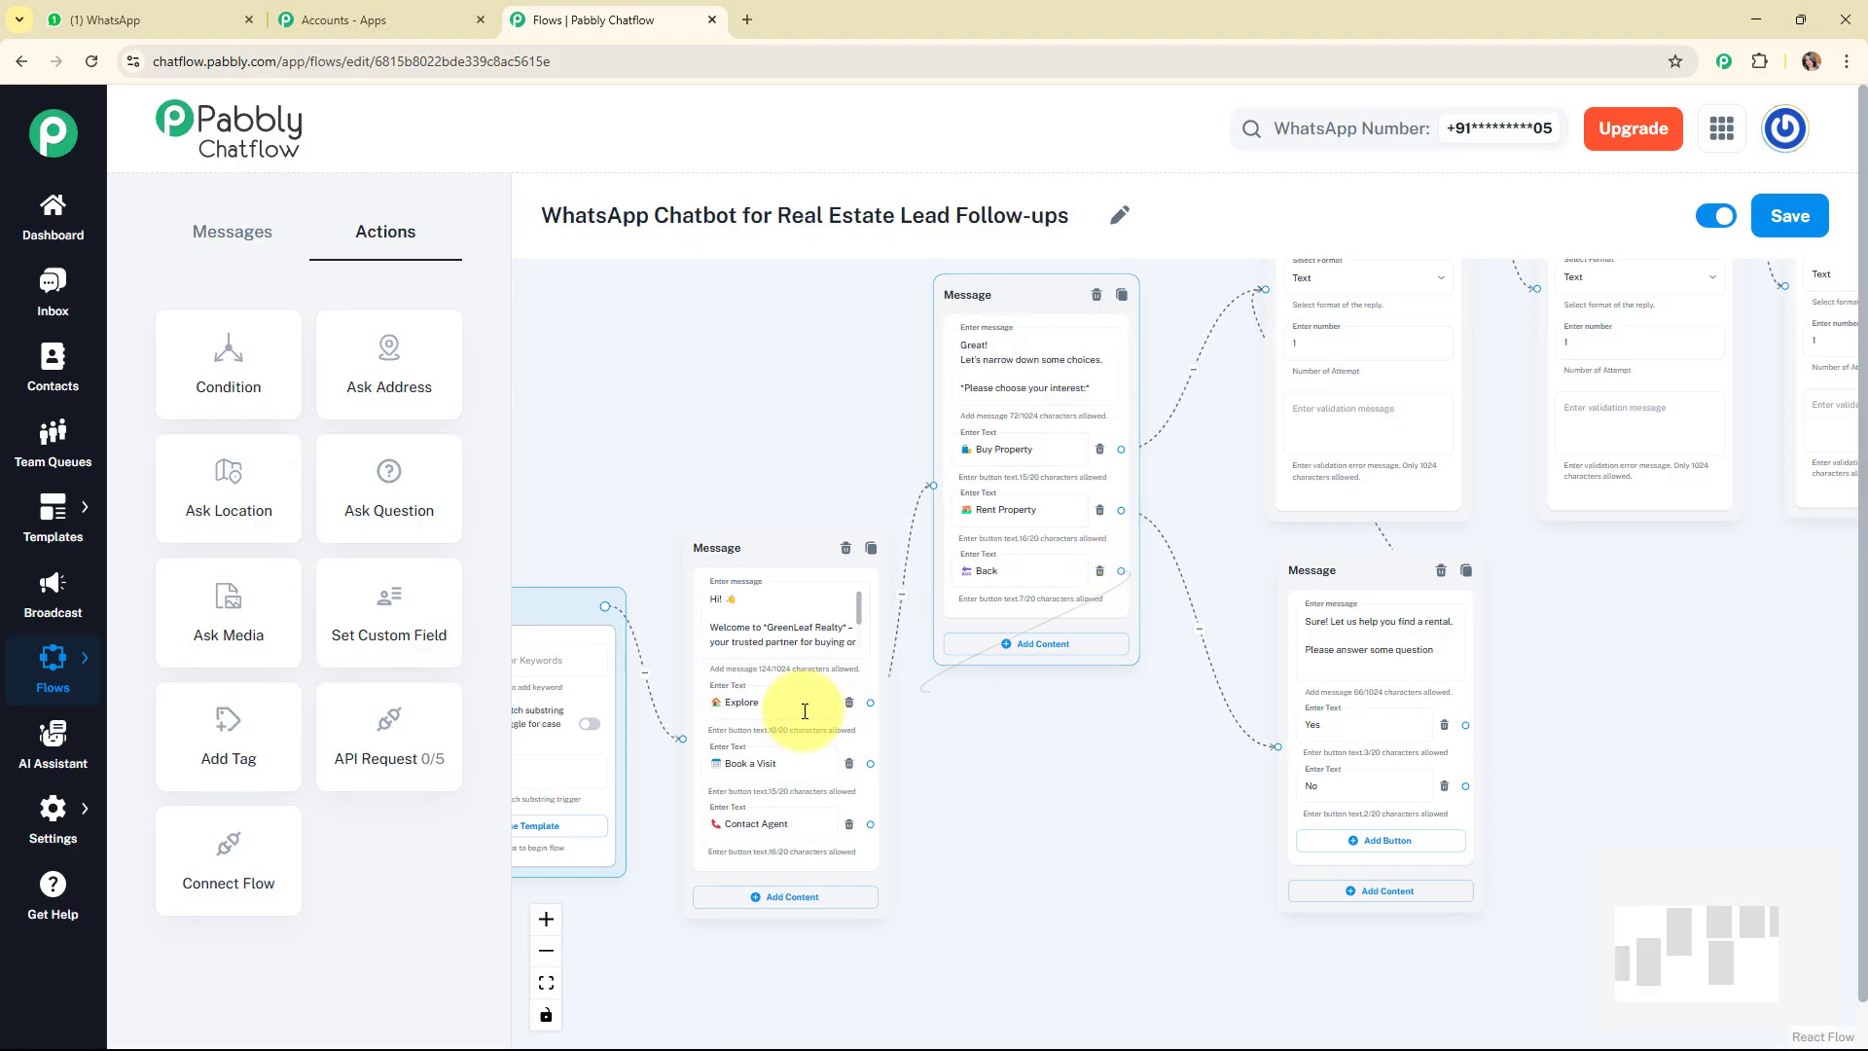
click(738, 775)
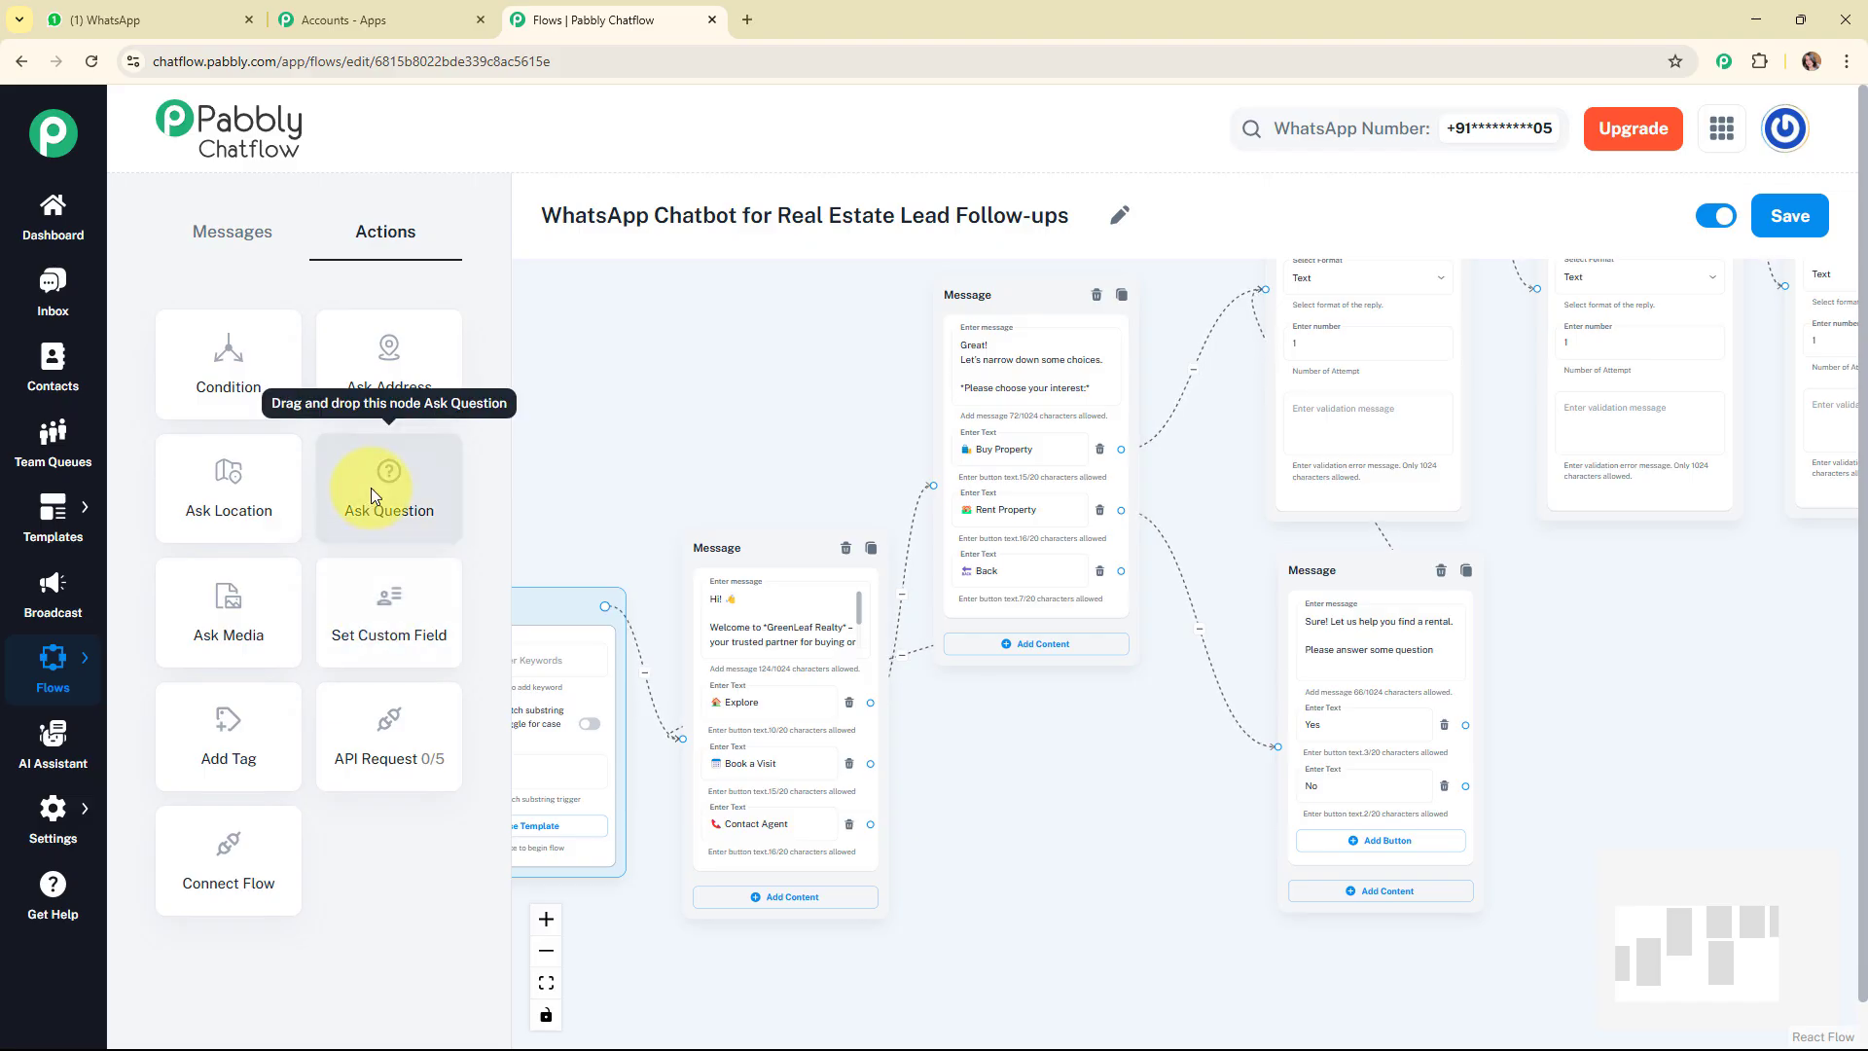
Add a question below the interest message reading "We'd love to arrange a site visit for you! Please let us know: *Your Full Name*".
drag(370, 487, 971, 711)
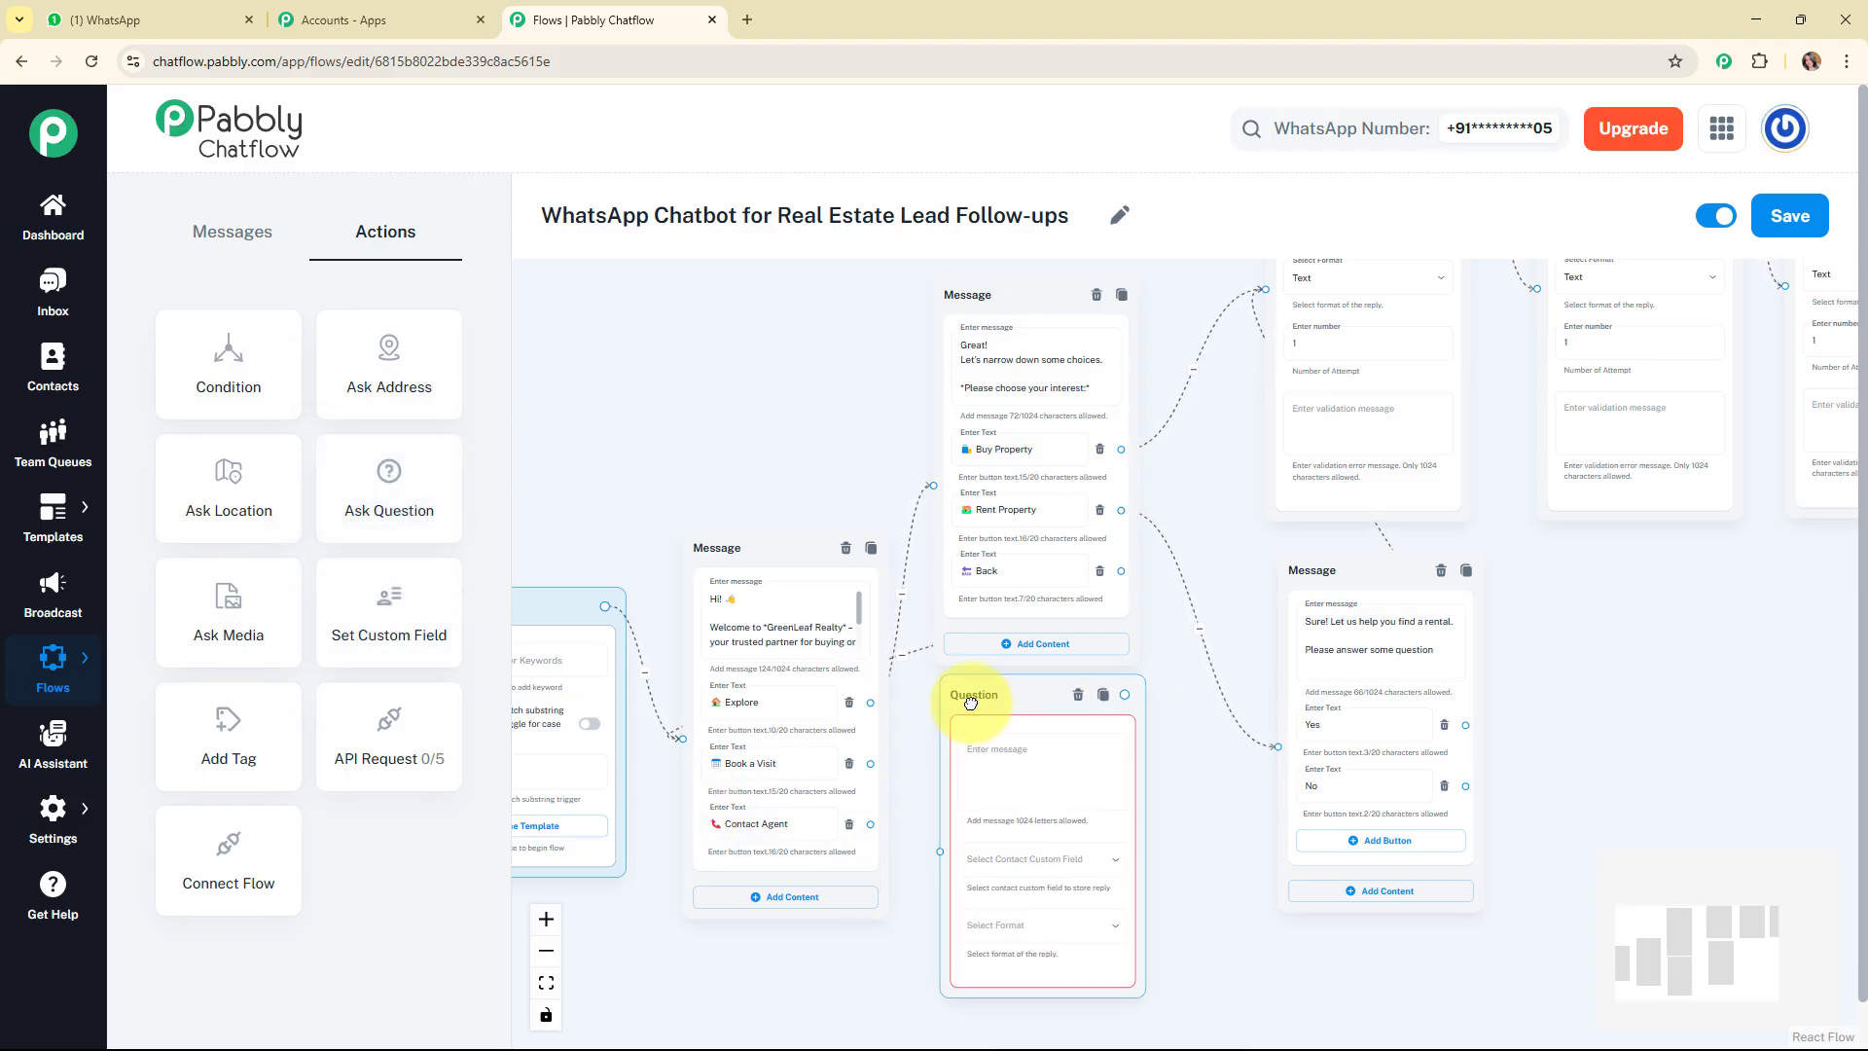
click(987, 774)
key(ctrl+v)
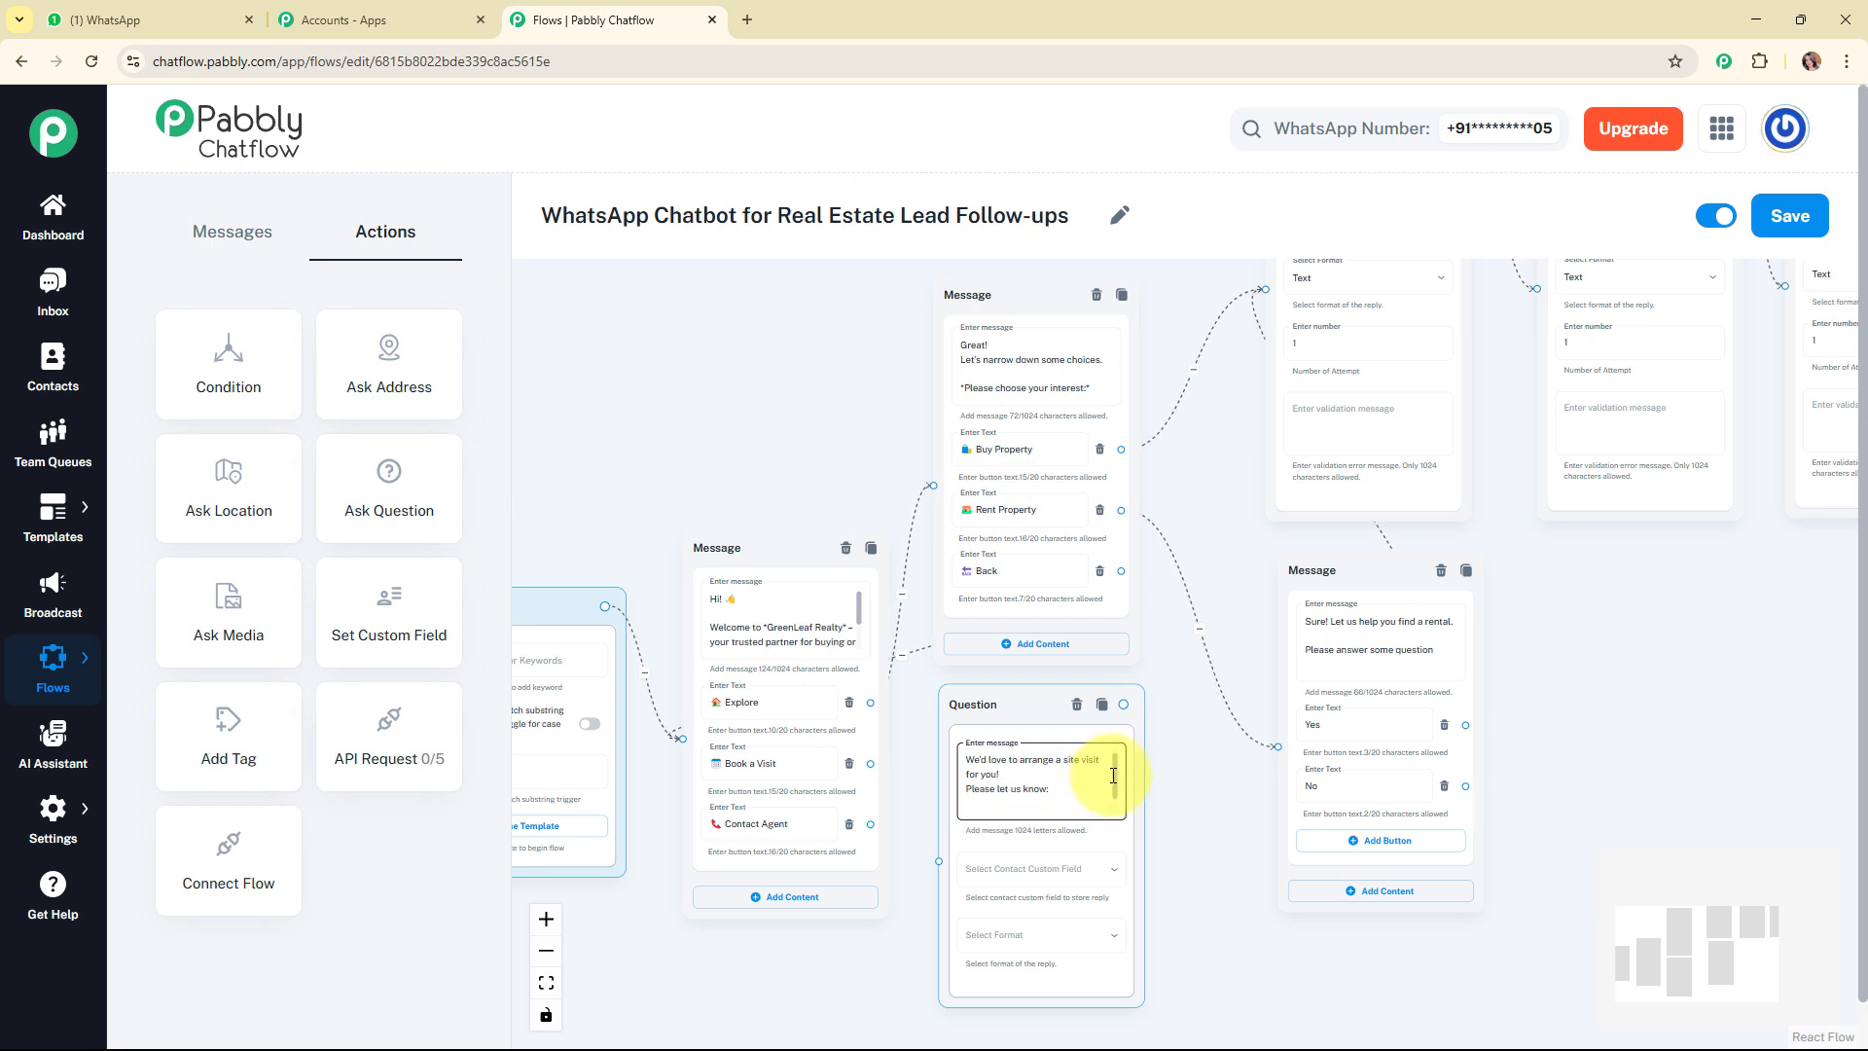
drag(1117, 774, 1106, 793)
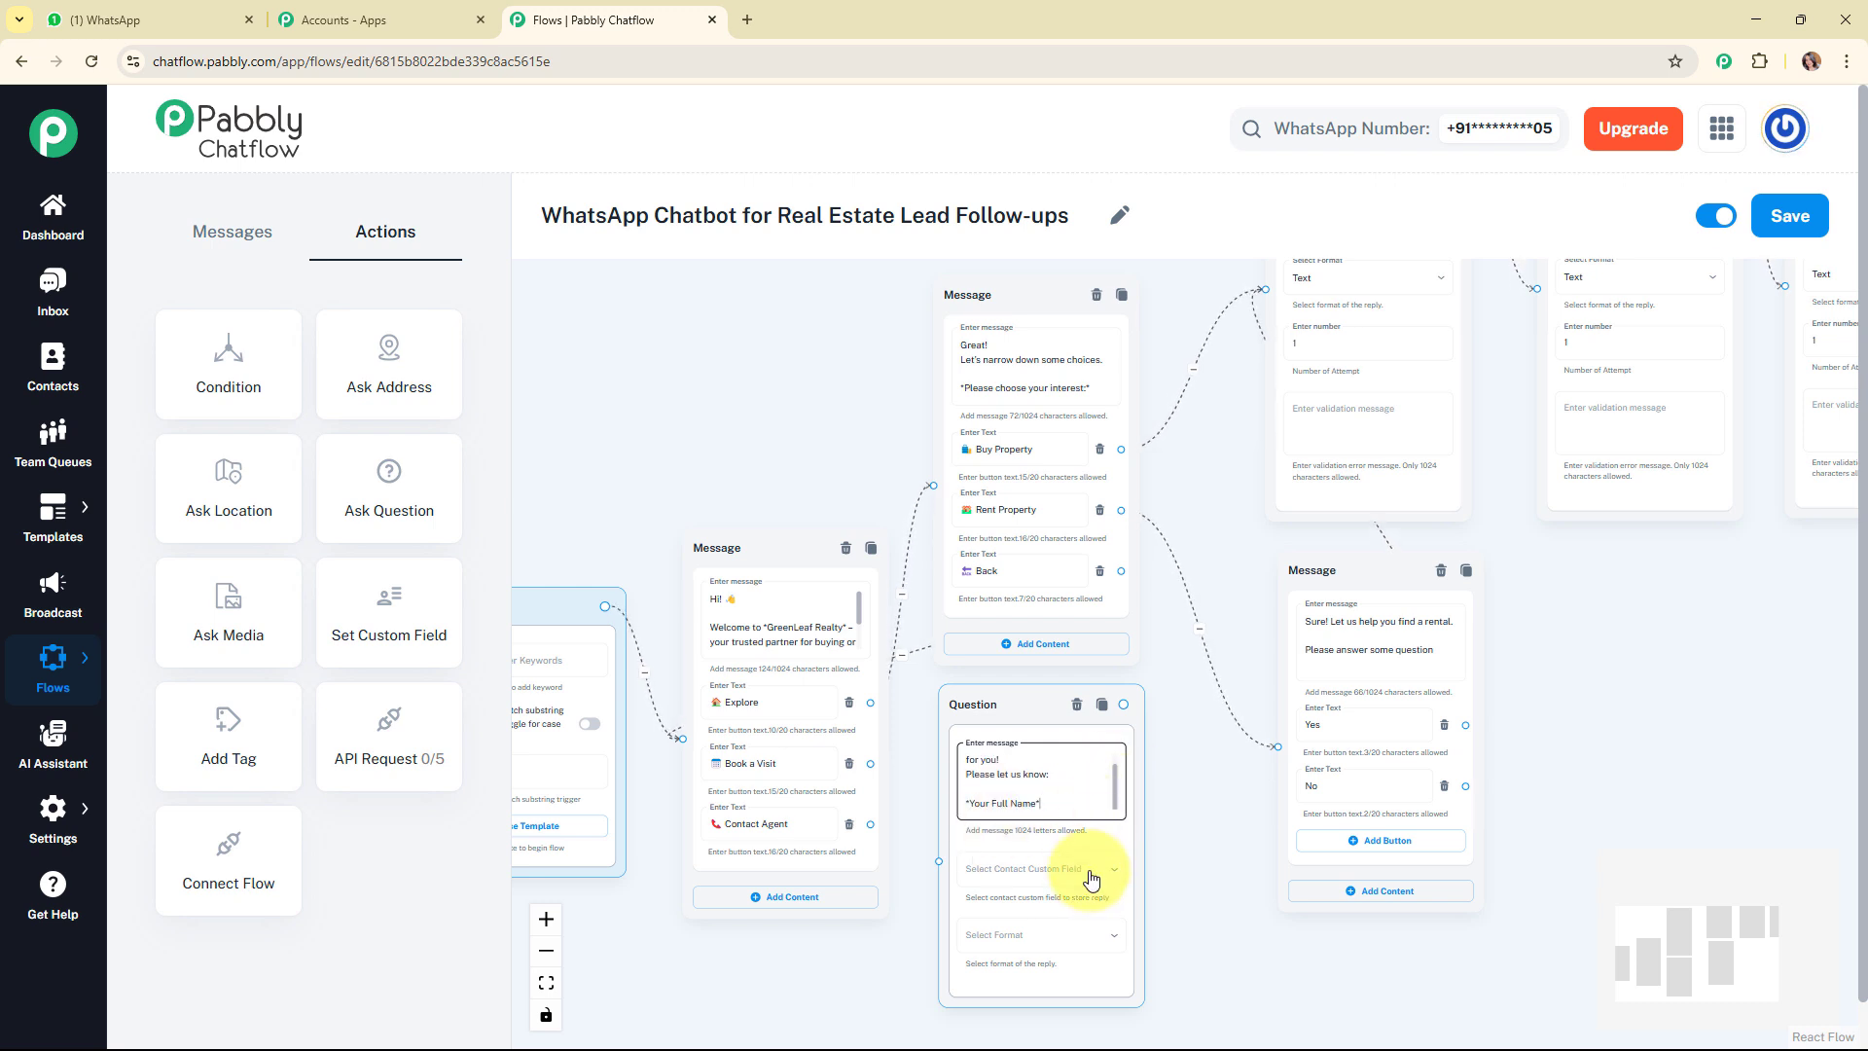
Store the full name reply in FullName with Text format, and connect the Book a Visit button to this question.
drag(1712, 938, 1720, 969)
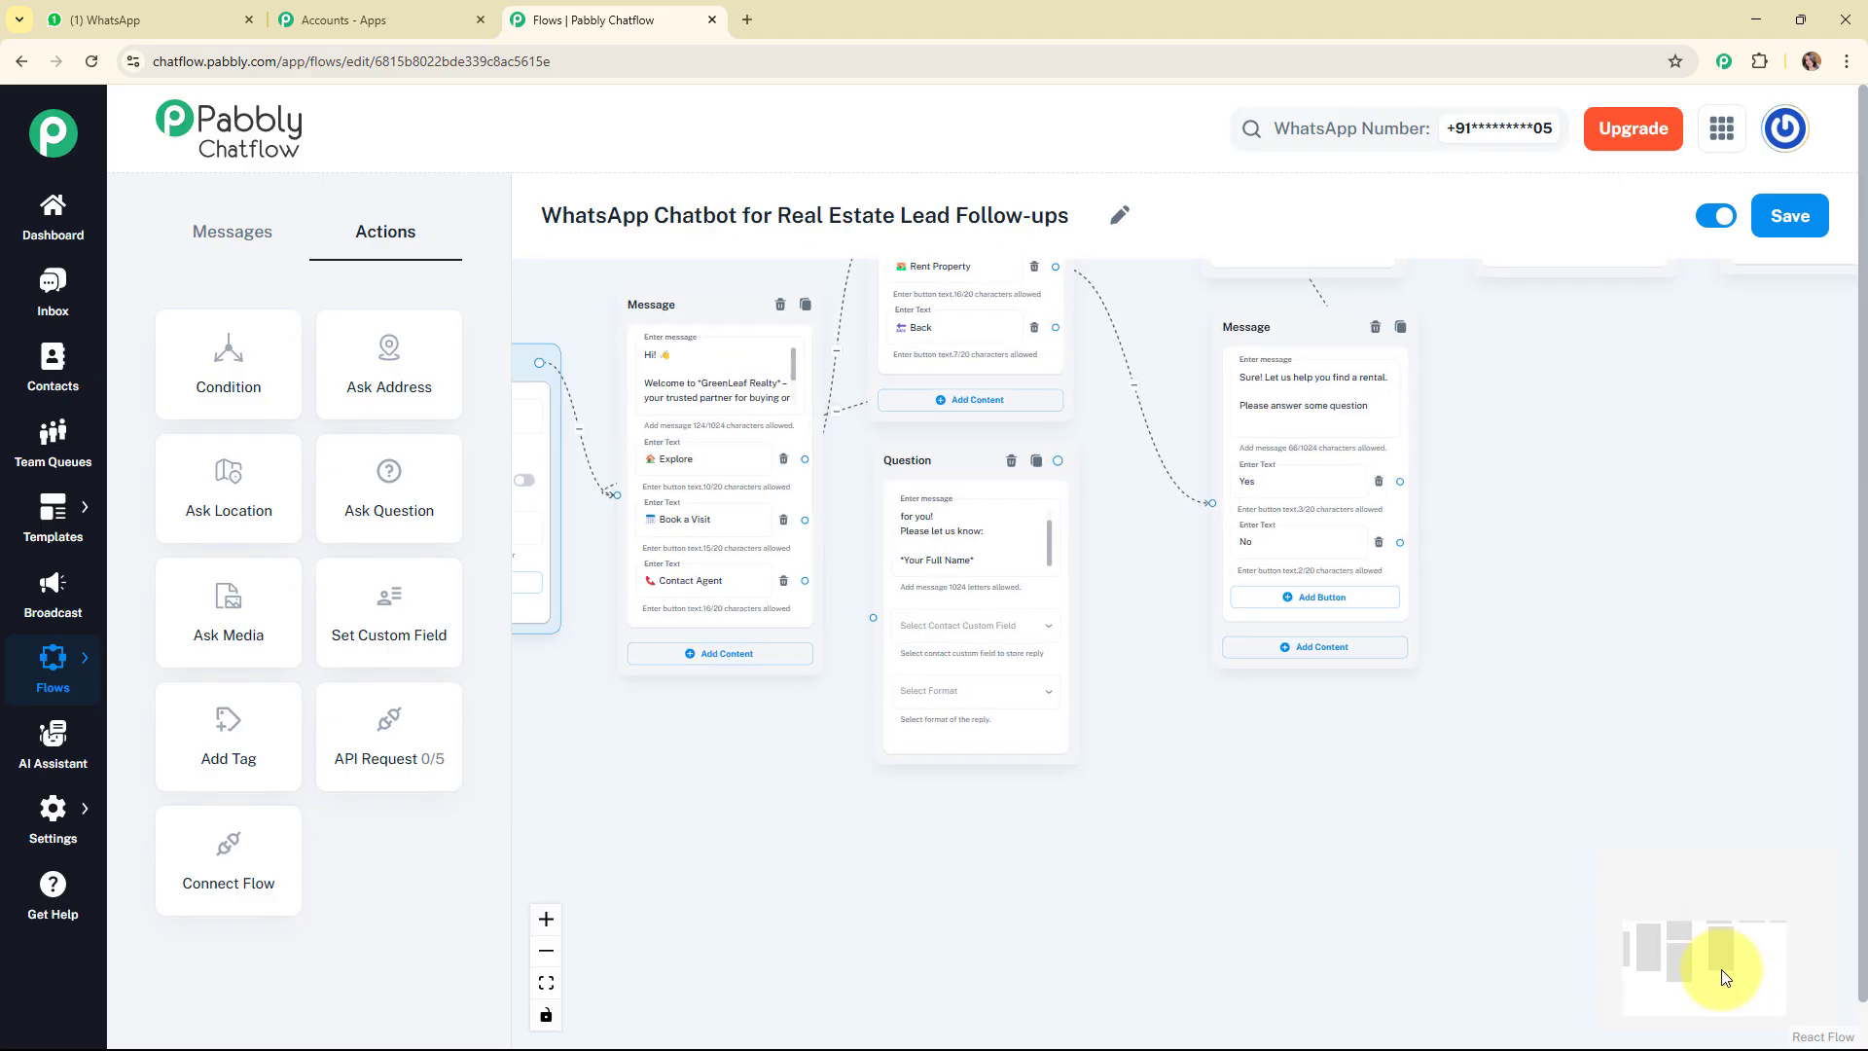
click(973, 606)
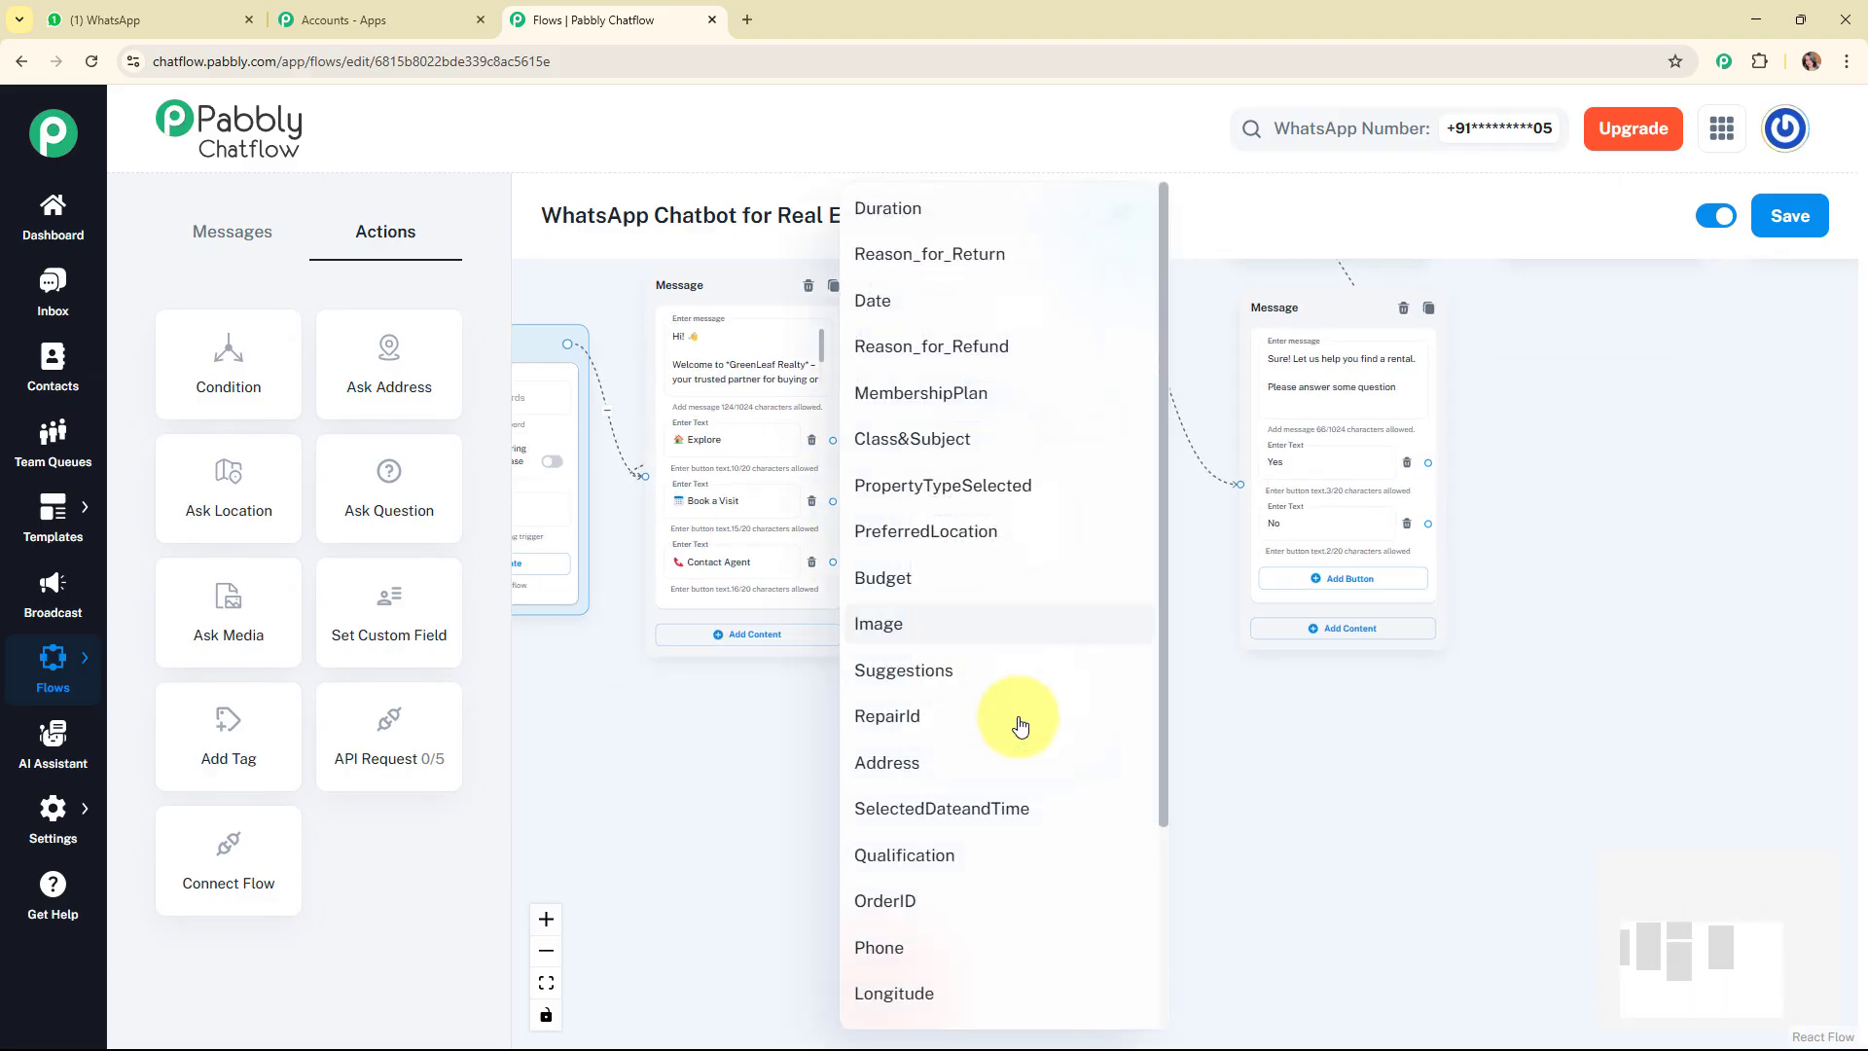
scroll(1022, 889, down, 3)
click(1034, 909)
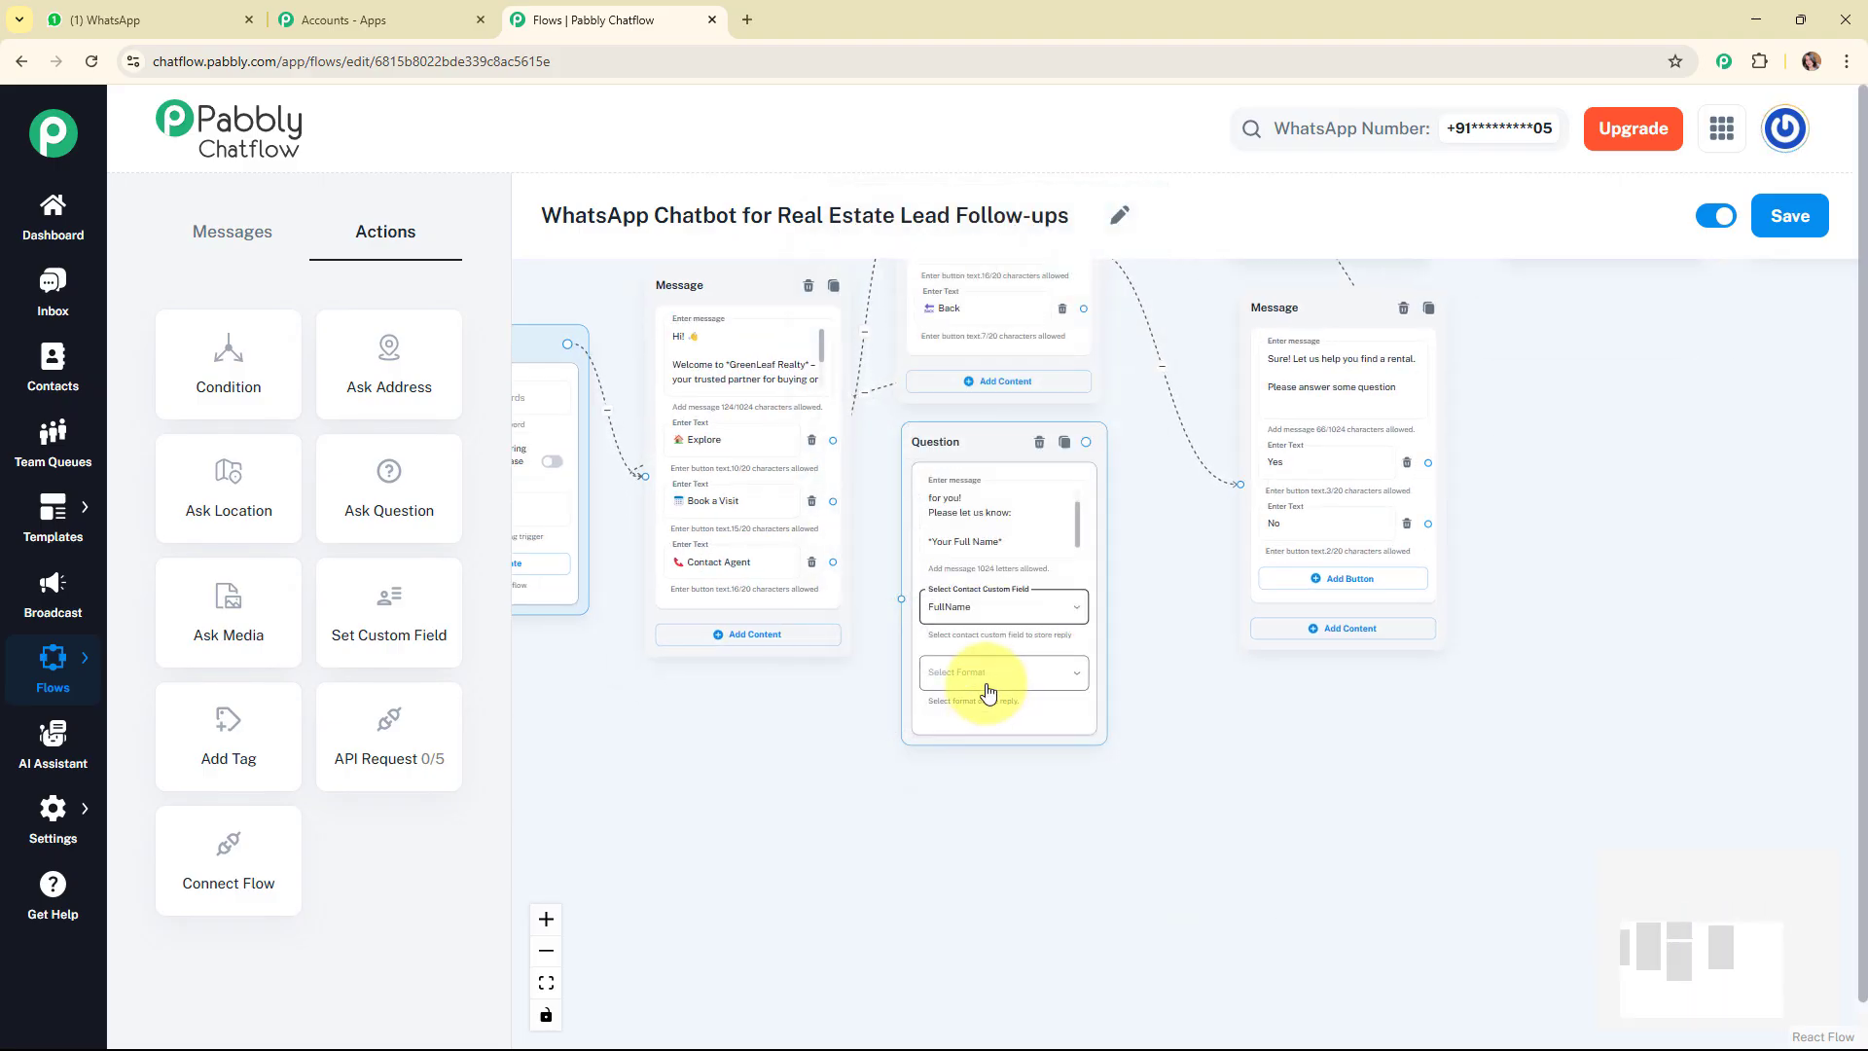
click(984, 678)
click(991, 764)
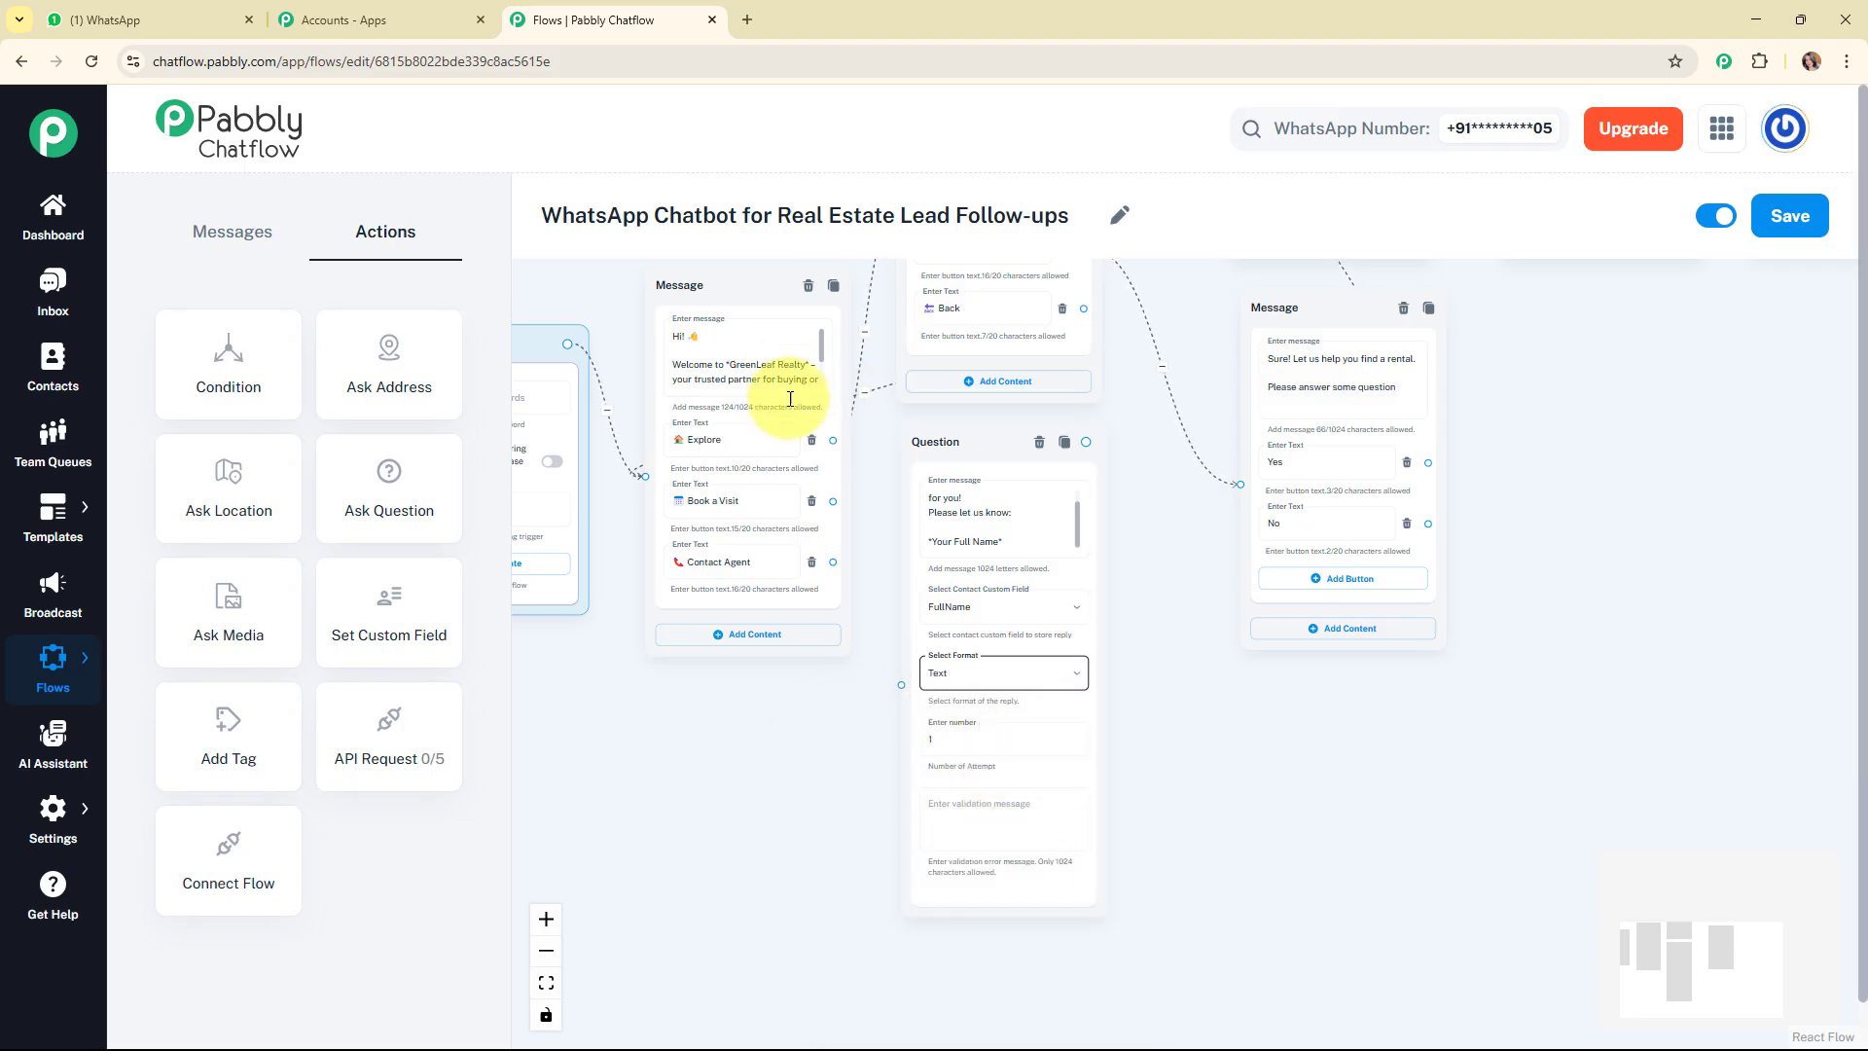
drag(830, 502, 901, 687)
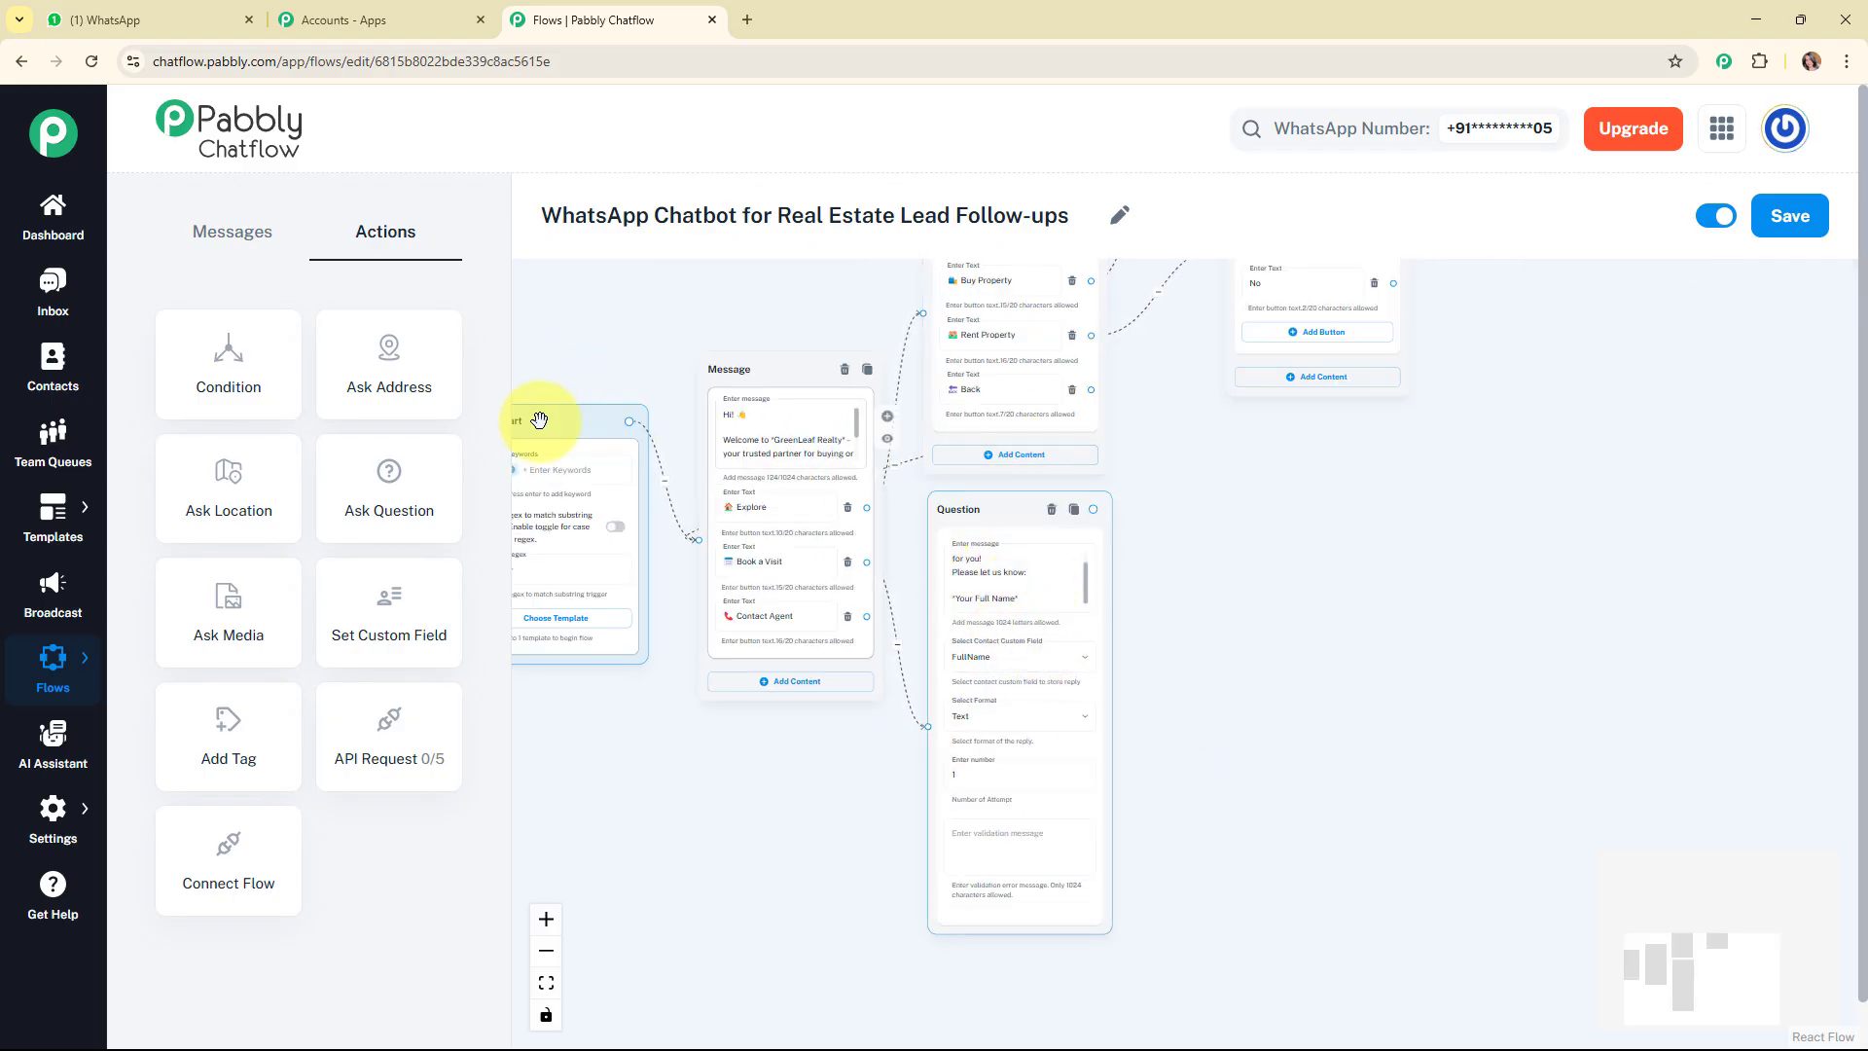
Add a "*Preferred Date*" question beside the full name question, storing the reply in the Date field with Date format.
drag(387, 495, 1233, 518)
text(*Preferred Date*)
click(1243, 673)
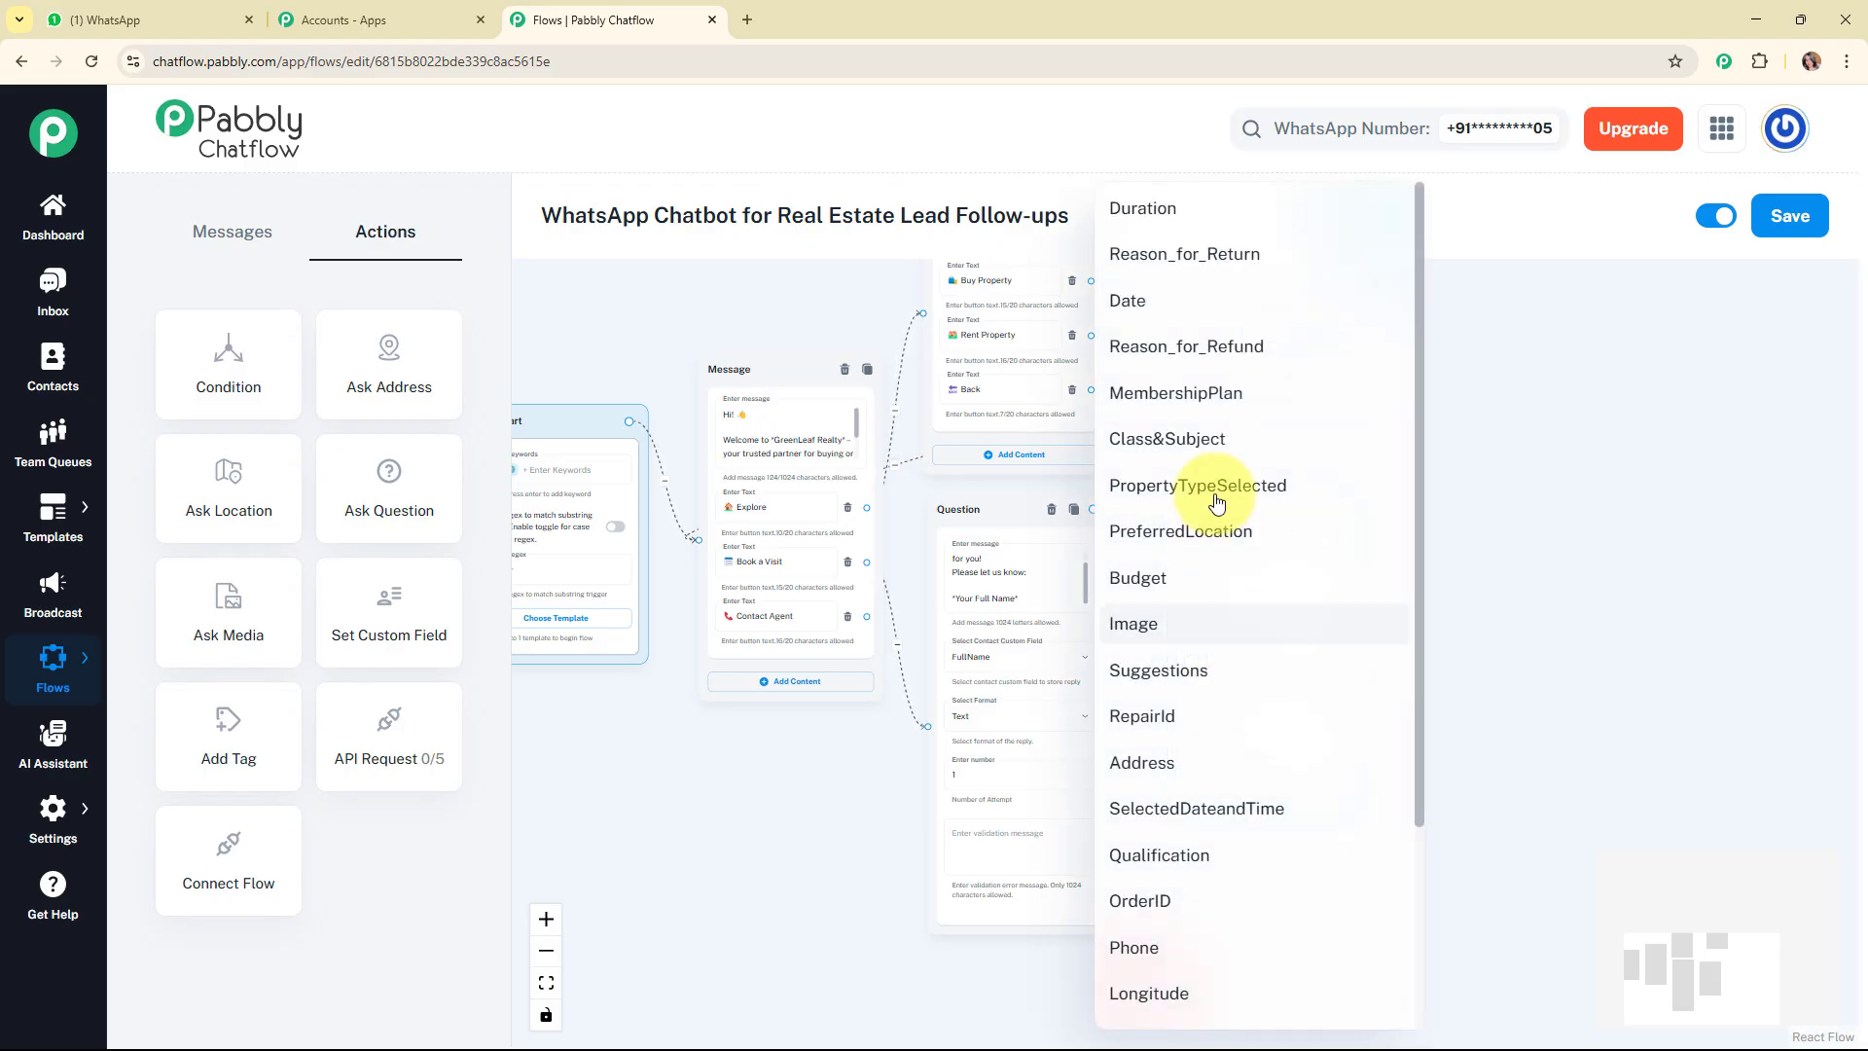
click(1177, 304)
click(1270, 732)
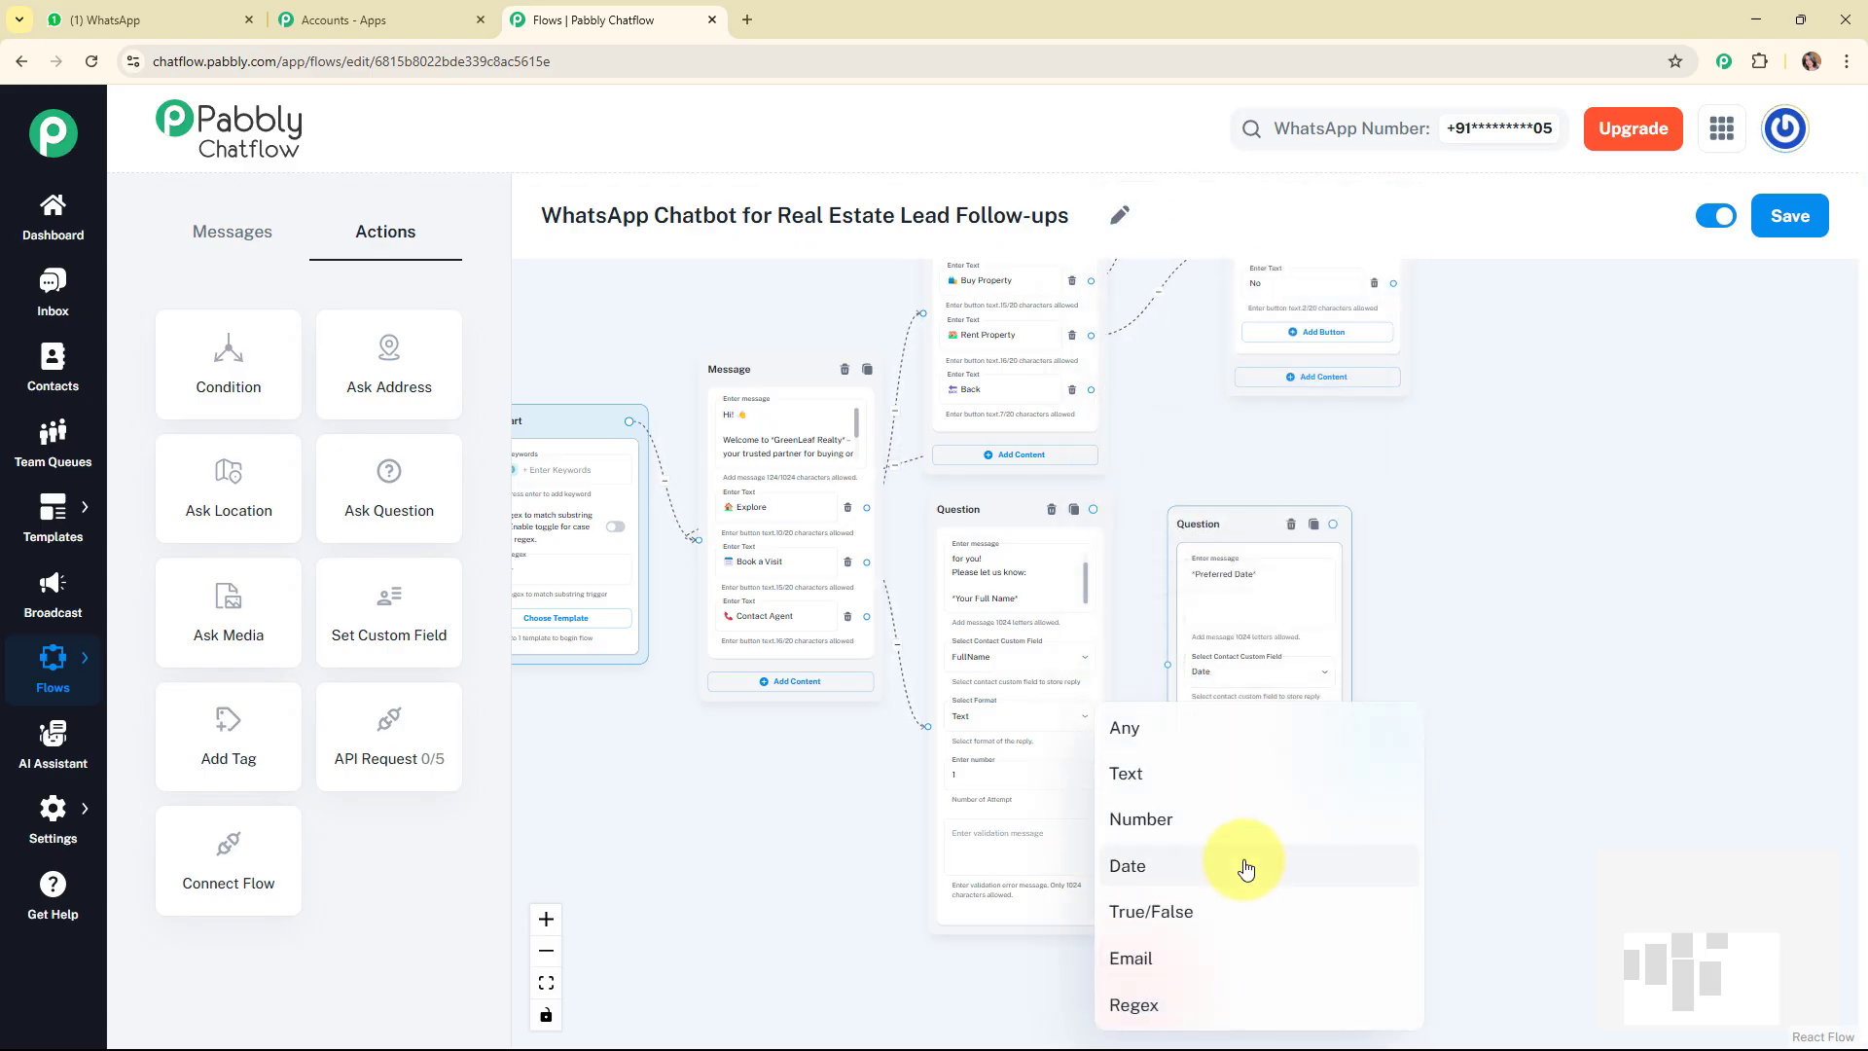
click(1249, 868)
Connect the full name question to the preferred date question.
click(1087, 510)
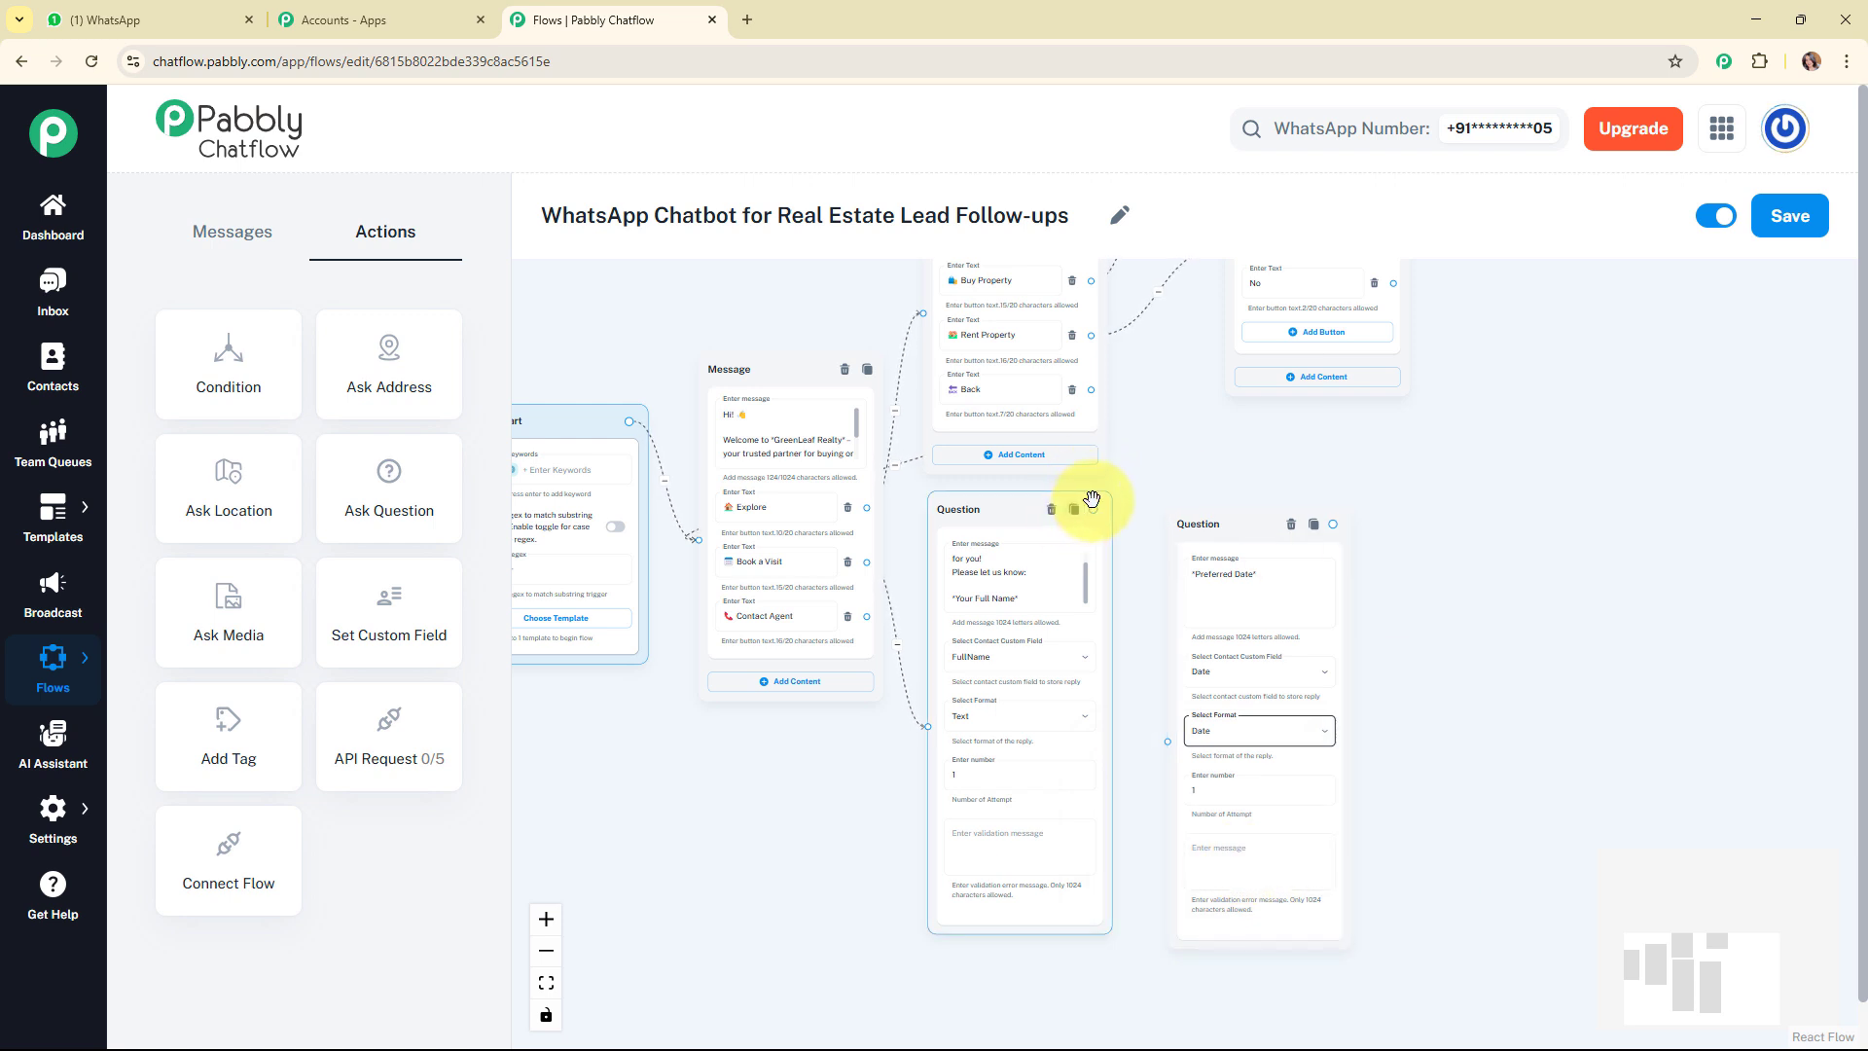
drag(1093, 507, 1167, 742)
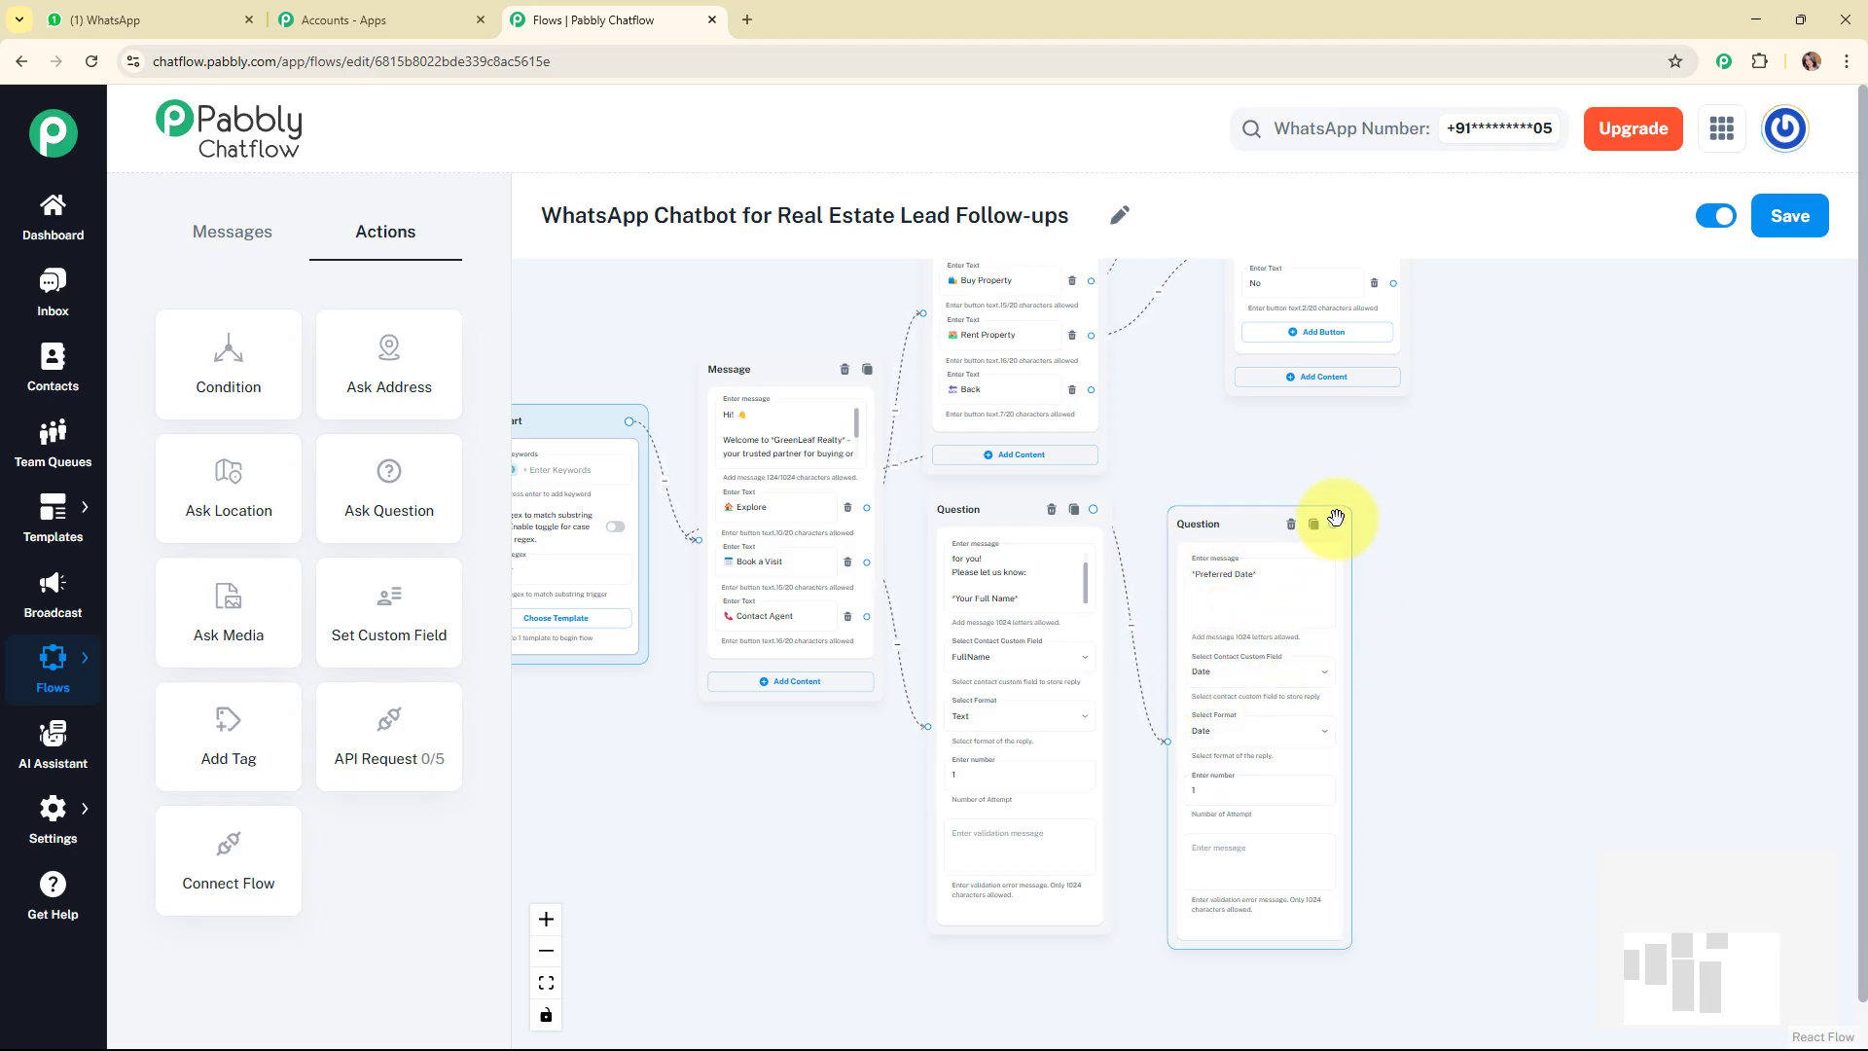
Add a text message connected from the preferred date question, reading "✅ We'll confirm your visit shortly!".
drag(1334, 524, 1554, 622)
click(1501, 667)
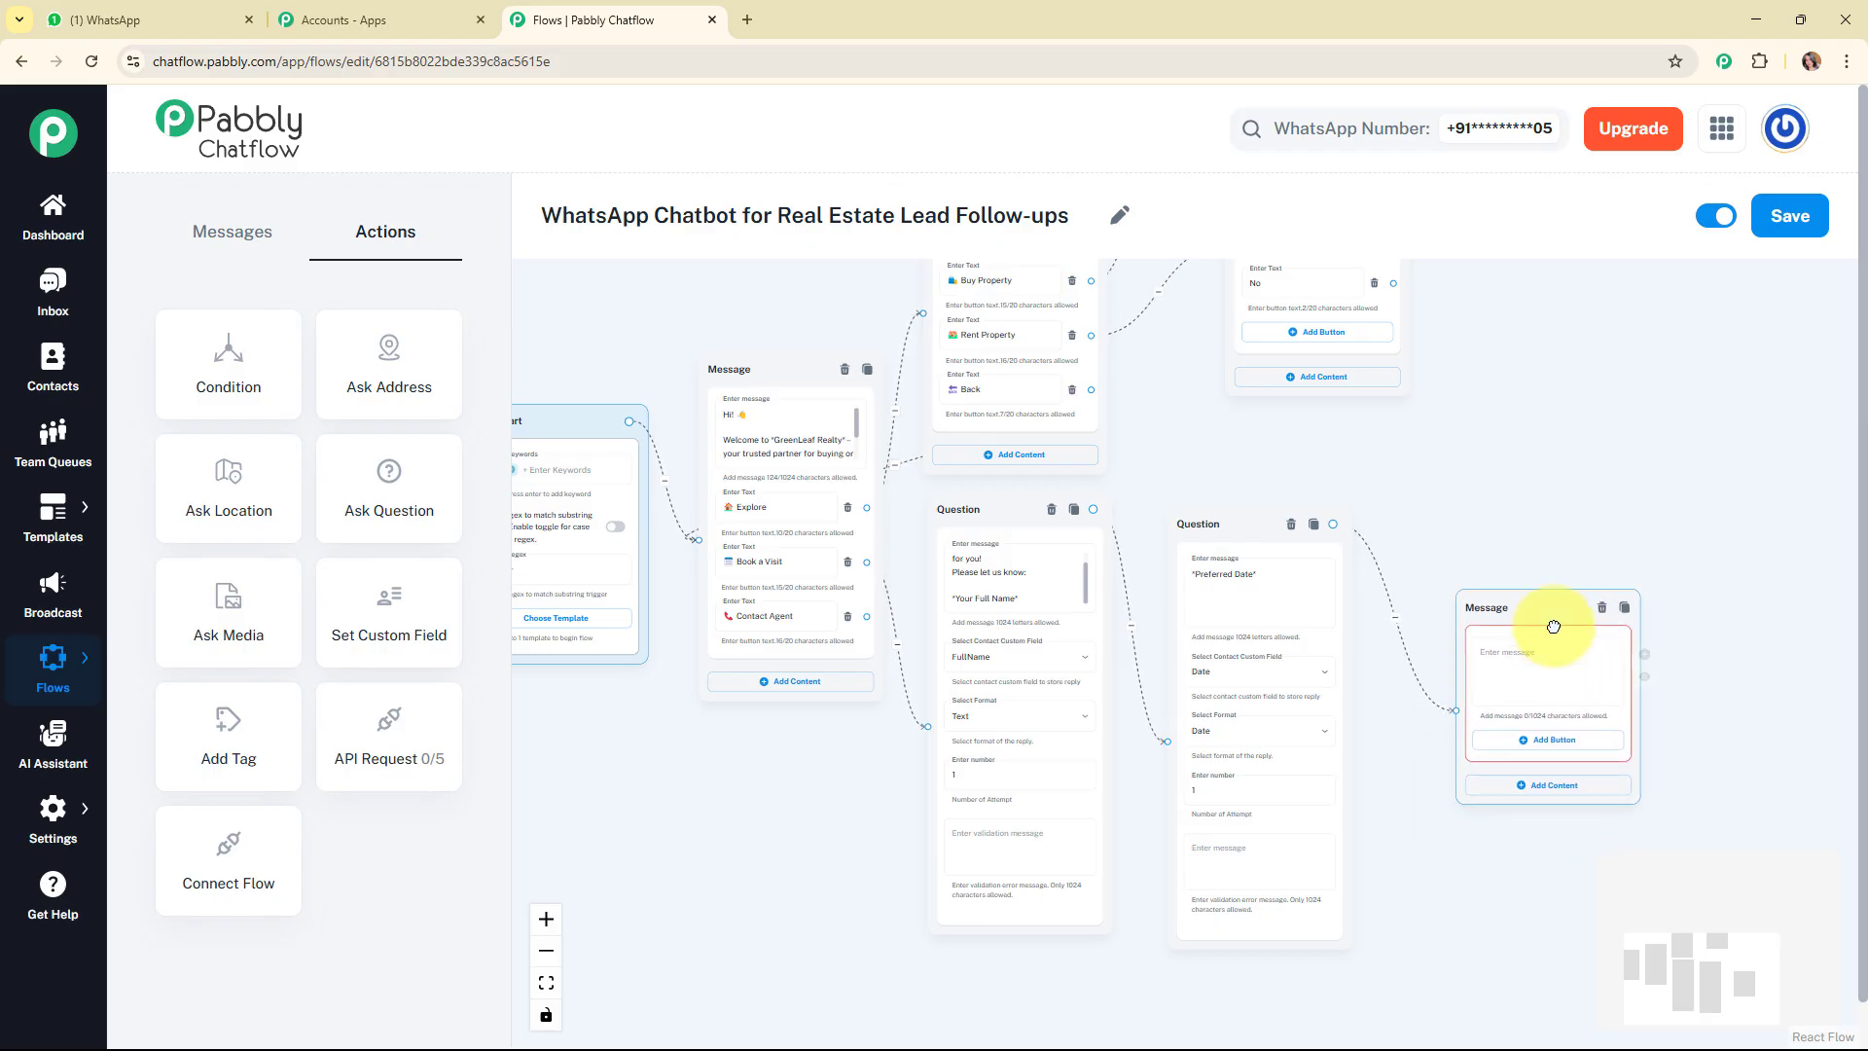
click(1542, 671)
text(✅ We'll confirm your visit shortly!)
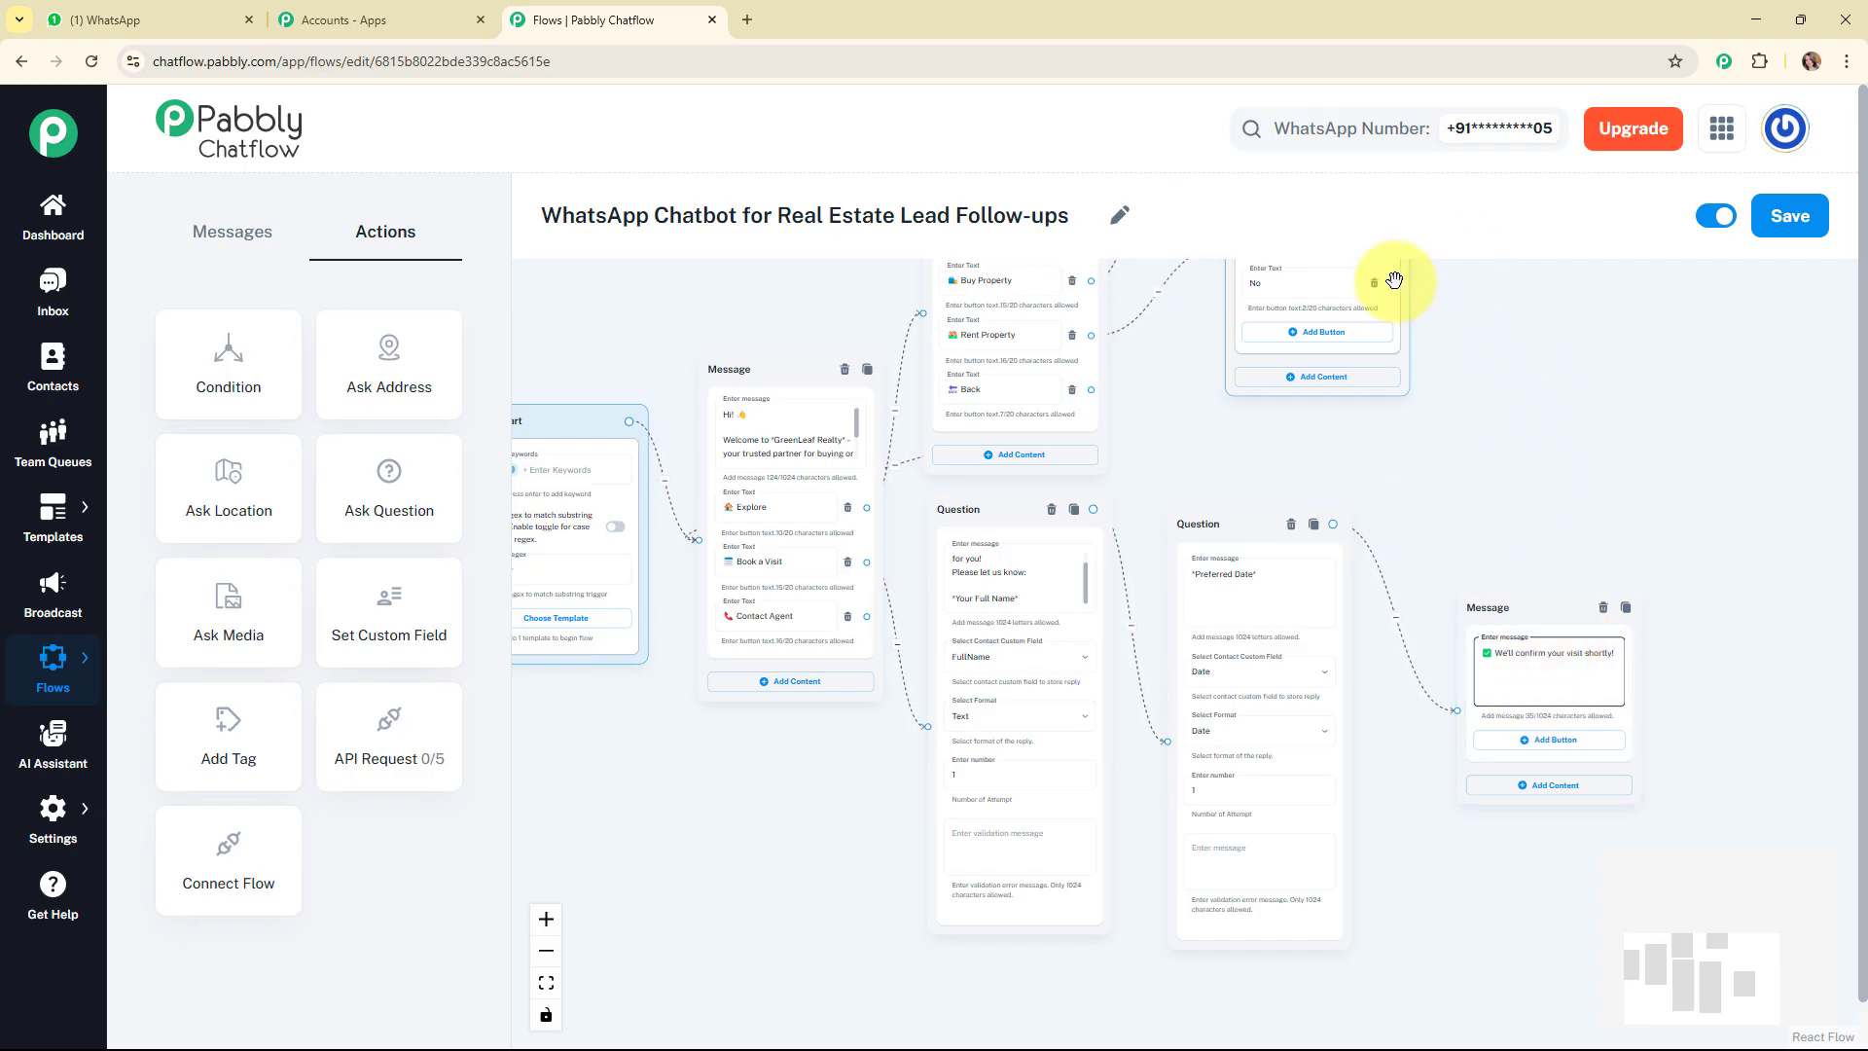
Connect the No button of the rental message to the full name question.
drag(1393, 285, 923, 776)
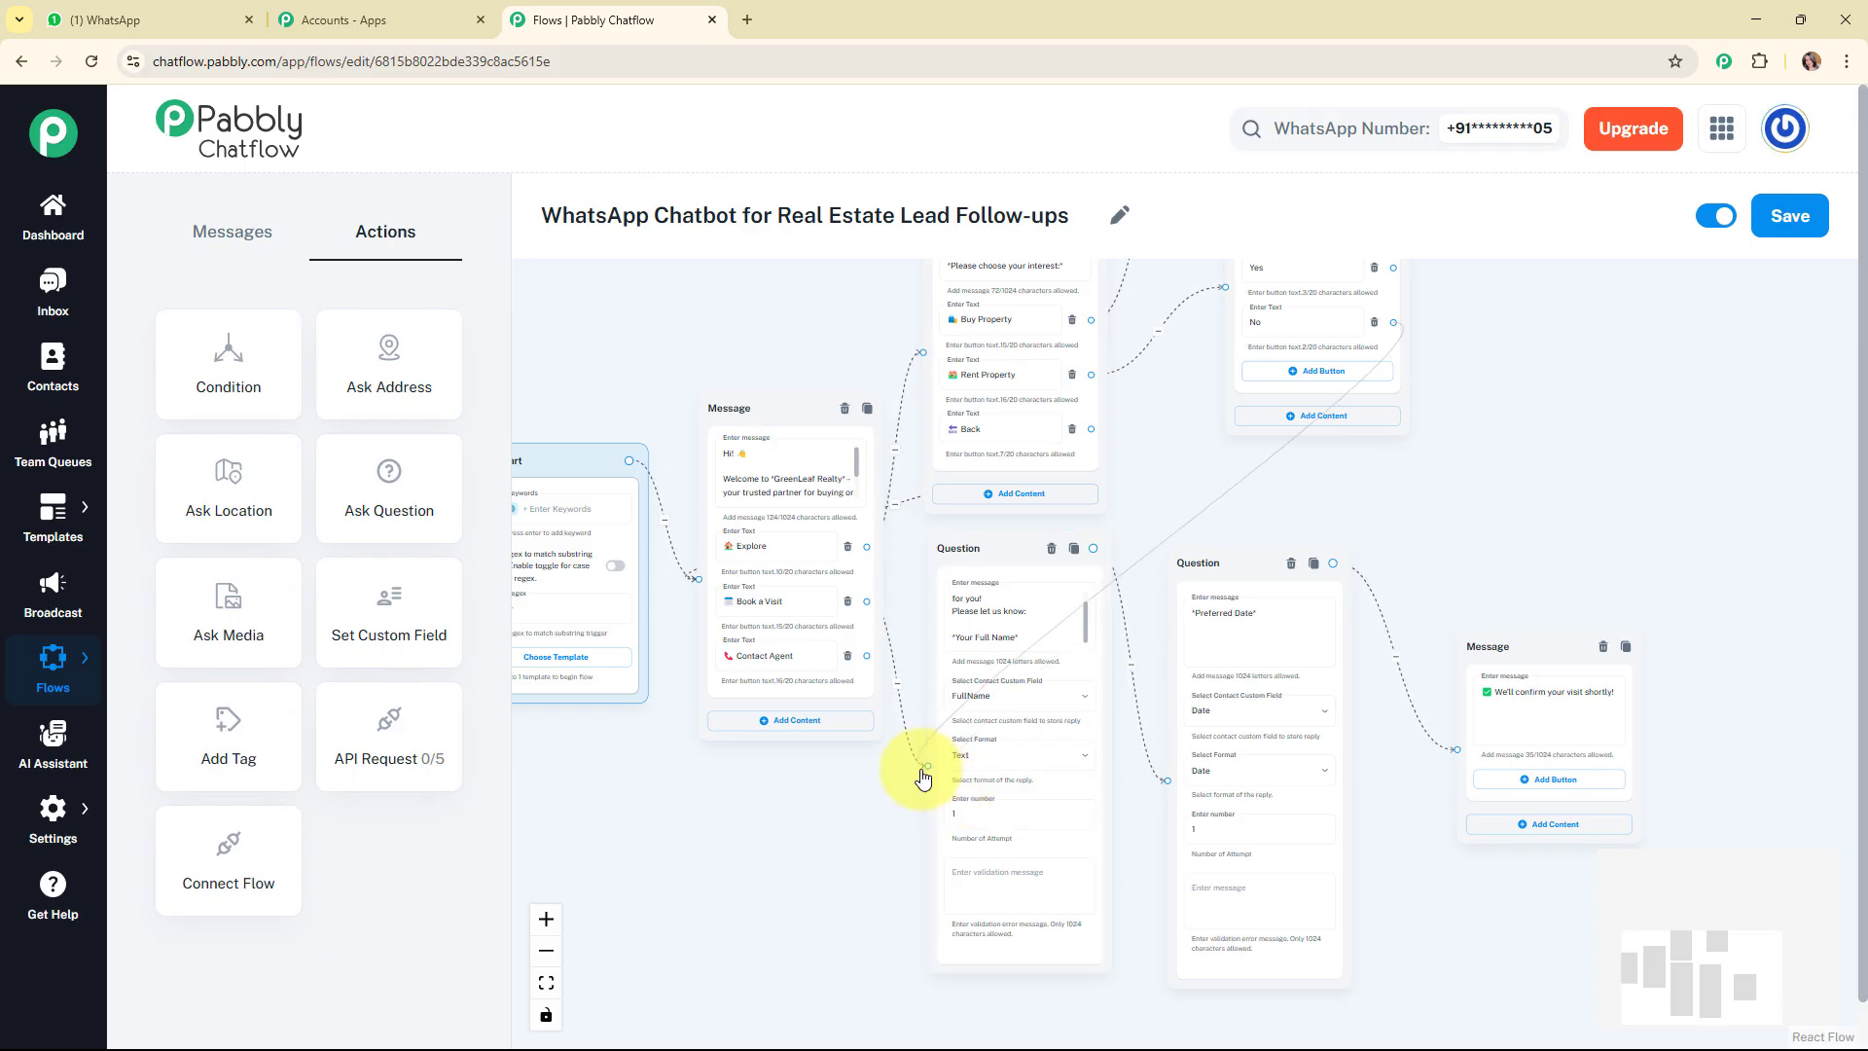
drag(923, 776, 922, 771)
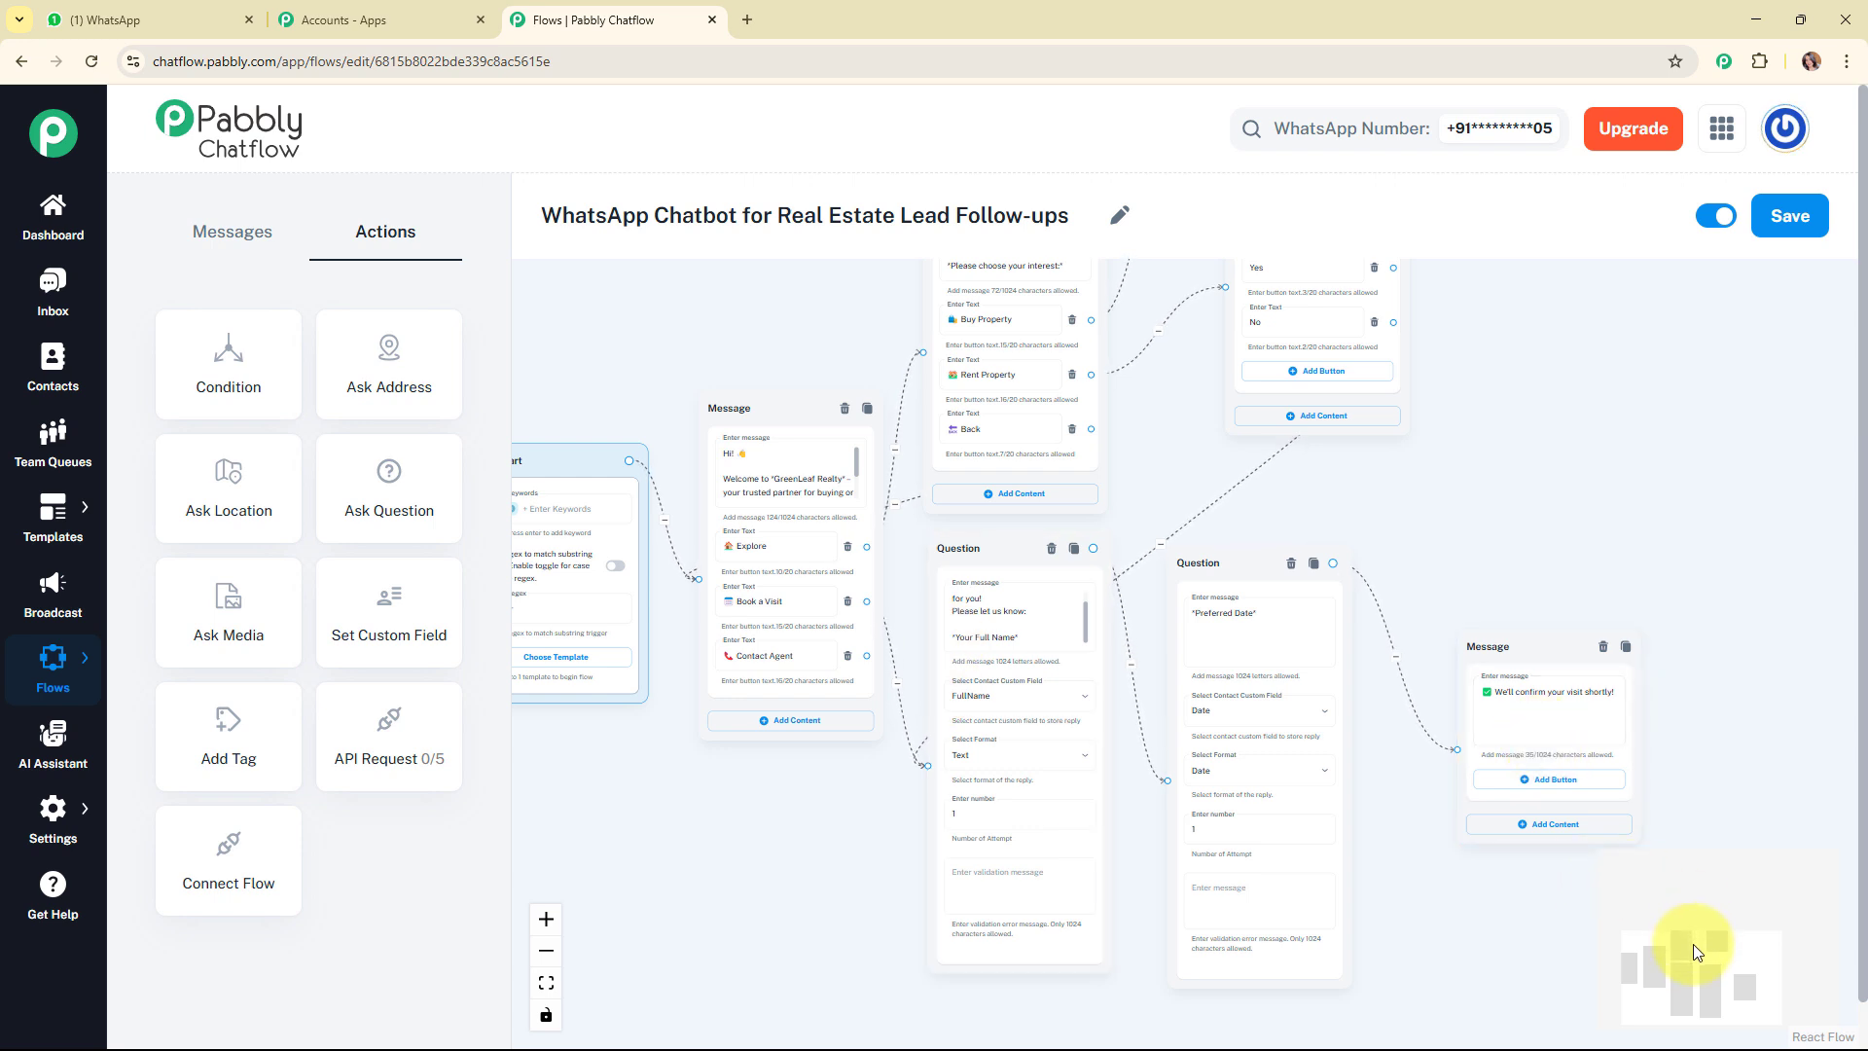
Add a message connected from the Contact Agent button, reading "✅ Okay! You'll get a call soon from our team.".
drag(1692, 945, 1695, 972)
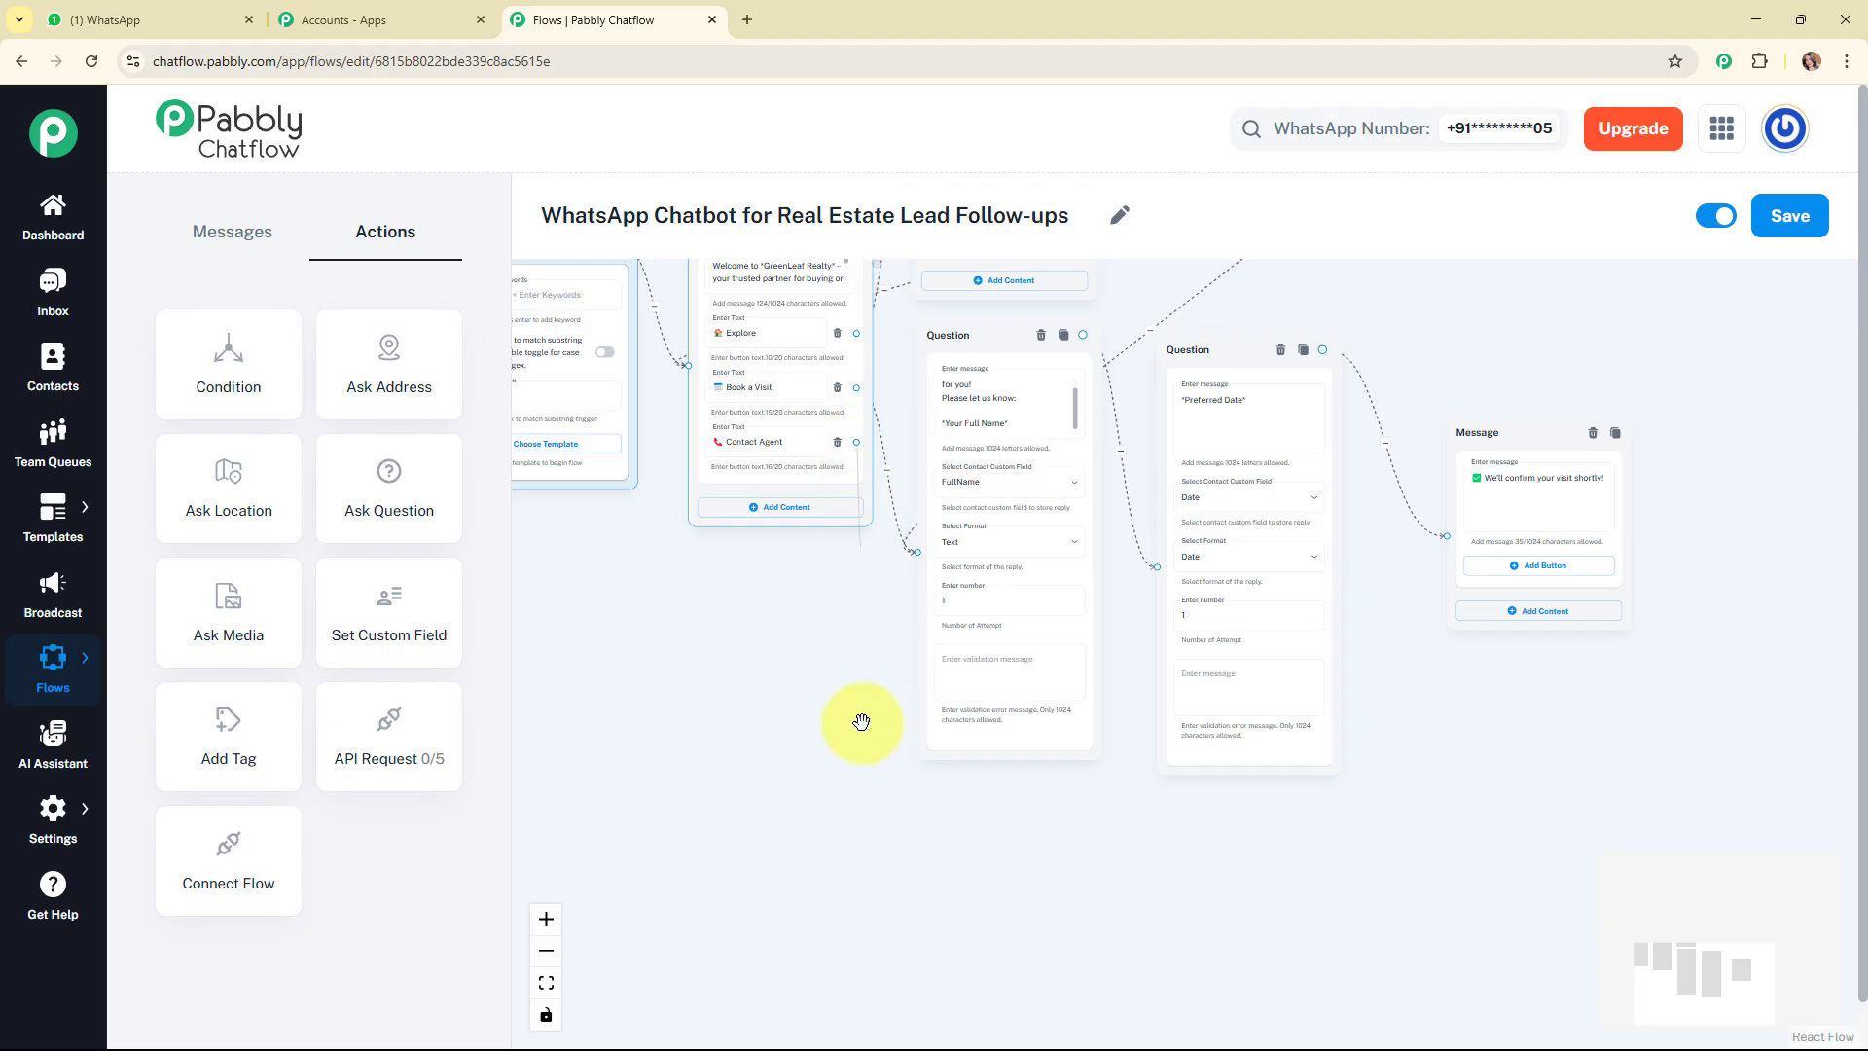
drag(861, 722, 983, 742)
double_click(971, 869)
click(986, 813)
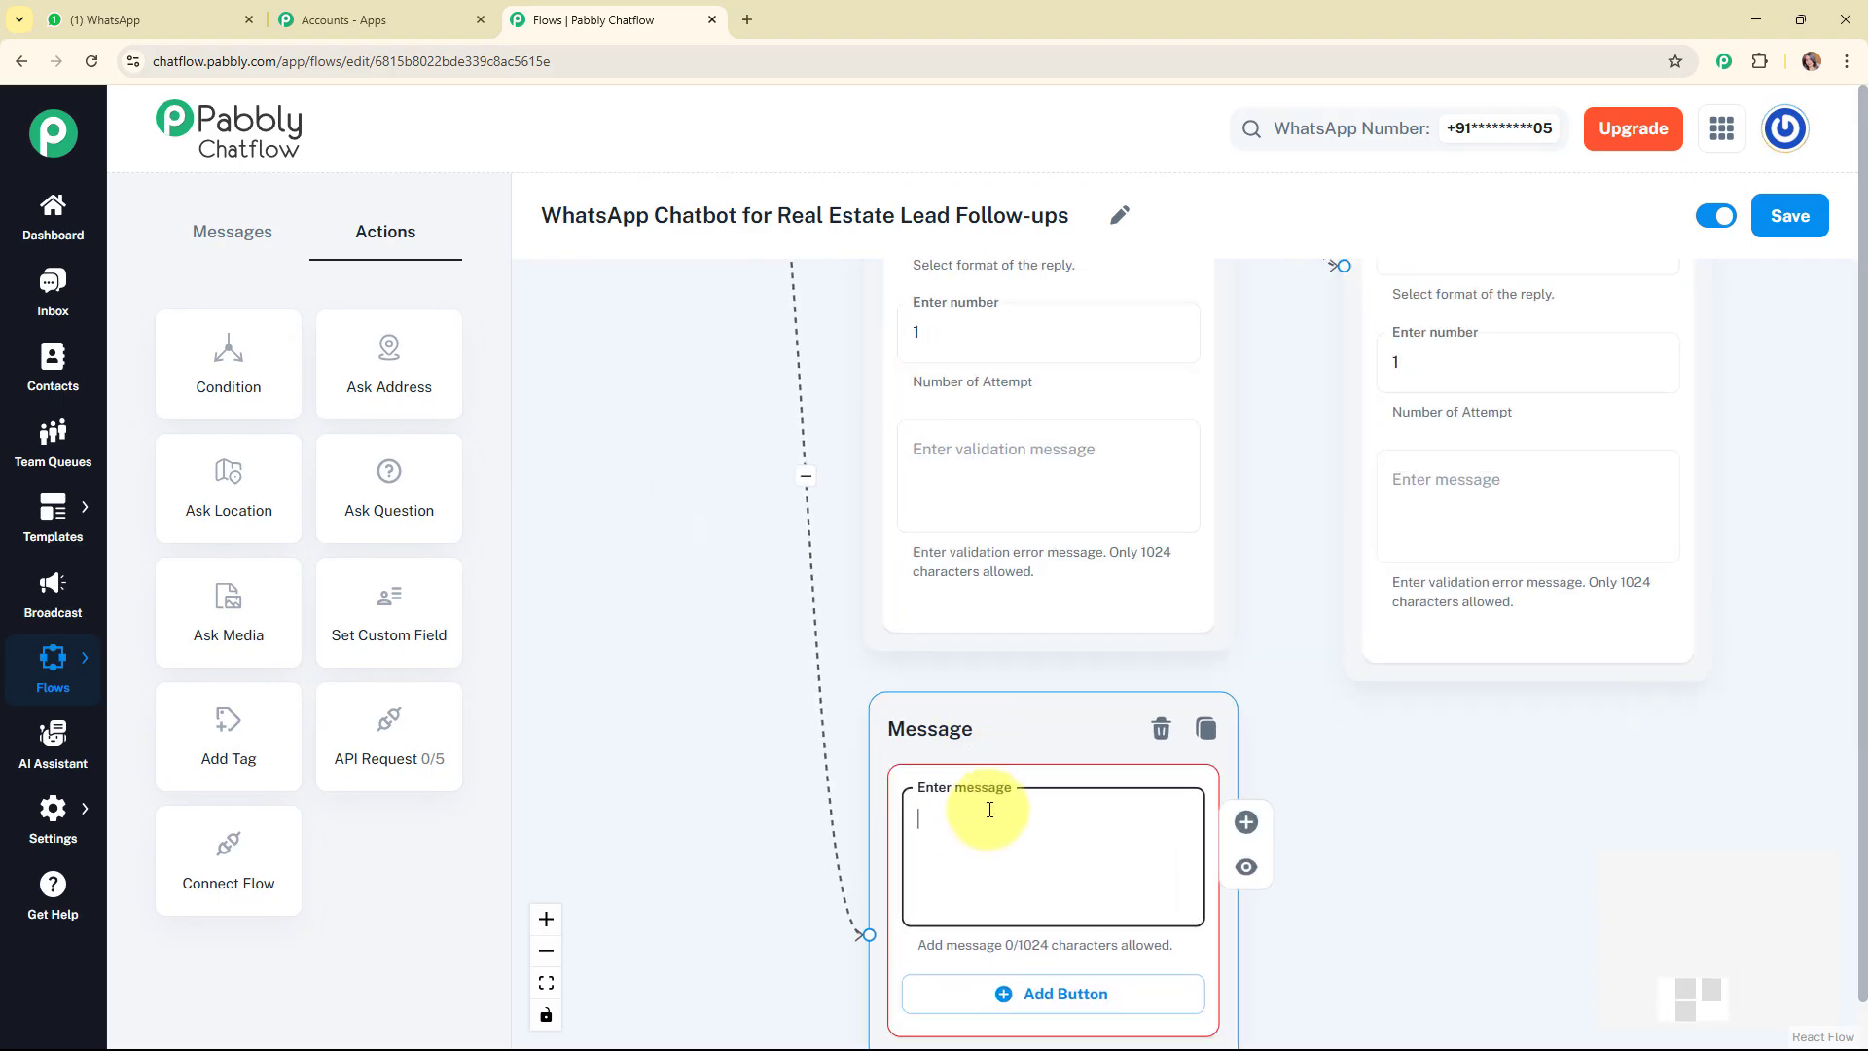
text(✅ Okay! You'll get a call soon from our team.)
scroll(1278, 646, down, 3)
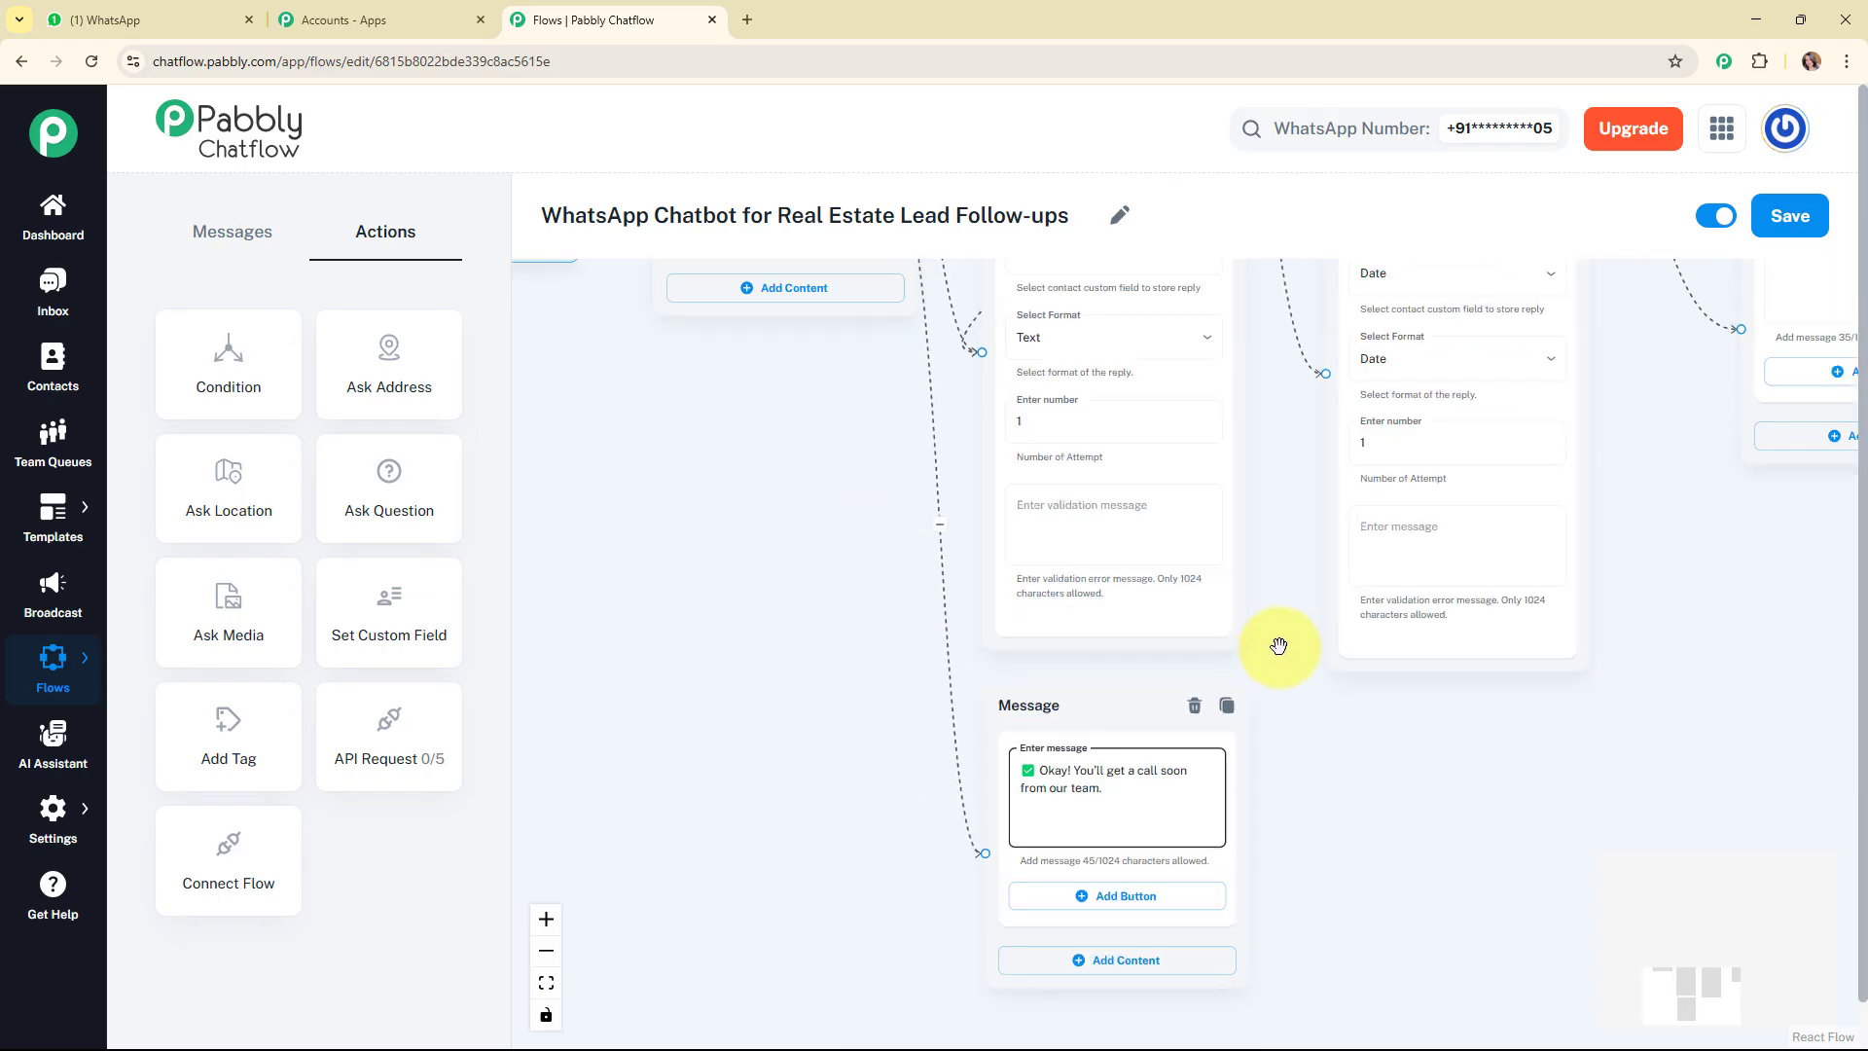
Save the finished flow.
scroll(1279, 646, down, 2)
scroll(1557, 686, down, 2)
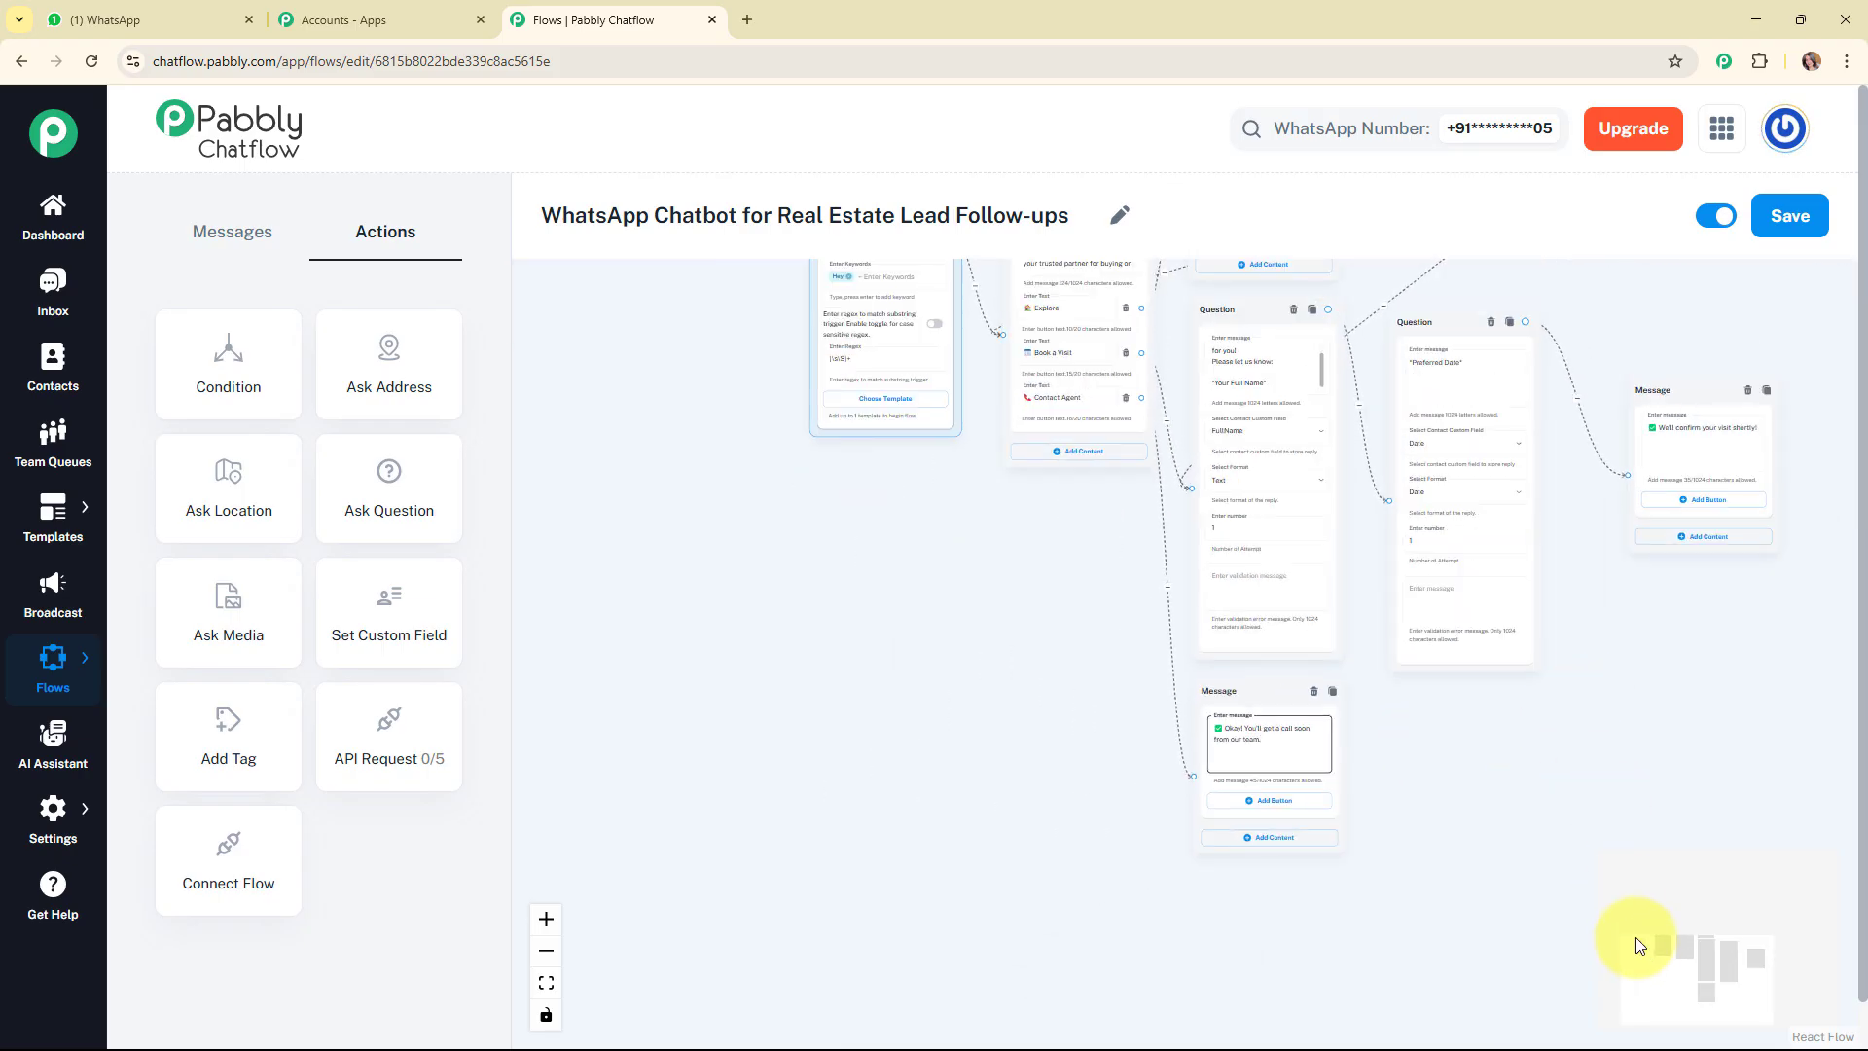
scroll(1636, 944, down, 5)
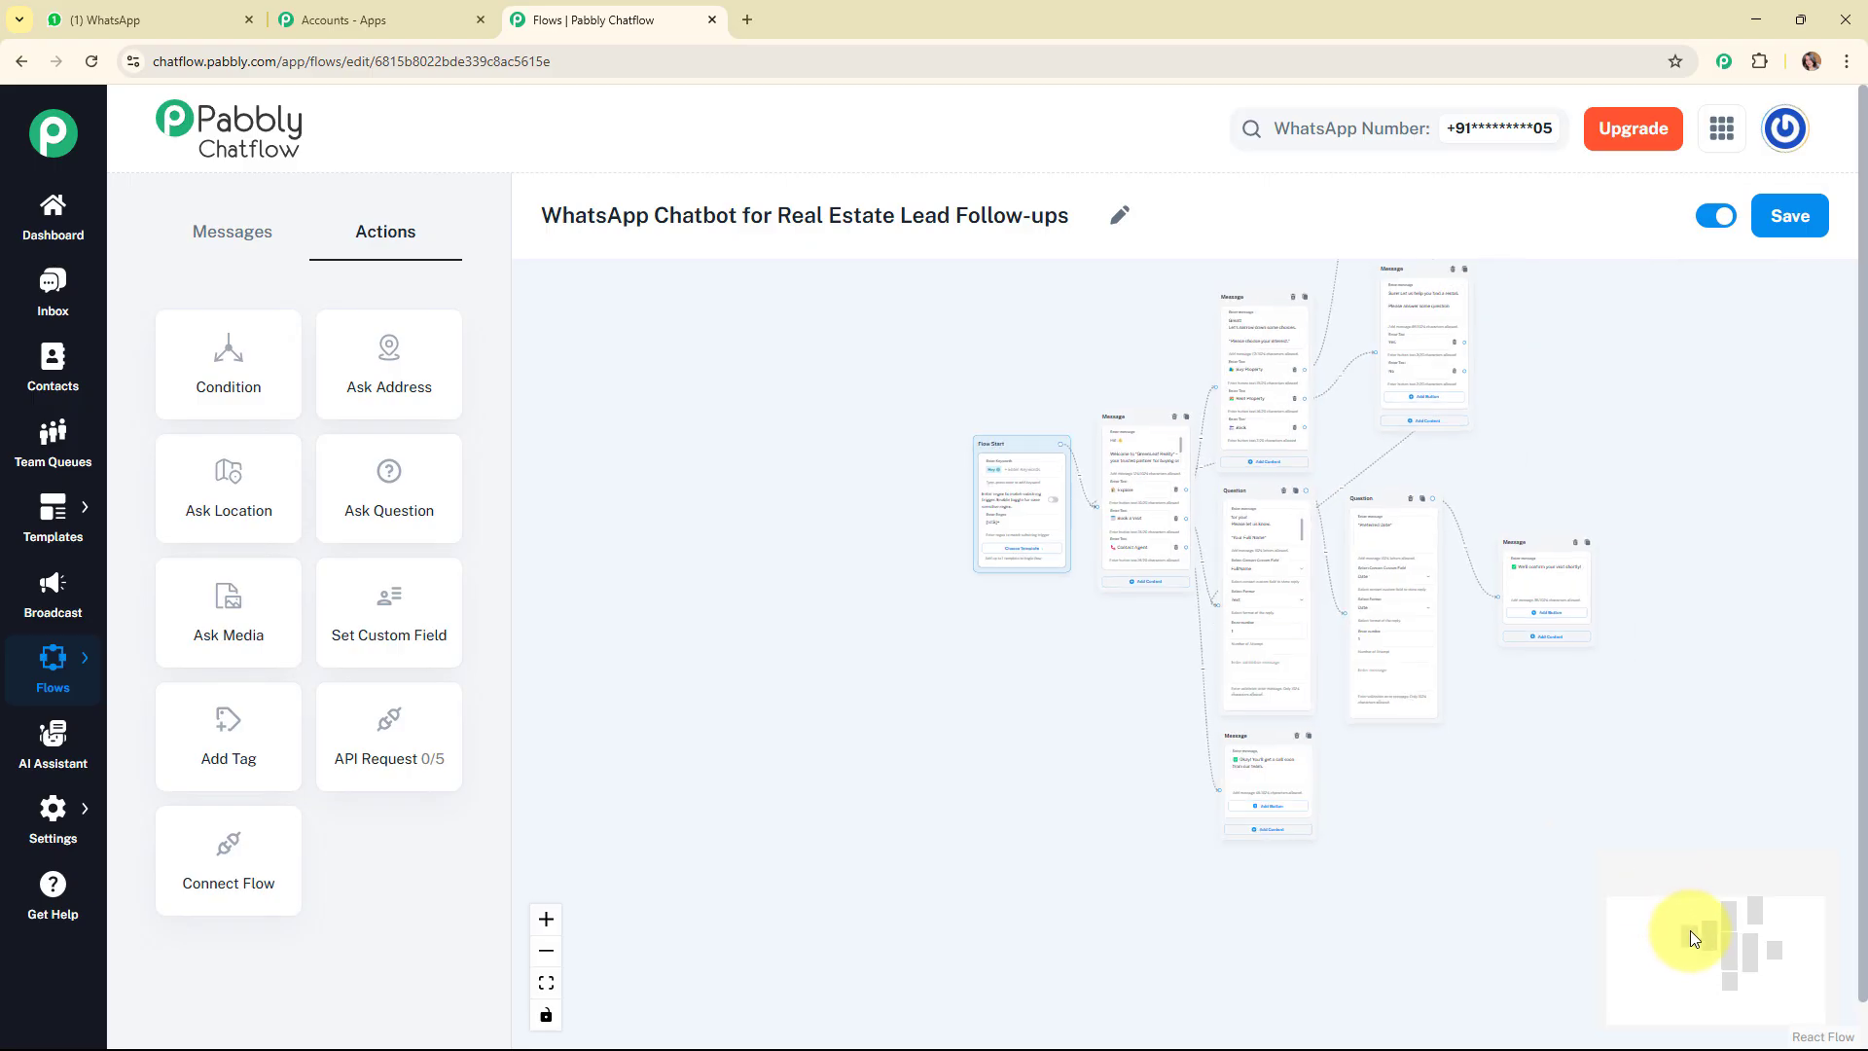
drag(1690, 930, 1748, 890)
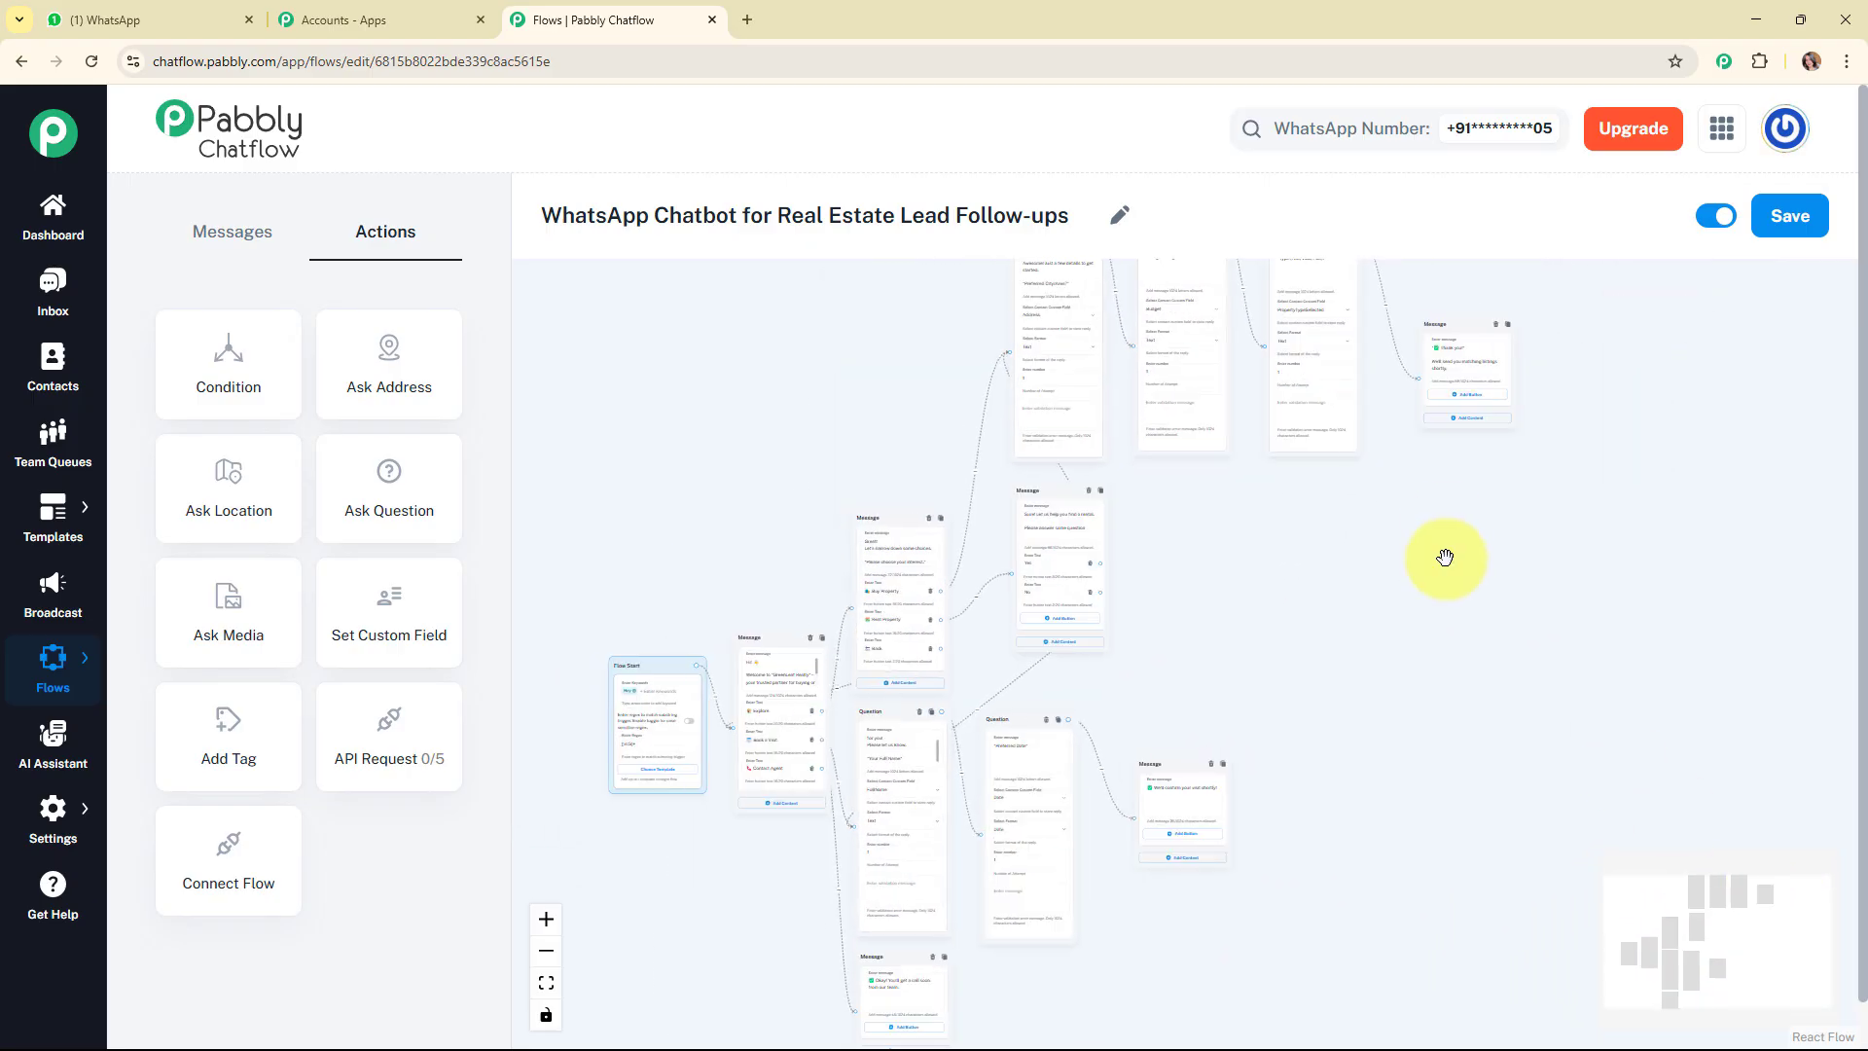
scroll(1445, 560, down, 2)
scroll(1489, 712, up, 2)
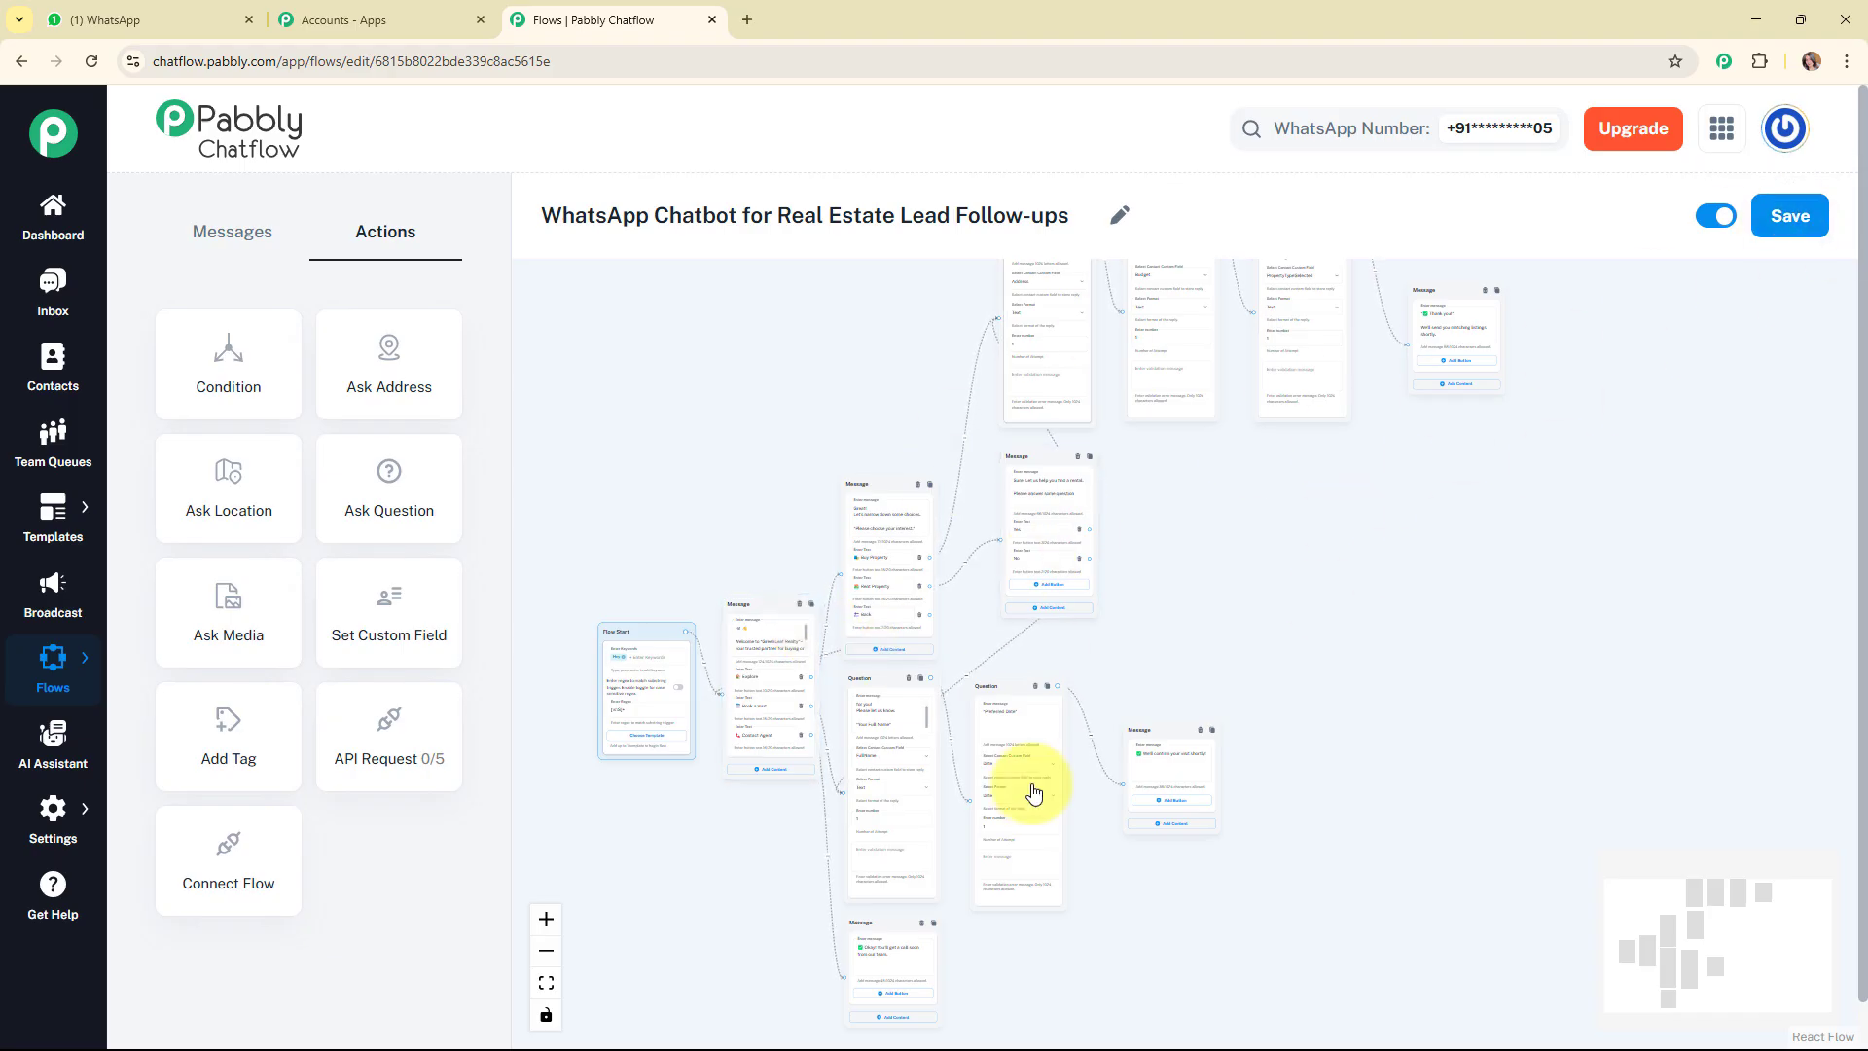
click(1802, 230)
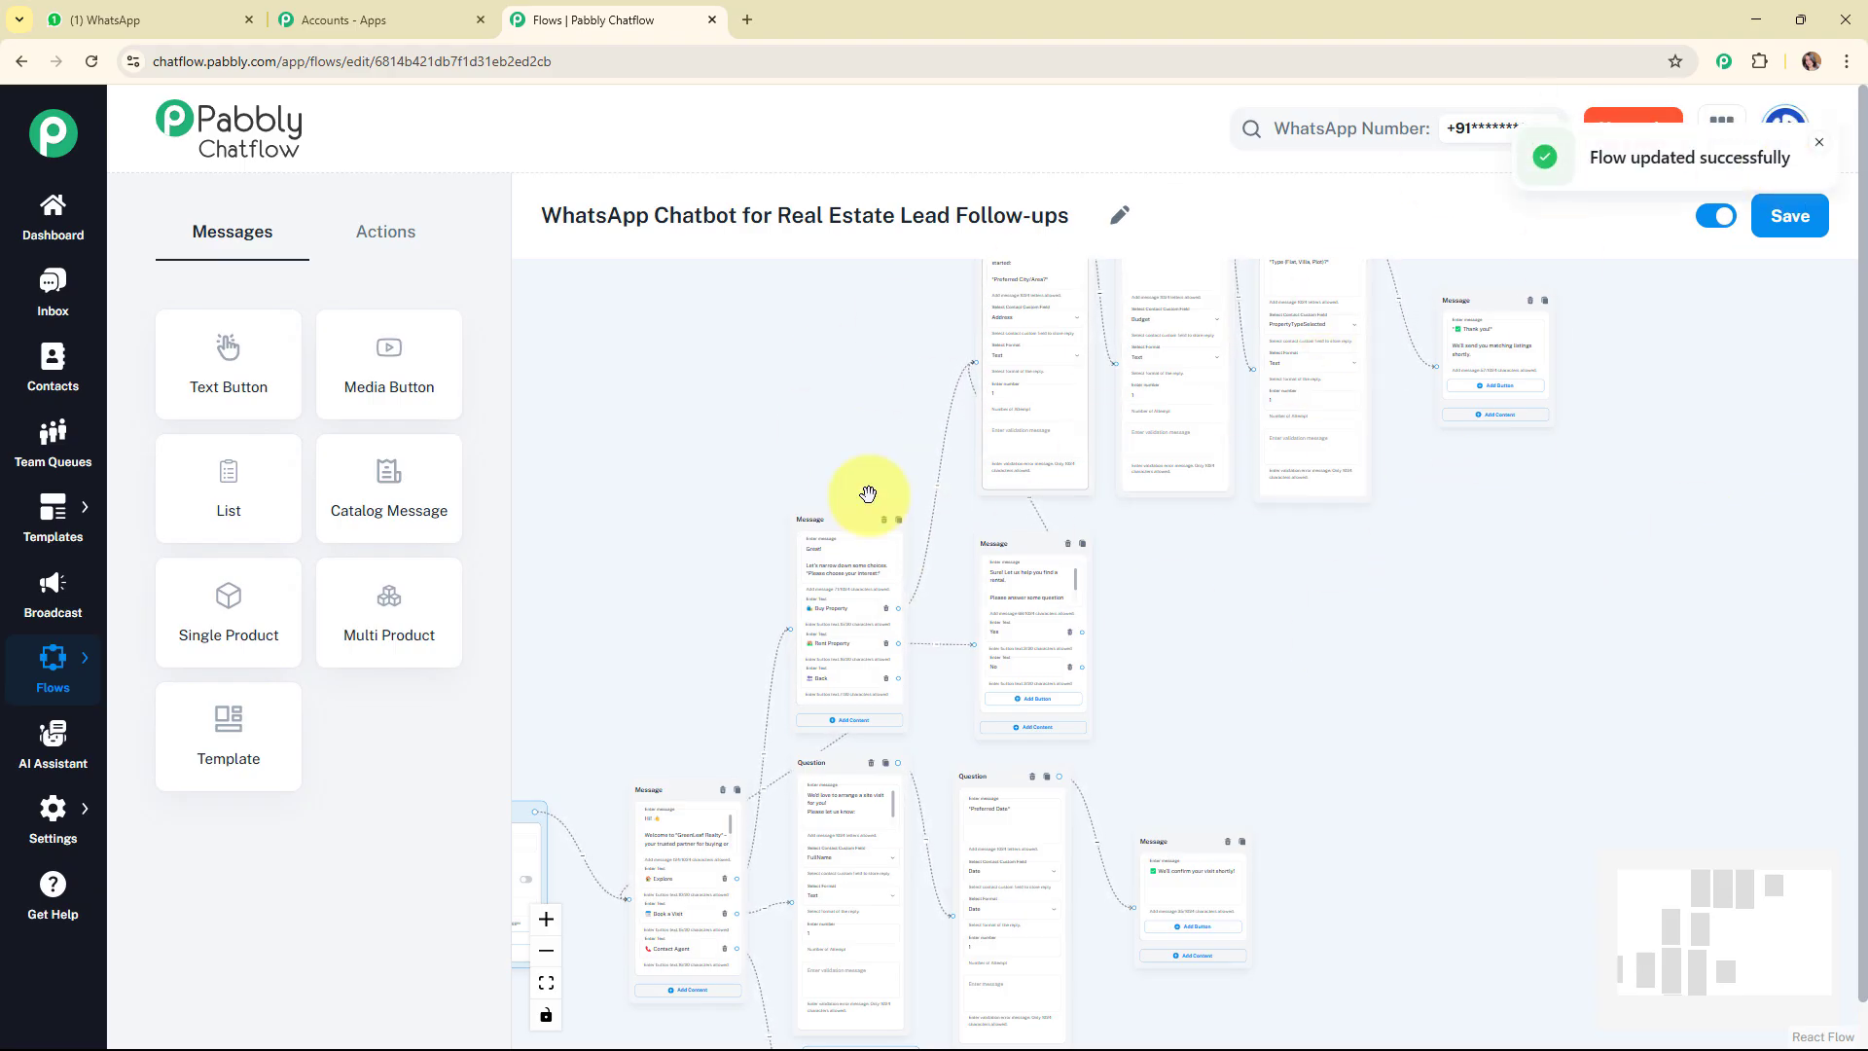
Switch to WhatsApp Web and clear the GreenLeaf Realty chat.
mouse_move(1742, 885)
mouse_down()
mouse_move(1705, 901)
mouse_move(1719, 909)
mouse_up()
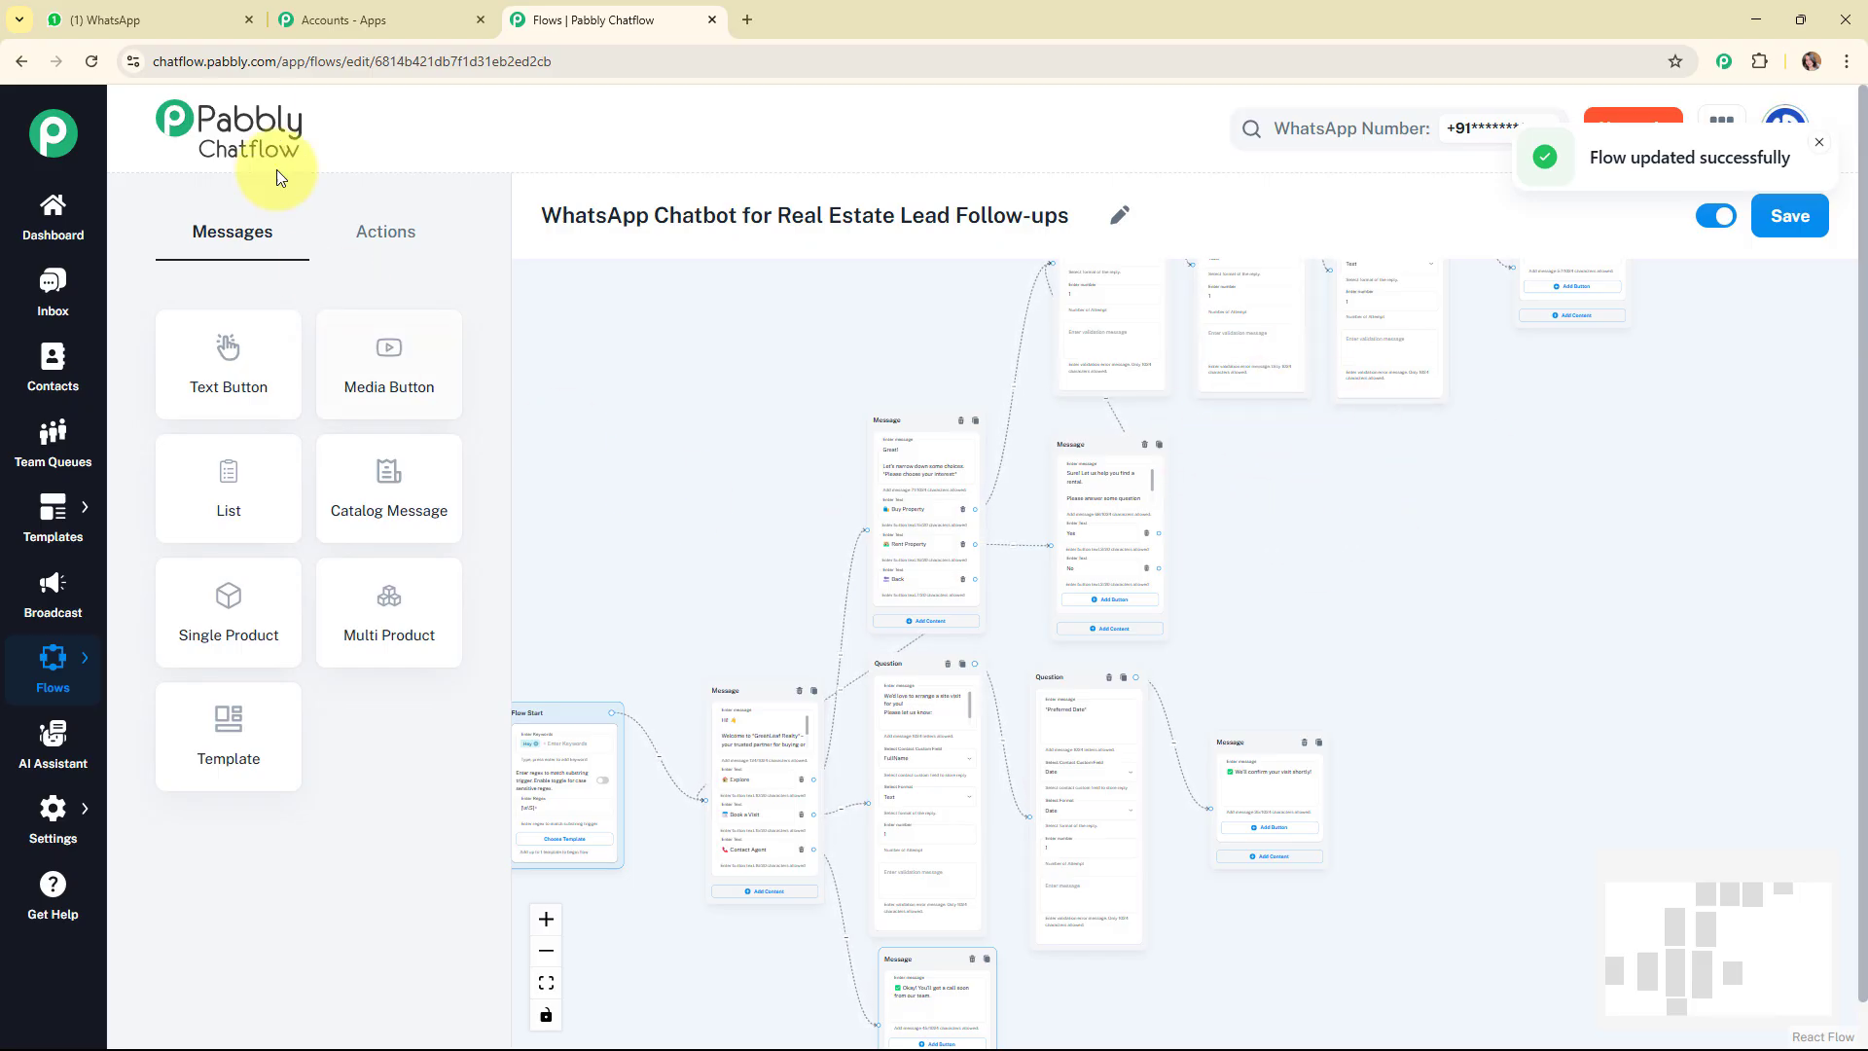
click(189, 21)
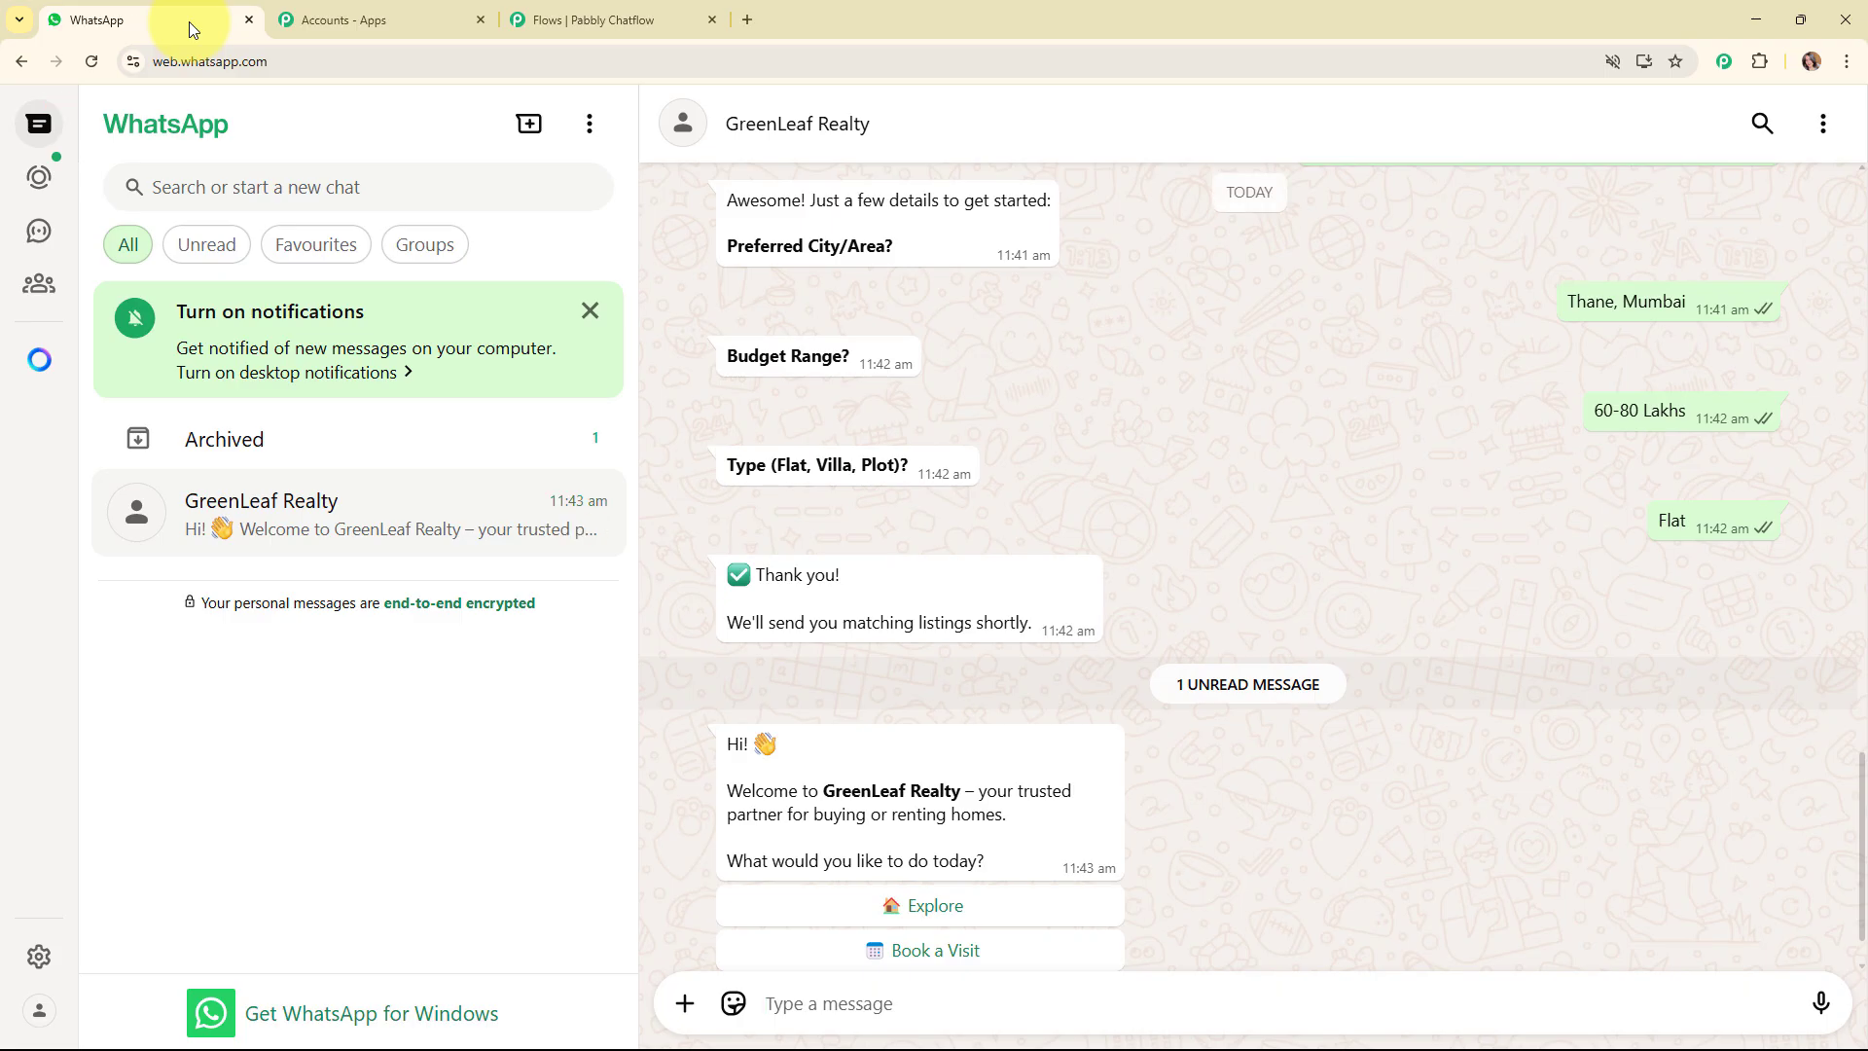
click(1823, 126)
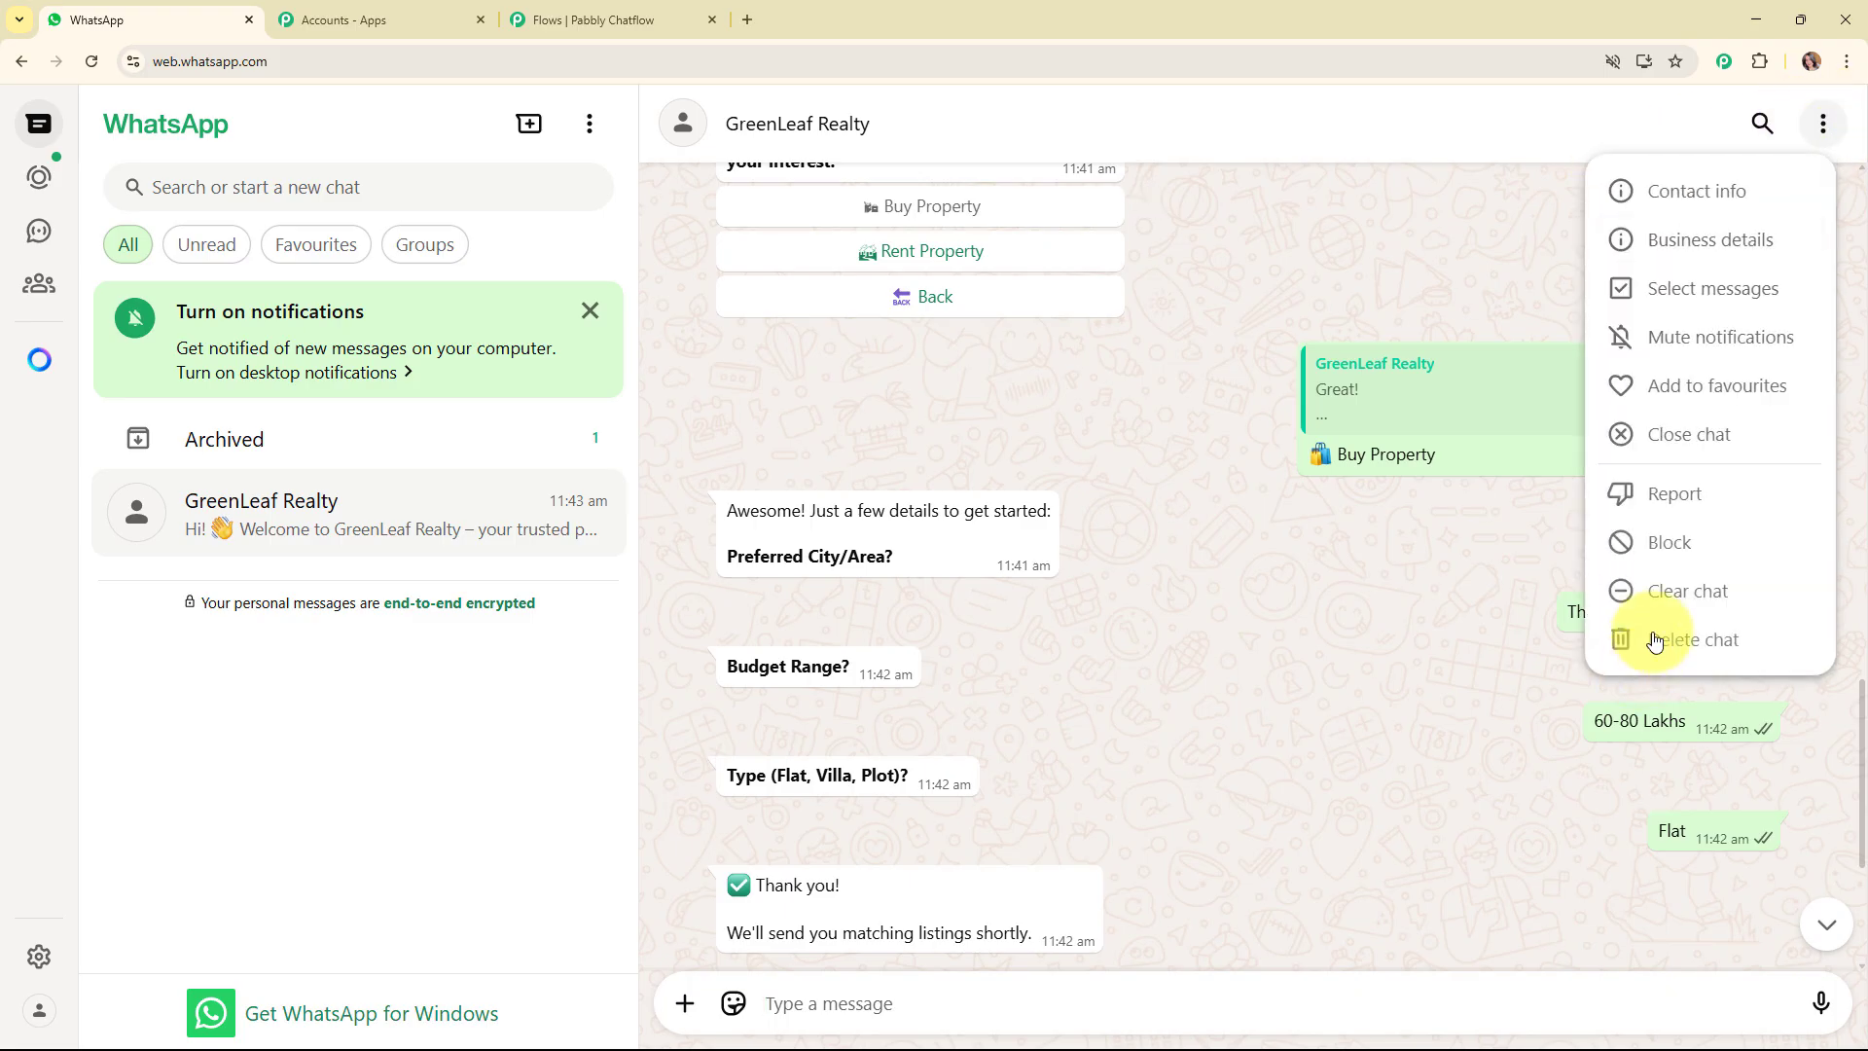
click(1654, 595)
click(1121, 659)
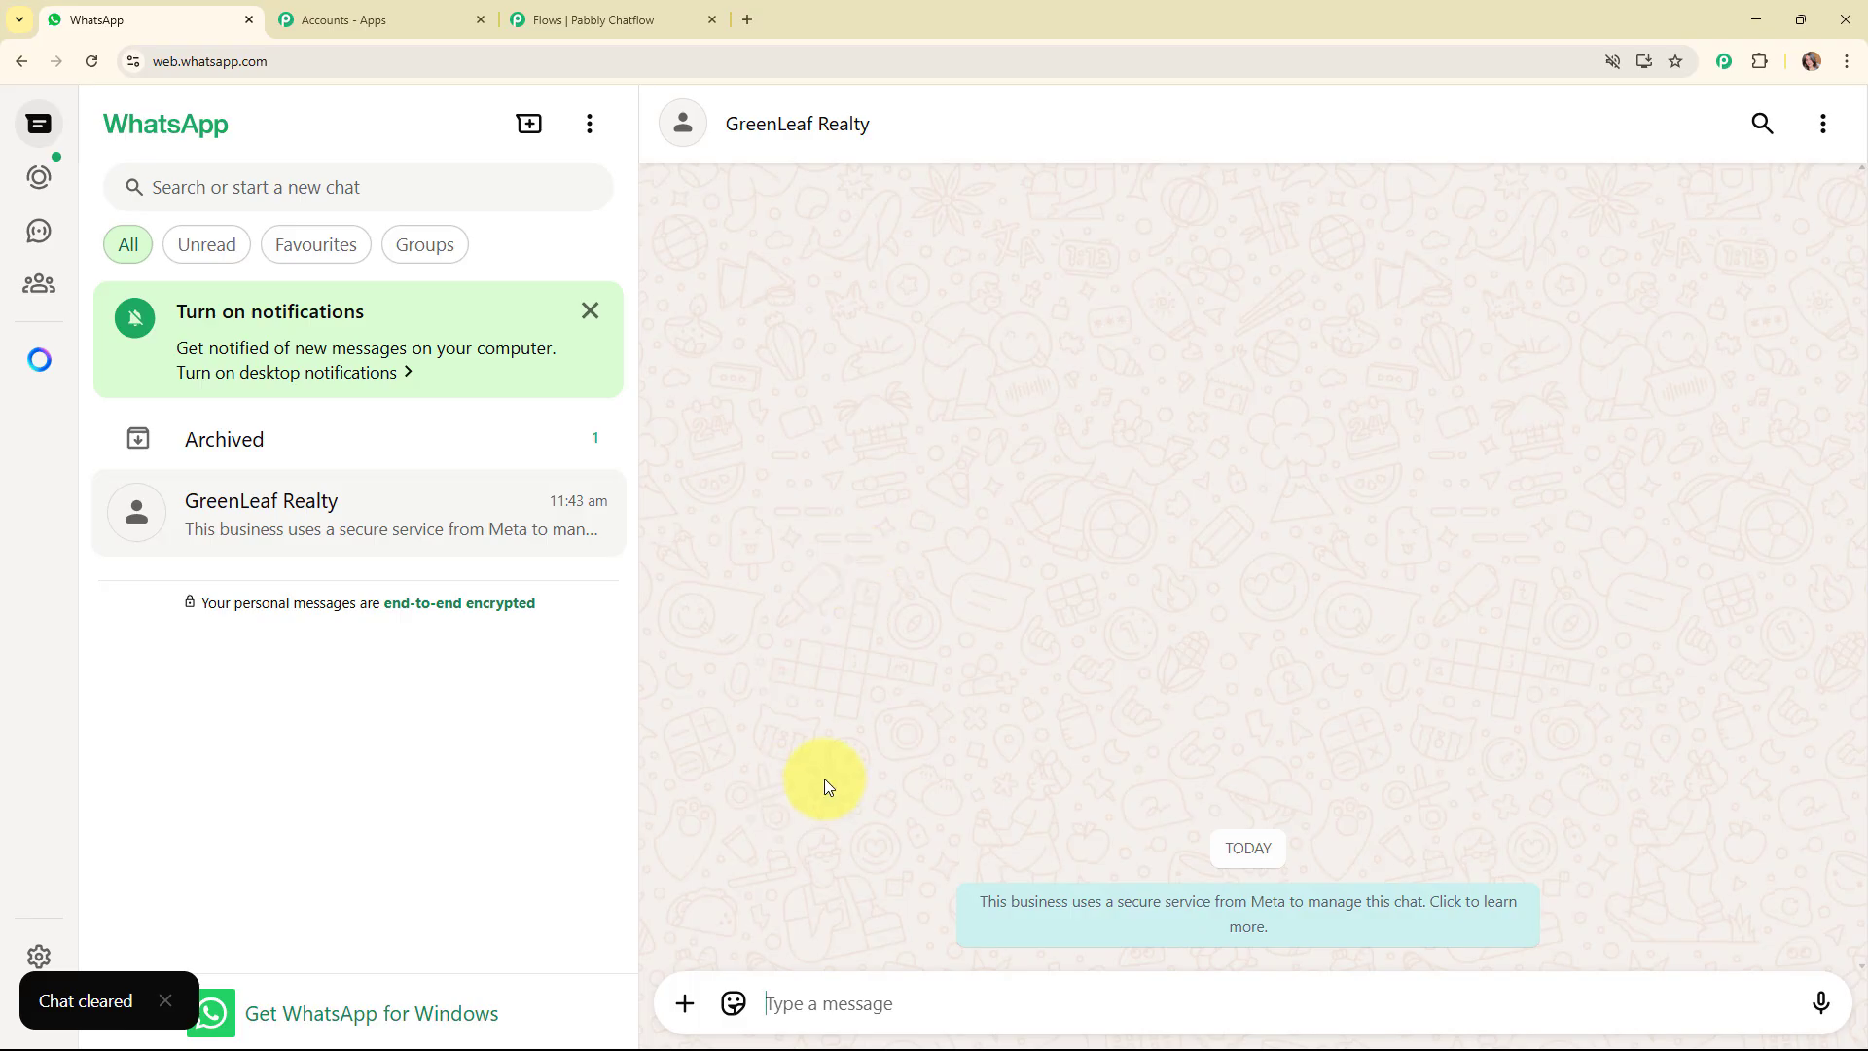
Send "Hey I want to rent a property" to GreenLeaf Realty to test the chatbot.
text(eyH)
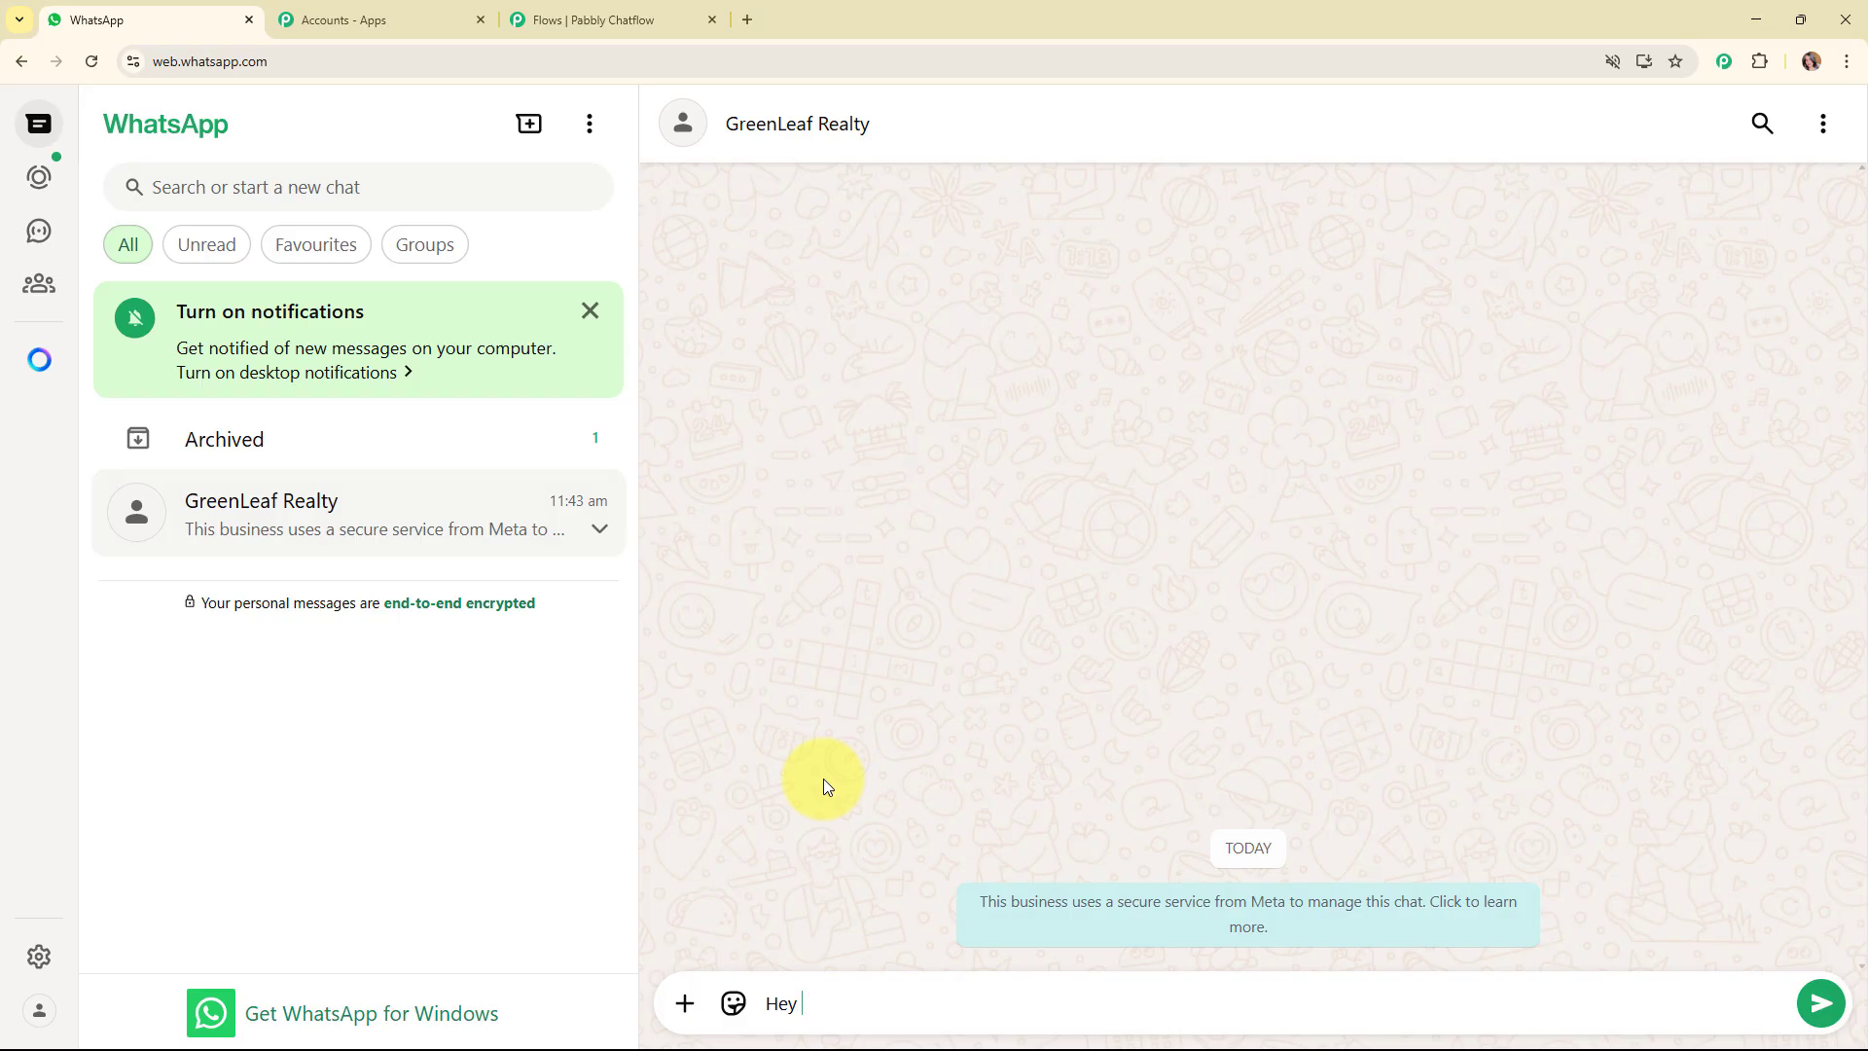
text(I w)
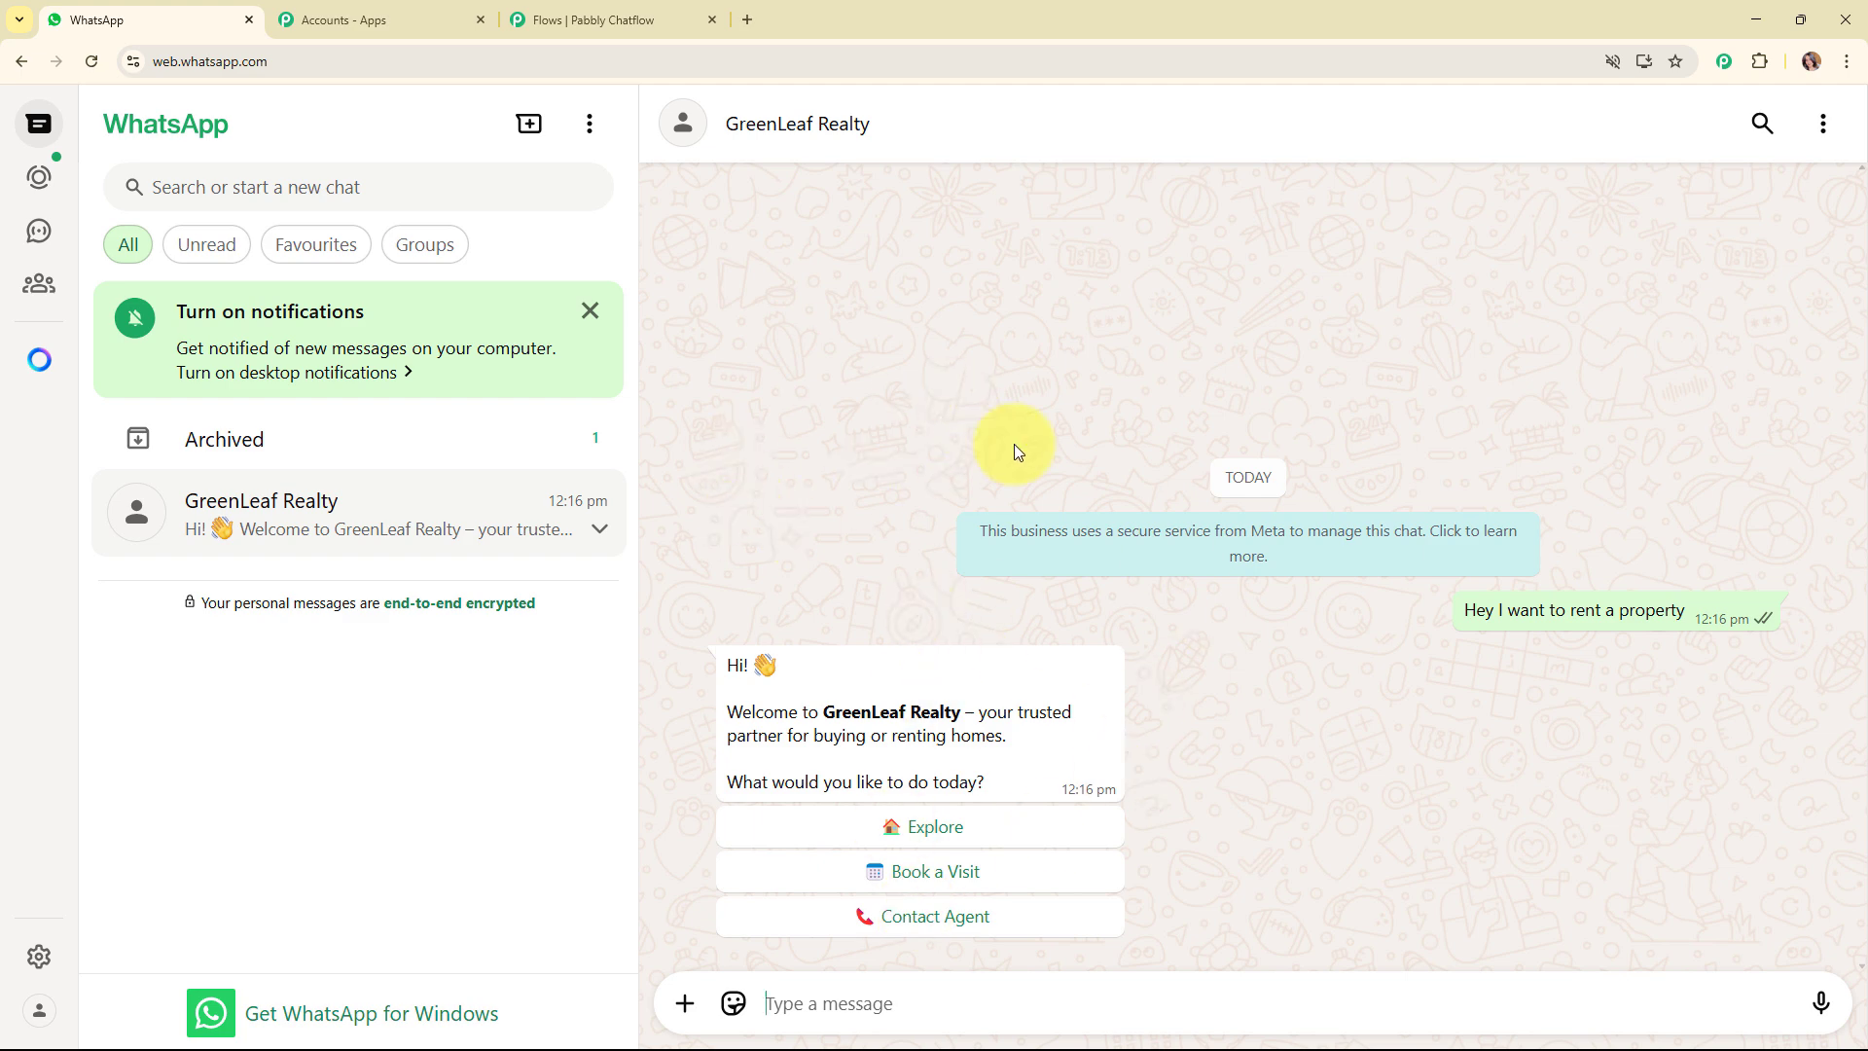
Return to the Pabbly Chatflow flow and examine the welcome, visit booking, agent contact, rental and property question branches.
click(545, 12)
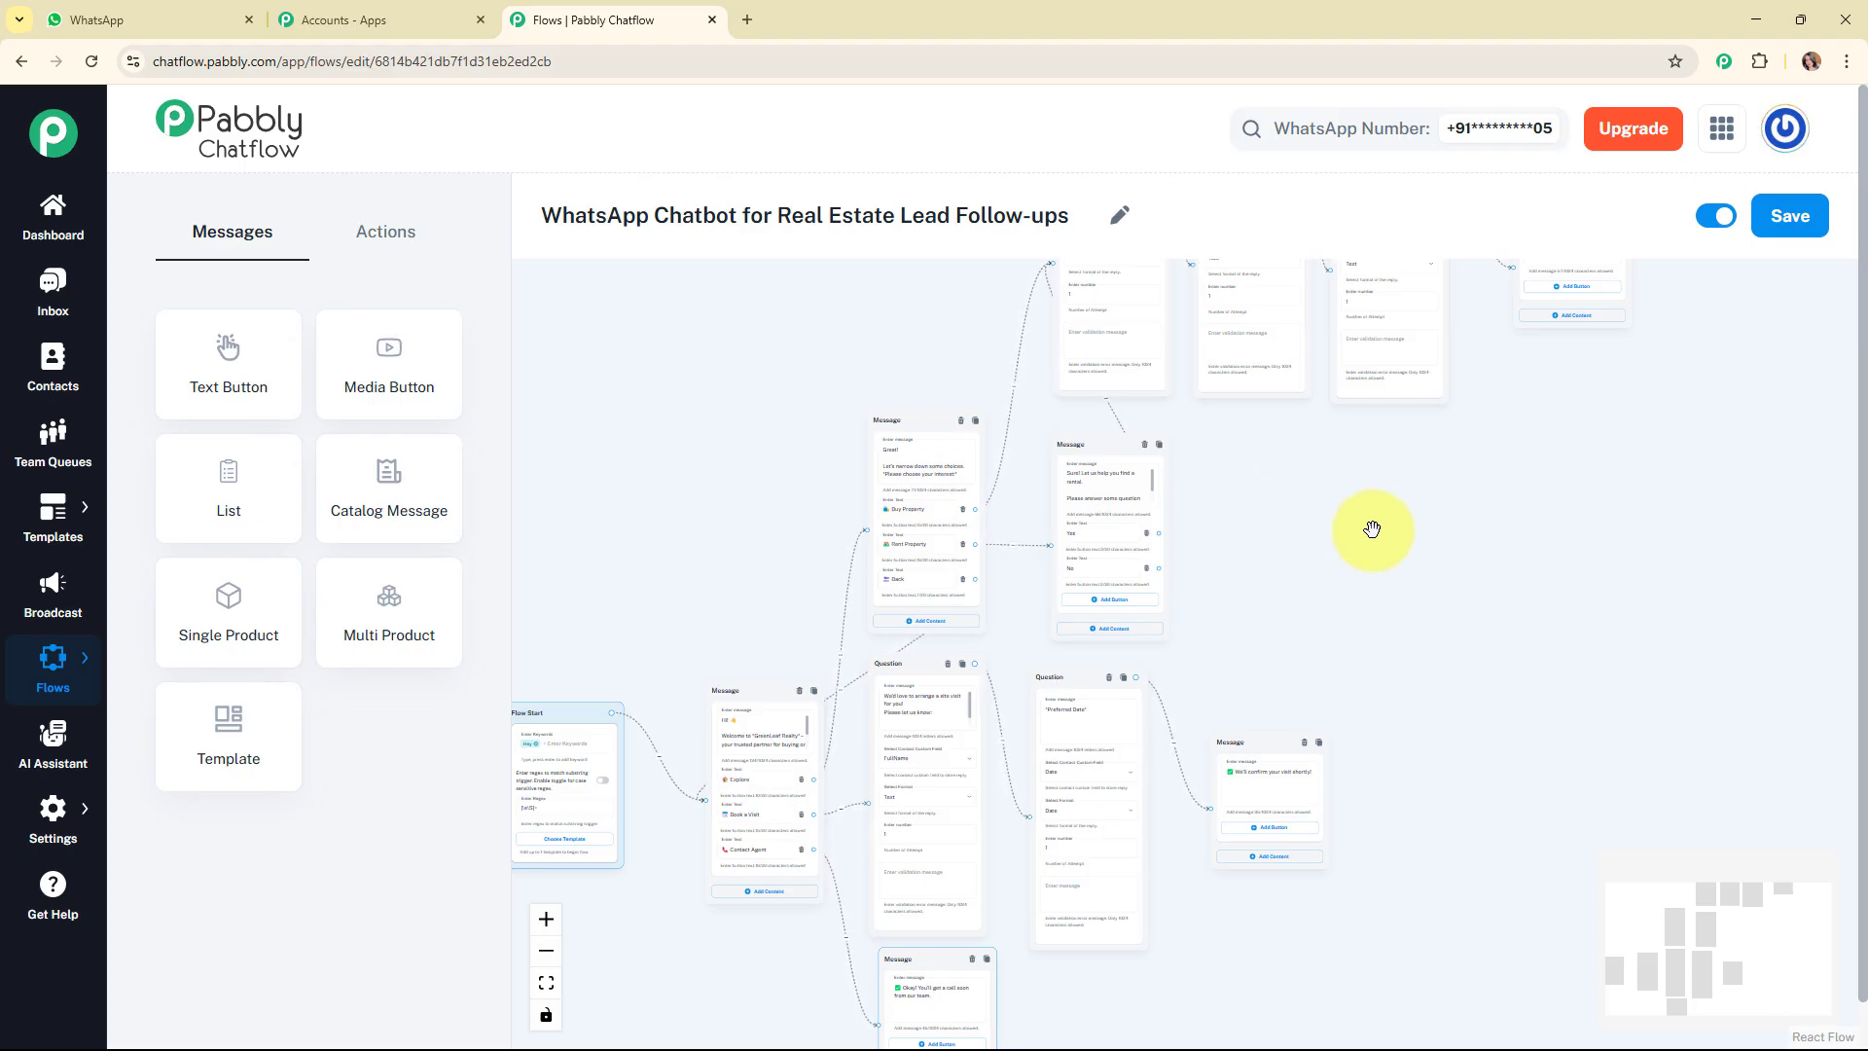
scroll(1401, 556, down, 2)
drag(1670, 907, 1698, 974)
scroll(1538, 718, up, 2)
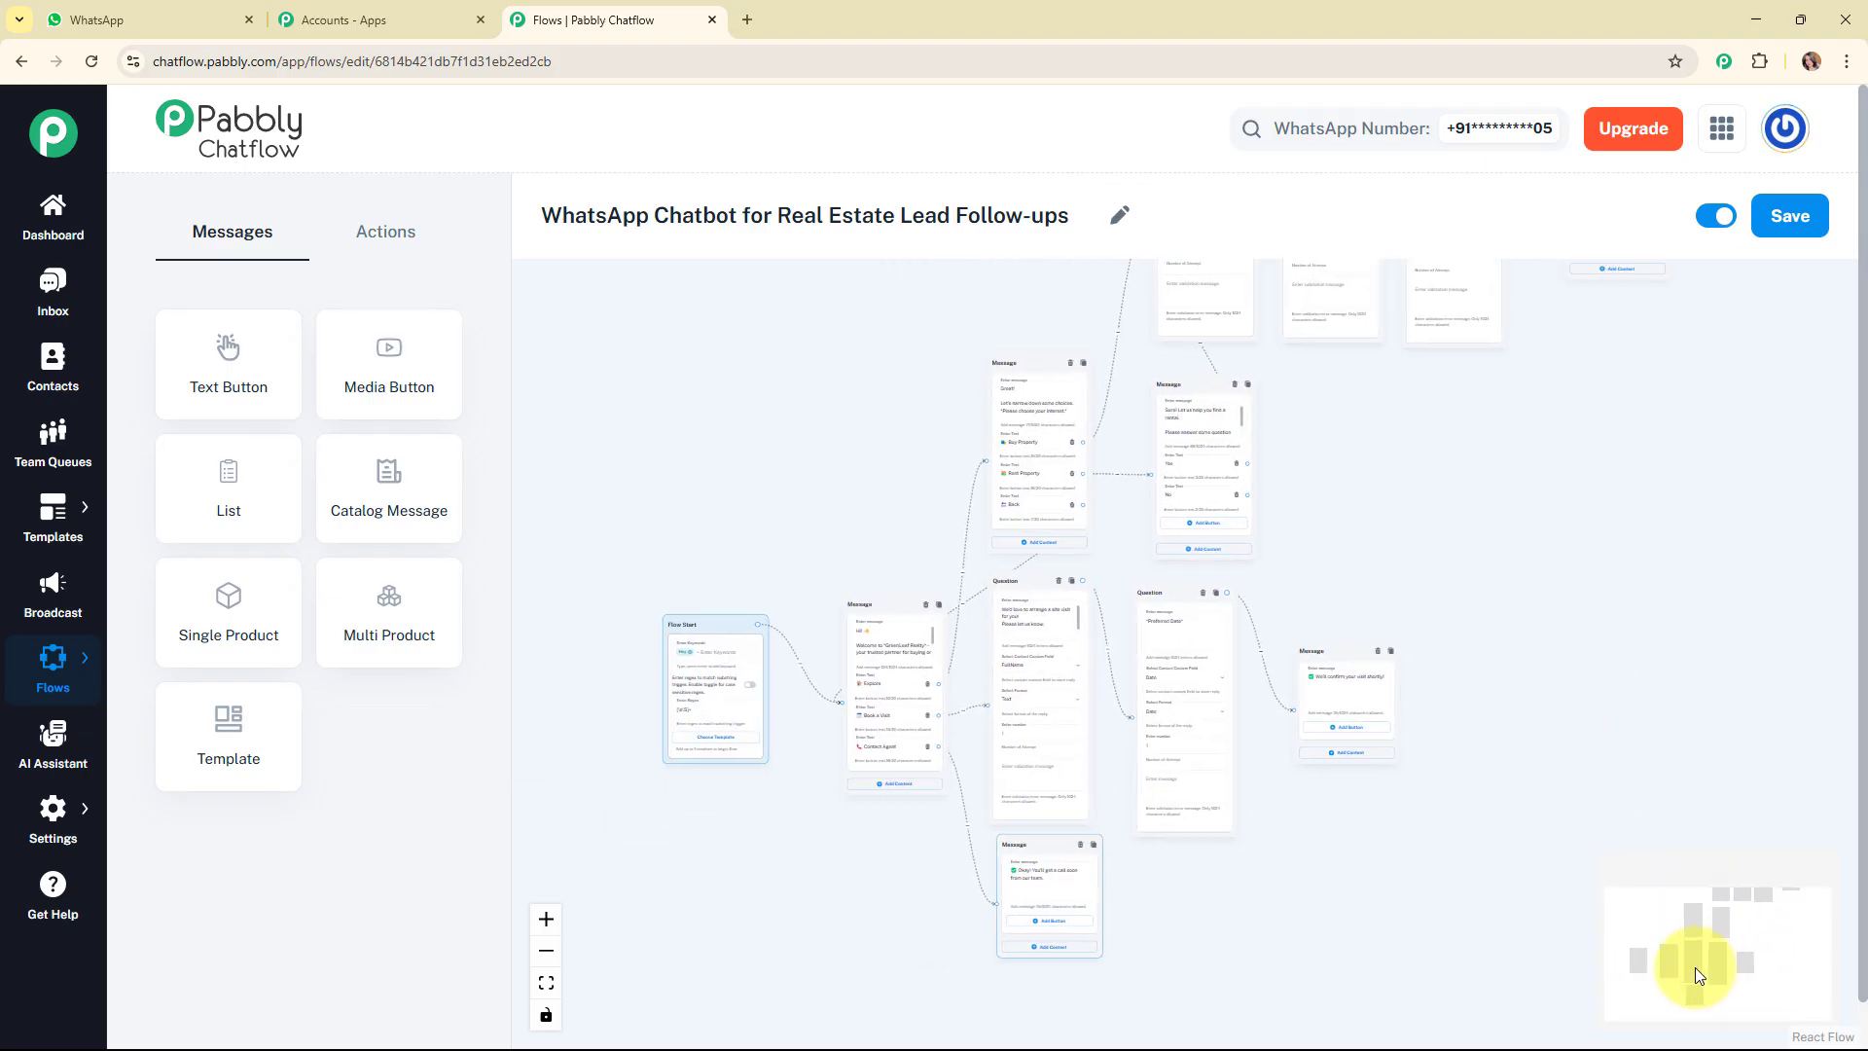
scroll(1606, 526, up, 2)
drag(1710, 889, 1684, 953)
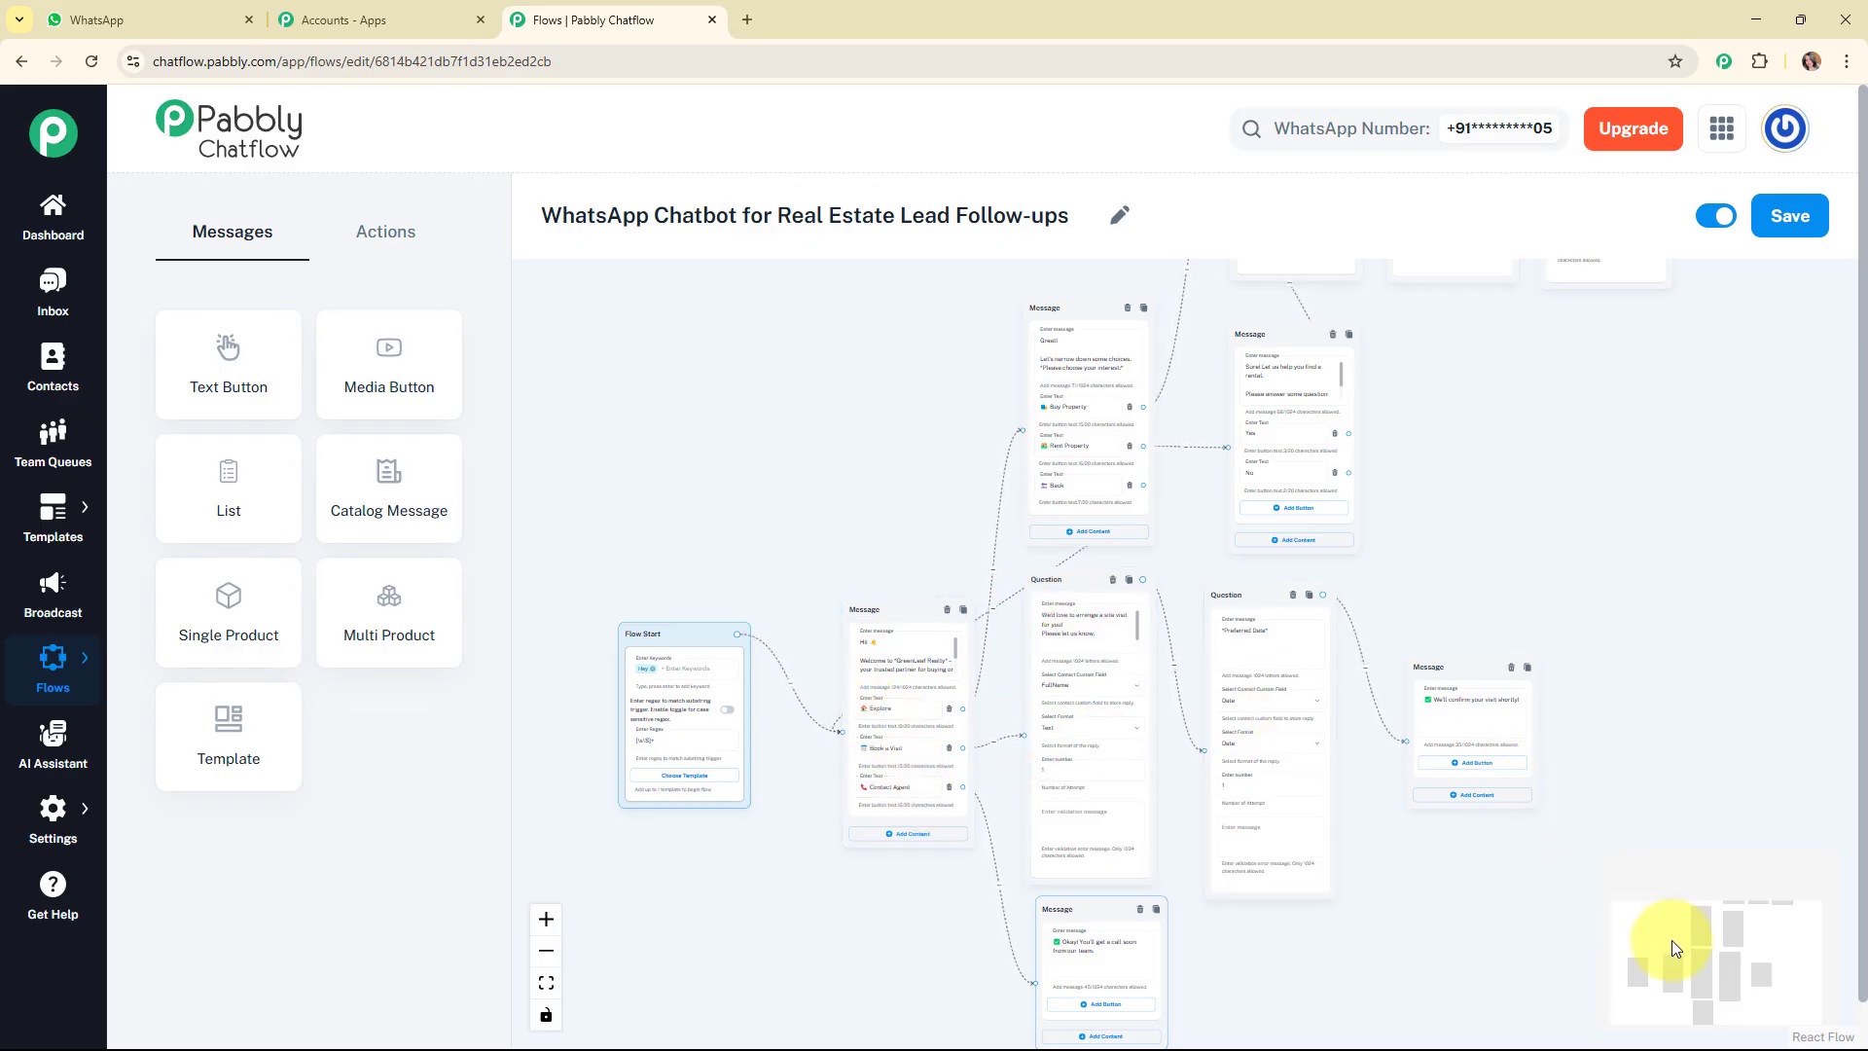
drag(1667, 951, 1709, 940)
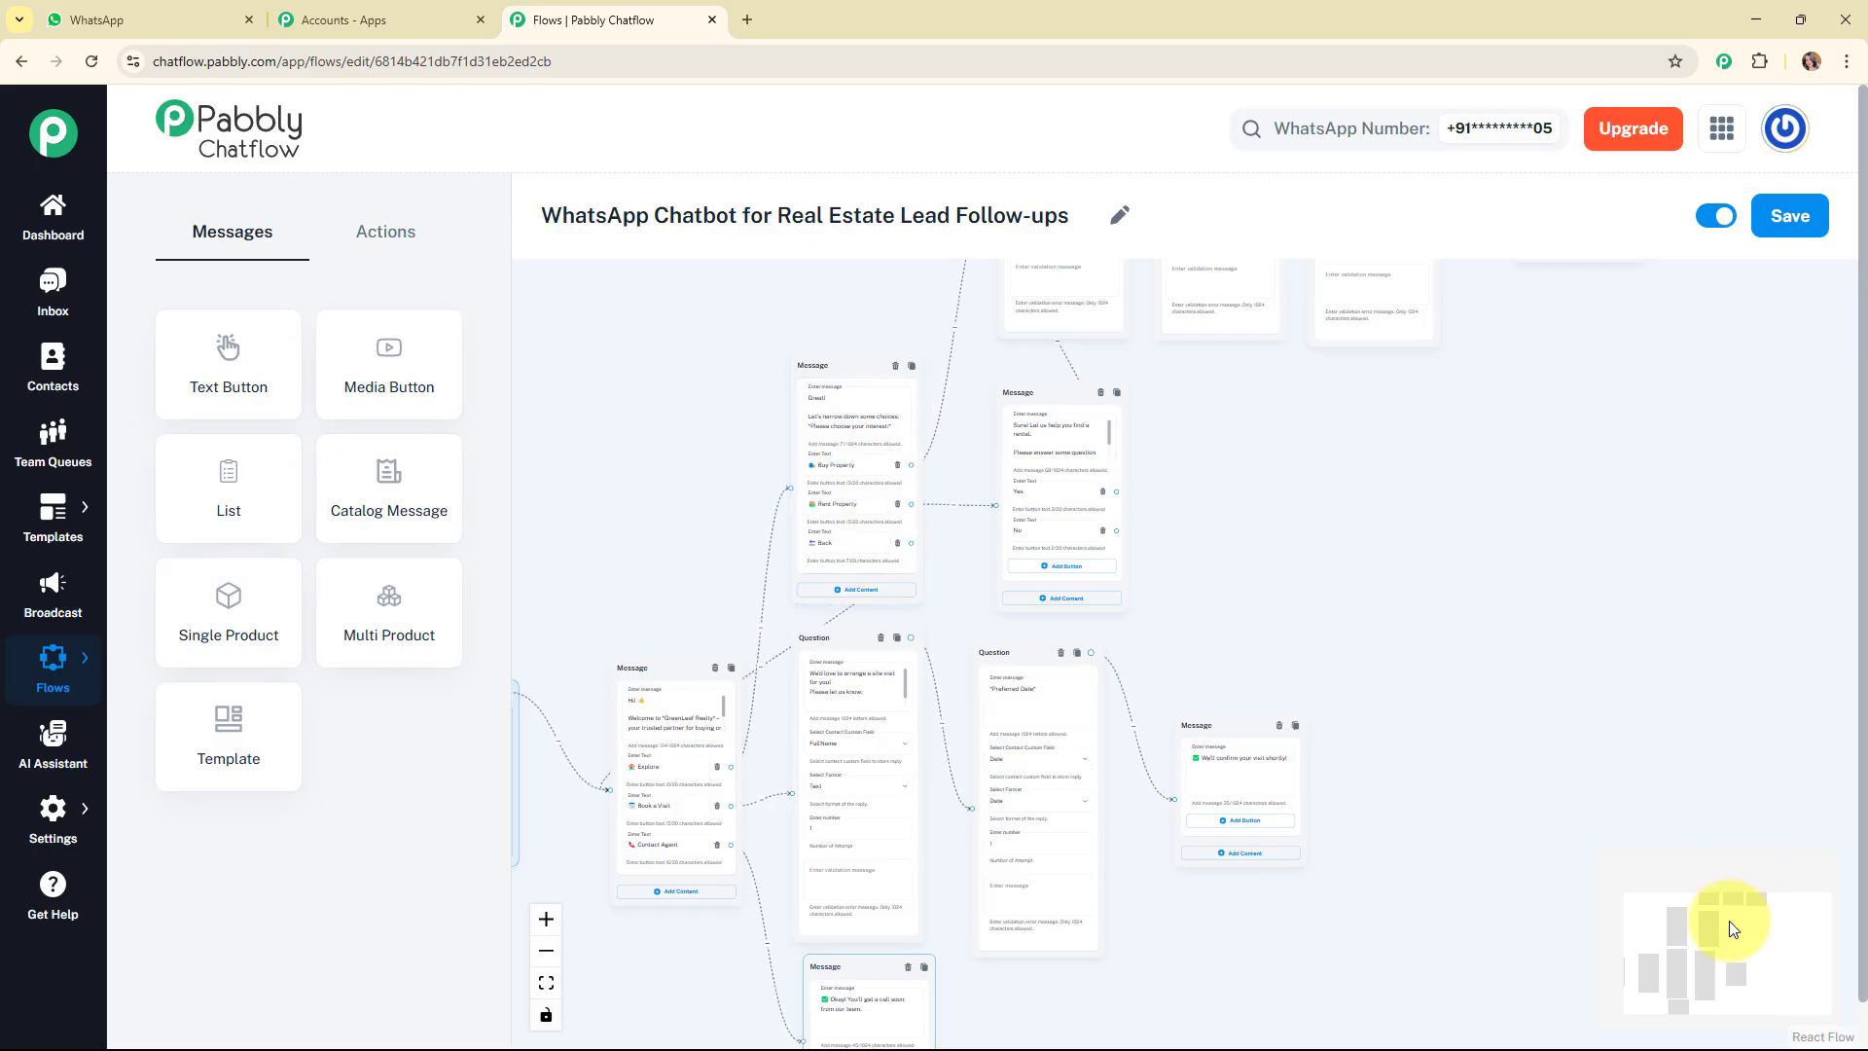
drag(1730, 929, 1738, 856)
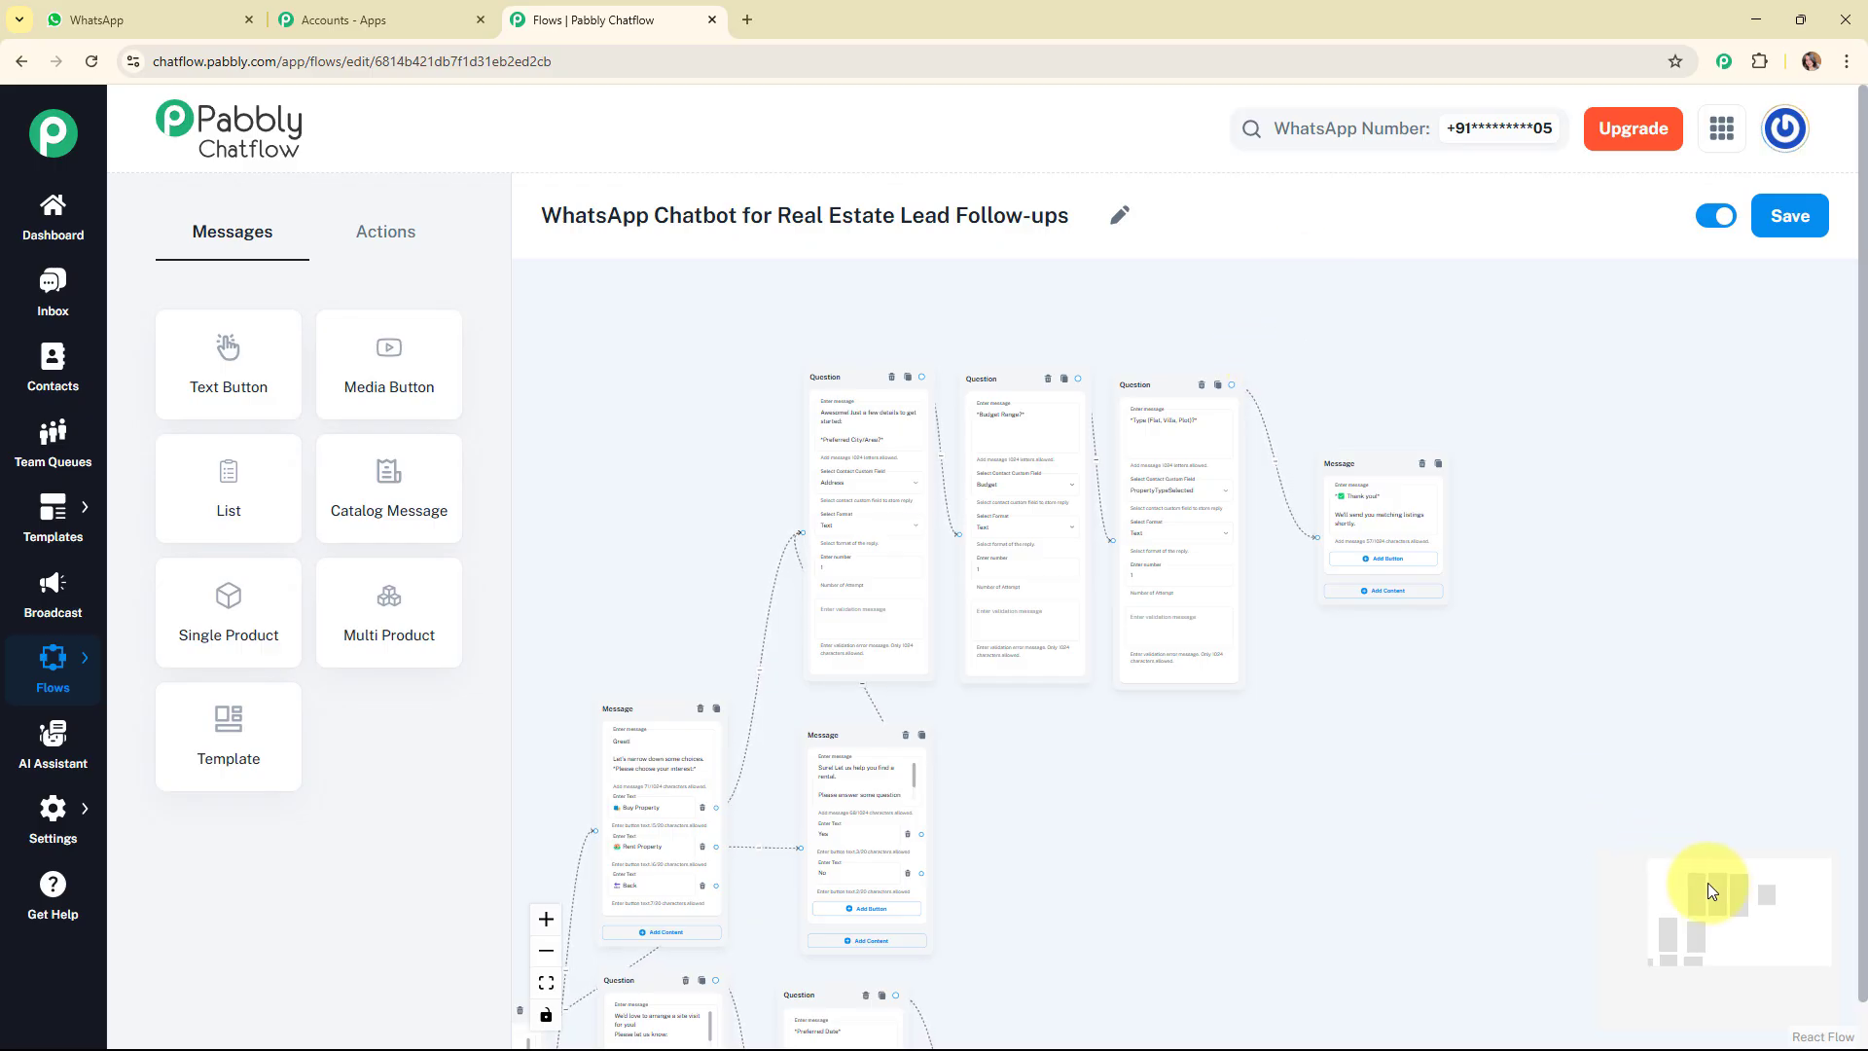
drag(1713, 884, 1687, 952)
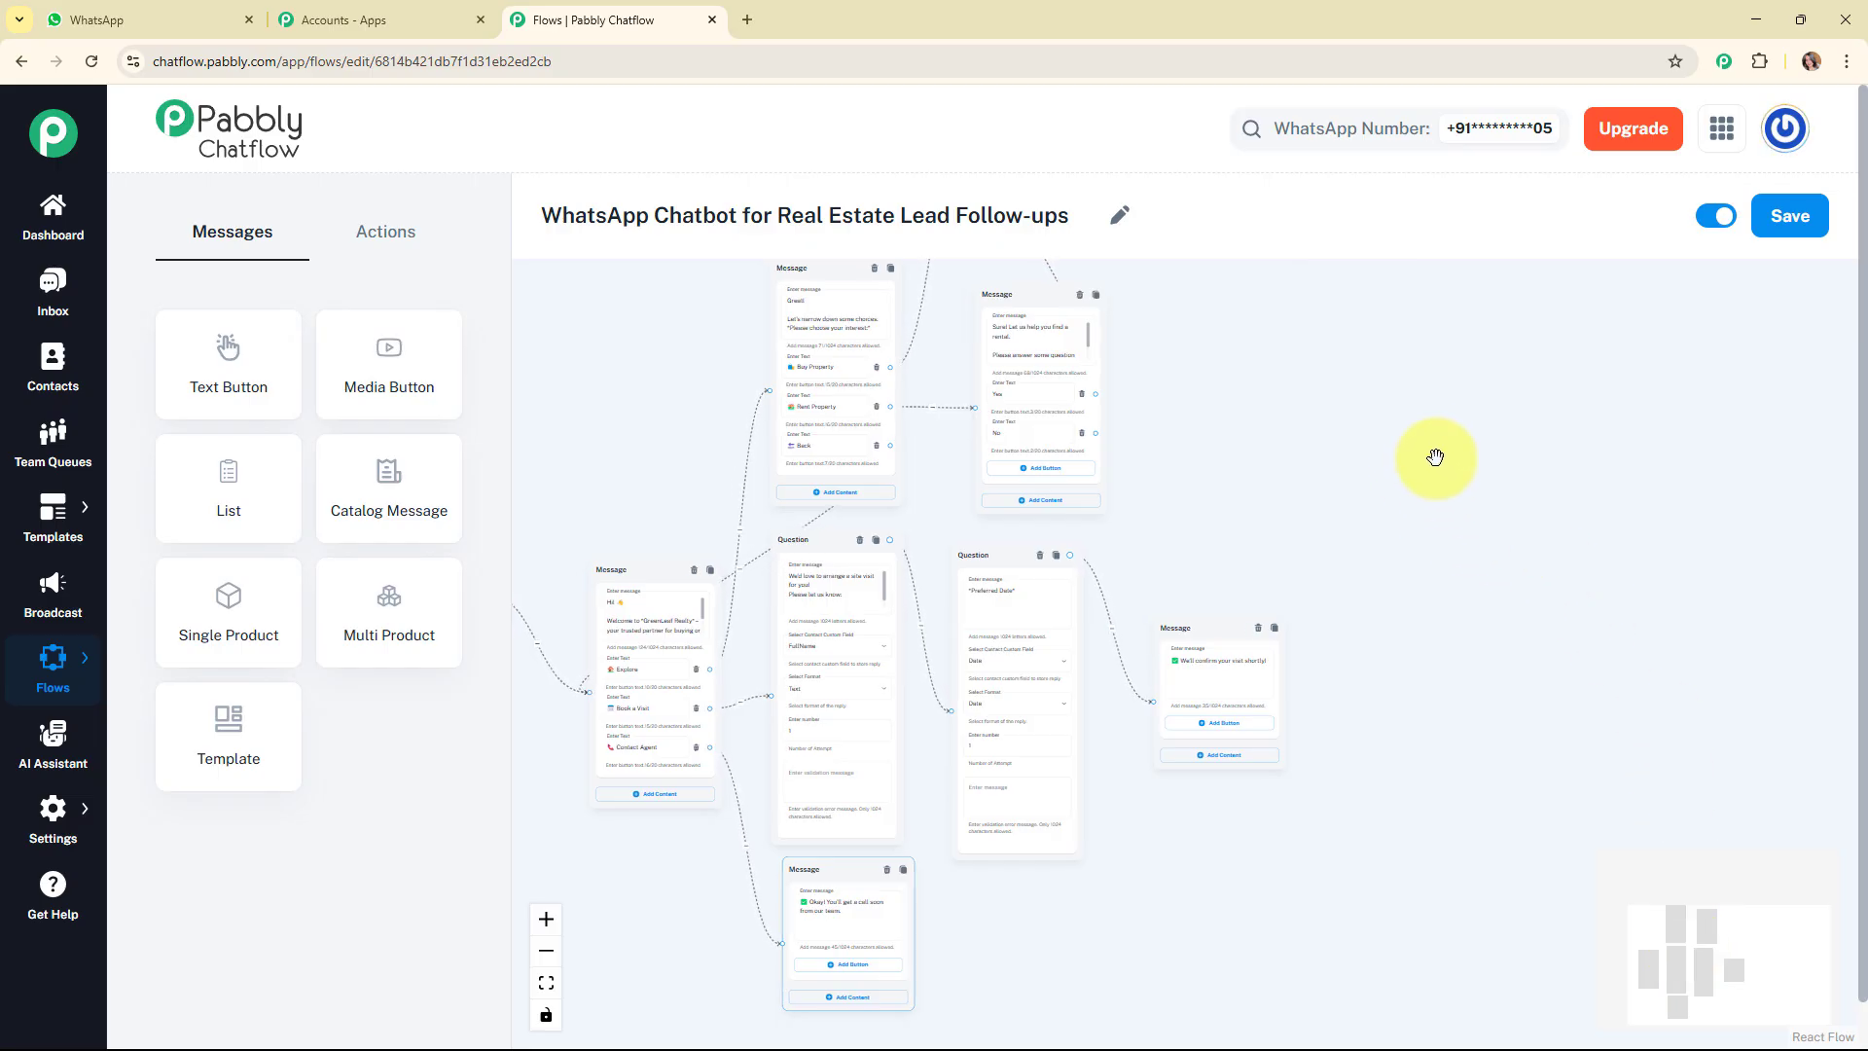
scroll(1456, 510, down, 2)
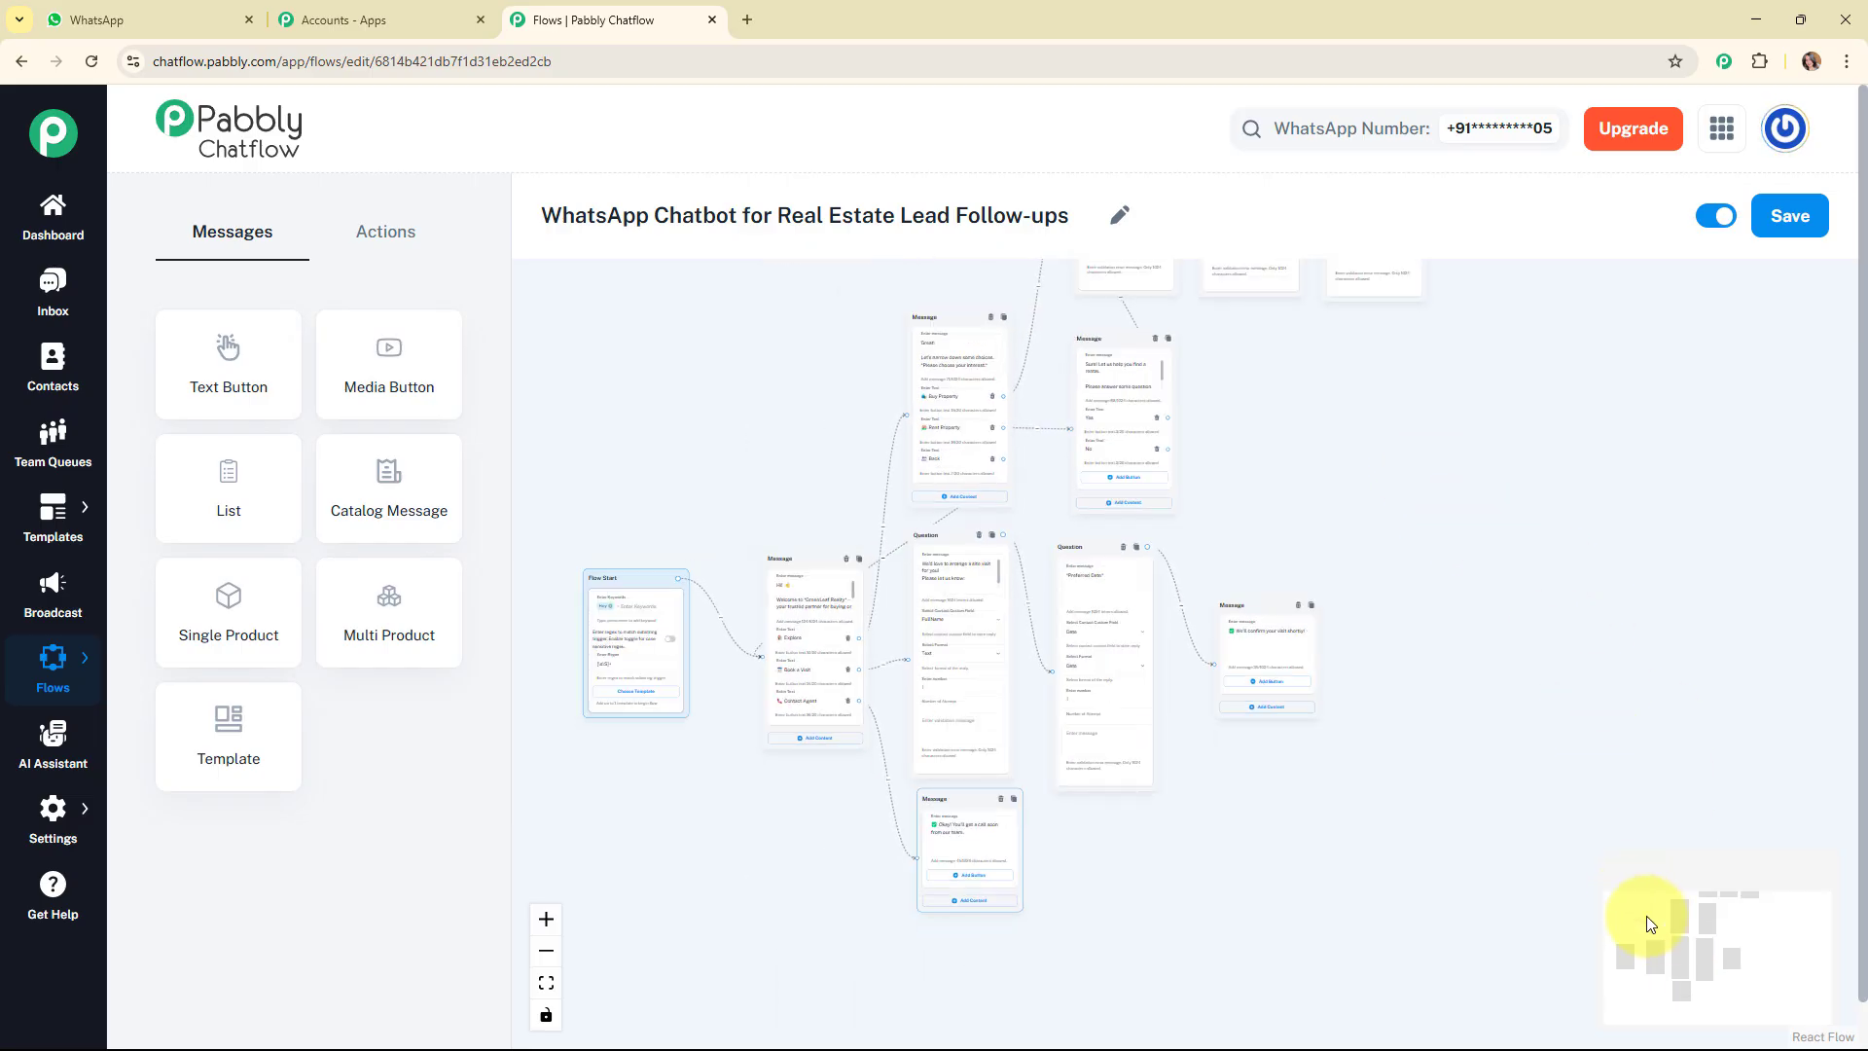
mouse_move(1685, 941)
mouse_down()
mouse_move(1691, 879)
mouse_move(1691, 913)
mouse_up()
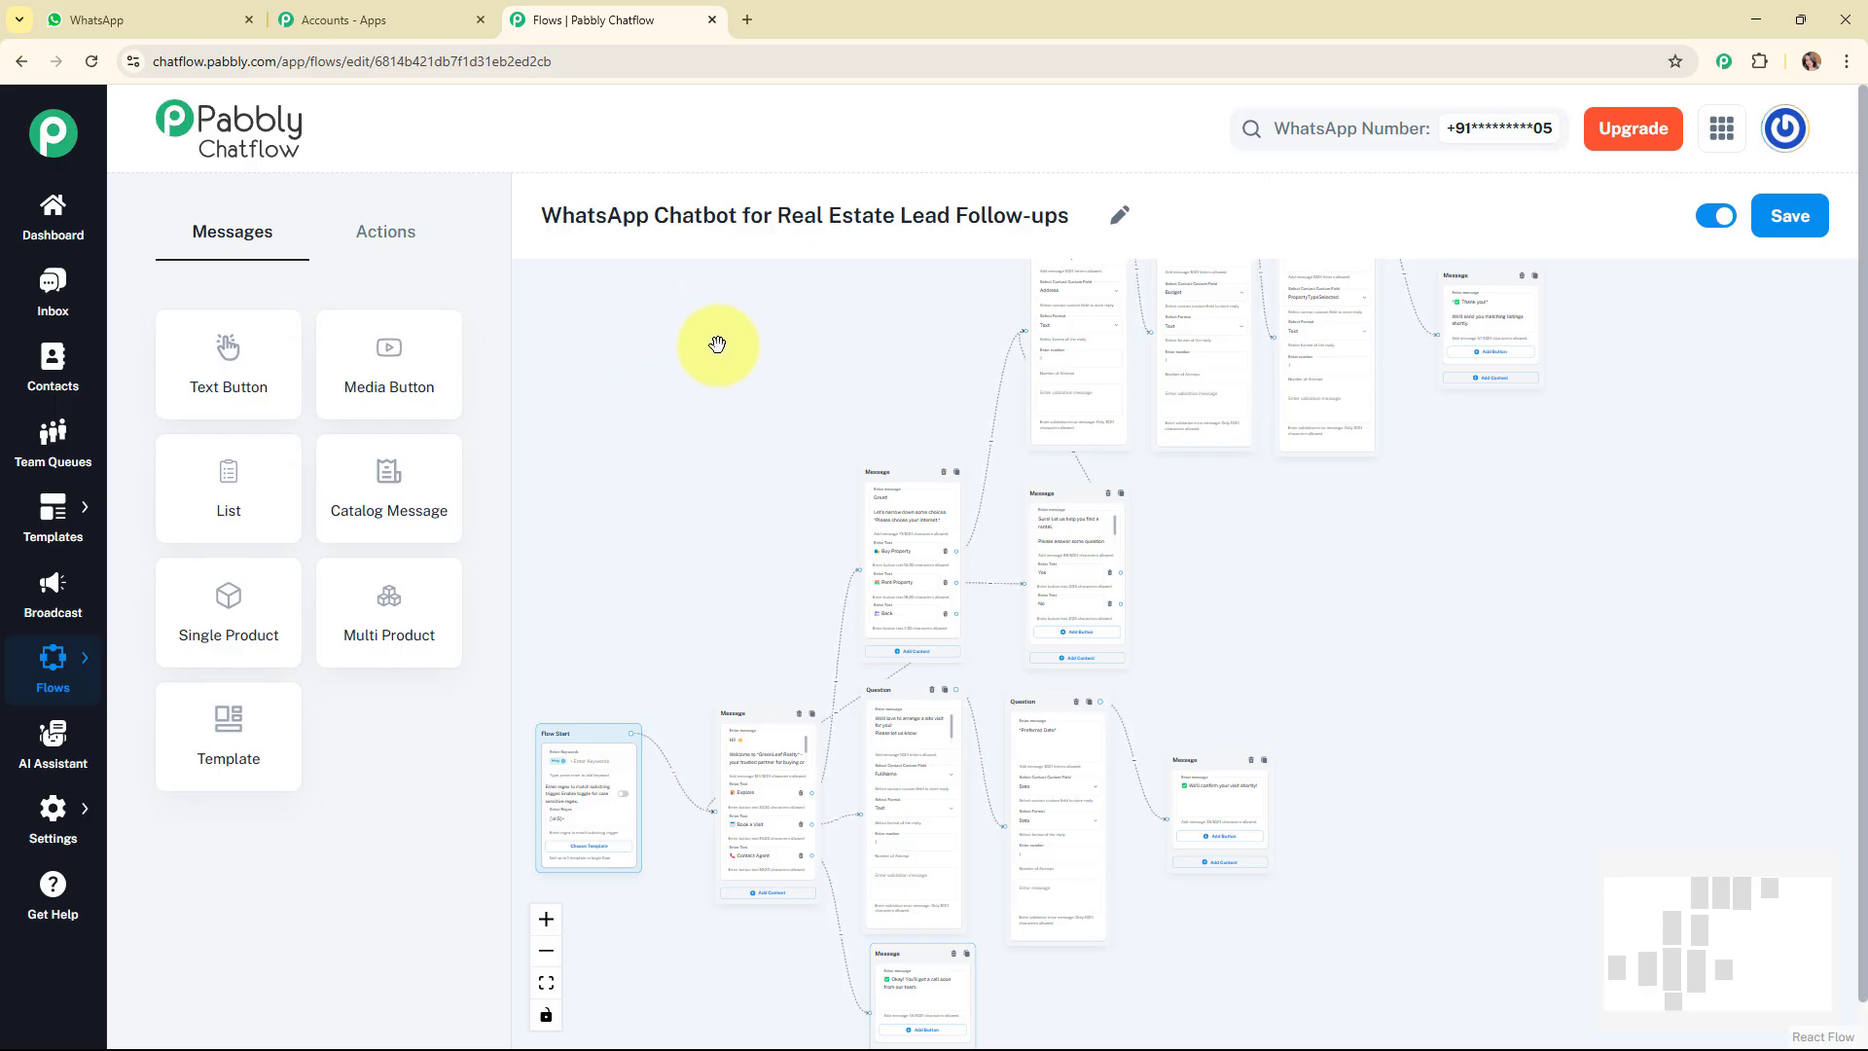
Open the most recent contact's conversation in the Inbox and review the rental test message and the chatbot's welcome reply.
click(67, 296)
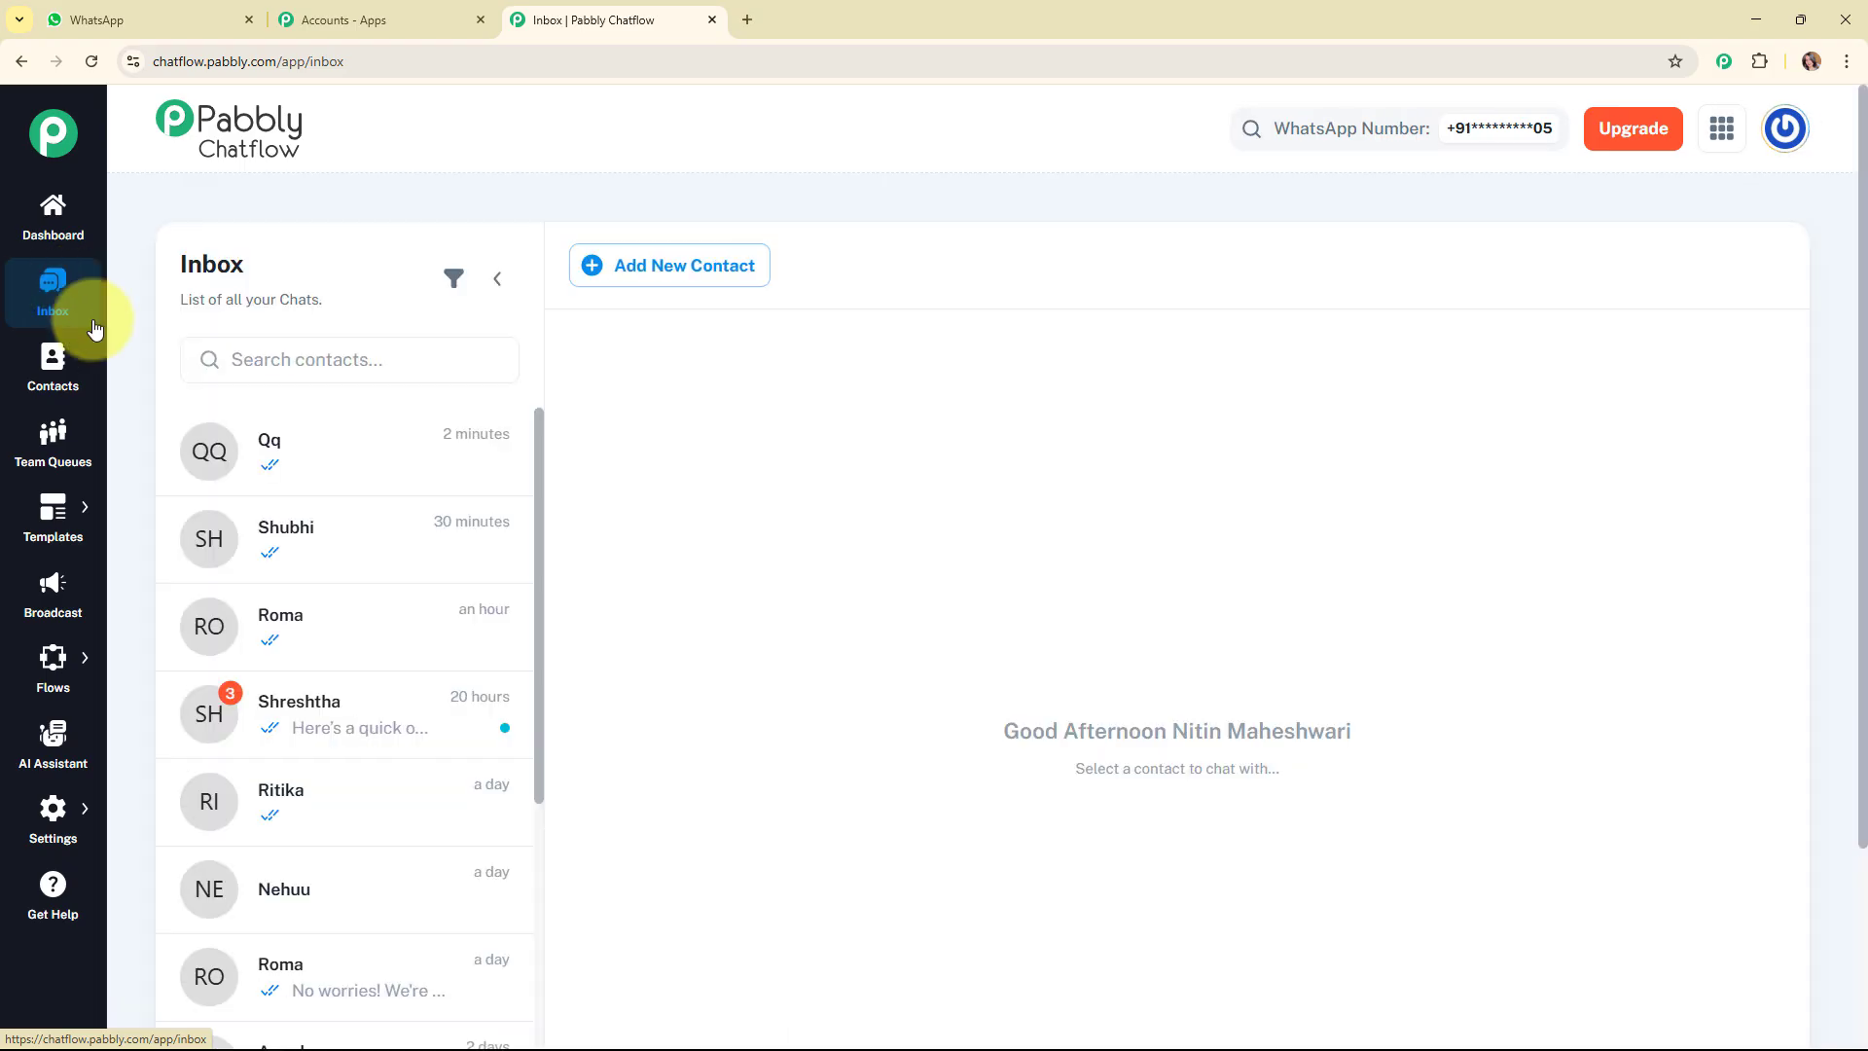
click(347, 470)
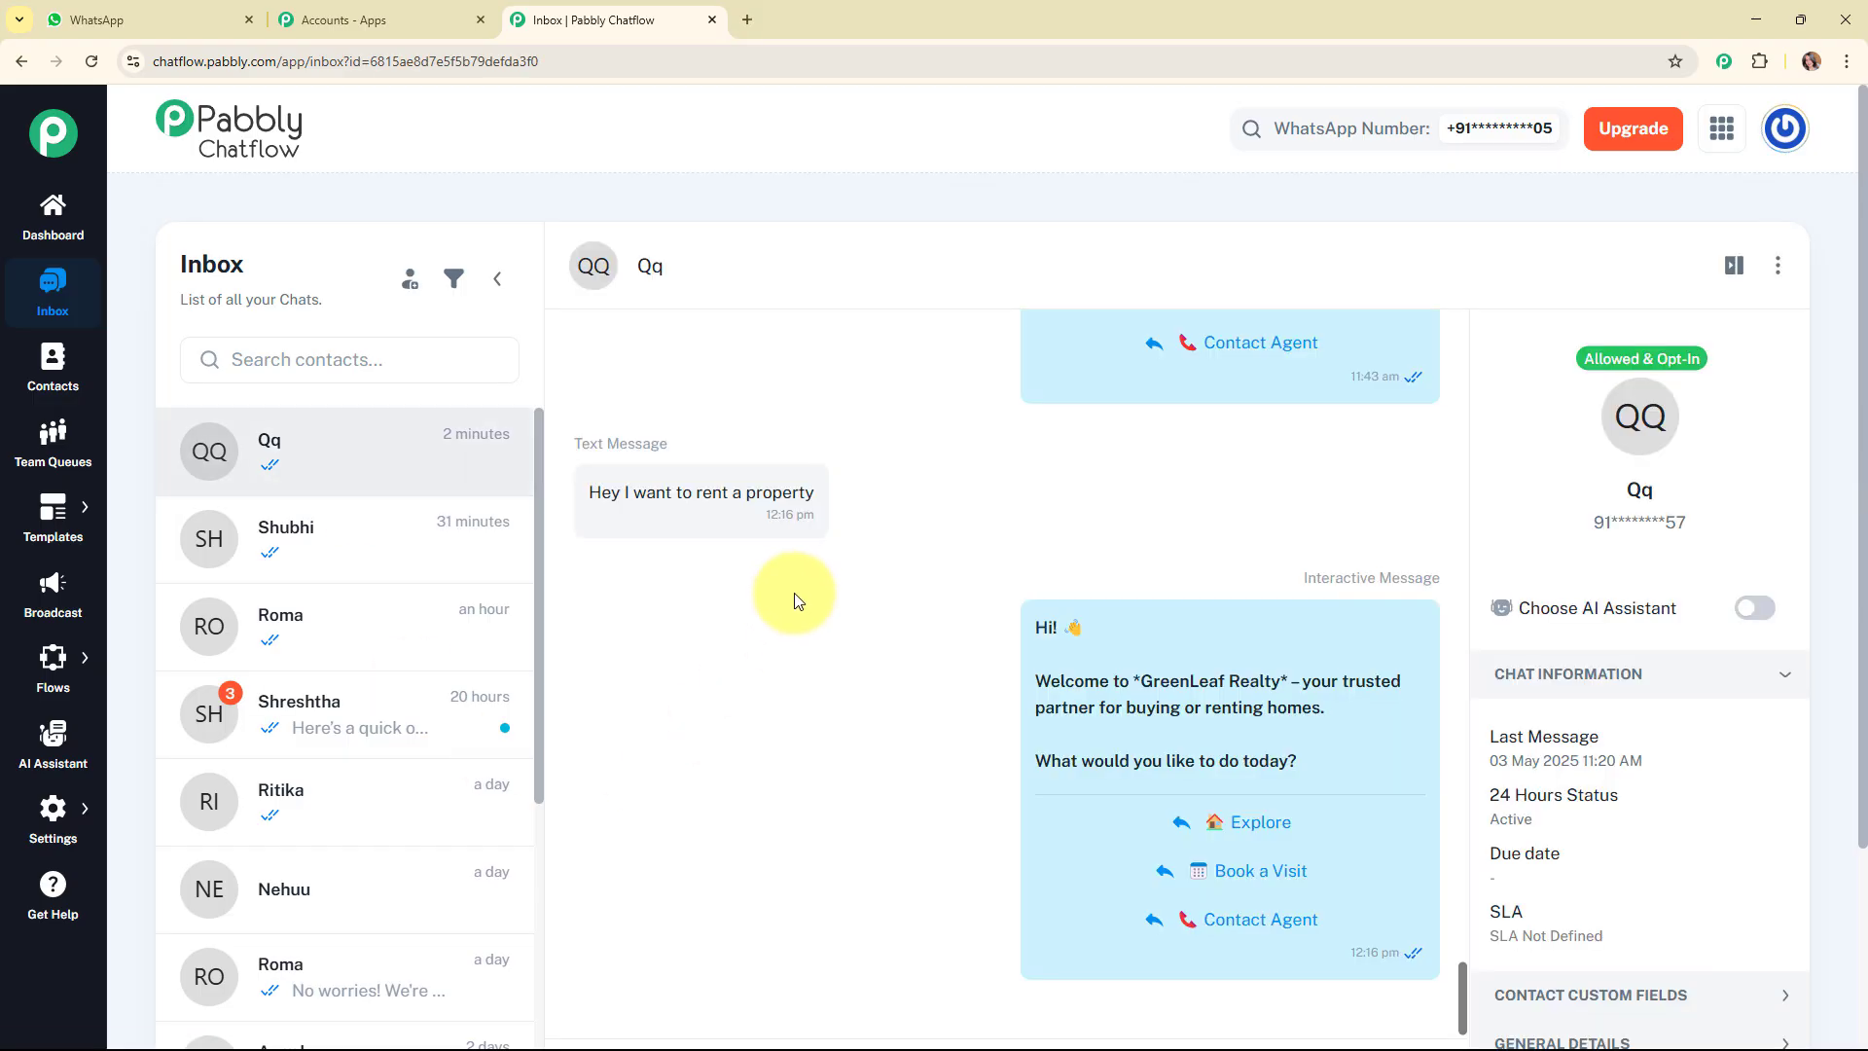
scroll(828, 605, down, 1)
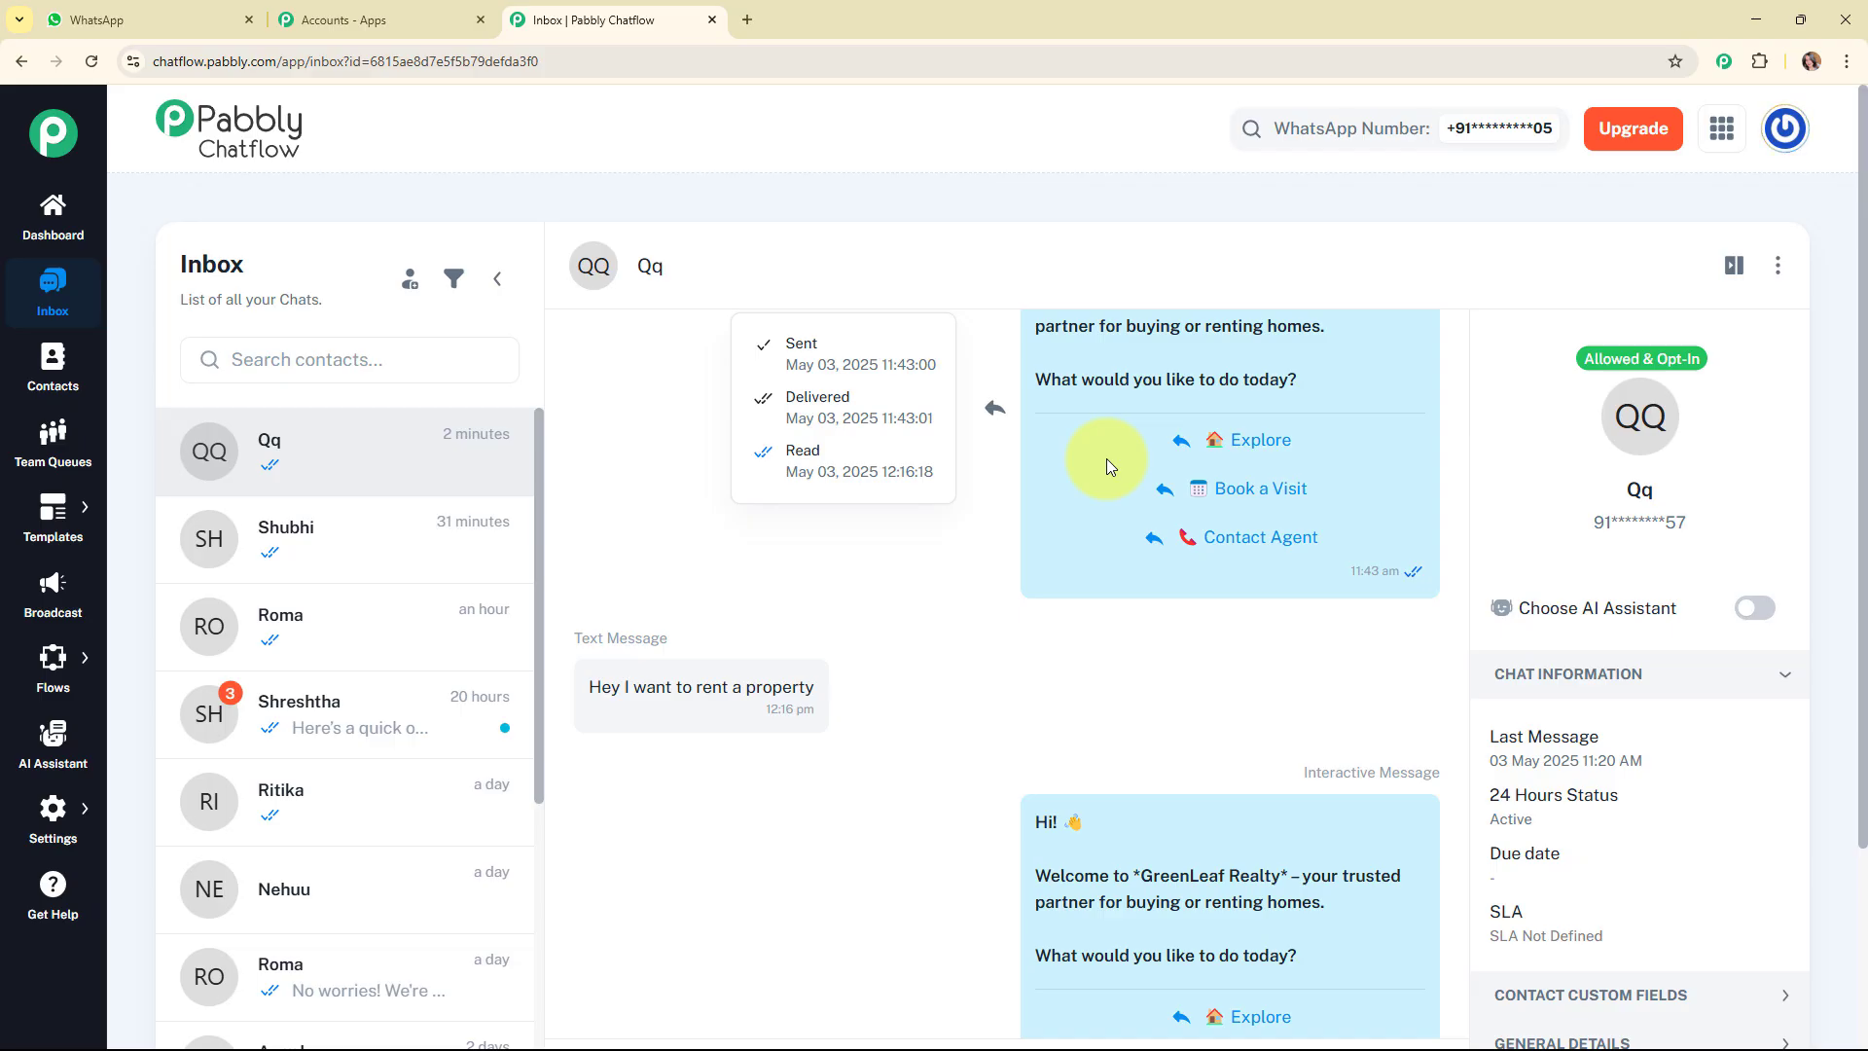
scroll(1106, 458, down, 2)
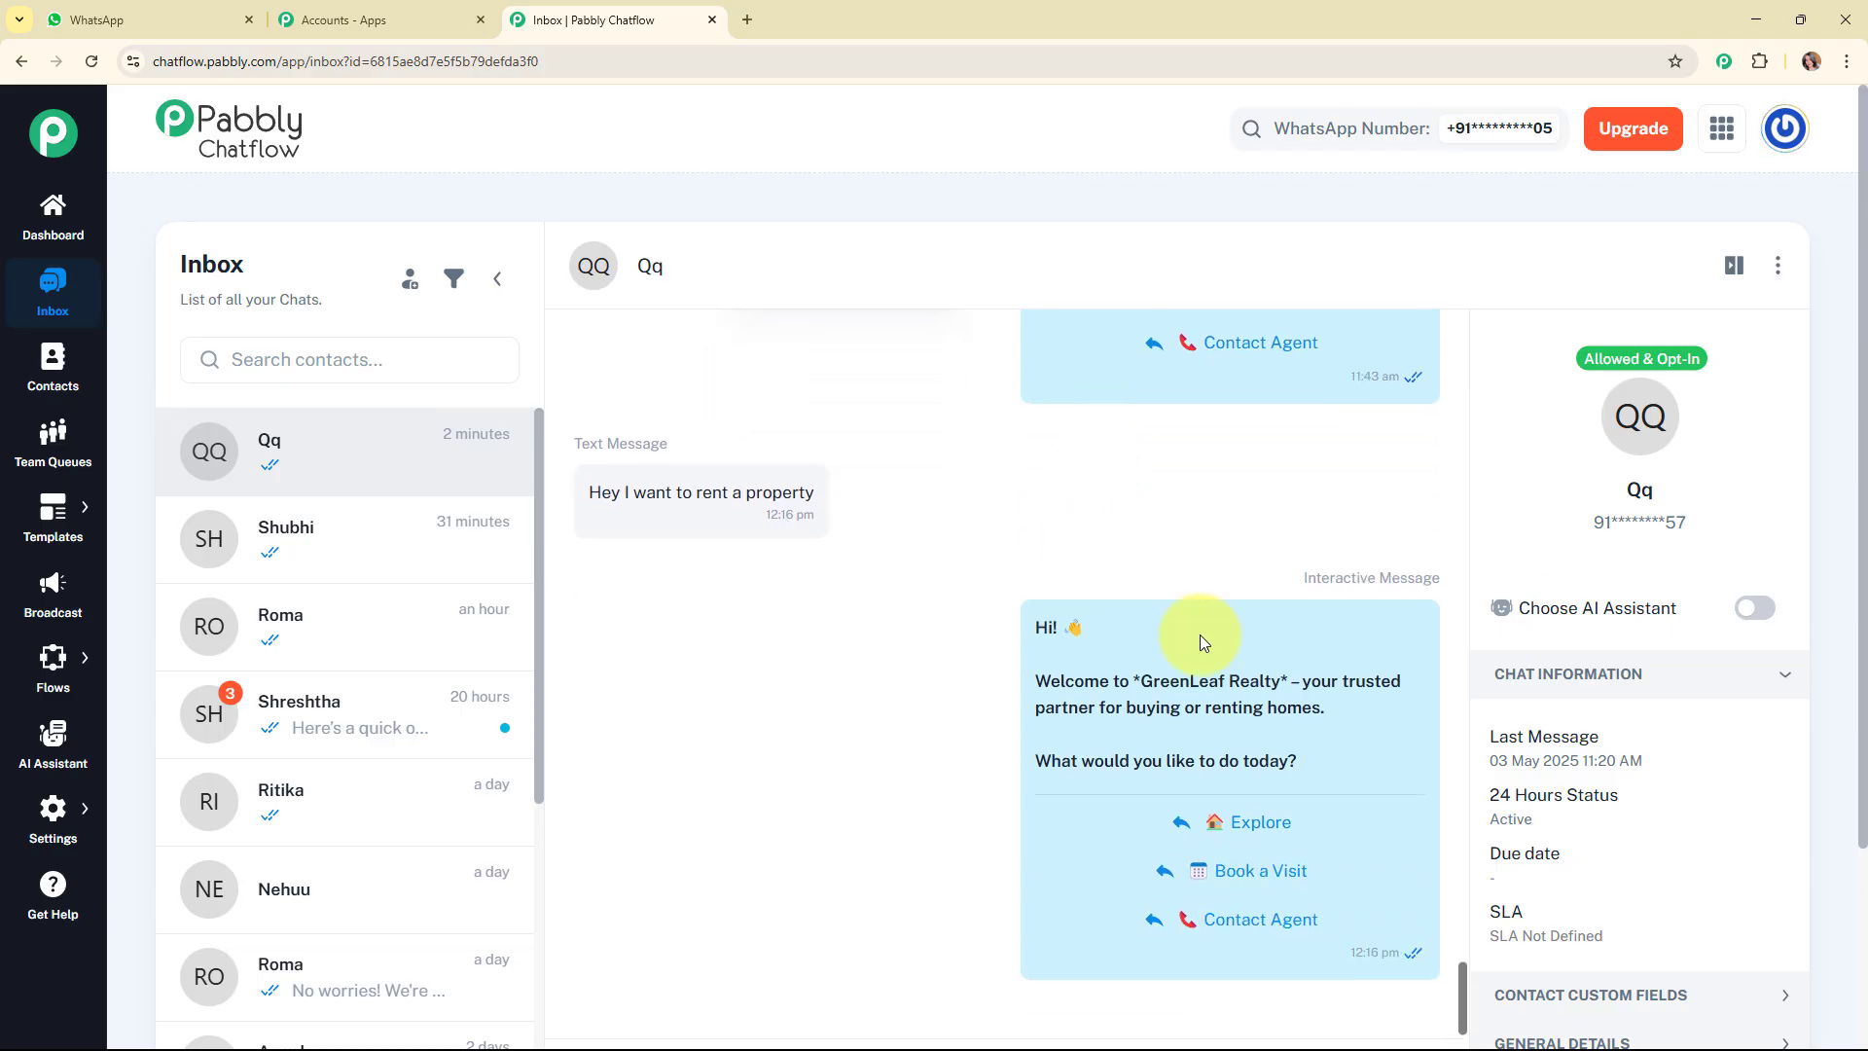
scroll(863, 506, down, 3)
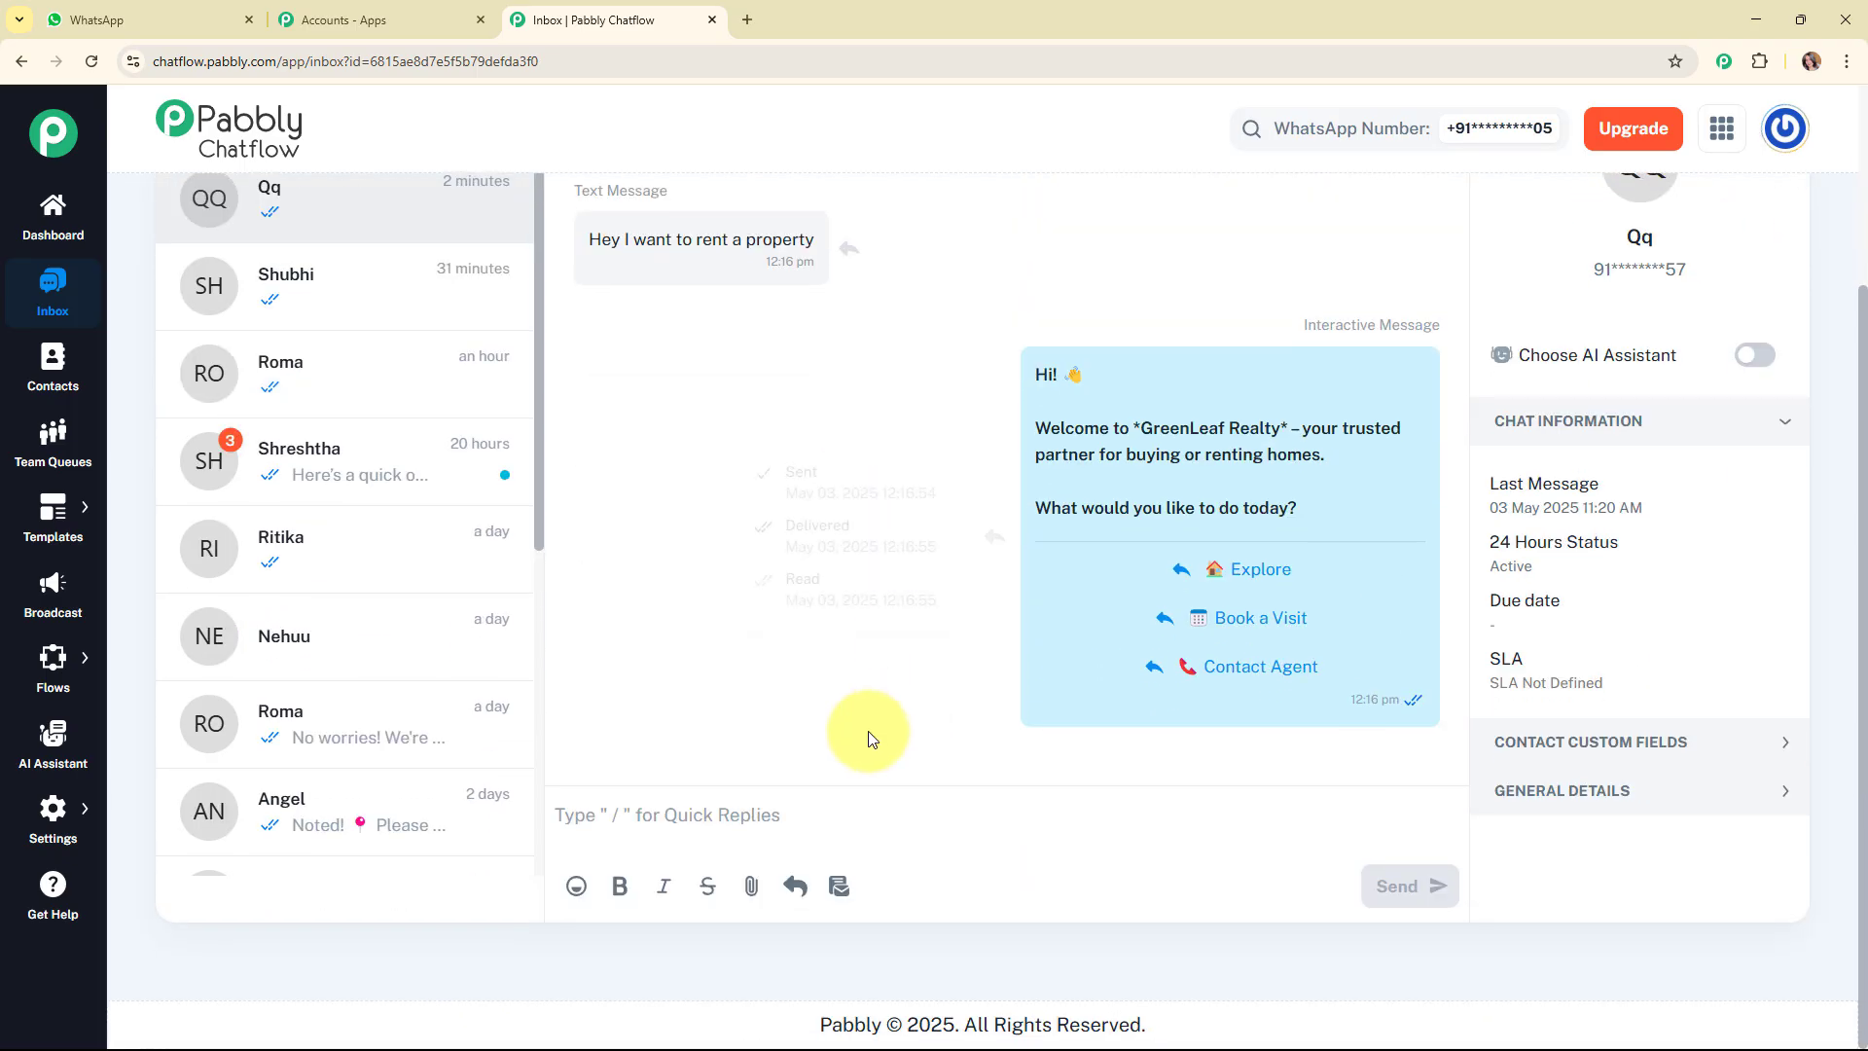
Reopen the "WhatsApp Chatbot for Real Estate Lead Follow-ups" flow from the list of flows.
click(30, 671)
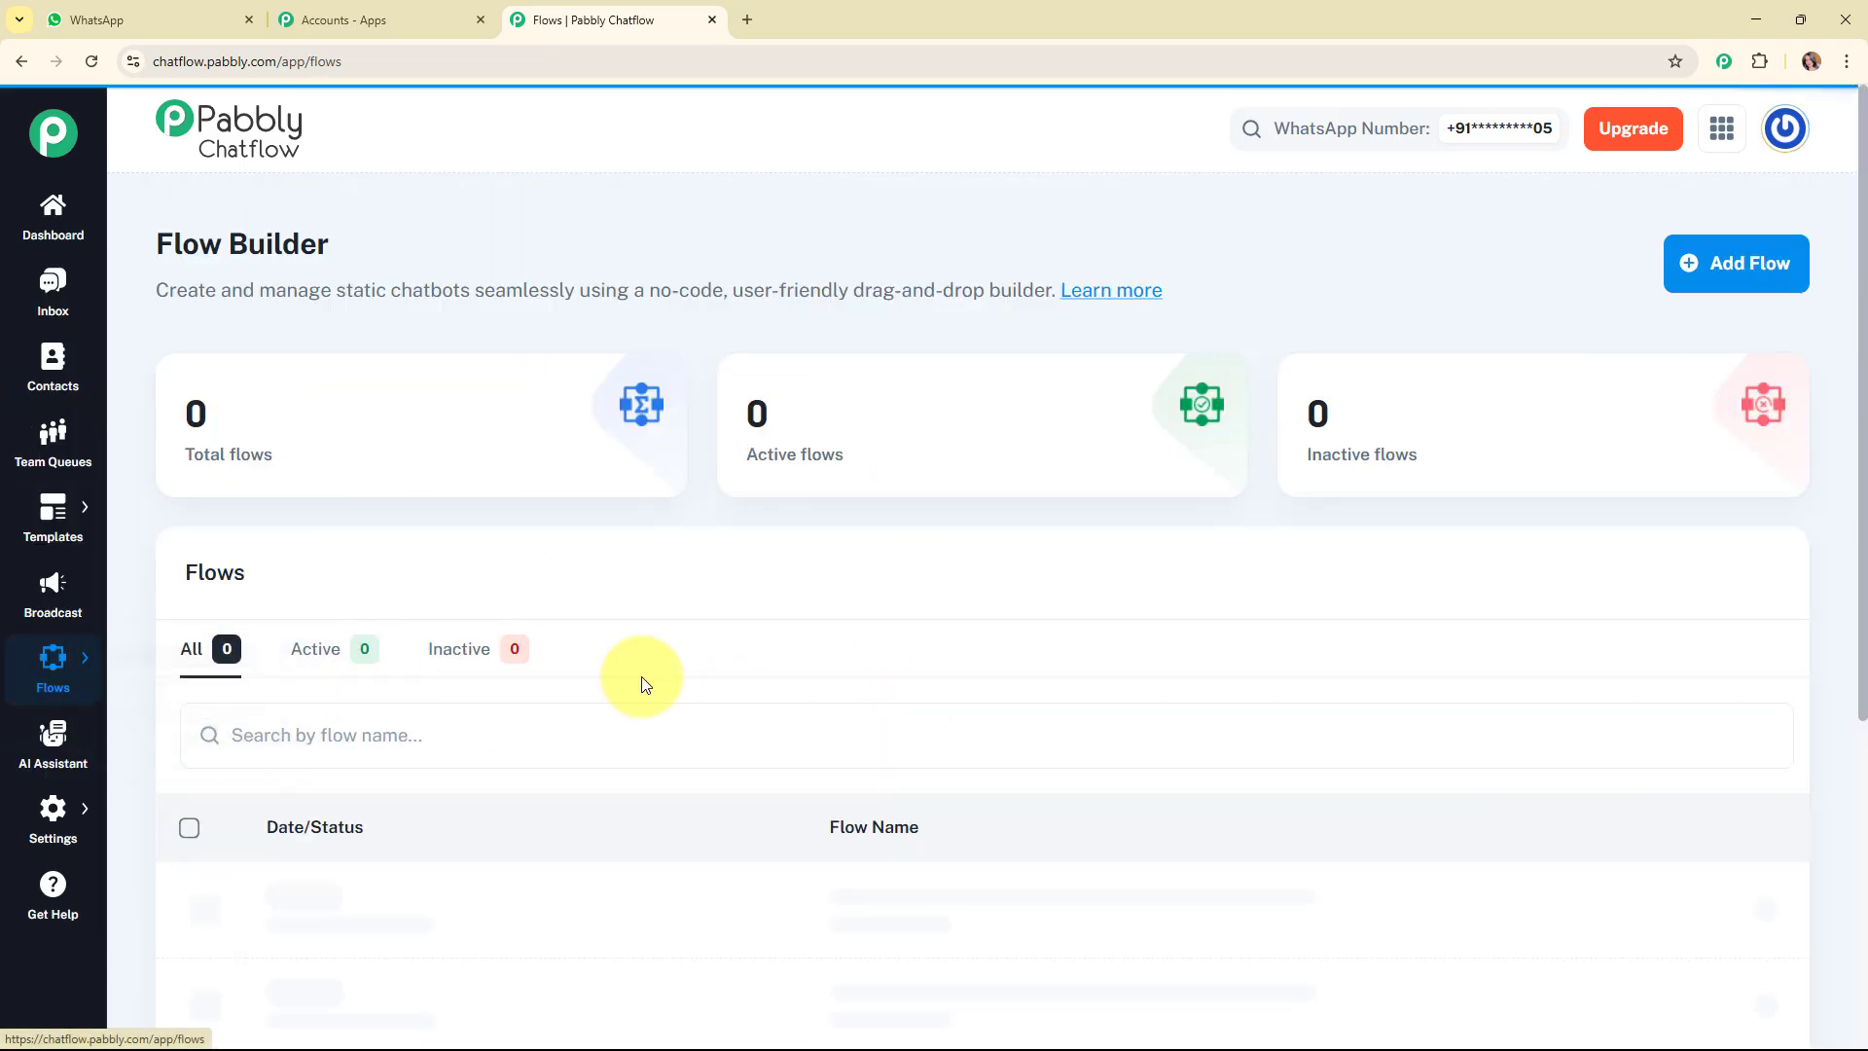
scroll(775, 687, down, 2)
scroll(779, 699, down, 2)
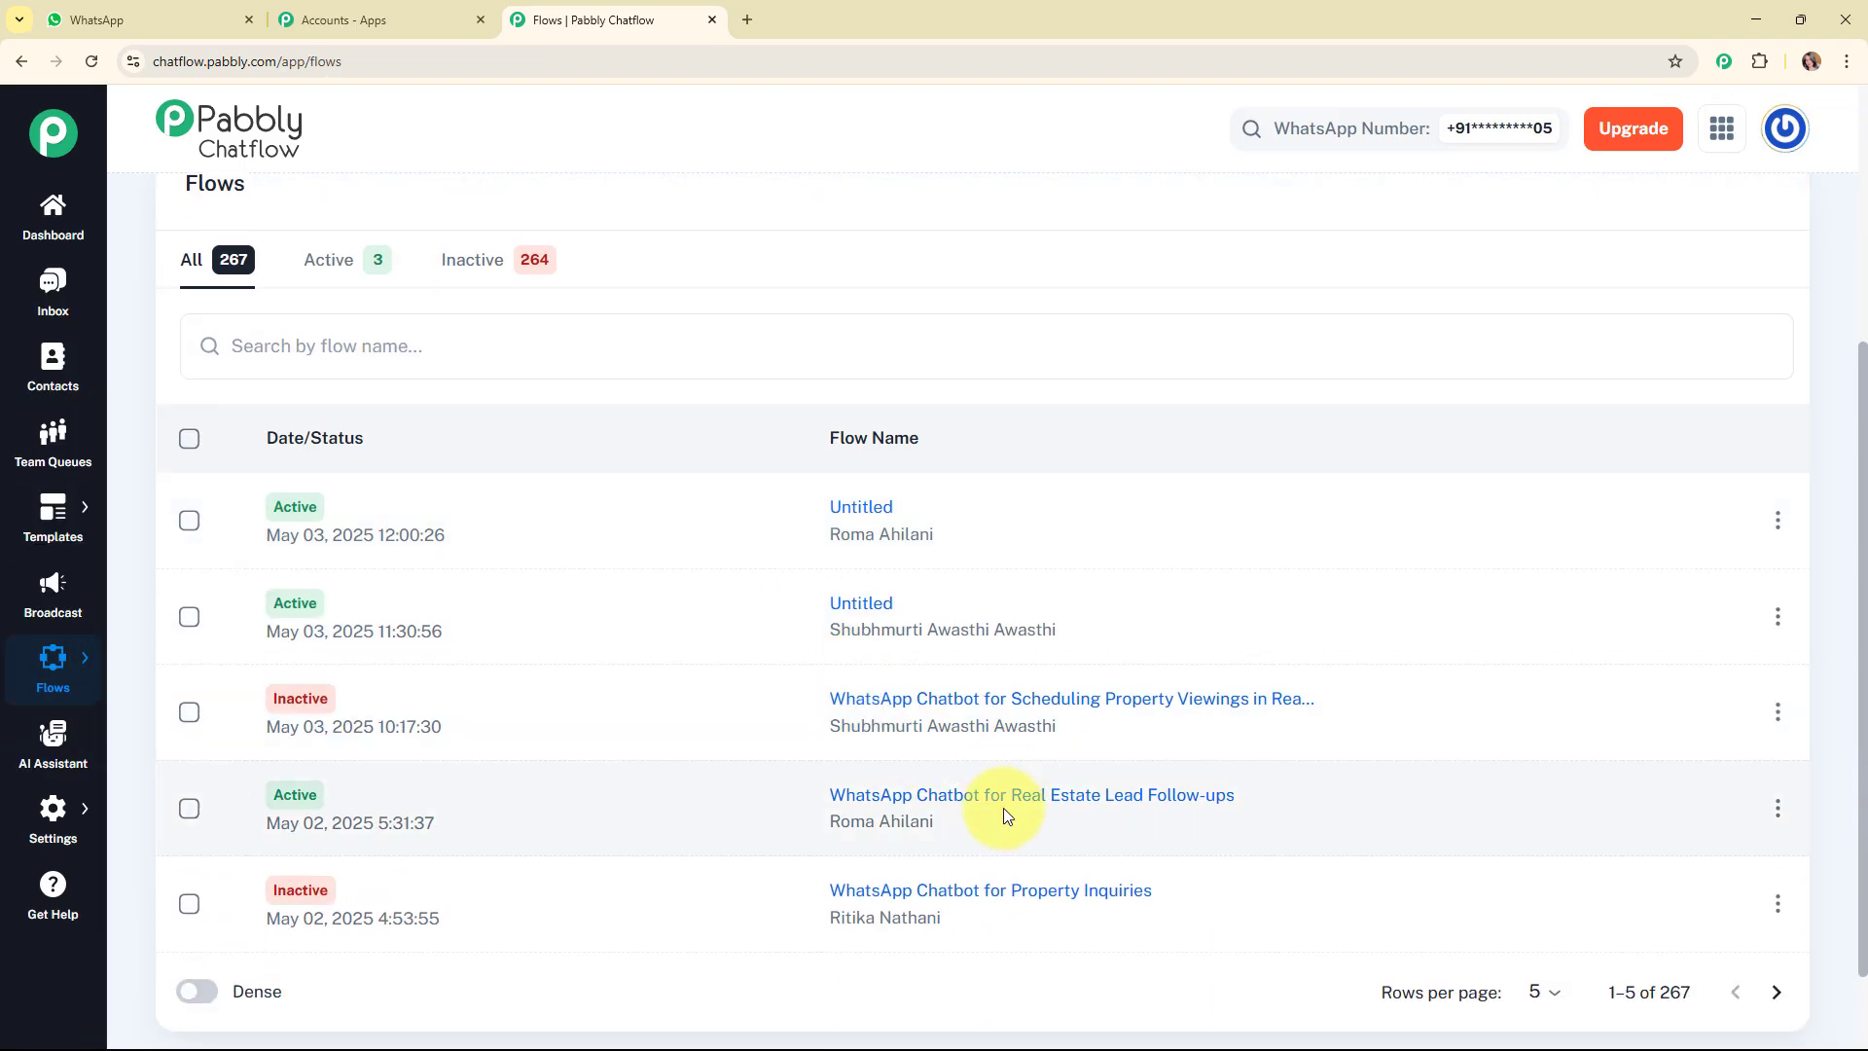
click(1005, 815)
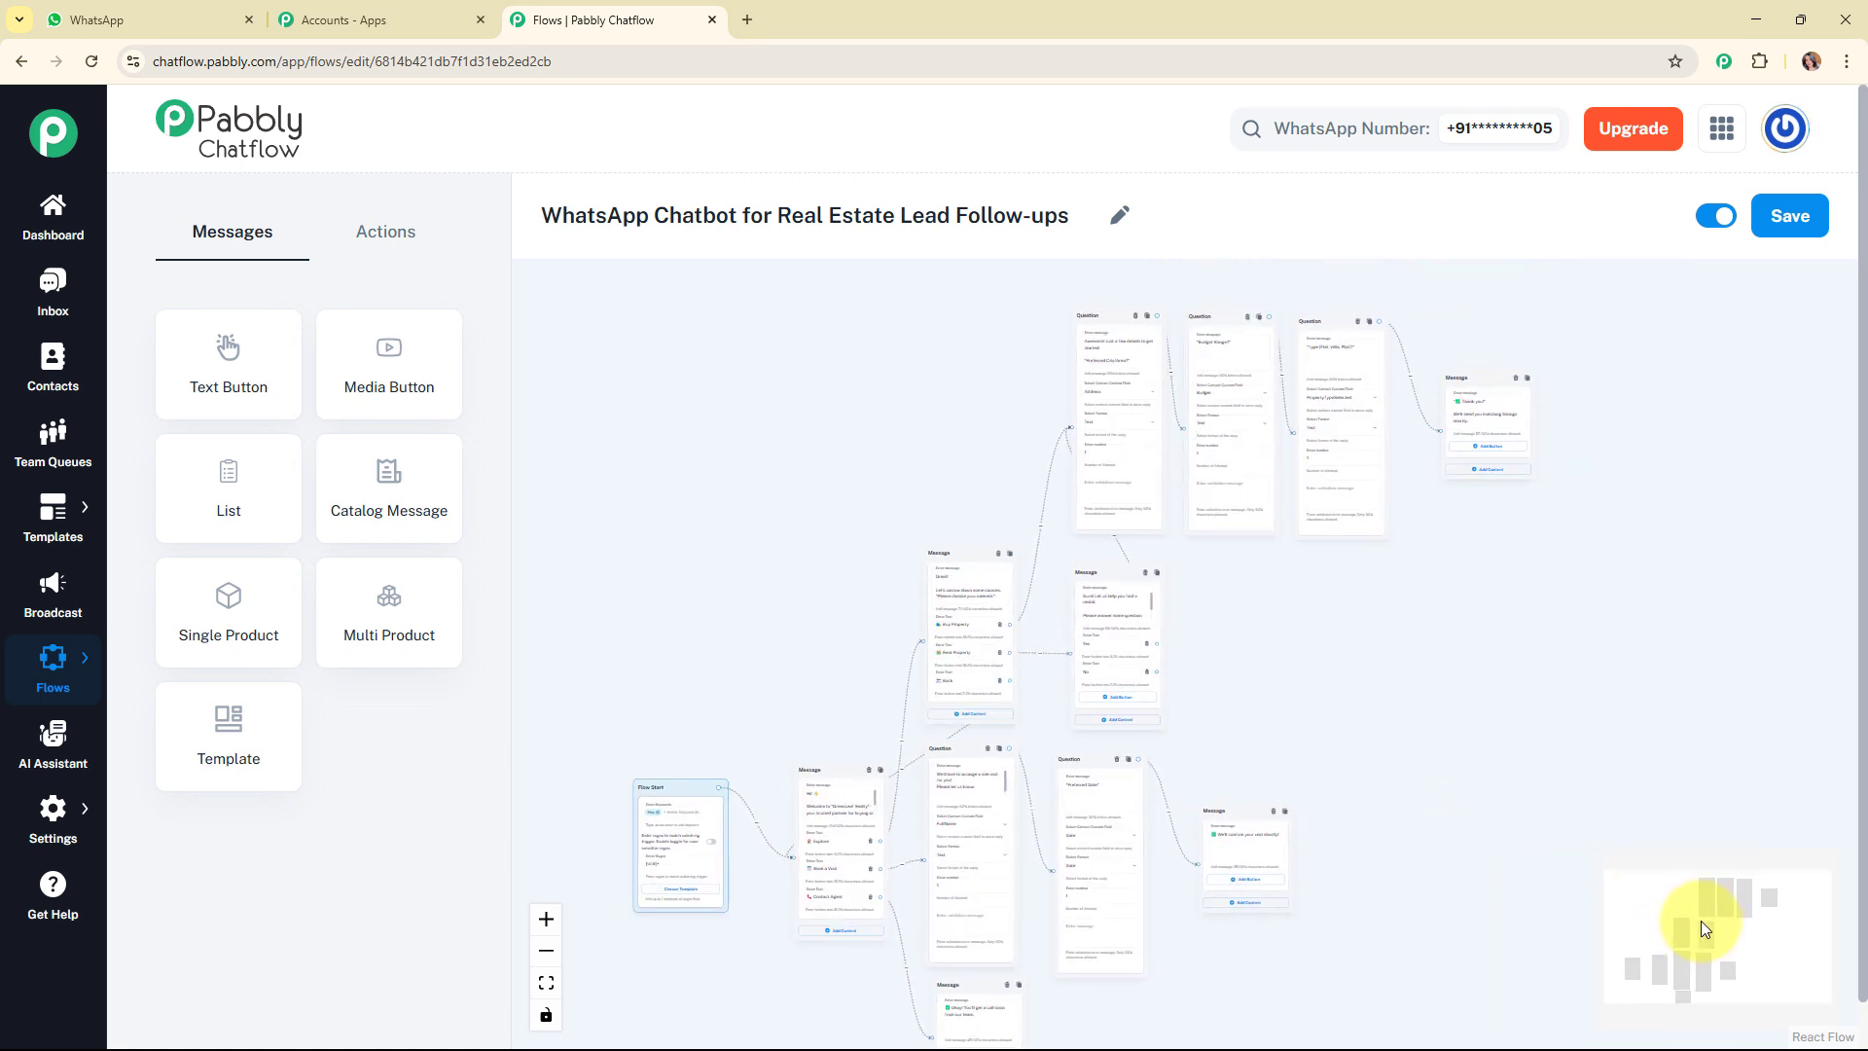